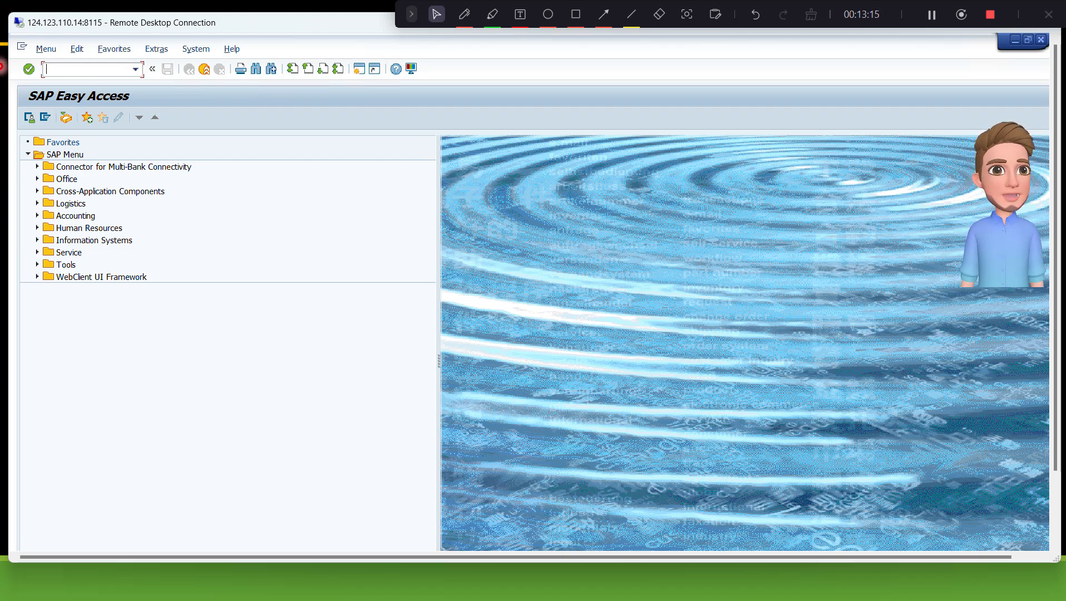
- Open the SAP Customizing Implementation Guide via transaction SPRO and expand Logistics - General down to the Material Master node
{"action": "type", "text": "/nspro"}
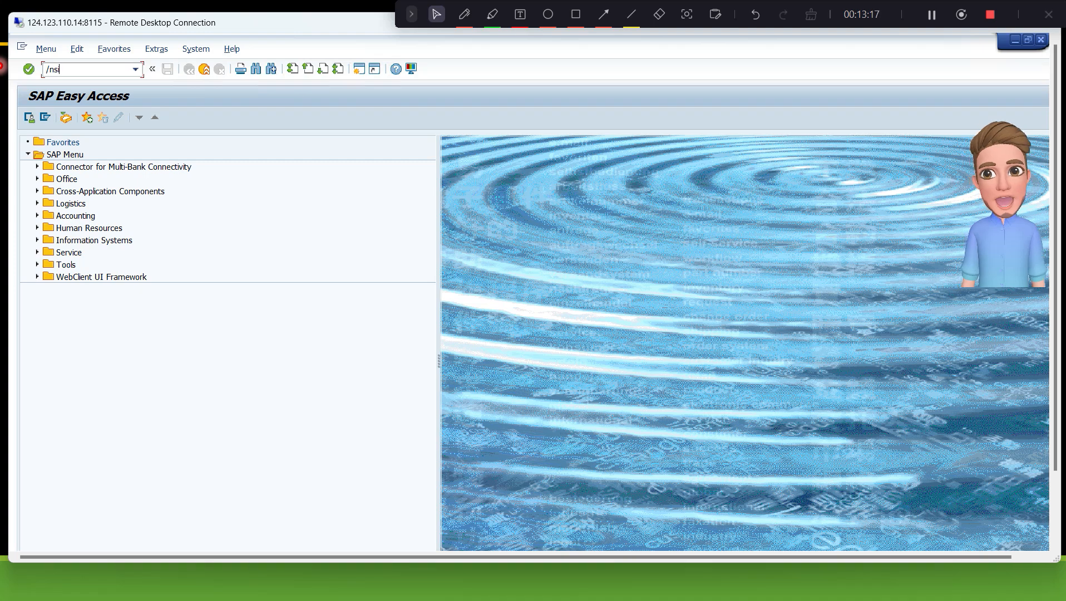
{"action": "key", "text": "Return"}
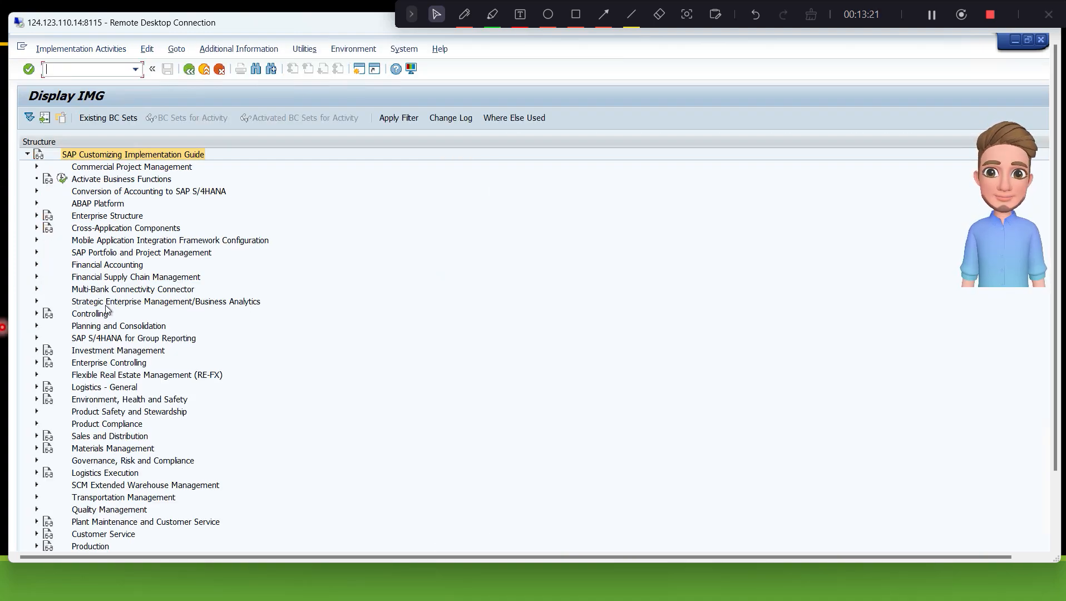
{"action": "double_click", "coordinate": [128, 388]}
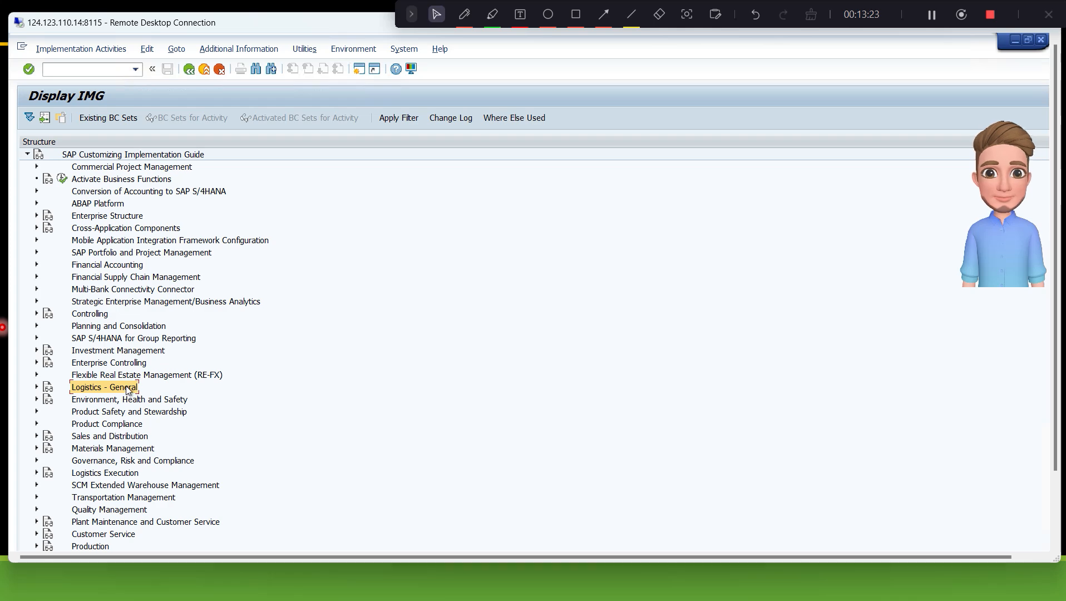
{"action": "key", "text": "Down"}
{"action": "key", "text": "Down"}
{"action": "key", "text": "Down"}
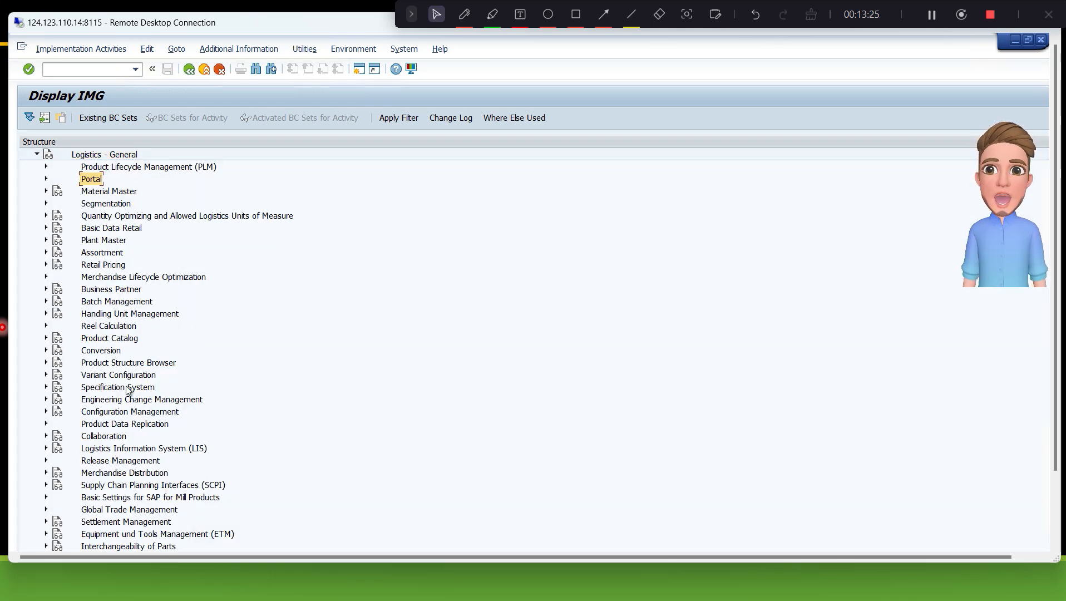
{"action": "key", "text": "Right"}
{"action": "key", "text": "Down"}
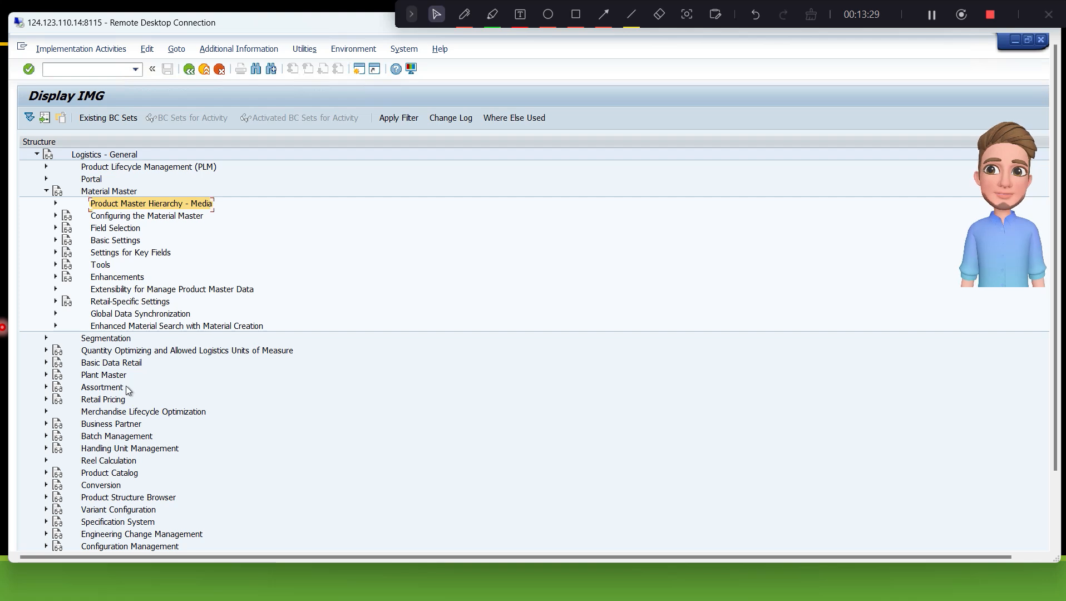
- Expand Settings for Key Fields under Material Master and select the Define Material Groups activity
{"action": "key", "text": "Down"}
{"action": "key", "text": "Down"}
{"action": "key", "text": "Down"}
{"action": "key", "text": "Right"}
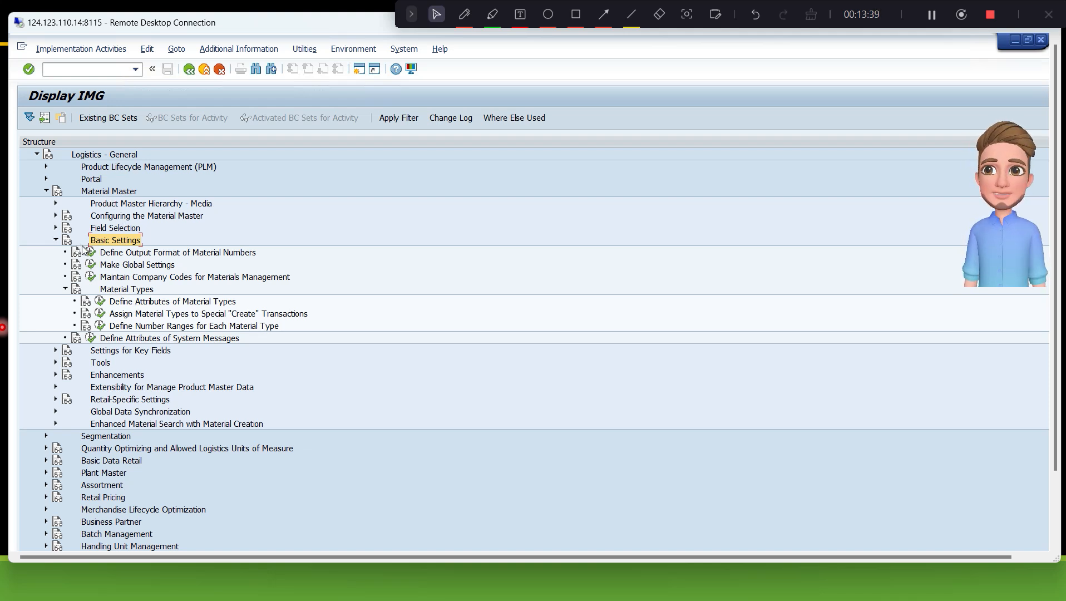
{"action": "key", "text": "Left"}
{"action": "key", "text": "Down"}
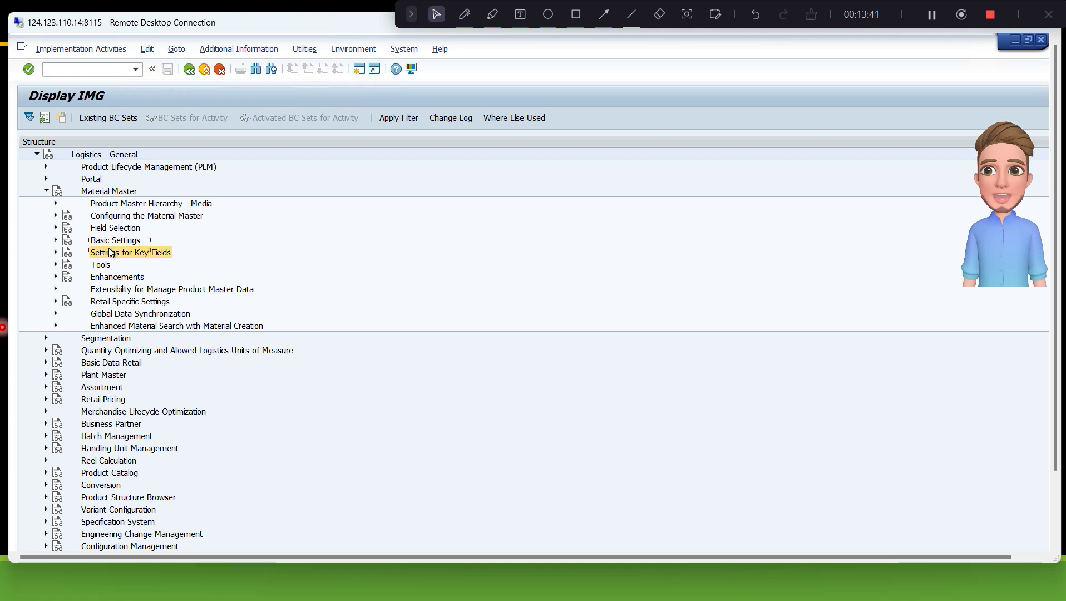
{"action": "key", "text": "Right"}
{"action": "left_click", "coordinate": [139, 266]}
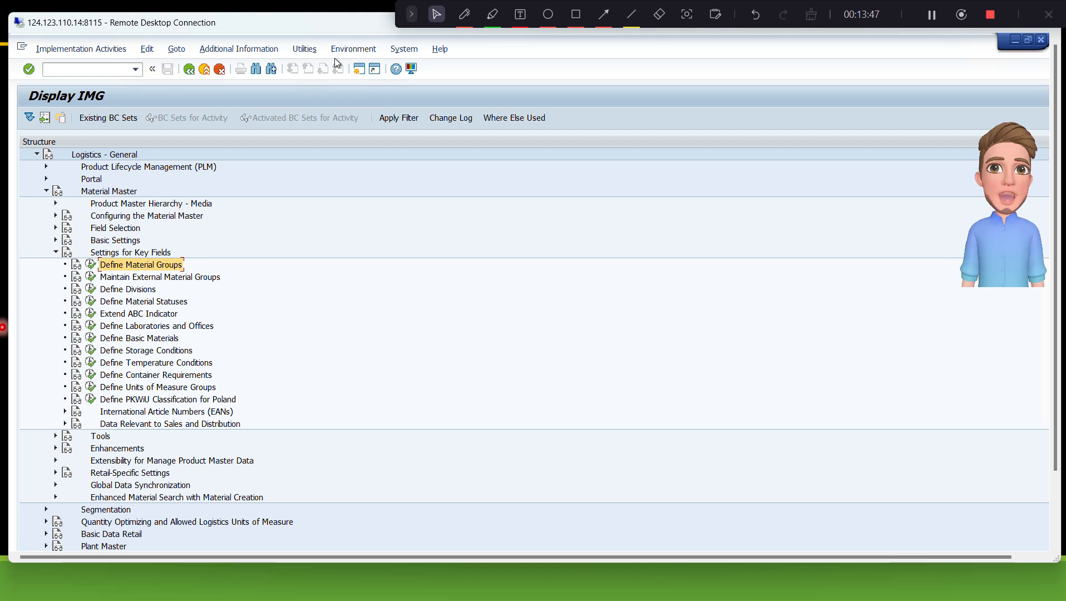
- Show the IMG Activity keys as additional information beside the structure and widen that column to fit the full keys
{"action": "left_click", "coordinate": [254, 52]}
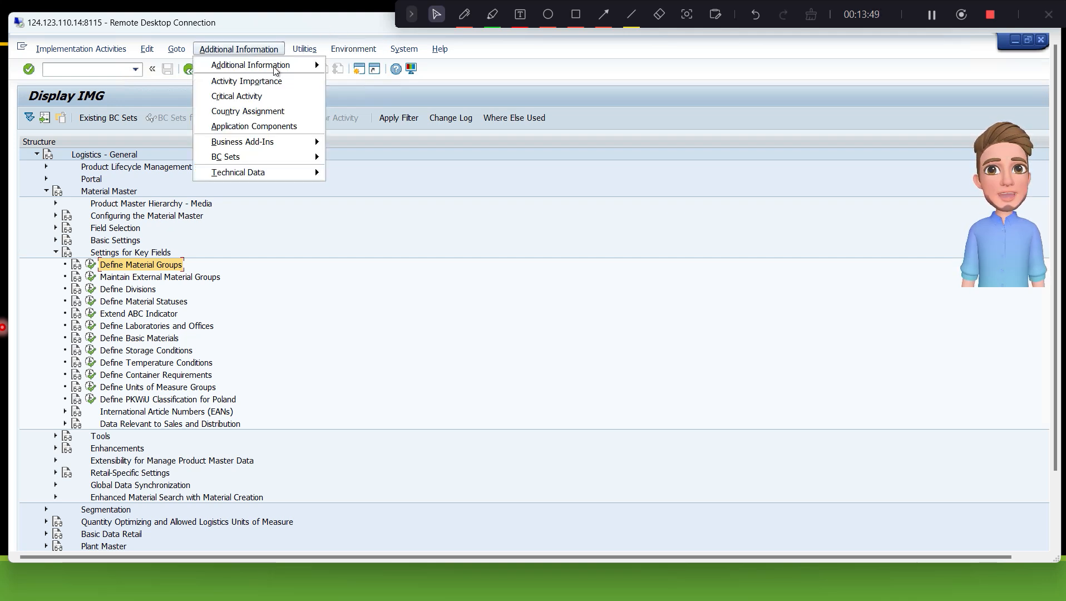
{"action": "mouse_move", "coordinate": [275, 68]}
{"action": "mouse_move", "coordinate": [385, 82]}
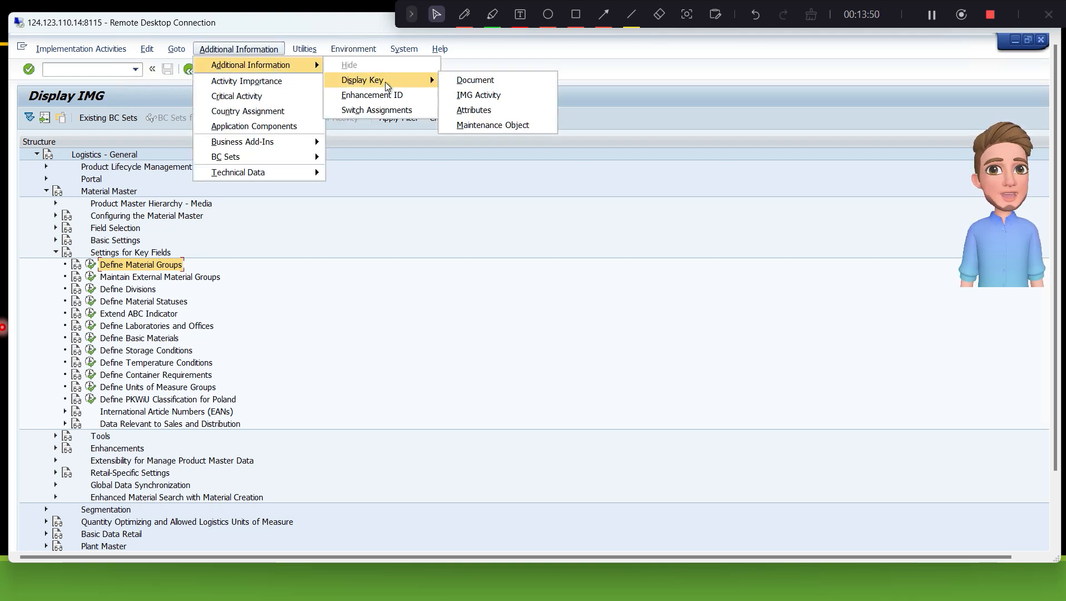
{"action": "left_click", "coordinate": [487, 95]}
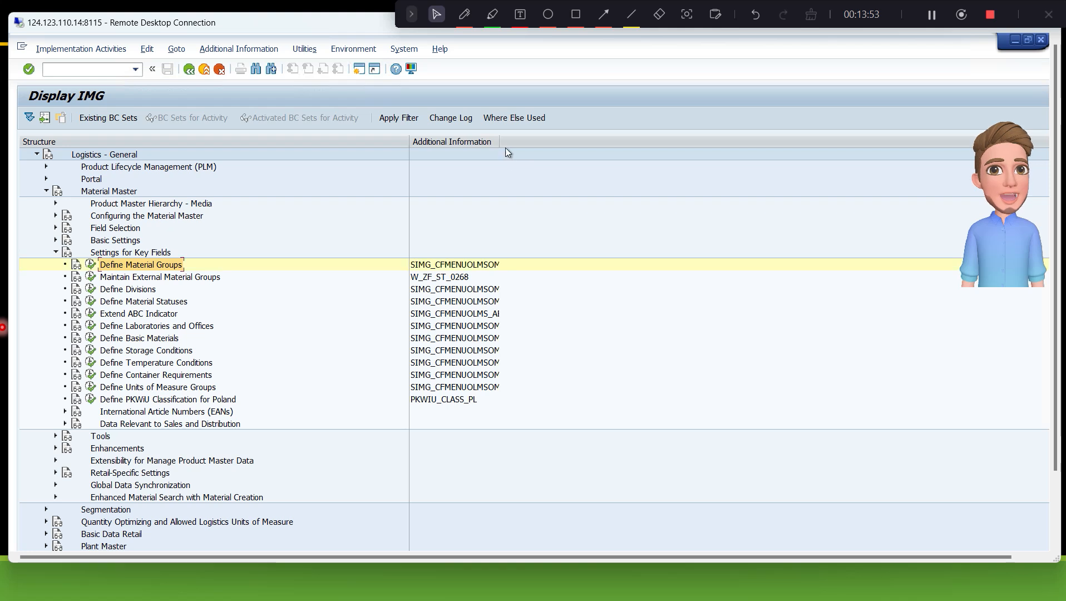
{"action": "left_click_drag", "start_coordinate": [499, 142], "coordinate": [557, 144]}
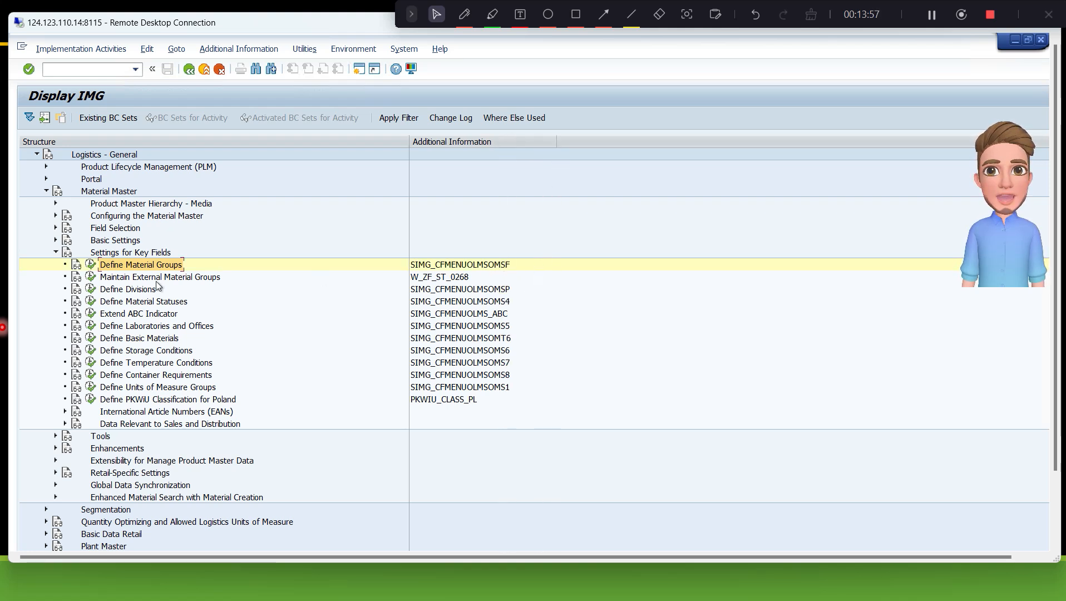
- Open the Define Material Groups activity and review the existing material groups T100 to T104
{"action": "left_click", "coordinate": [91, 265]}
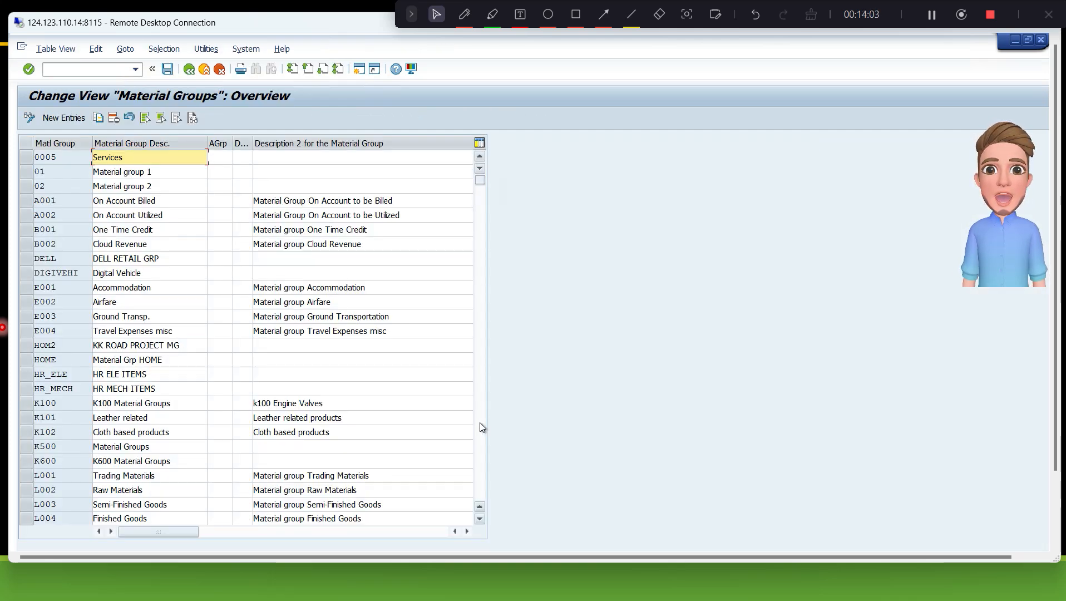
{"action": "left_click", "coordinate": [480, 423]}
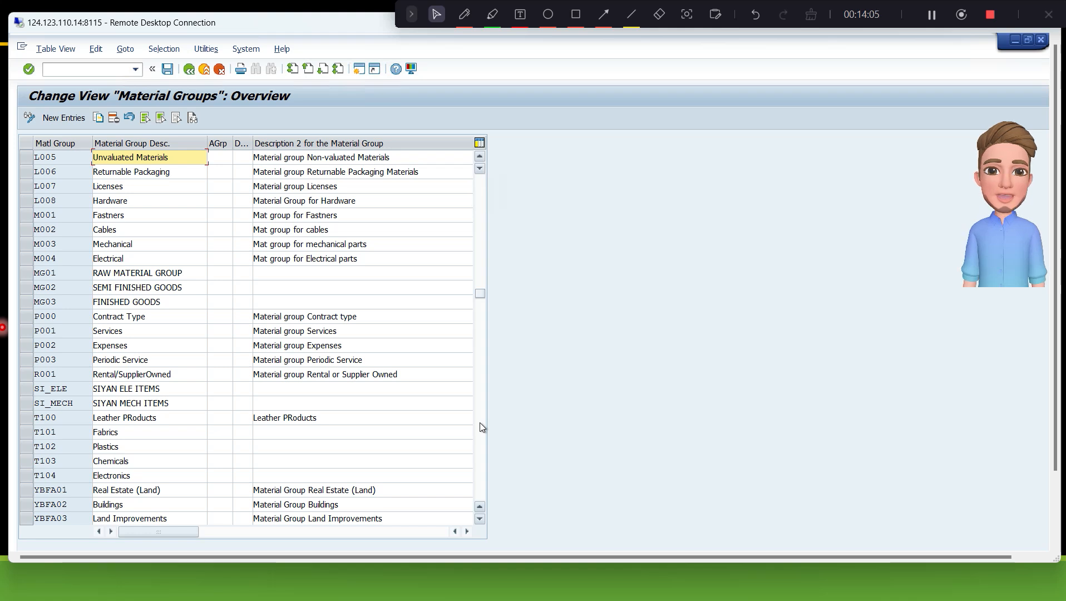
{"action": "left_click", "coordinate": [27, 432]}
{"action": "left_click", "coordinate": [27, 419]}
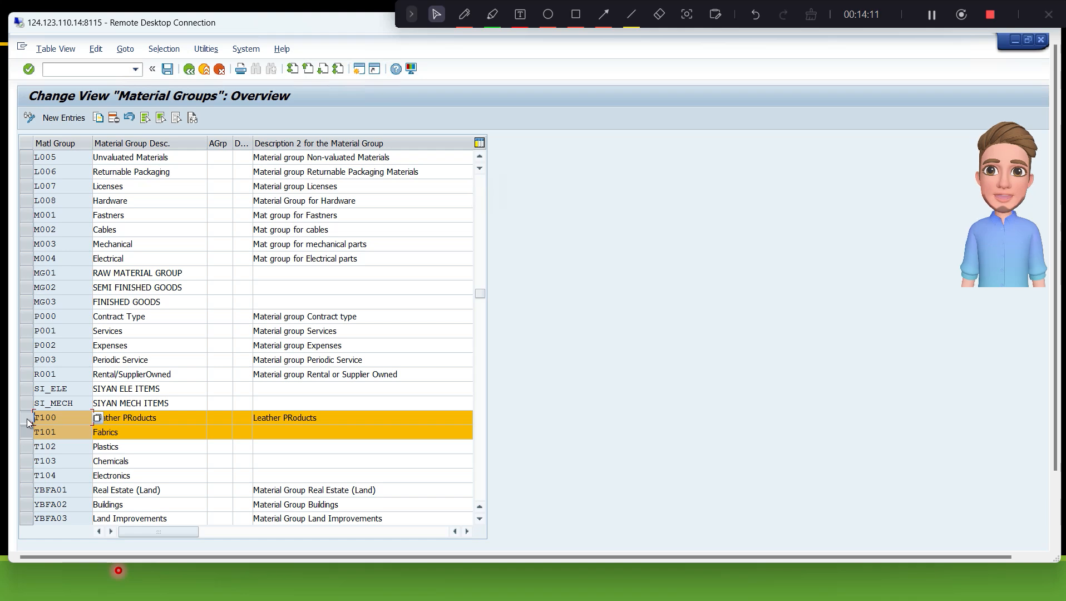
{"action": "left_click", "coordinate": [26, 450]}
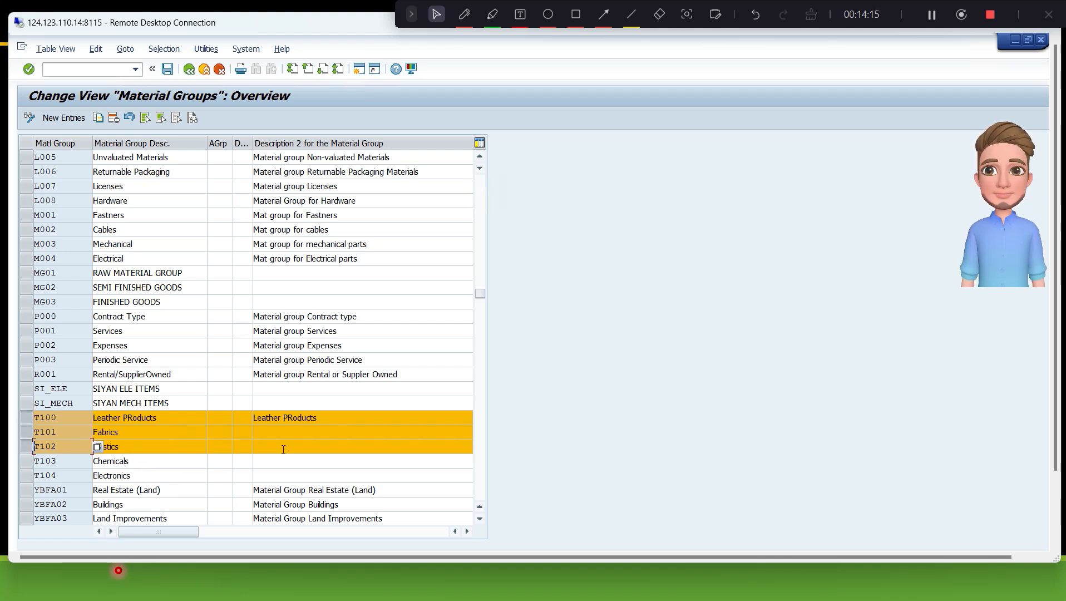
{"action": "left_click", "coordinate": [26, 462]}
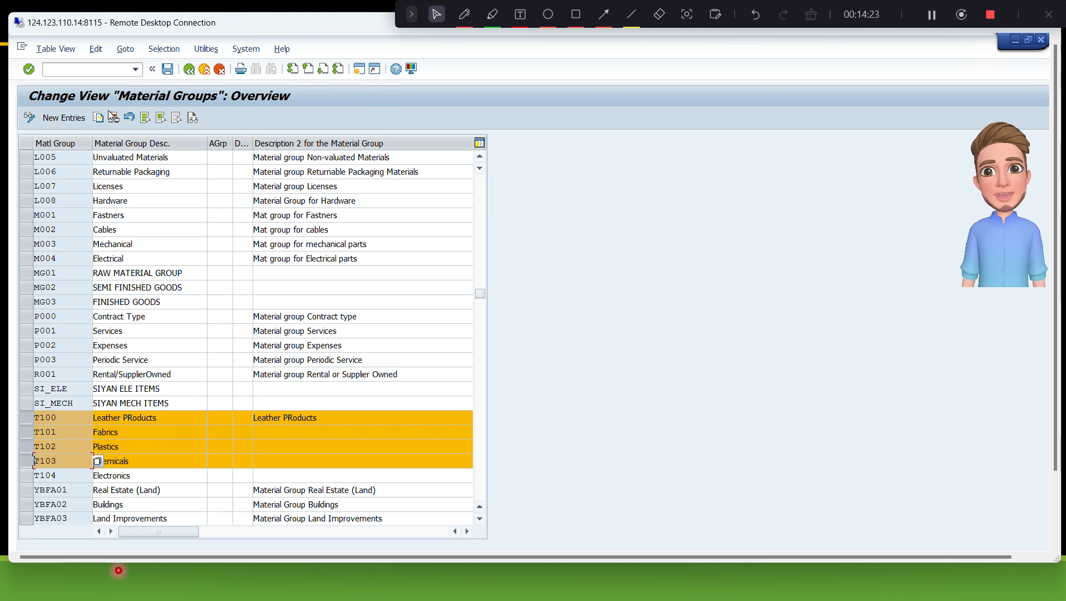
{"action": "left_click", "coordinate": [26, 433]}
{"action": "left_click", "coordinate": [25, 451]}
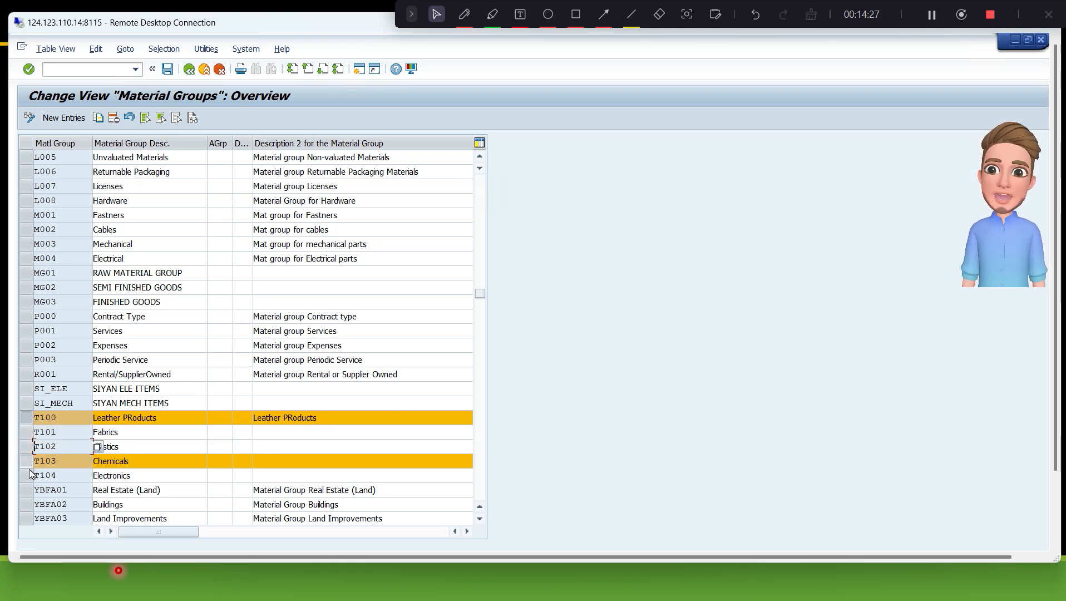
{"action": "left_click", "coordinate": [28, 472]}
{"action": "left_click", "coordinate": [28, 464]}
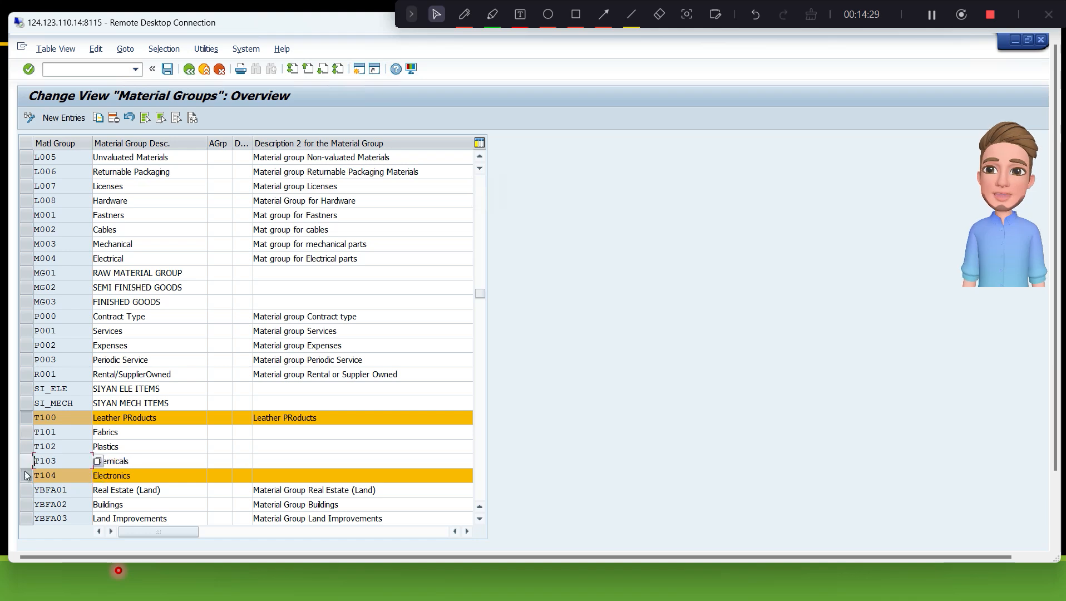
{"action": "left_click", "coordinate": [26, 475]}
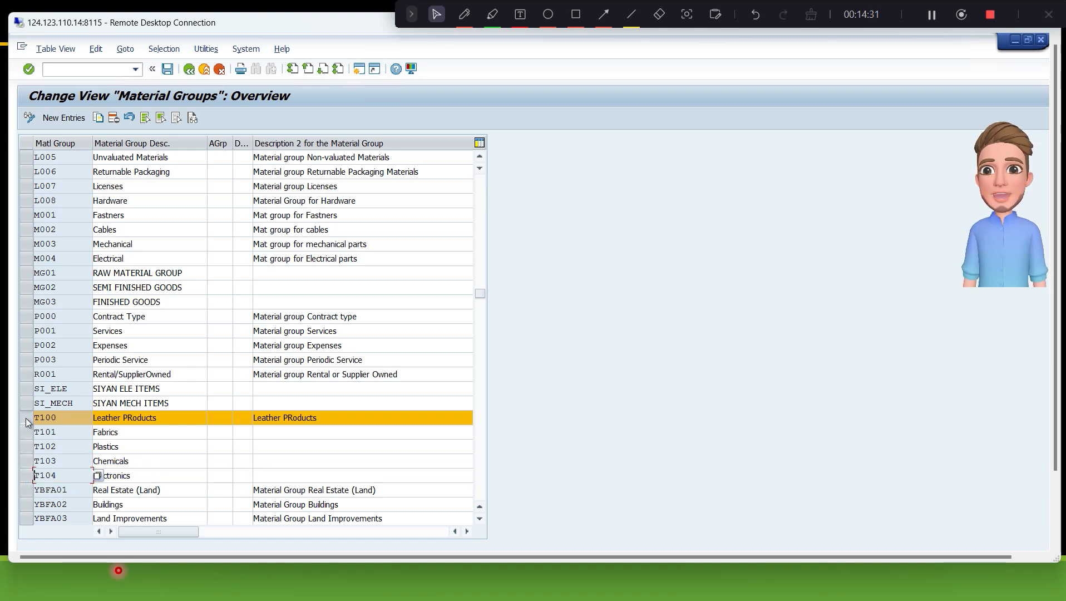
- Create a new material group B100 with the description Fabrics, save it, and return to the IMG structure
{"action": "left_click", "coordinate": [79, 120]}
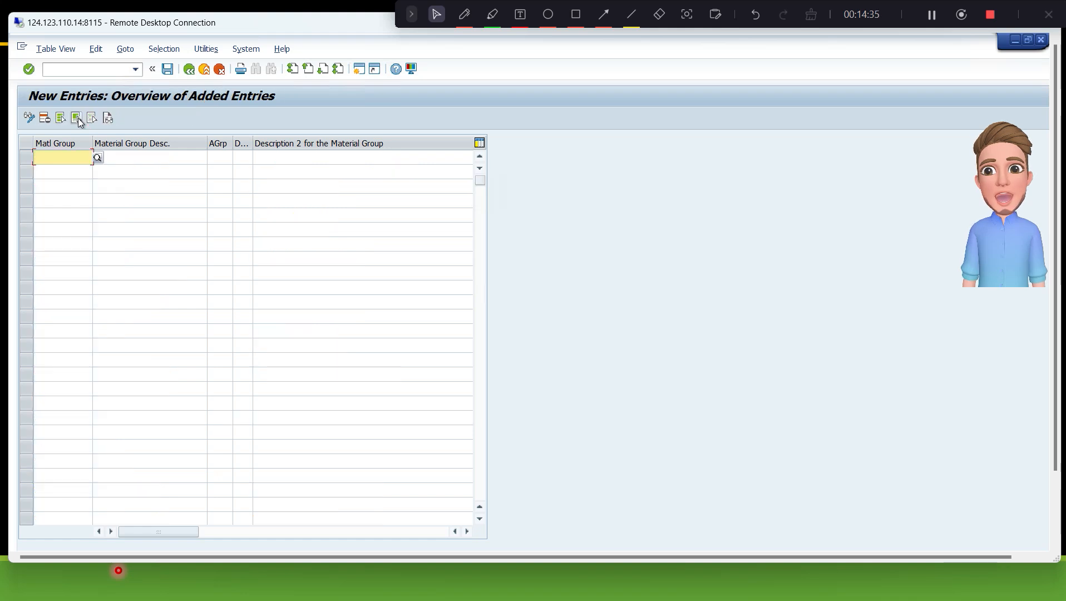
{"action": "type", "text": "b100"}
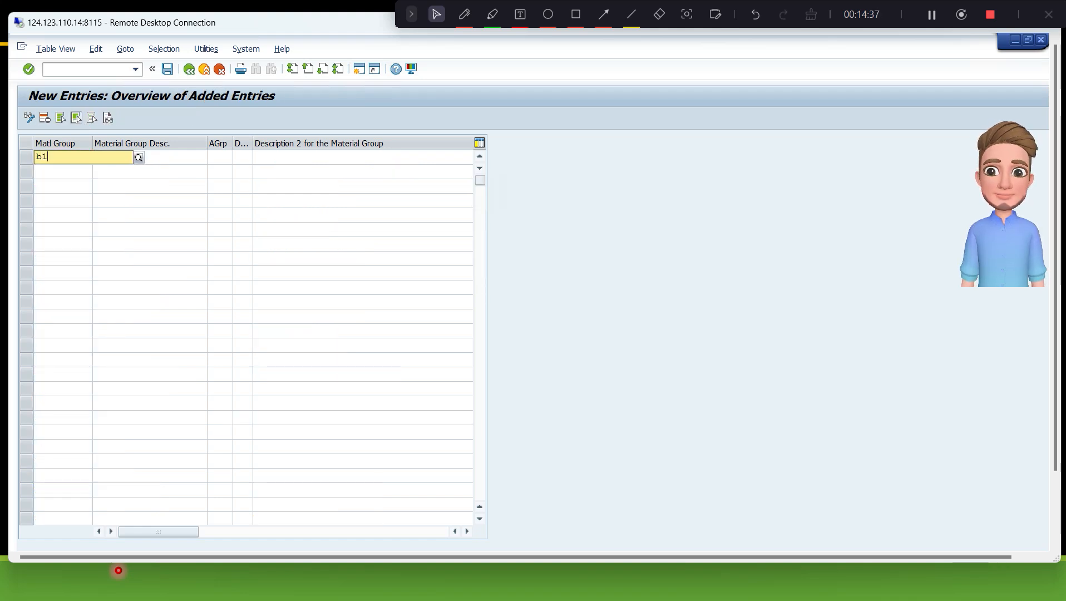
{"action": "key", "text": "Tab"}
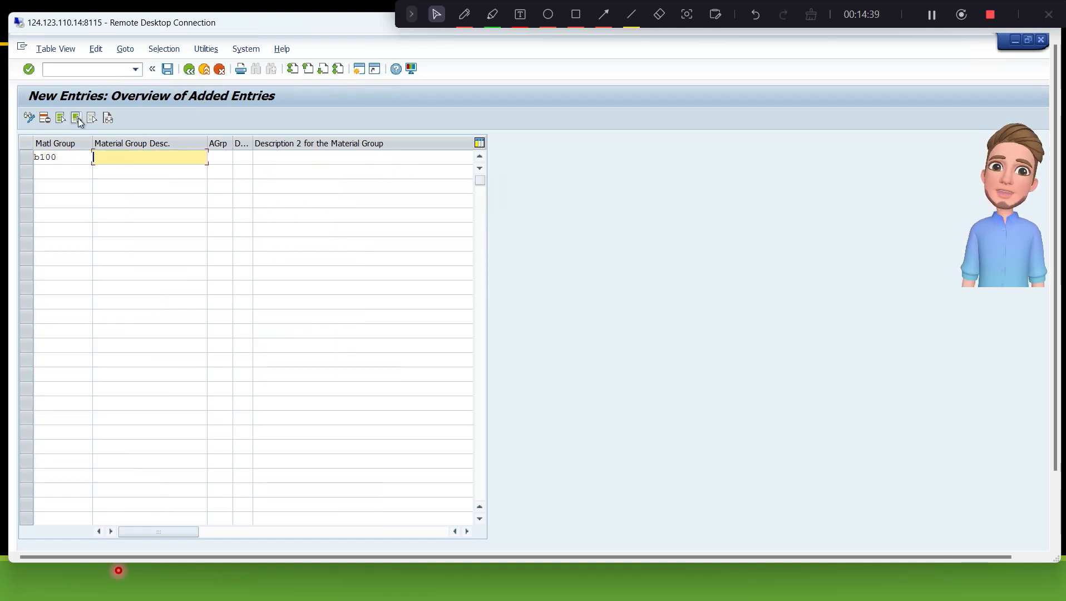
{"action": "type", "text": "Fa"}
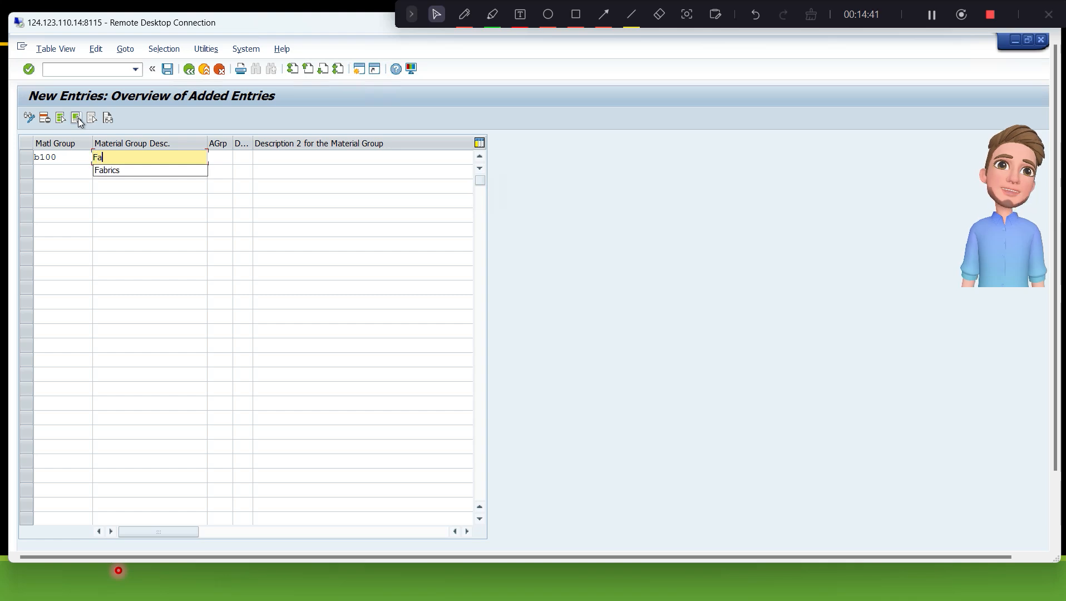
{"action": "type", "text": "bric"}
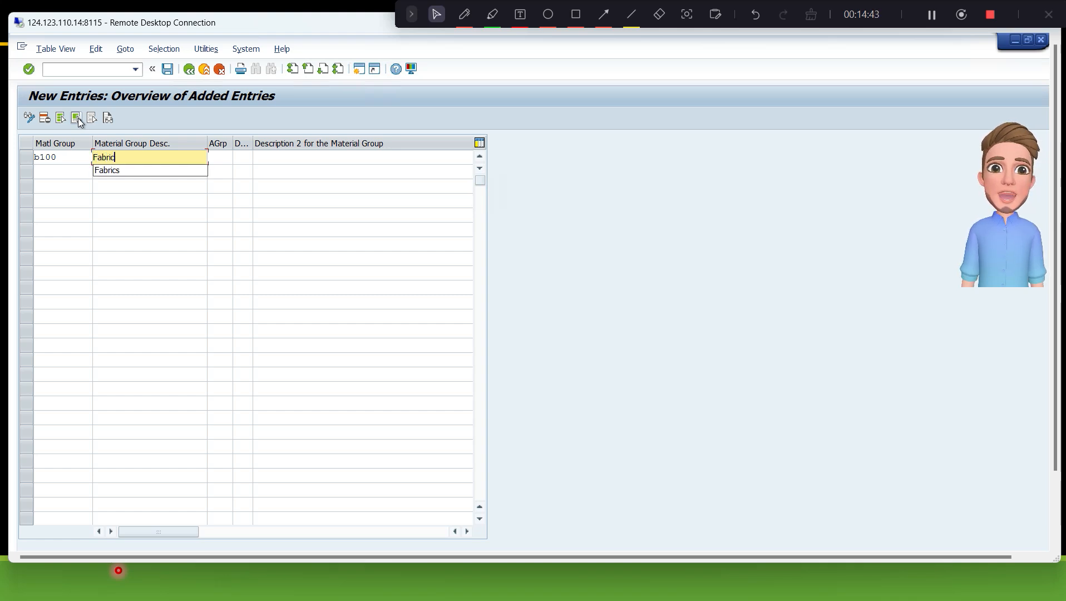
{"action": "type", "text": "s"}
{"action": "key", "text": "Tab"}
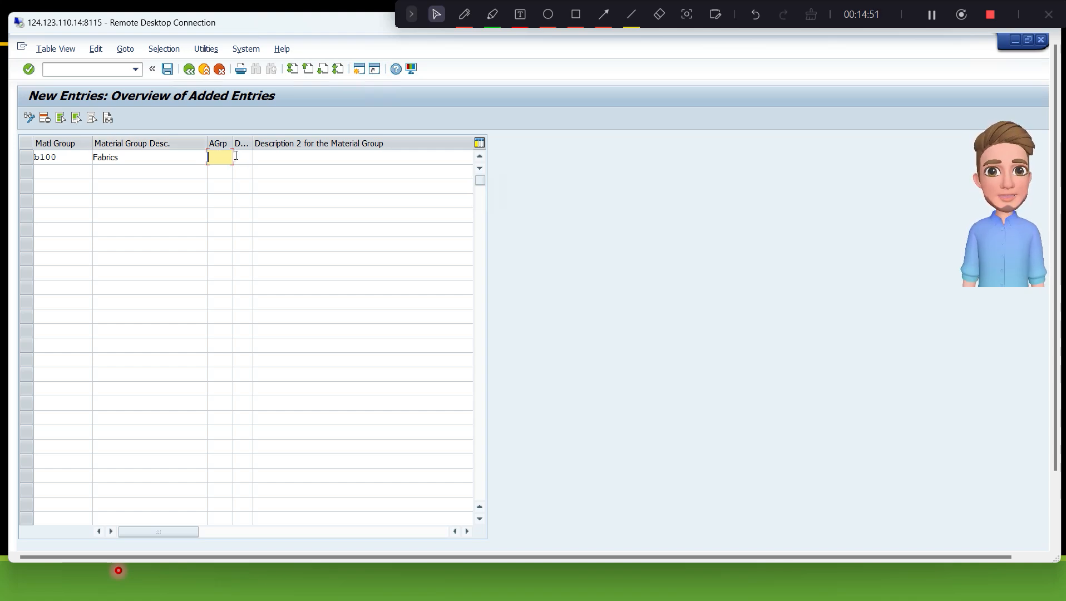
{"action": "key", "text": "Return"}
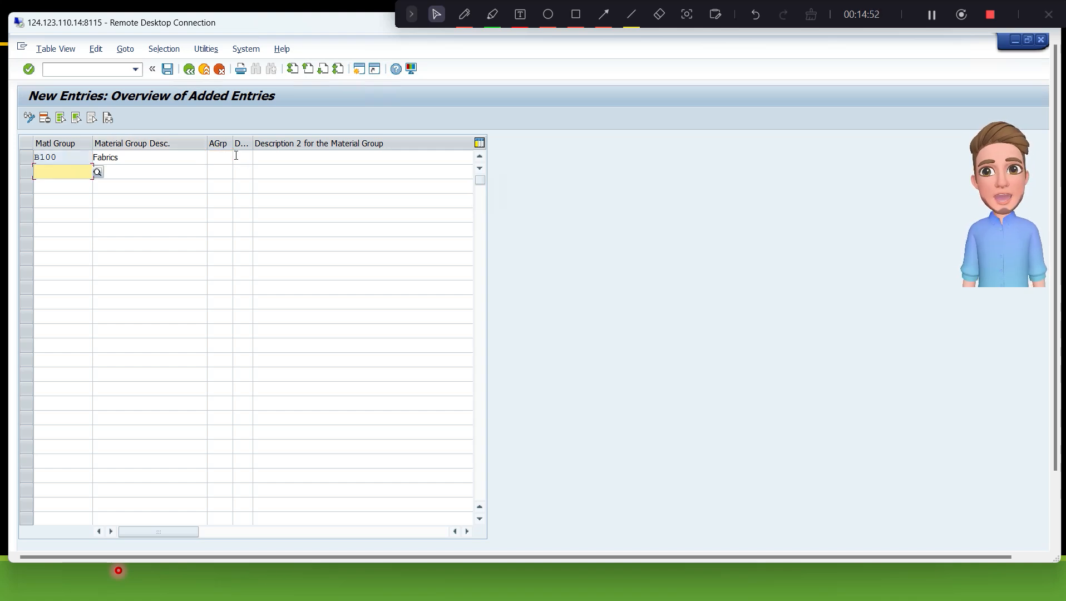
{"action": "left_click", "coordinate": [167, 69]}
{"action": "left_click", "coordinate": [268, 265]}
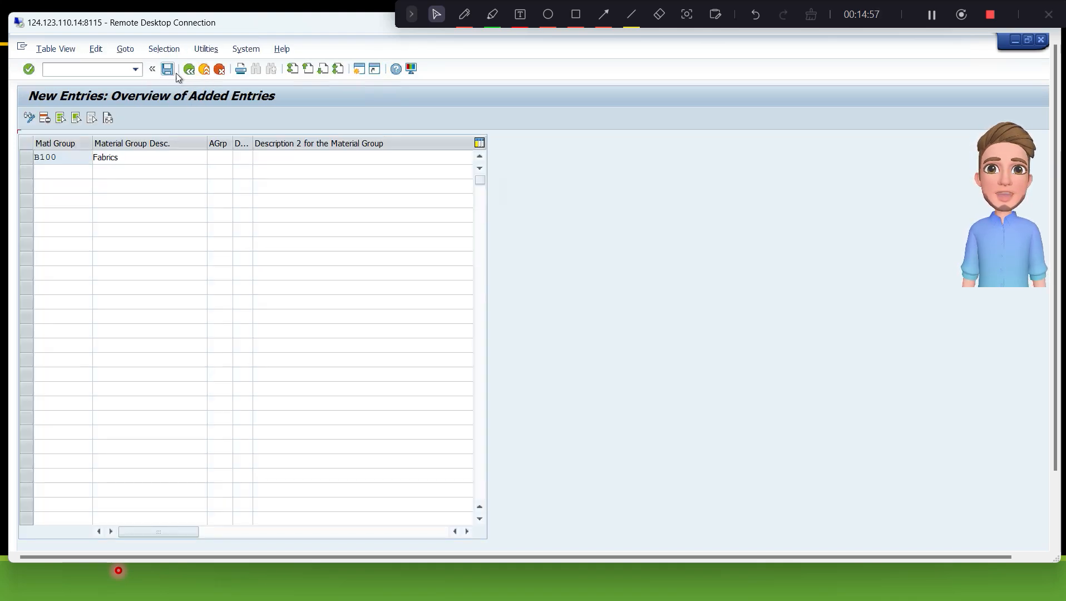
{"action": "left_click", "coordinate": [187, 72]}
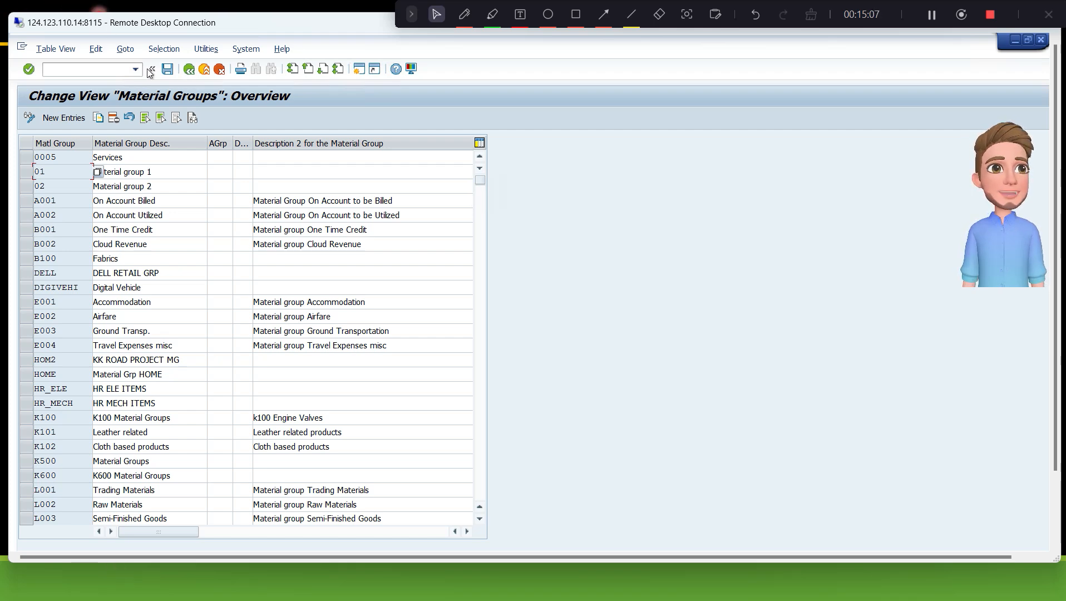
{"action": "left_click", "coordinate": [189, 70]}
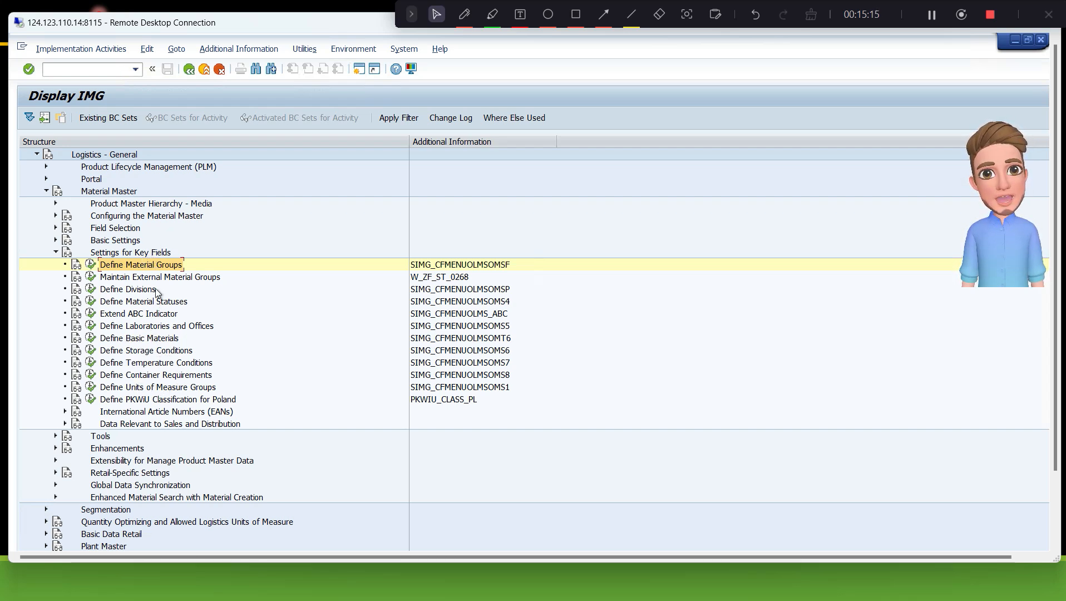
- Open Define Attributes of Material Types under Material Master's Basic Settings and select the FERT Finished Product material type
{"action": "double_click", "coordinate": [145, 252]}
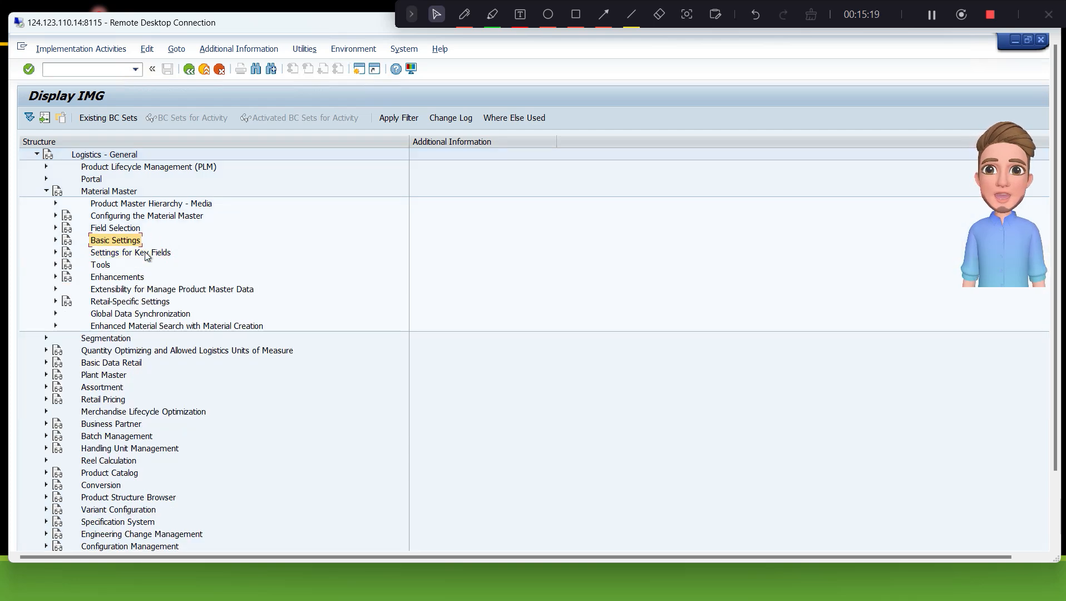
{"action": "key", "text": "Right"}
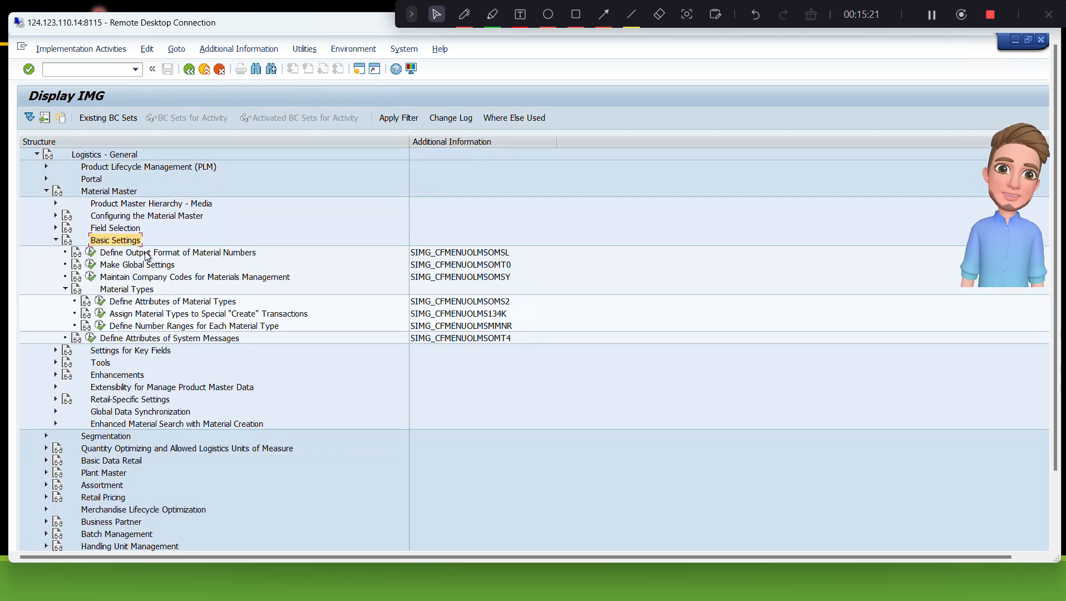
{"action": "key", "text": "Down"}
{"action": "key", "text": "Down"}
{"action": "key", "text": "Down"}
{"action": "key", "text": "Down"}
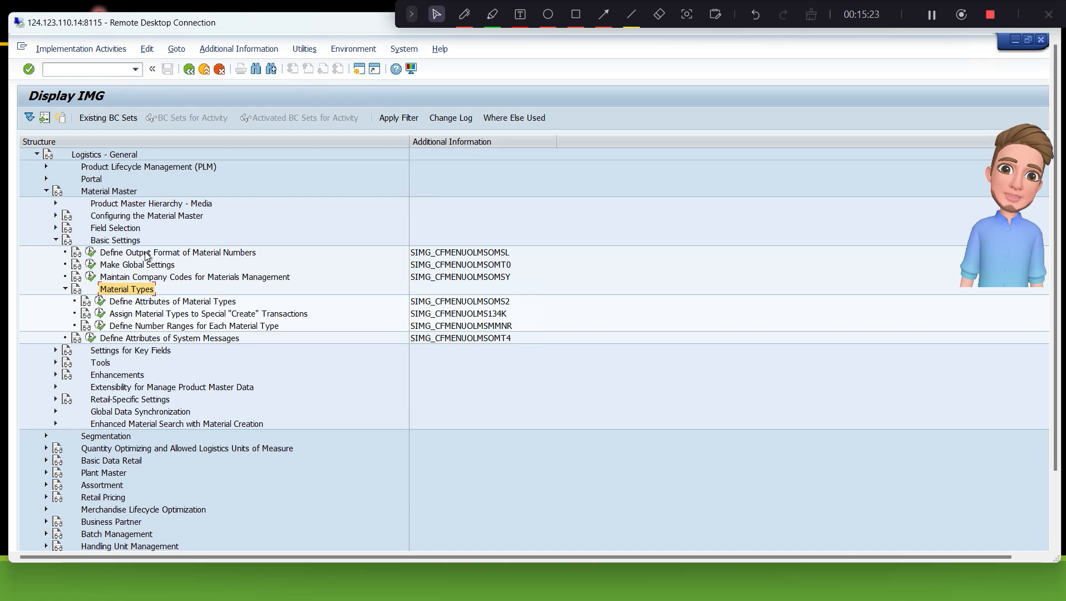
{"action": "key", "text": "Down"}
{"action": "key", "text": "Return"}
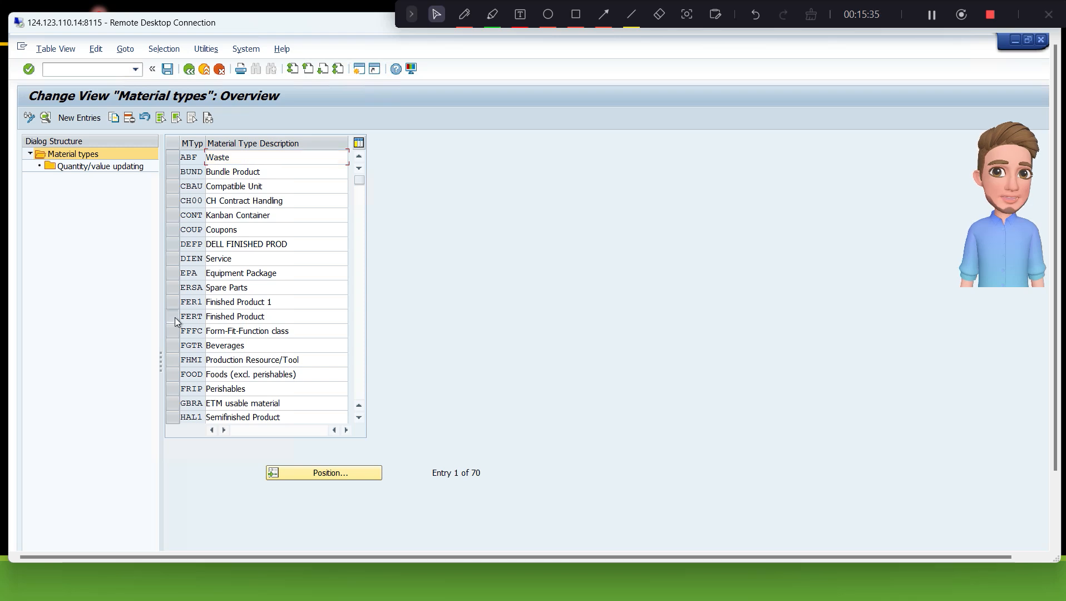
{"action": "left_click", "coordinate": [195, 317]}
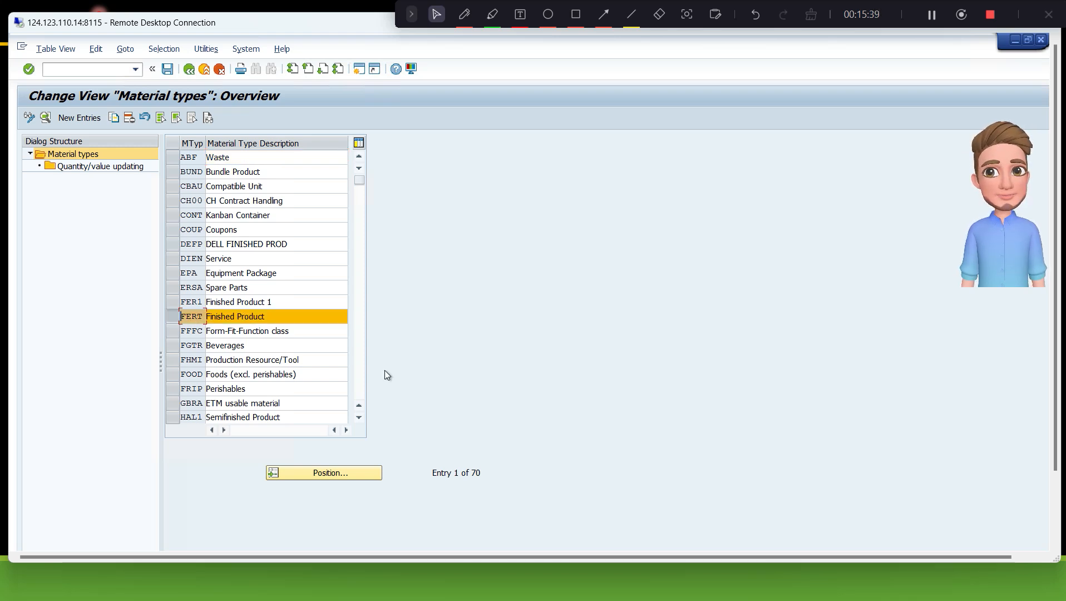
- Locate and mark the HALB Semifinished Product, HAWA Trading Goods and ROH Raw materials types in the material types list
{"action": "left_click", "coordinate": [361, 364]}
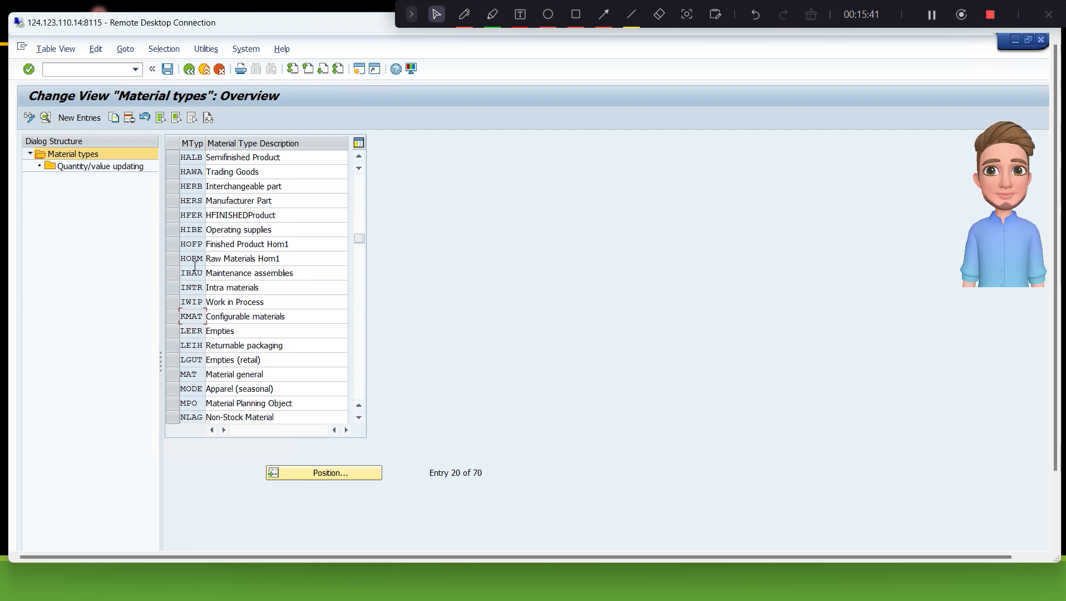
{"action": "left_click", "coordinate": [171, 158]}
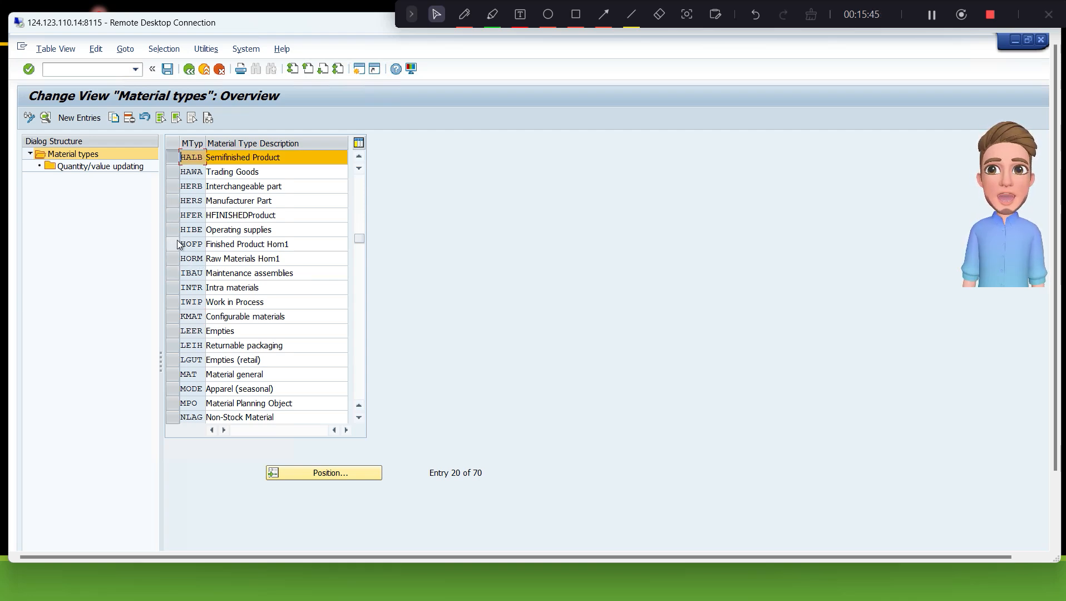
{"action": "scroll", "coordinate": [224, 264], "scroll_direction": "up", "scroll_amount": 1}
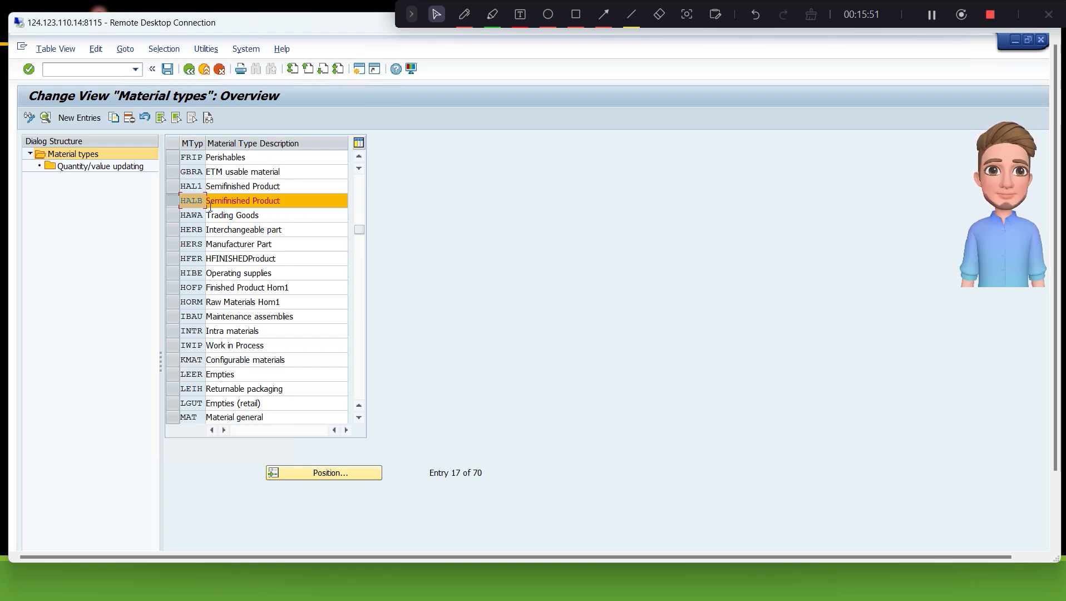
{"action": "left_click", "coordinate": [180, 207]}
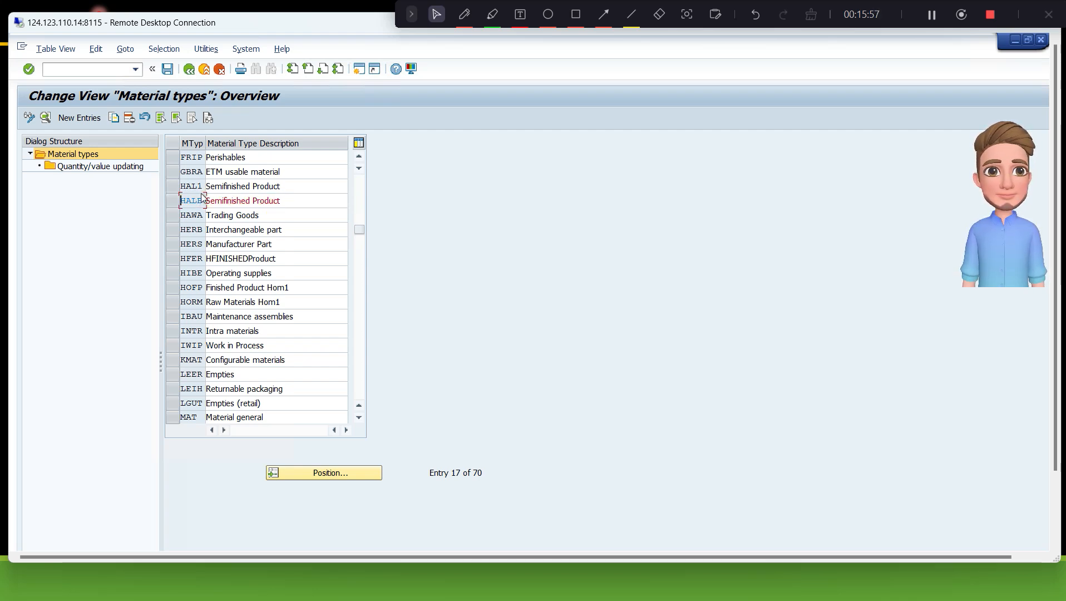
{"action": "left_click", "coordinate": [181, 218]}
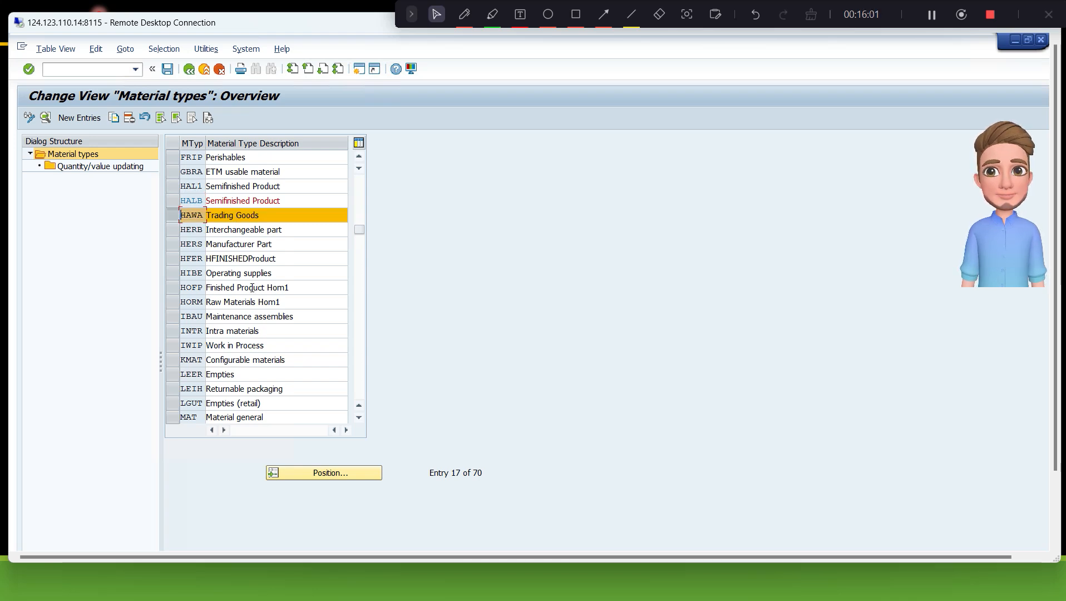
{"action": "scroll", "coordinate": [252, 295], "scroll_direction": "down", "scroll_amount": 3}
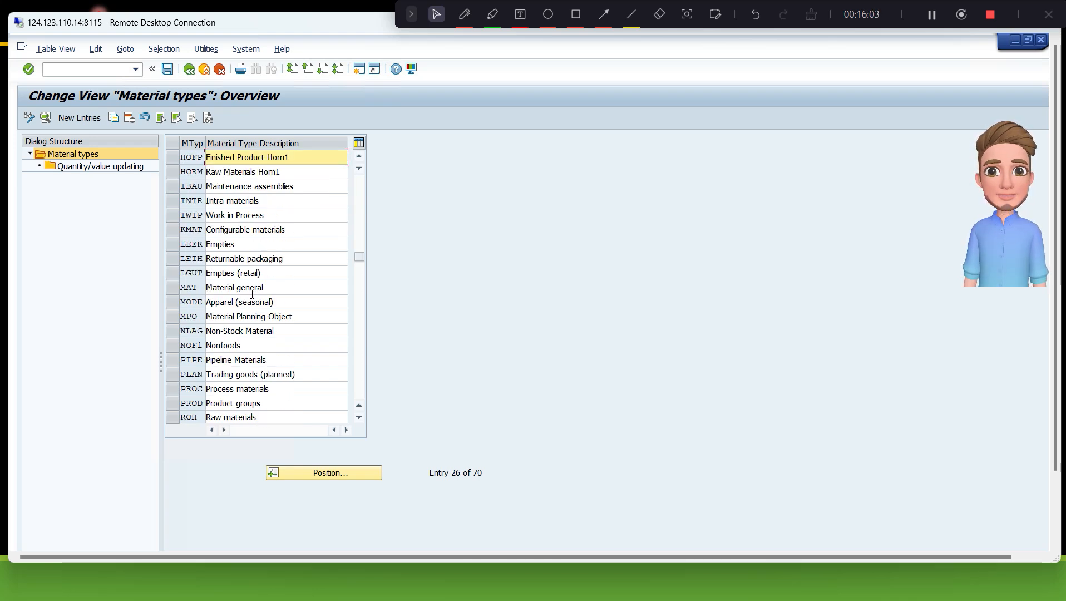
{"action": "scroll", "coordinate": [252, 295], "scroll_direction": "down", "scroll_amount": 4}
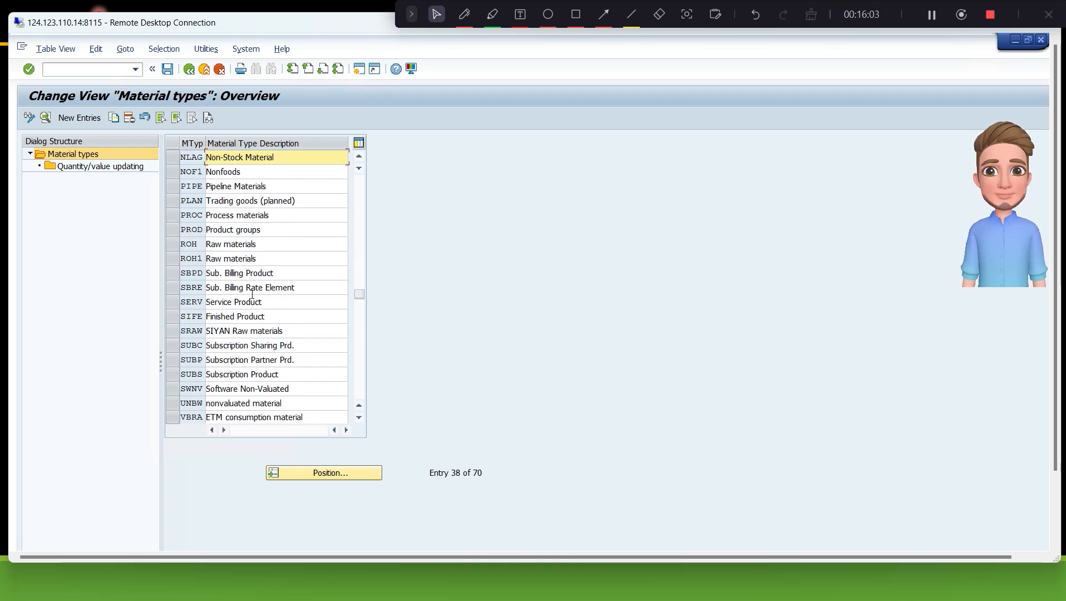
{"action": "left_click", "coordinate": [174, 245]}
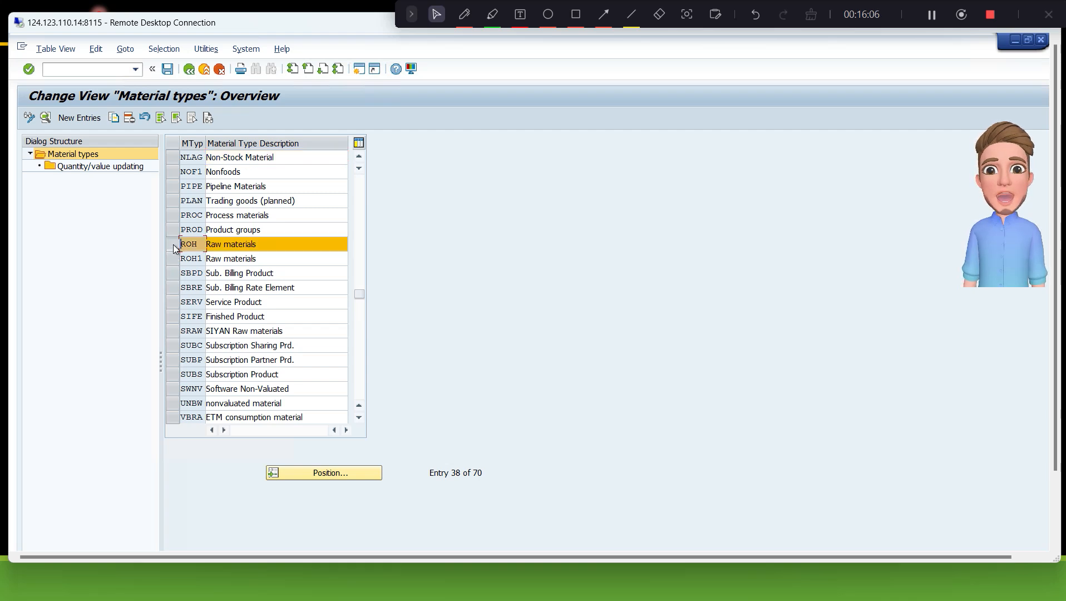
- Open the Display Material transaction MM03 in a new session
{"action": "left_click", "coordinate": [105, 69]}
{"action": "type", "text": "/"}
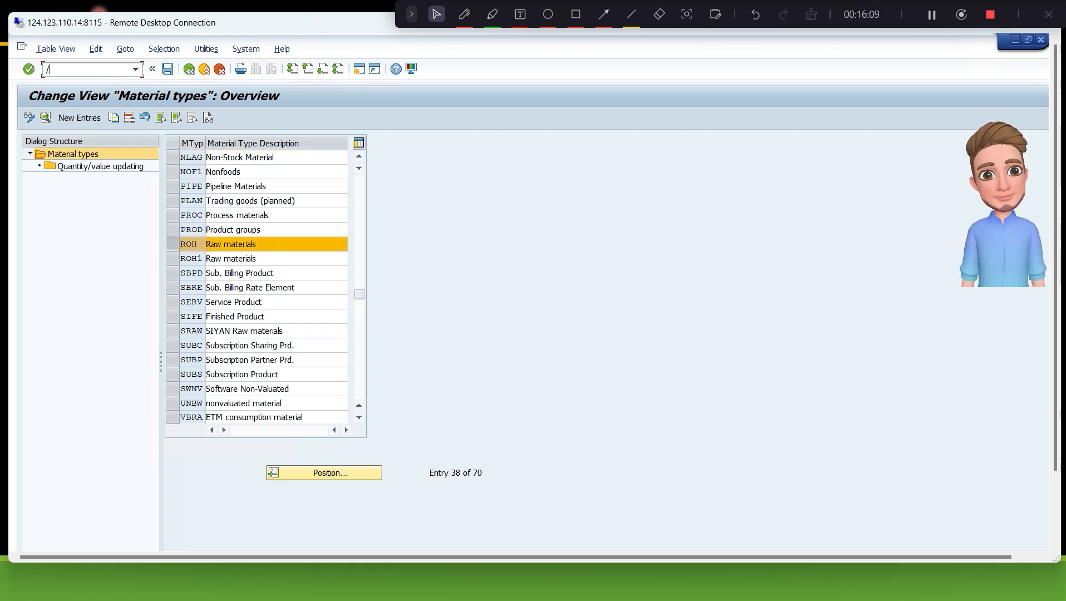
{"action": "type", "text": "omm03"}
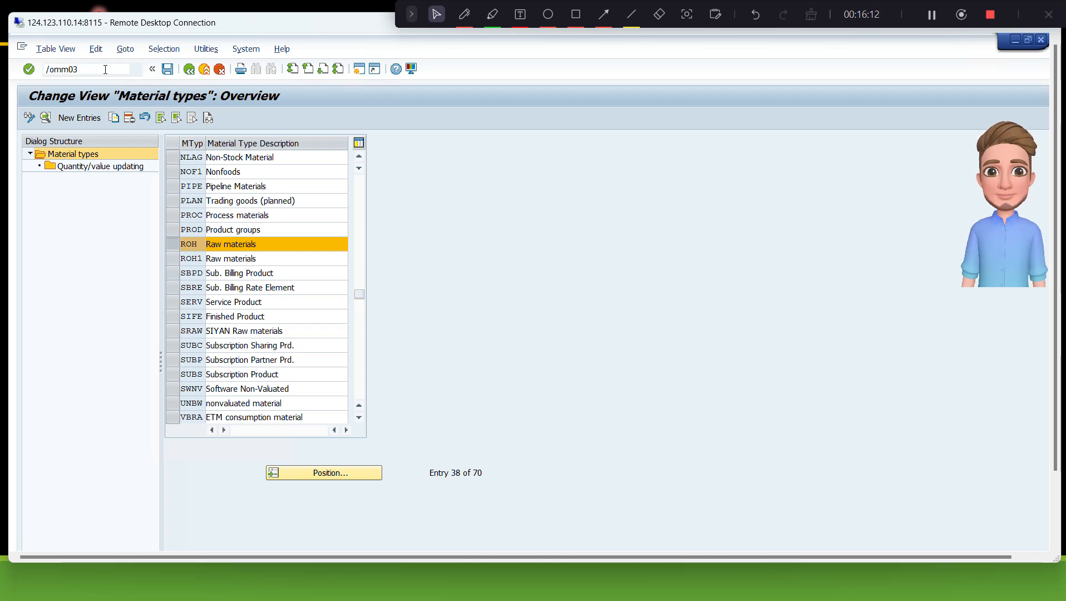
{"action": "key", "text": "Return"}
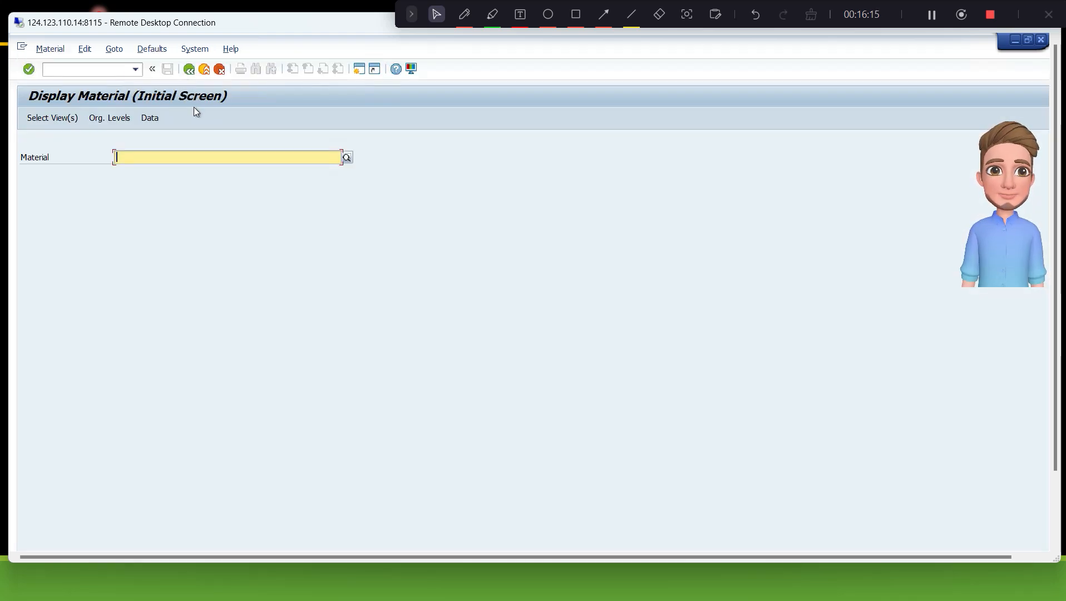
- Display material T101_RM_001 with the preselected accounting and costing views for plant T101
{"action": "type", "text": "t101_"}
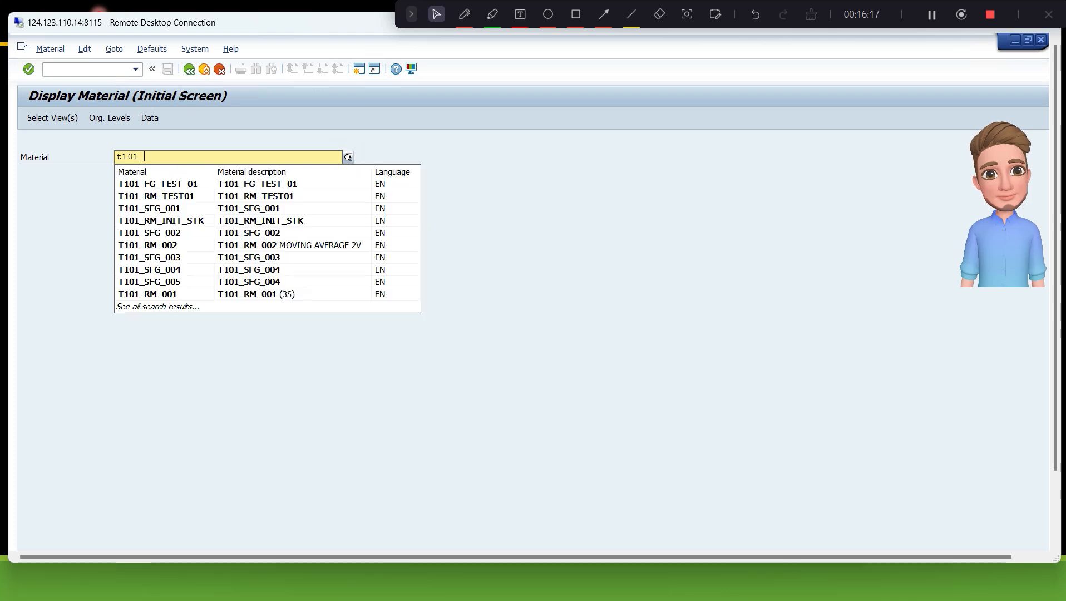
{"action": "type", "text": "rm_"}
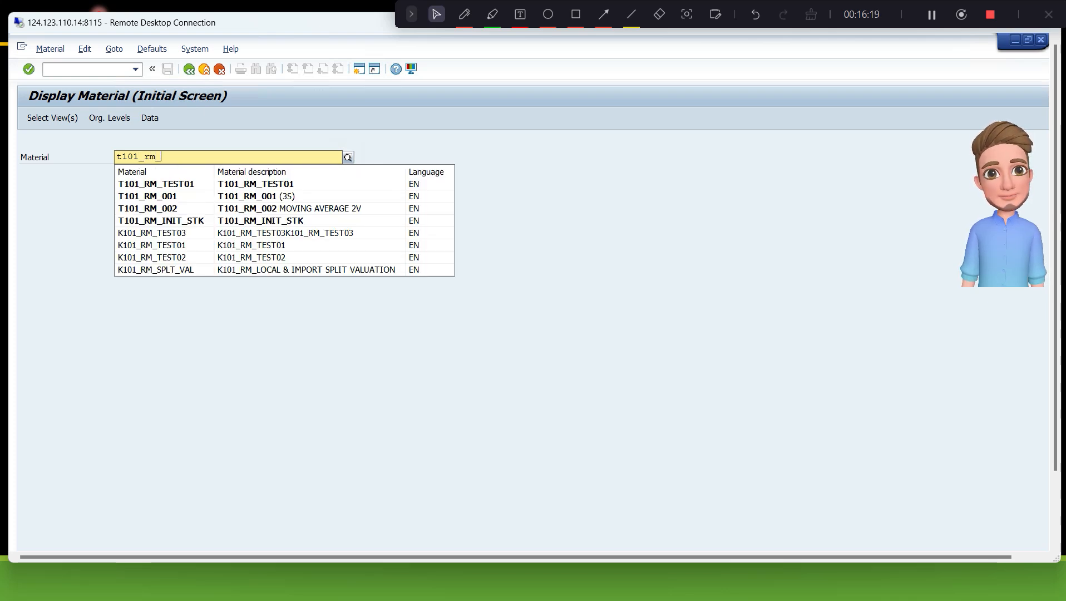
{"action": "type", "text": "001"}
{"action": "key", "text": "Return"}
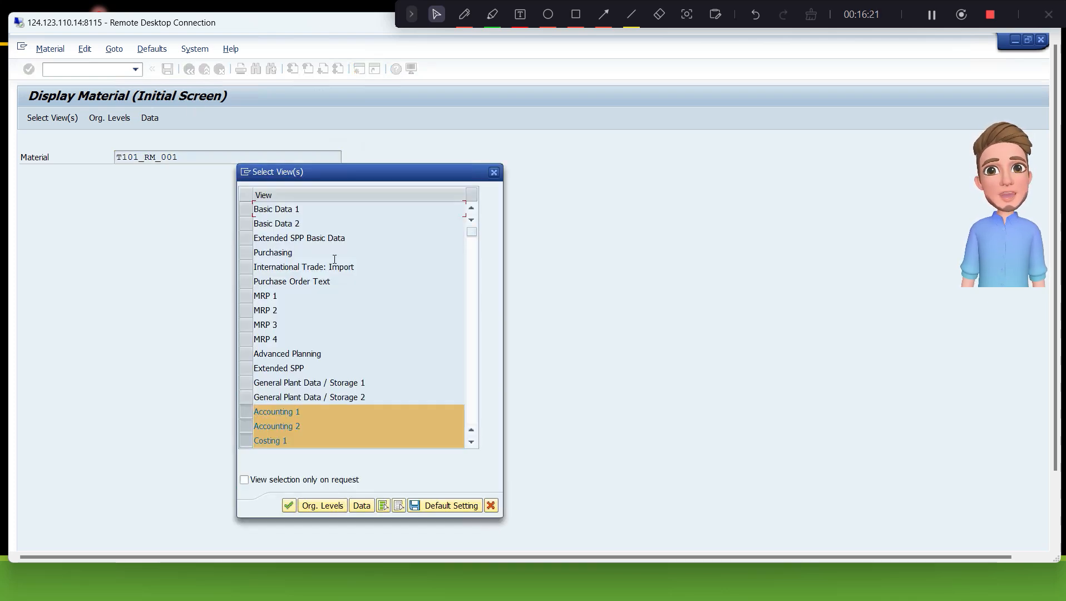
{"action": "key", "text": "Return"}
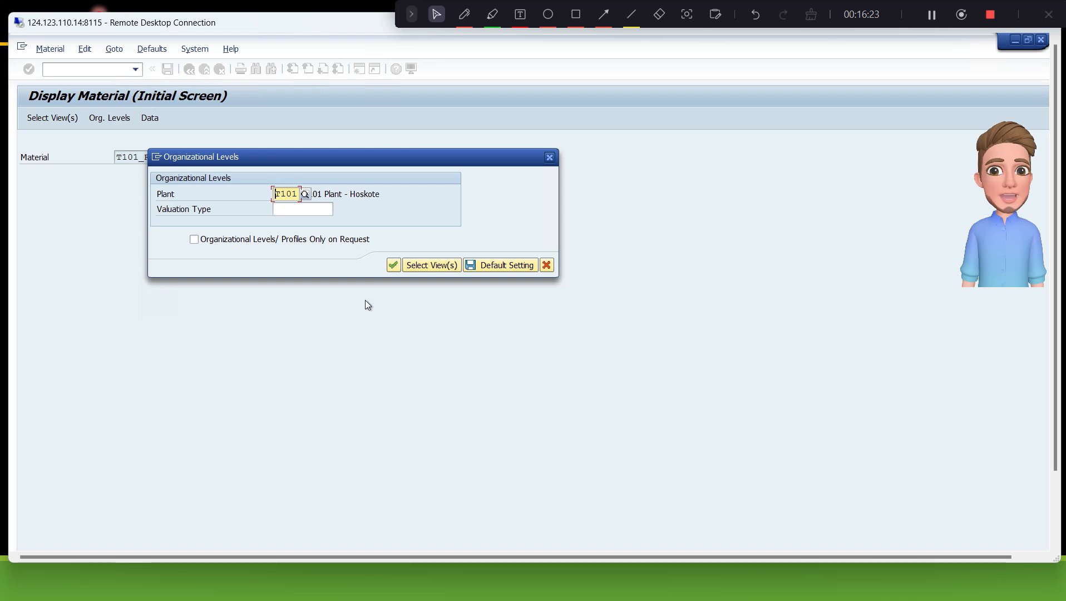
{"action": "key", "text": "Return"}
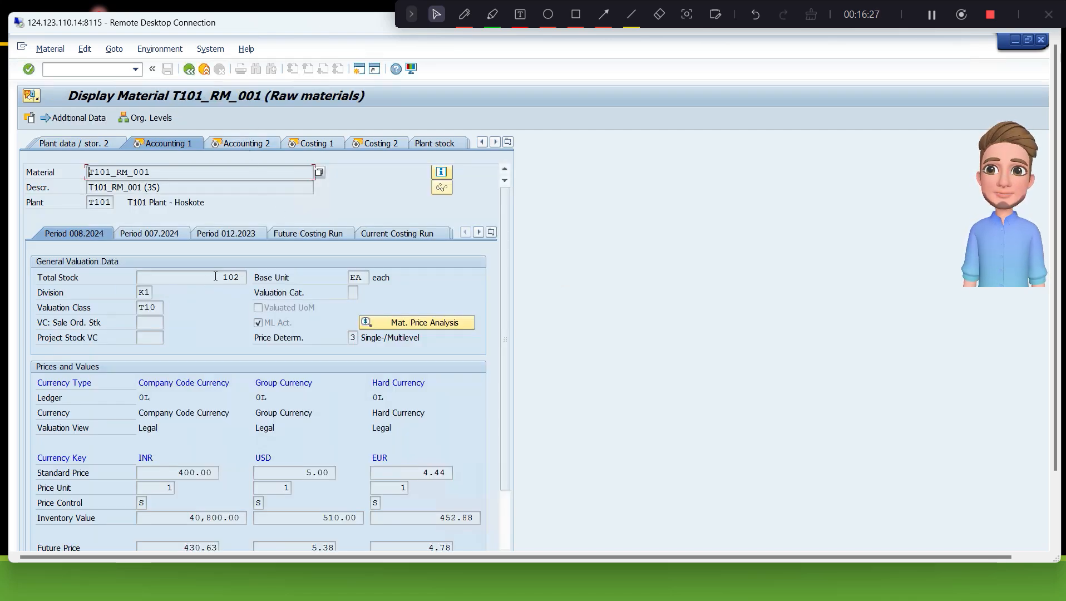
- Examine the total stock and the INR inventory value in the Accounting 1 view of T101_RM_001
{"action": "left_click_drag", "start_coordinate": [221, 277], "coordinate": [243, 276]}
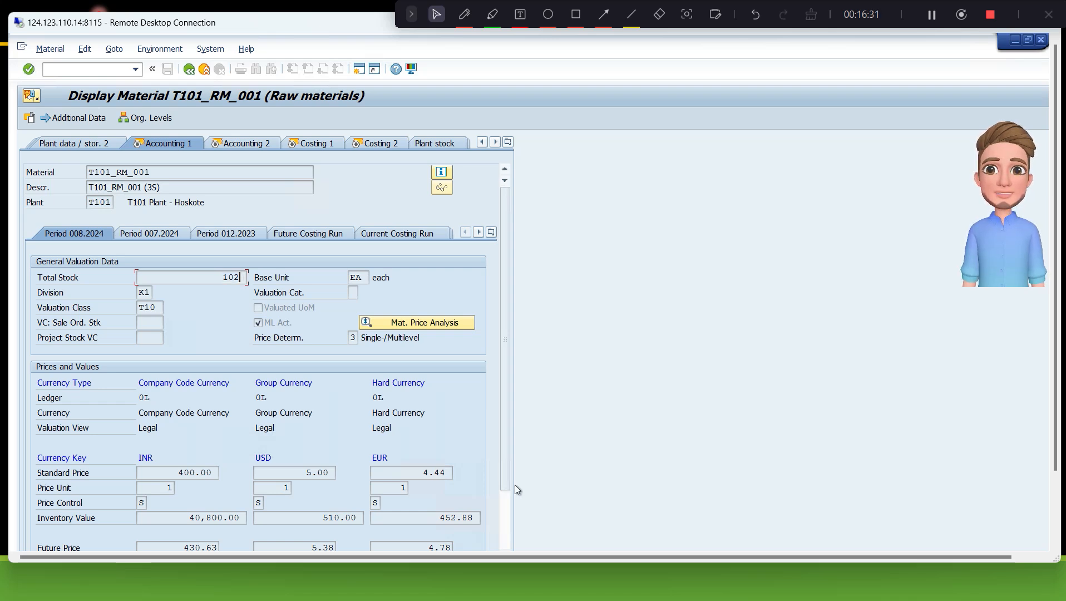
{"action": "scroll", "coordinate": [505, 476], "scroll_direction": "down", "scroll_amount": 1}
{"action": "scroll", "coordinate": [511, 516], "scroll_direction": "down", "scroll_amount": 1}
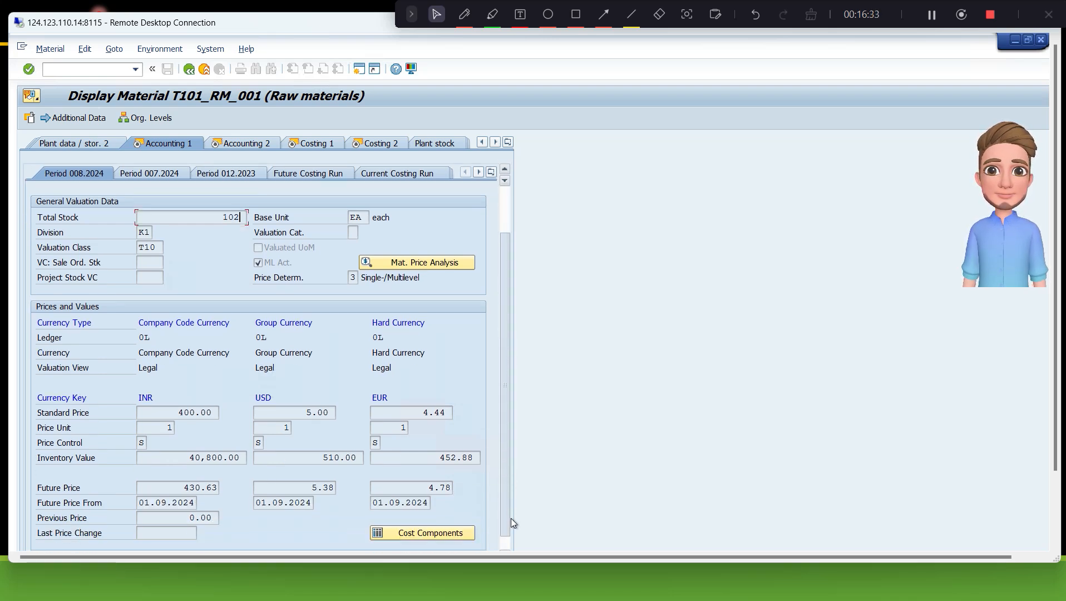
{"action": "left_click", "coordinate": [190, 458]}
{"action": "left_click_drag", "start_coordinate": [191, 461], "coordinate": [237, 459]}
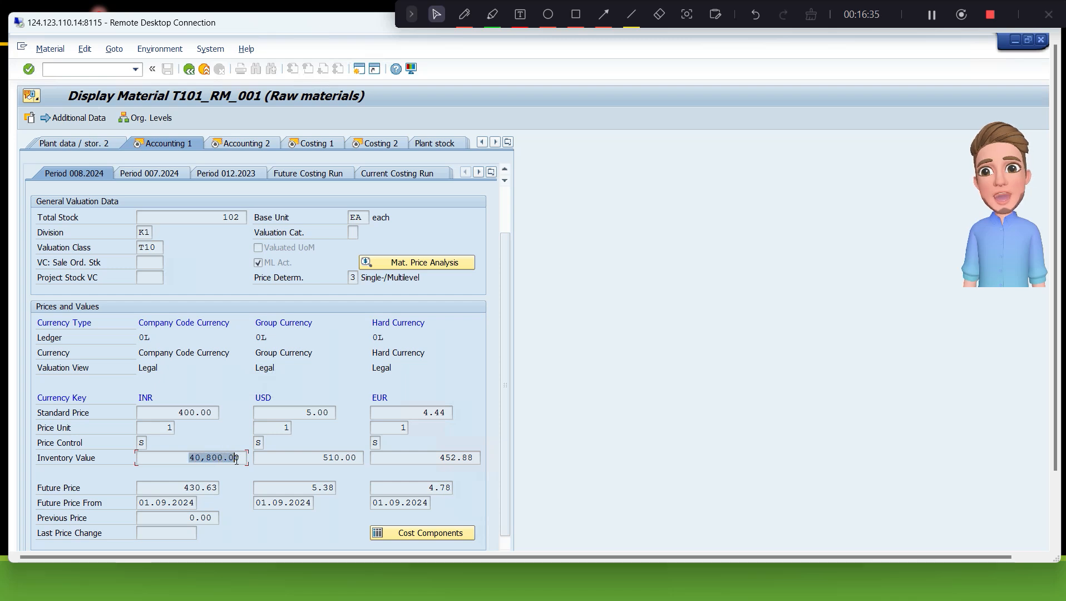
{"action": "left_click", "coordinate": [237, 459]}
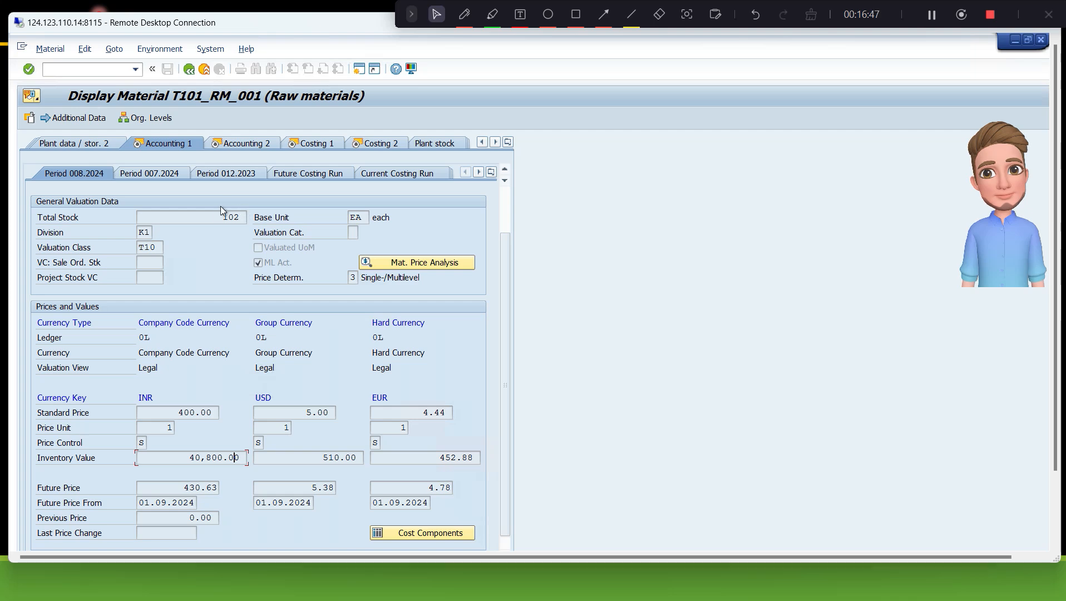
- Switch the remote desktop to full screen and return to the session showing the material types overview
{"action": "key", "text": "alt+Tab"}
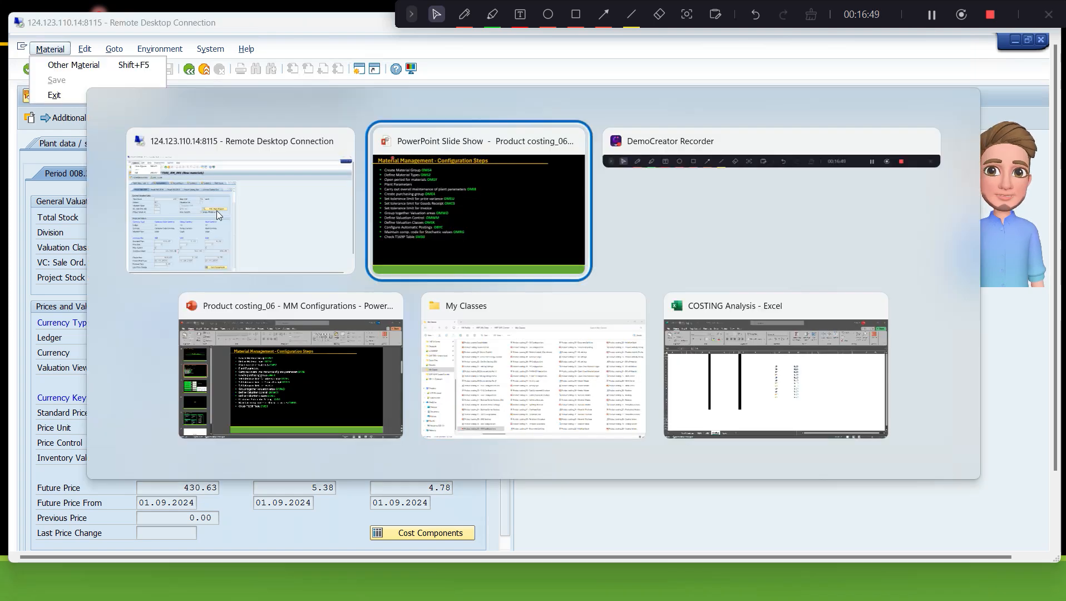
{"action": "left_click", "coordinate": [295, 220]}
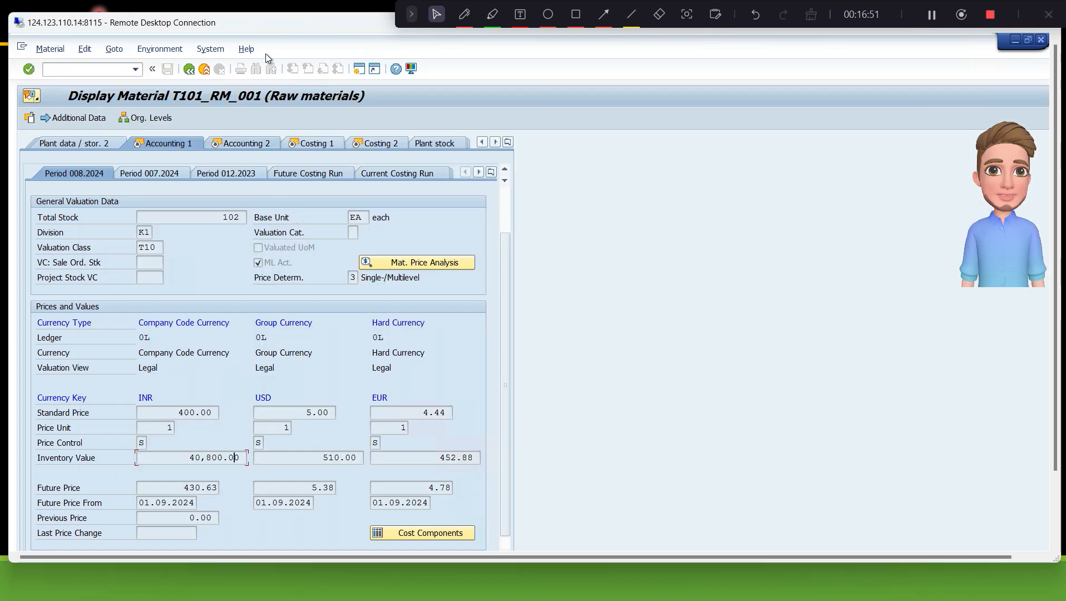
{"action": "double_click", "coordinate": [265, 26]}
{"action": "key", "text": "alt+Tab"}
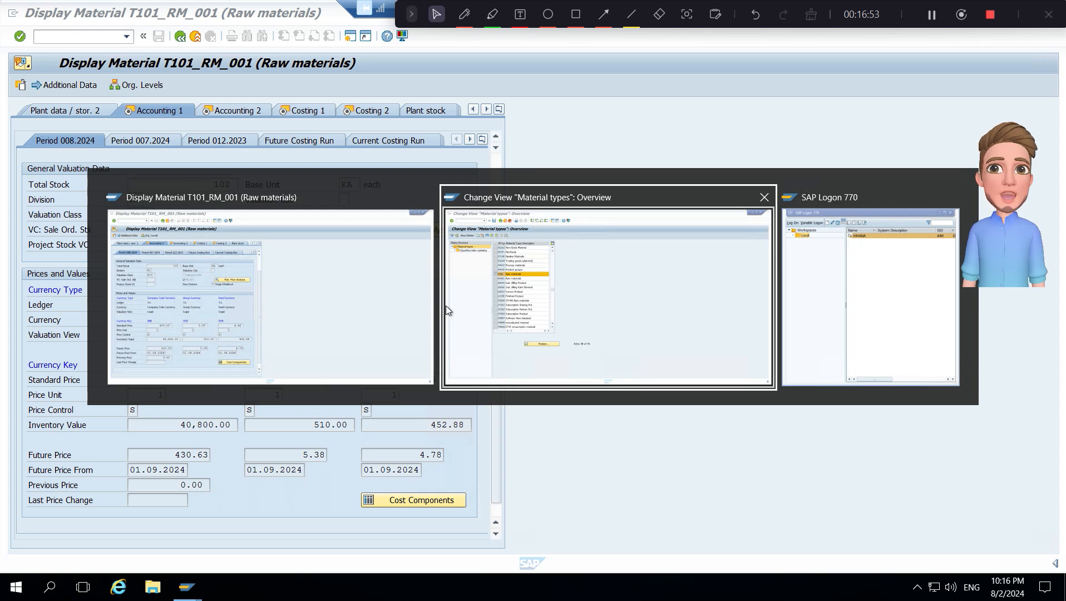
{"action": "left_click", "coordinate": [446, 306]}
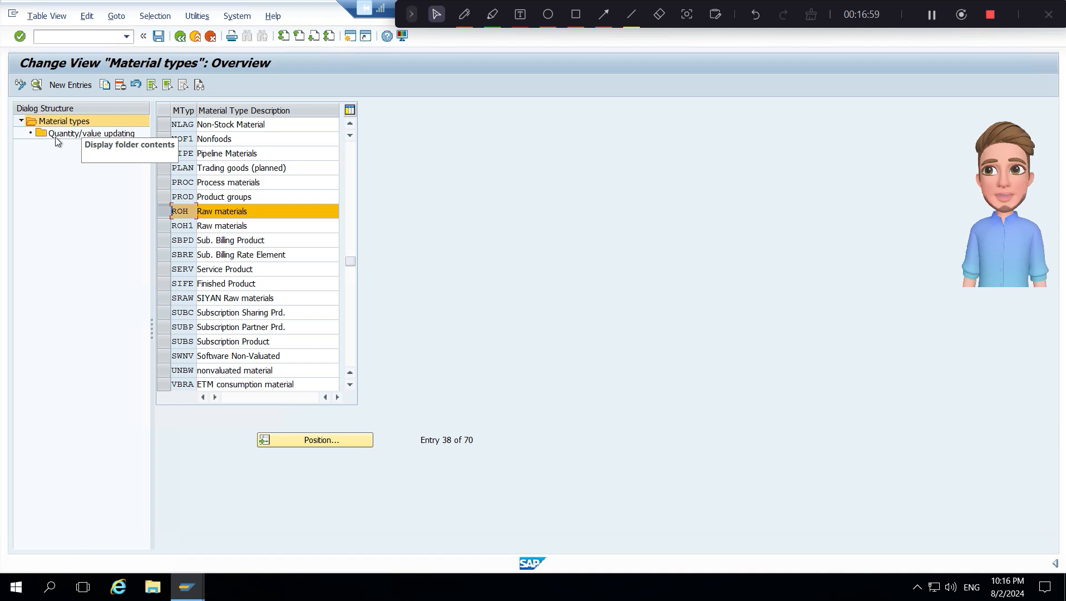
- Try to open Quantity/value updating for the ROH Raw materials type
{"action": "double_click", "coordinate": [92, 138]}
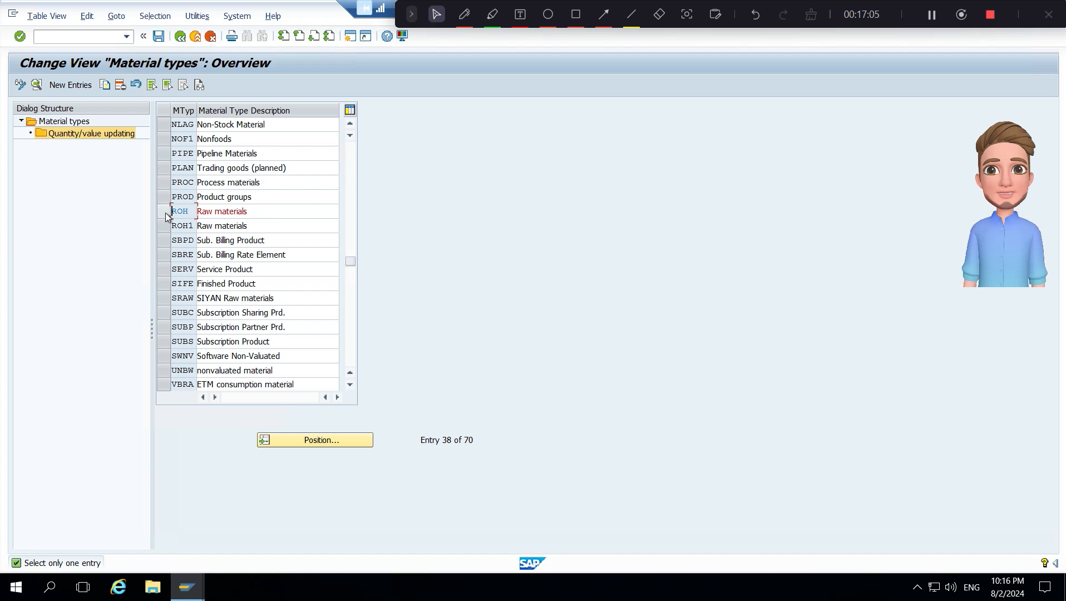
{"action": "left_click", "coordinate": [165, 214]}
{"action": "double_click", "coordinate": [115, 137]}
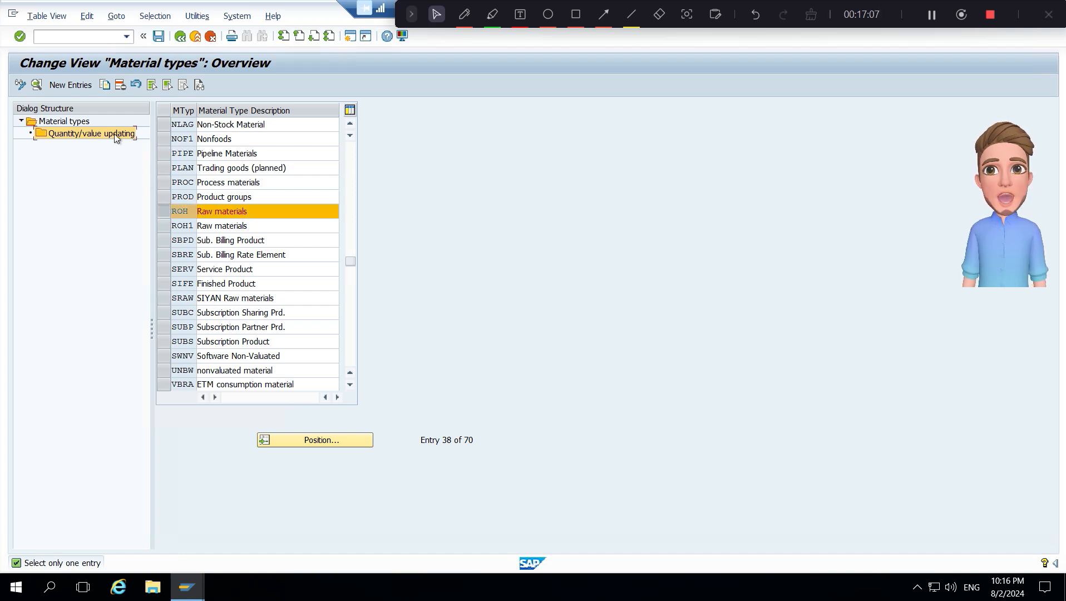
- Leave the material types overview, save the changes to customizing request A4HK900792, and reopen Define Attributes of Material Types
{"action": "left_click", "coordinate": [182, 37]}
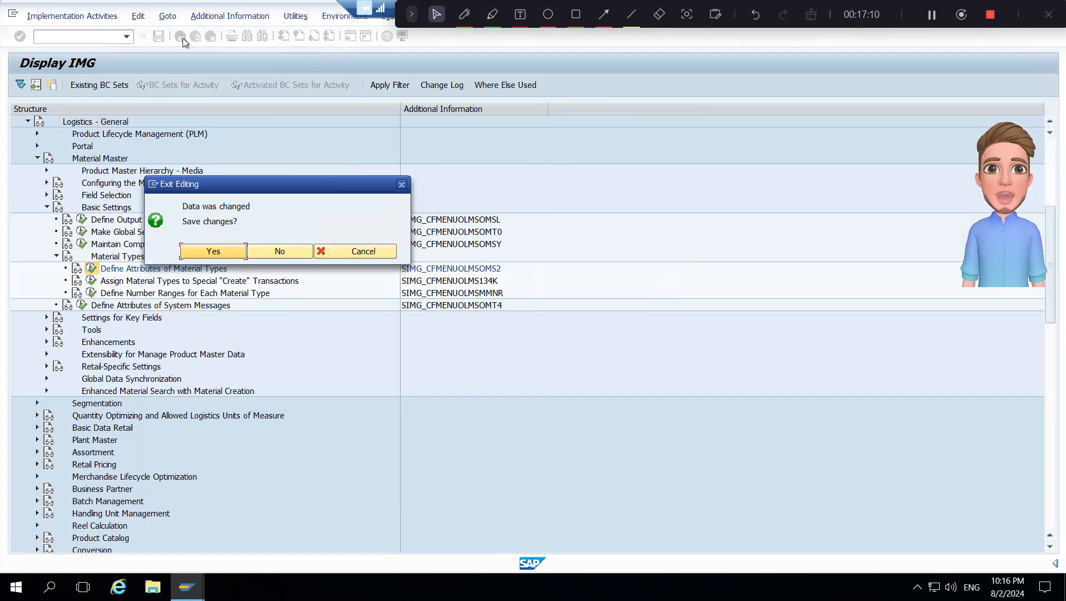
{"action": "left_click", "coordinate": [214, 250]}
{"action": "left_click", "coordinate": [260, 233]}
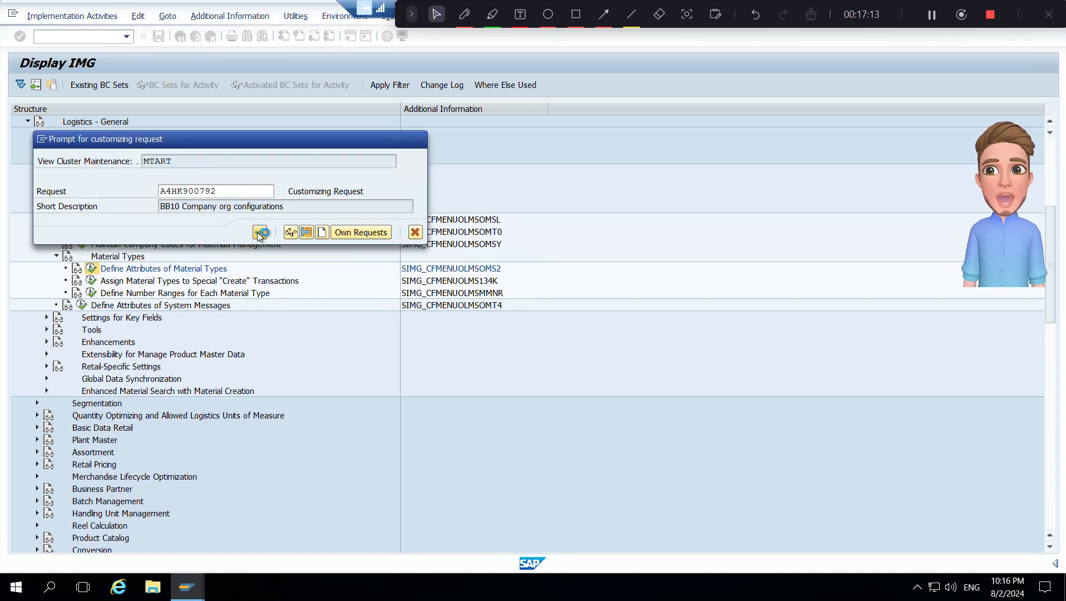
{"action": "left_click", "coordinate": [89, 268]}
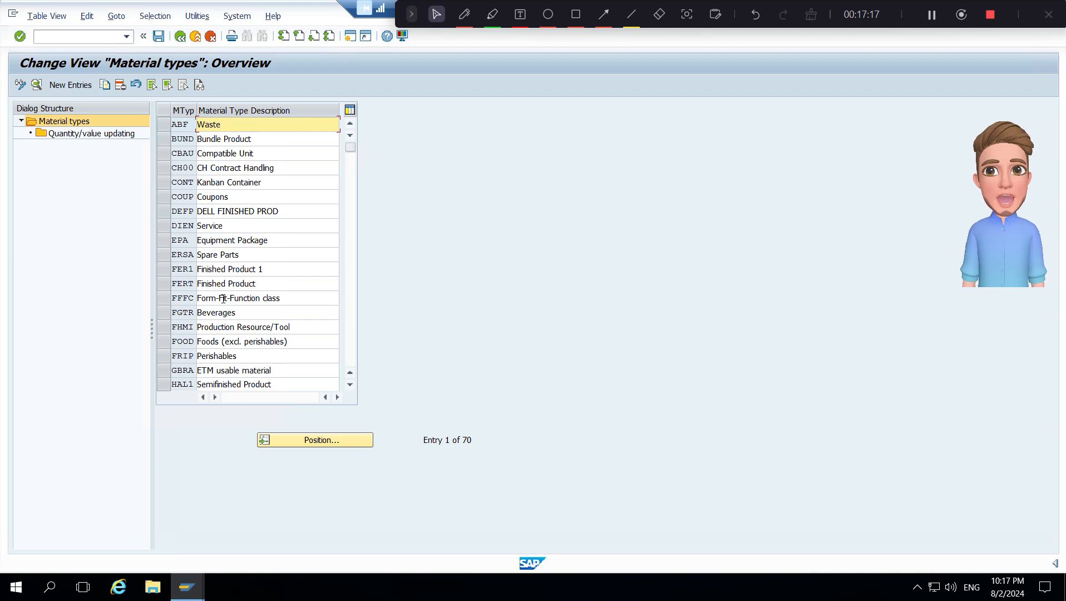
- Open Quantity/value updating for the FERT Finished Product type and position the list at the valuation areas starting with BB
{"action": "left_click", "coordinate": [173, 283]}
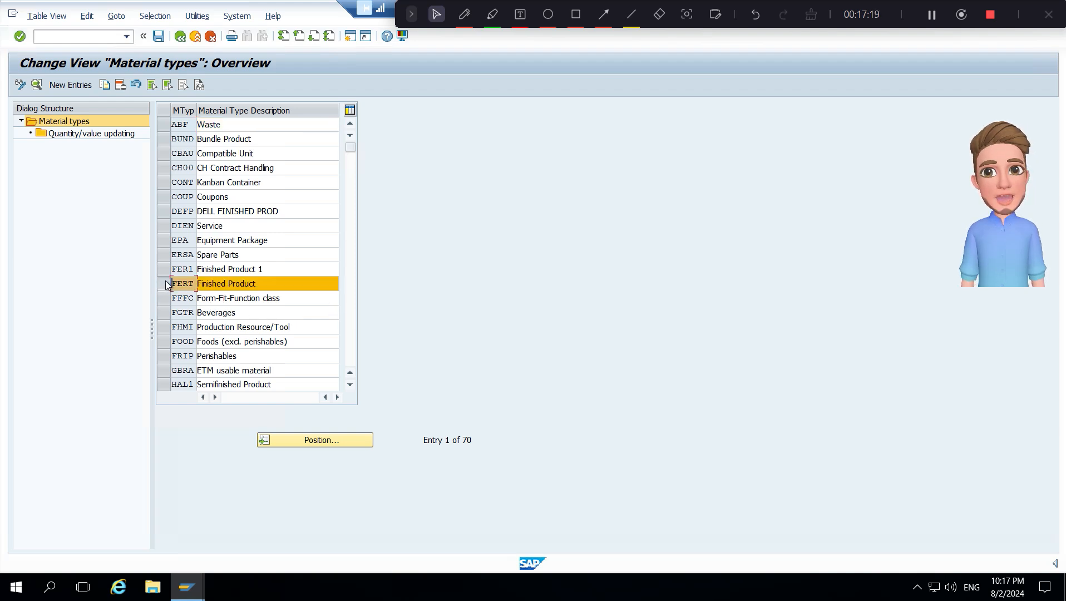
{"action": "double_click", "coordinate": [111, 140]}
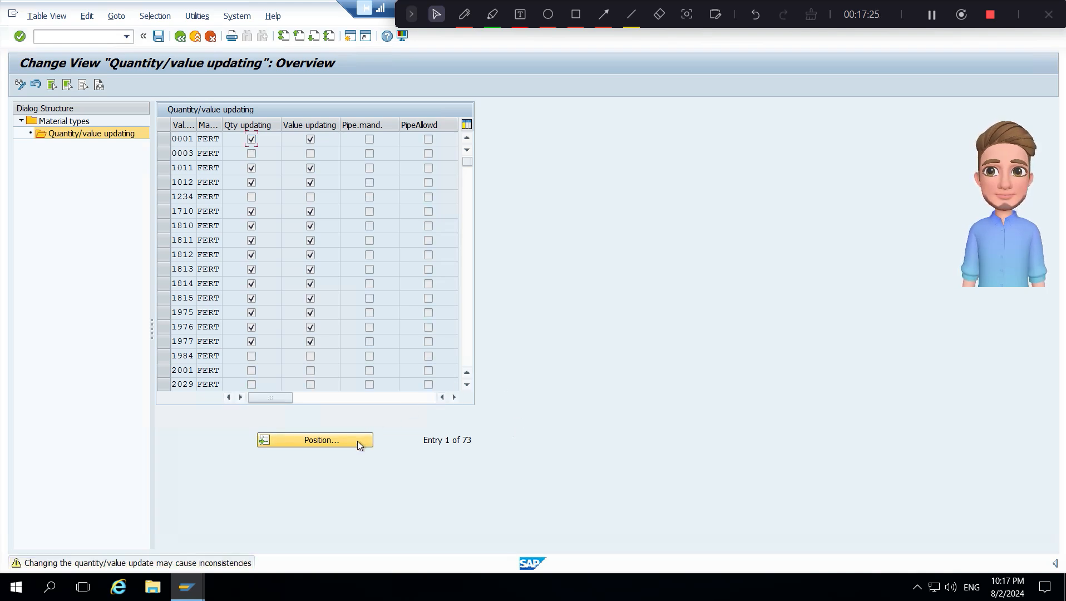
{"action": "left_click", "coordinate": [357, 441]}
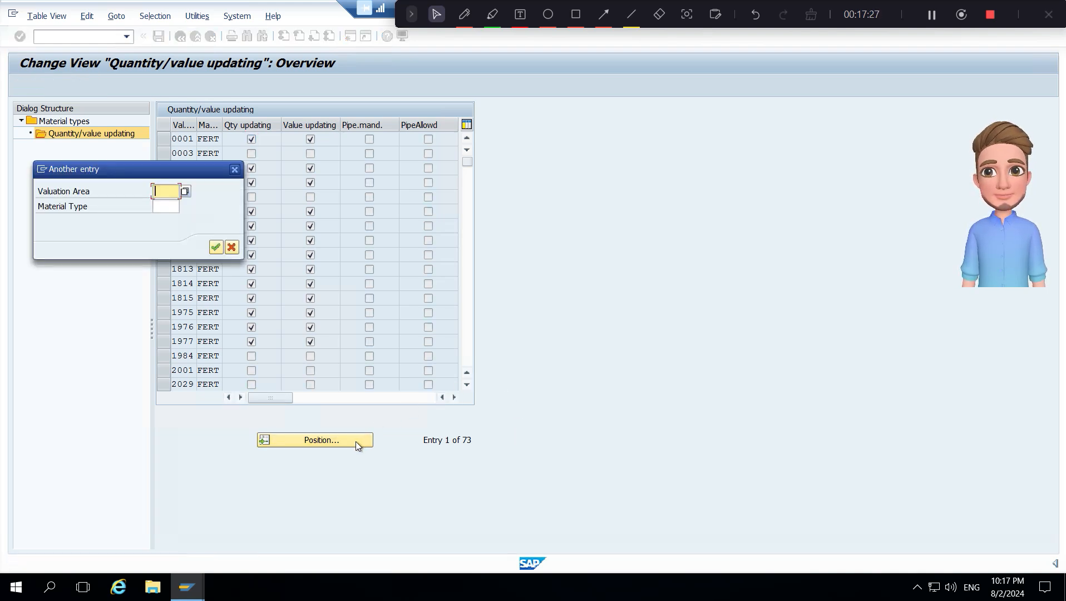
{"action": "type", "text": "b"}
{"action": "type", "text": "b"}
{"action": "key", "text": "Return"}
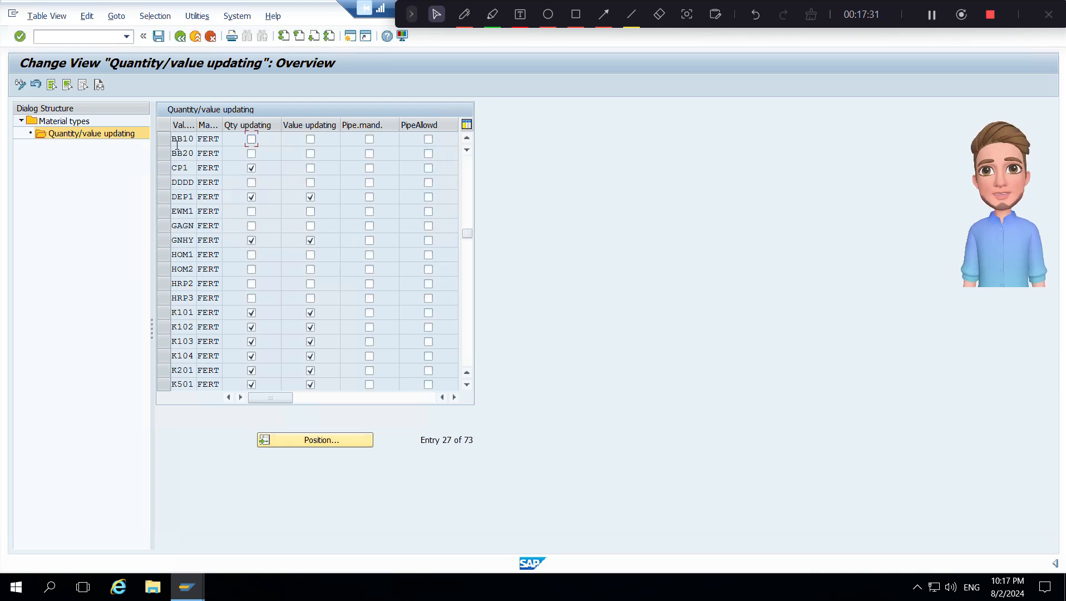
- Enable quantity updating and value updating for FERT in valuation area BB10
{"action": "left_click", "coordinate": [214, 139]}
{"action": "left_click", "coordinate": [251, 142]}
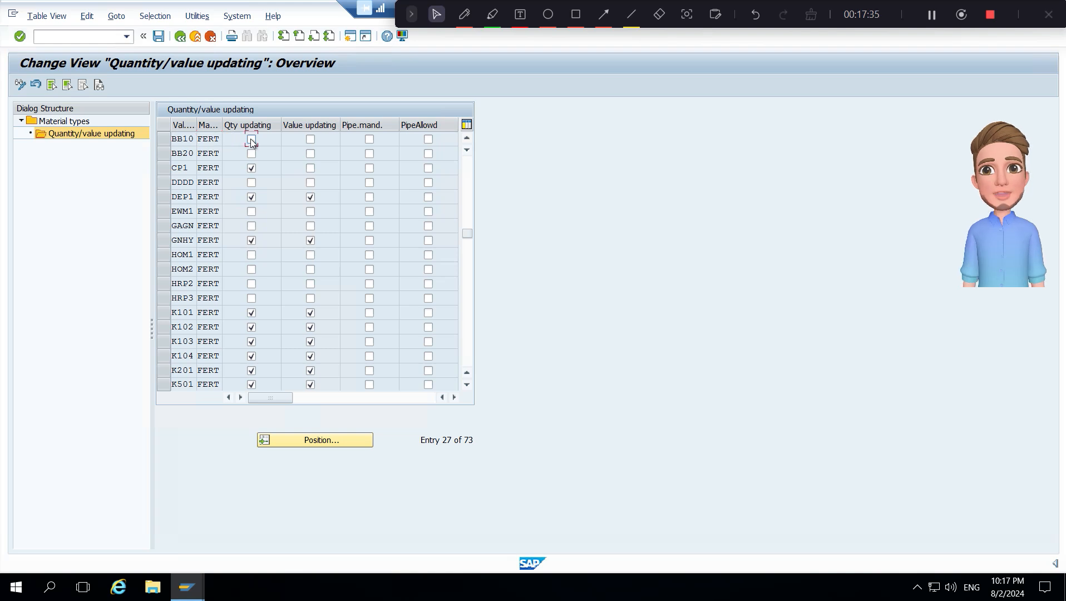
{"action": "left_click", "coordinate": [306, 142]}
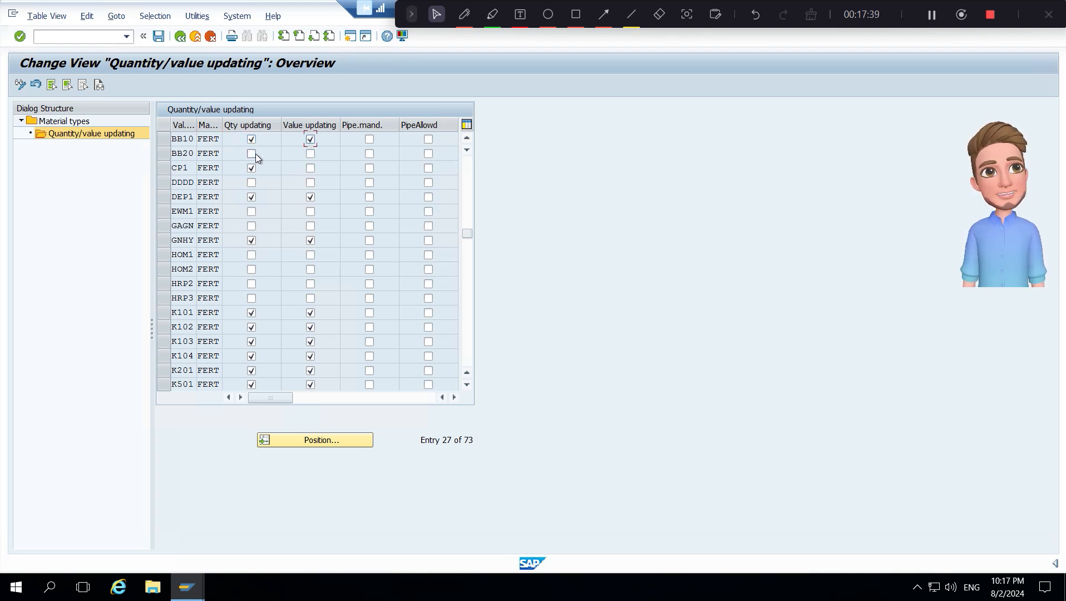
- Enable quantity updating and value updating for FERT in valuation area BB20 and save the changes
{"action": "left_click", "coordinate": [256, 154]}
{"action": "left_click", "coordinate": [312, 156]}
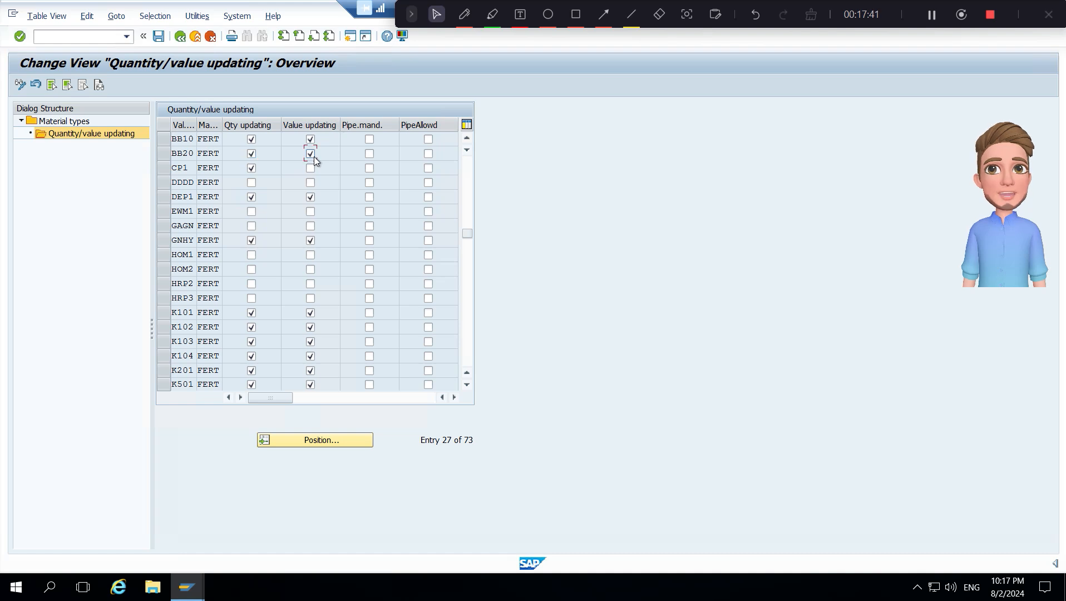
{"action": "left_click", "coordinate": [188, 140]}
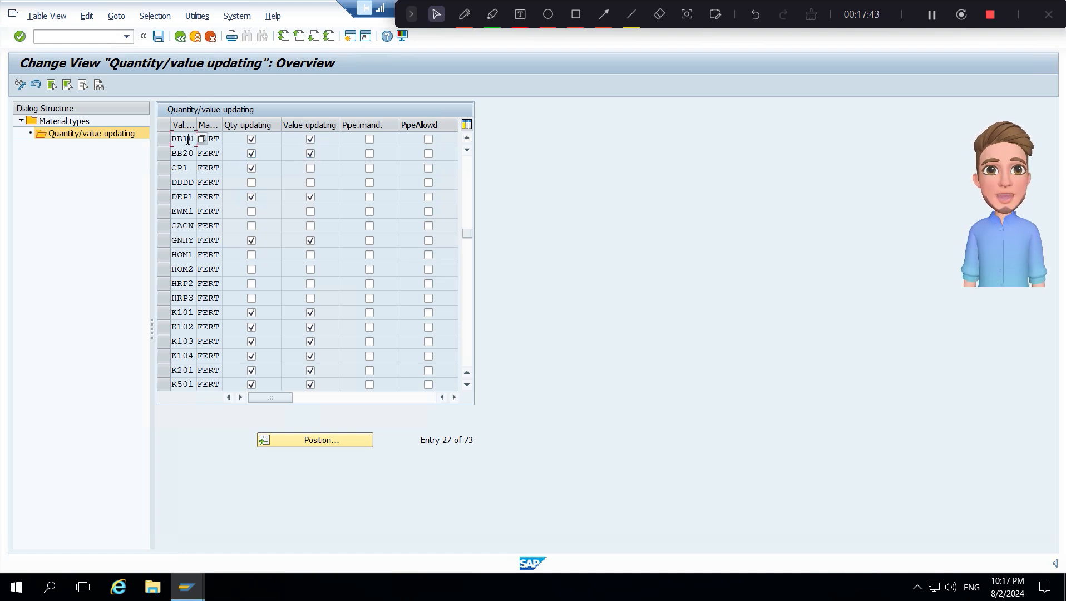
{"action": "left_click", "coordinate": [216, 138]}
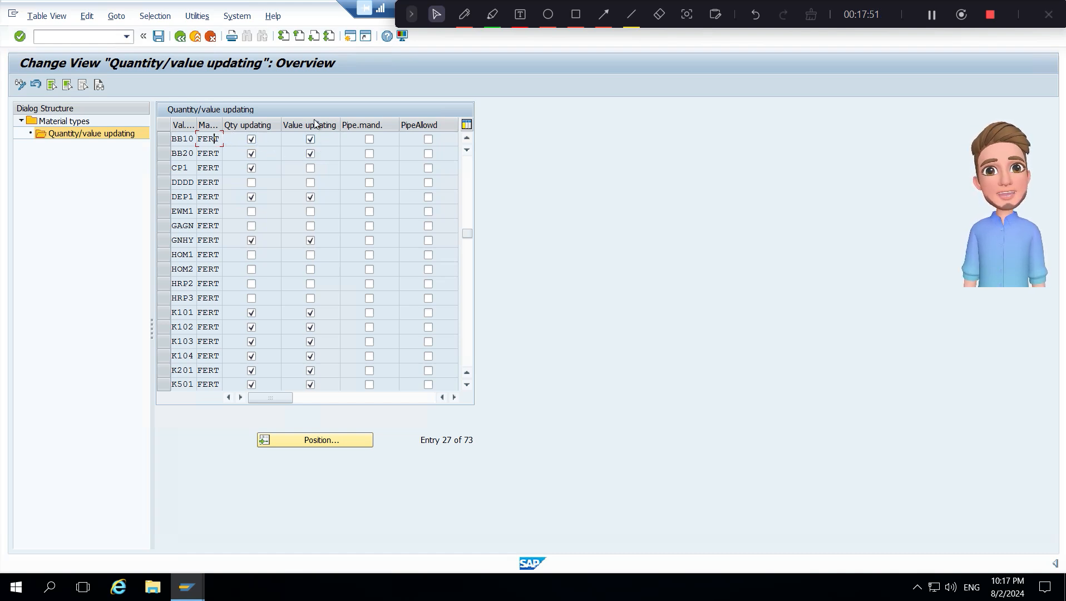
{"action": "left_click", "coordinate": [158, 37]}
{"action": "left_click", "coordinate": [260, 231]}
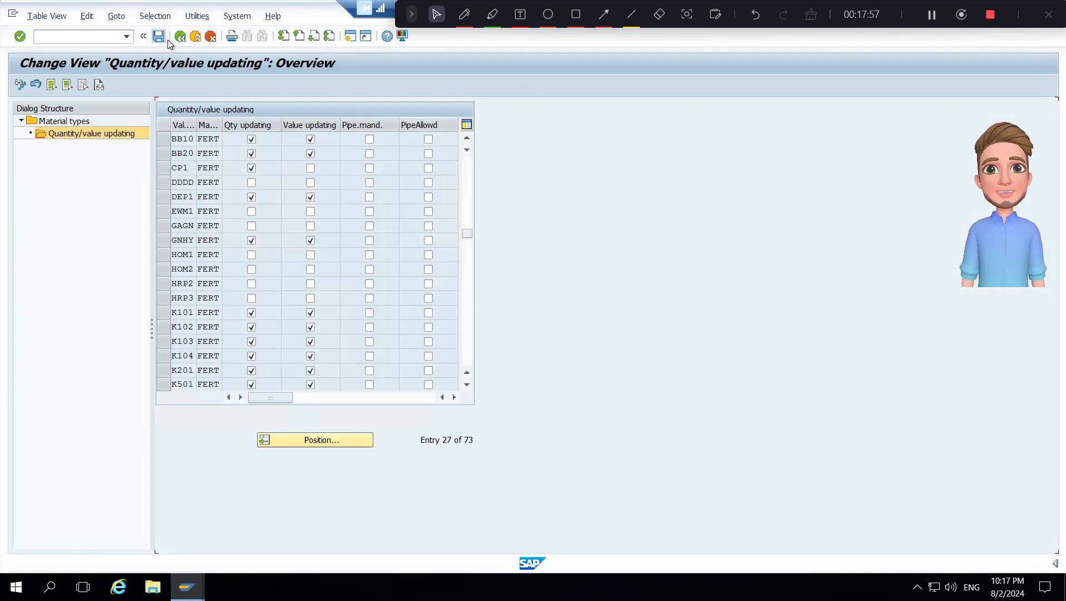
- Return to the material types and open Quantity/value updating for HALB Semifinished Product at the BB valuation areas
{"action": "double_click", "coordinate": [78, 127]}
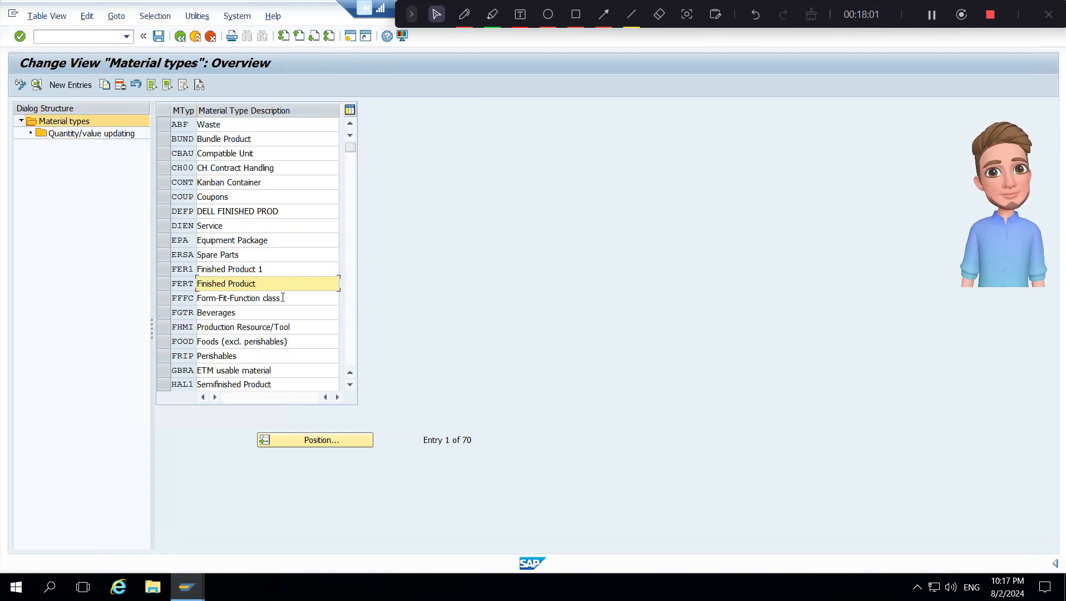
{"action": "left_click", "coordinate": [352, 330]}
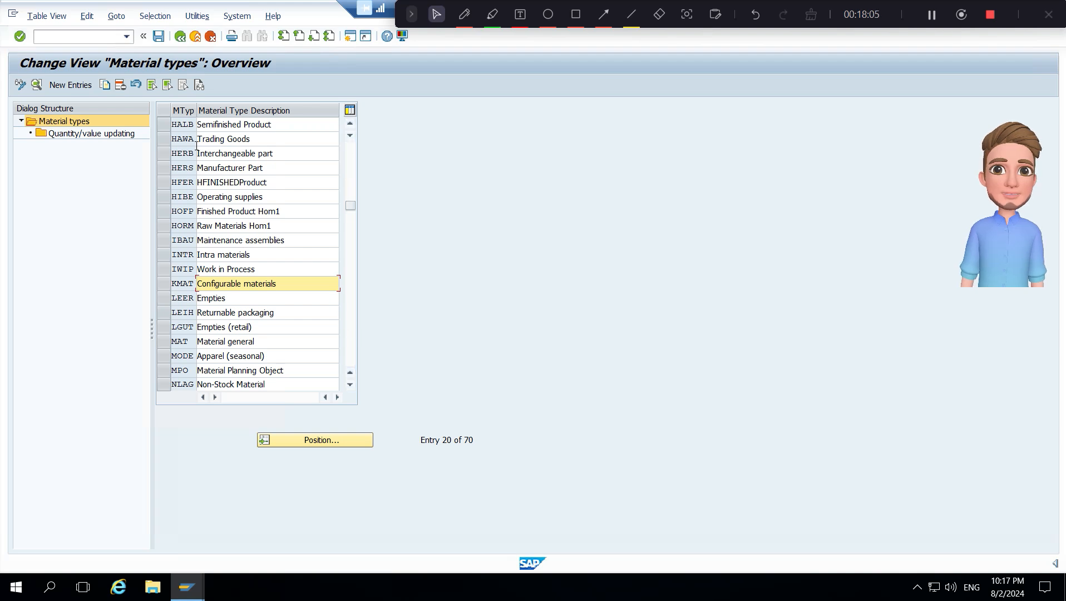
{"action": "left_click", "coordinate": [164, 123]}
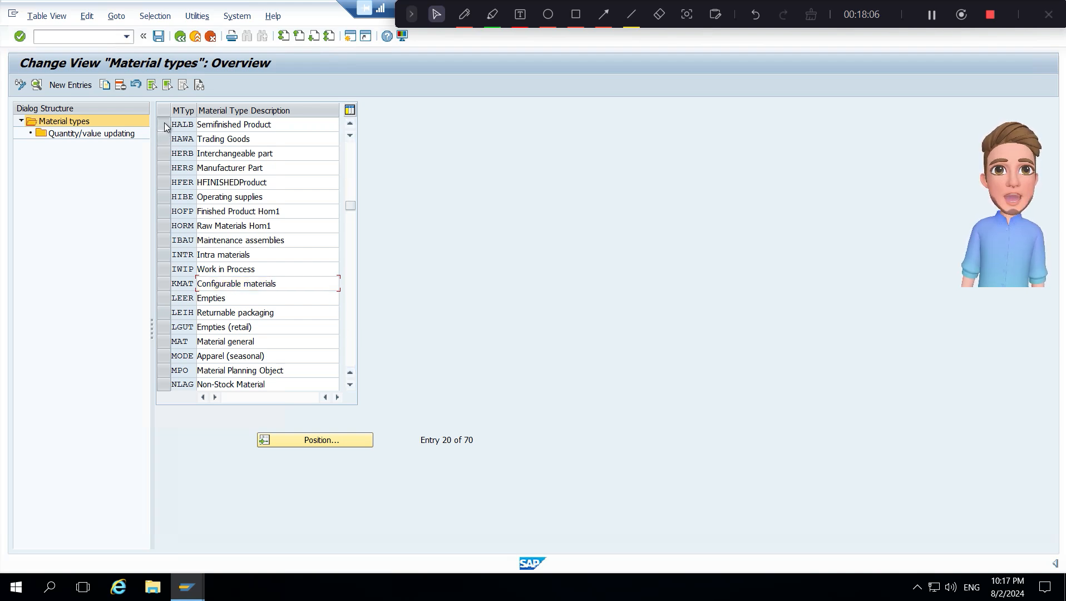
{"action": "double_click", "coordinate": [103, 135]}
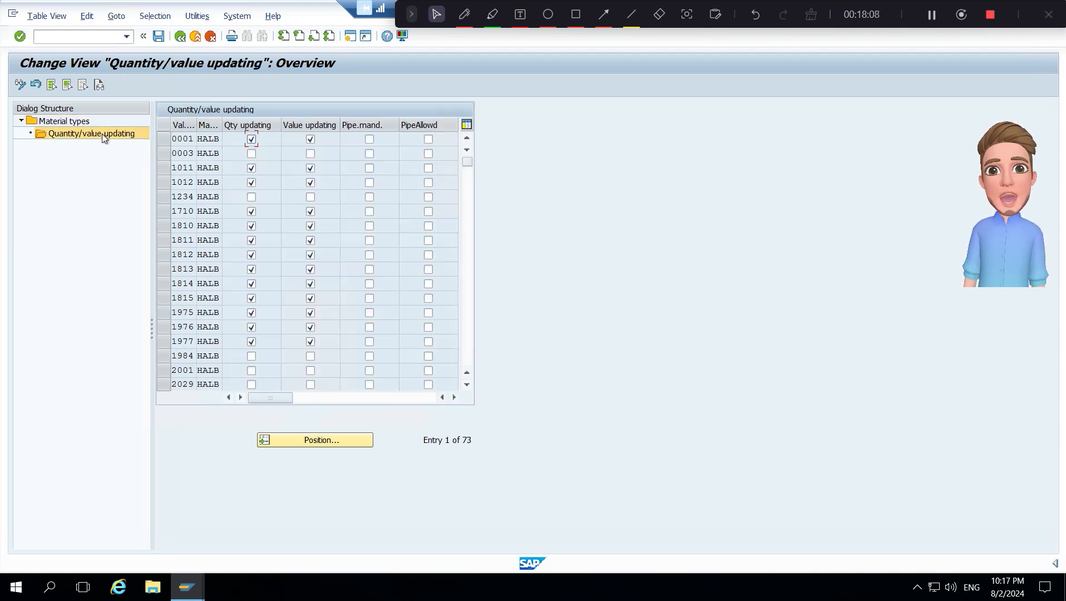
{"action": "left_click", "coordinate": [469, 339]}
{"action": "left_click", "coordinate": [468, 339]}
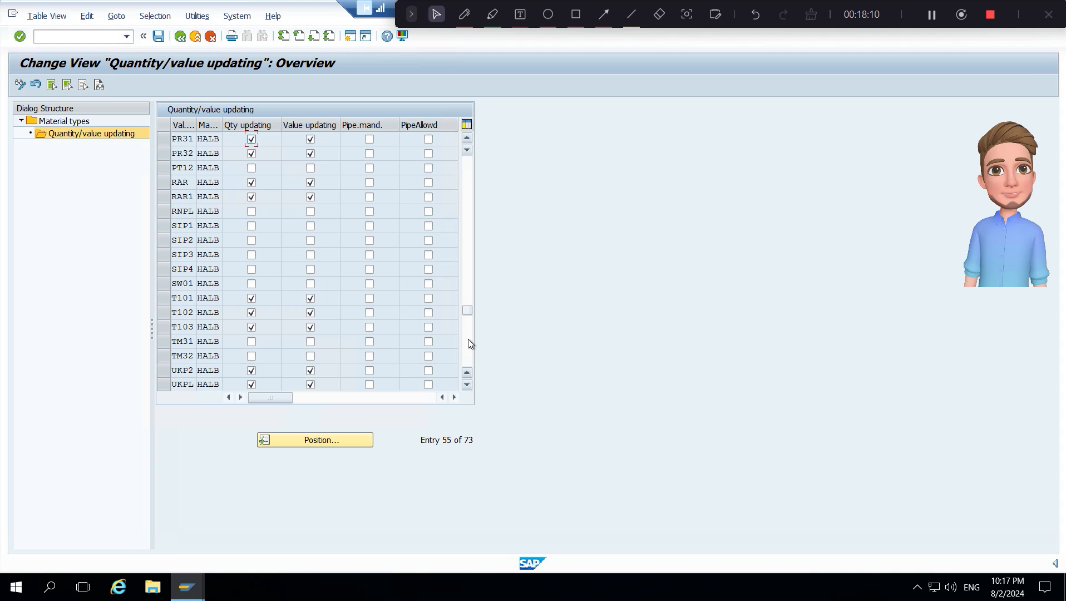
{"action": "left_click", "coordinate": [465, 173]}
{"action": "left_click", "coordinate": [465, 172]}
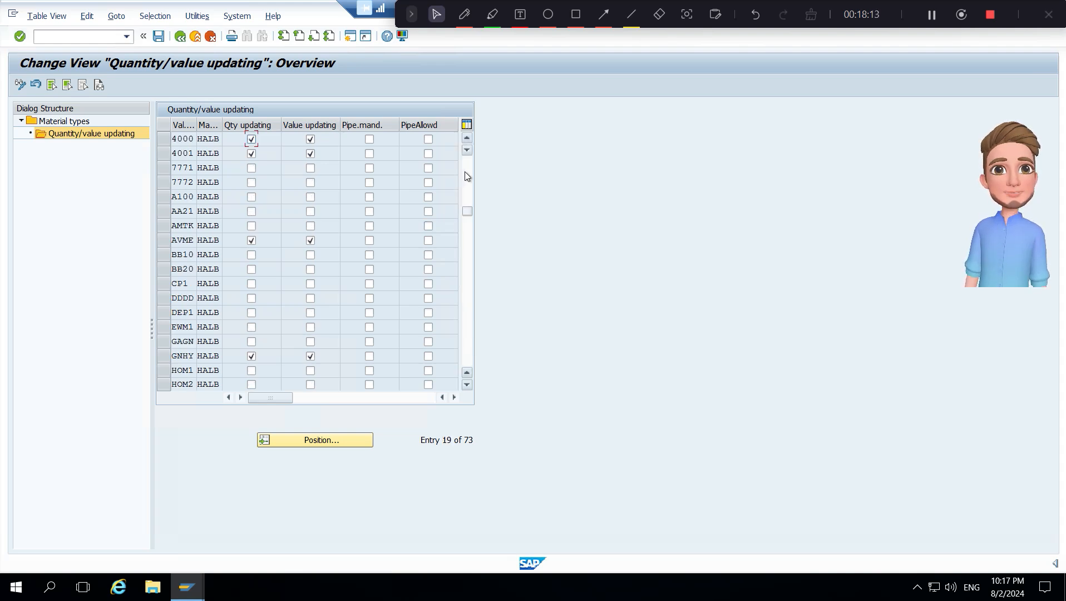
- Enable quantity updating and value updating for HALB in valuation areas BB10 and BB20, and save the changes
{"action": "left_click", "coordinate": [252, 254]}
{"action": "left_click", "coordinate": [251, 269]}
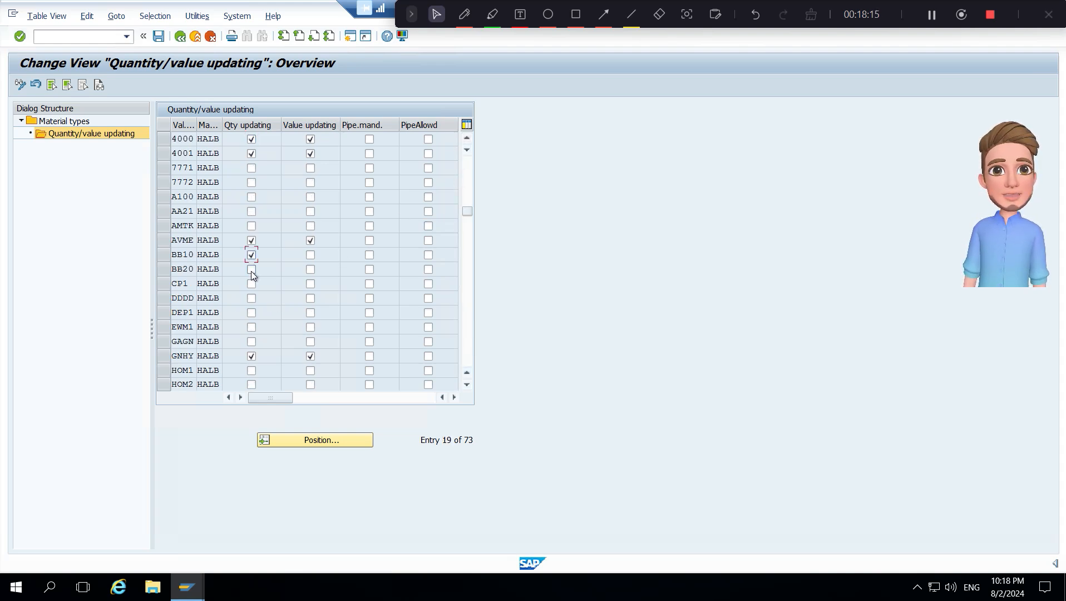
{"action": "left_click", "coordinate": [310, 255]}
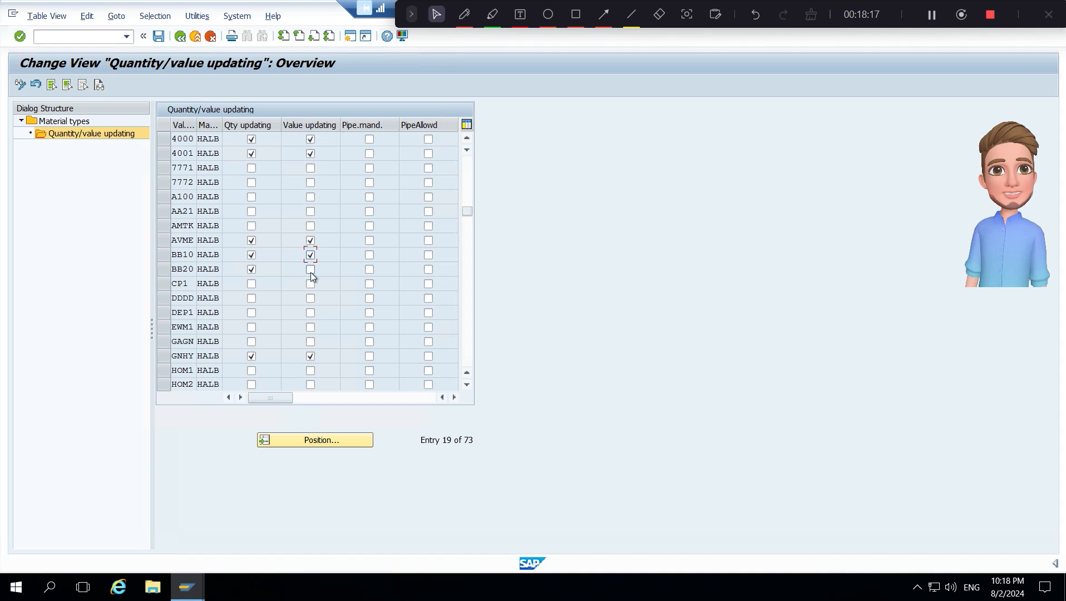
{"action": "left_click", "coordinate": [310, 269]}
{"action": "left_click", "coordinate": [159, 37]}
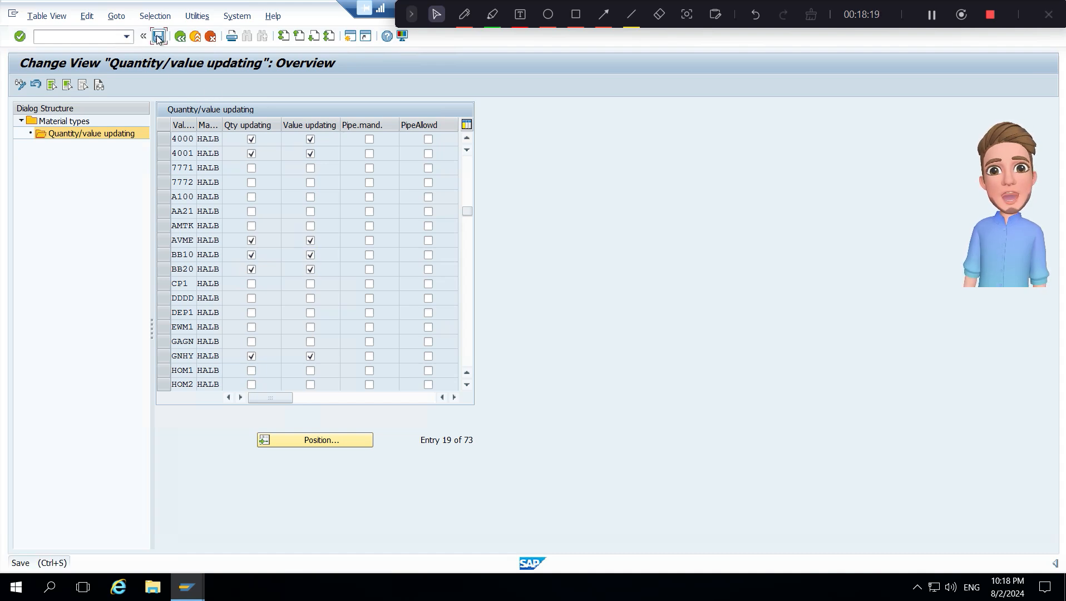
{"action": "left_click", "coordinate": [159, 39]}
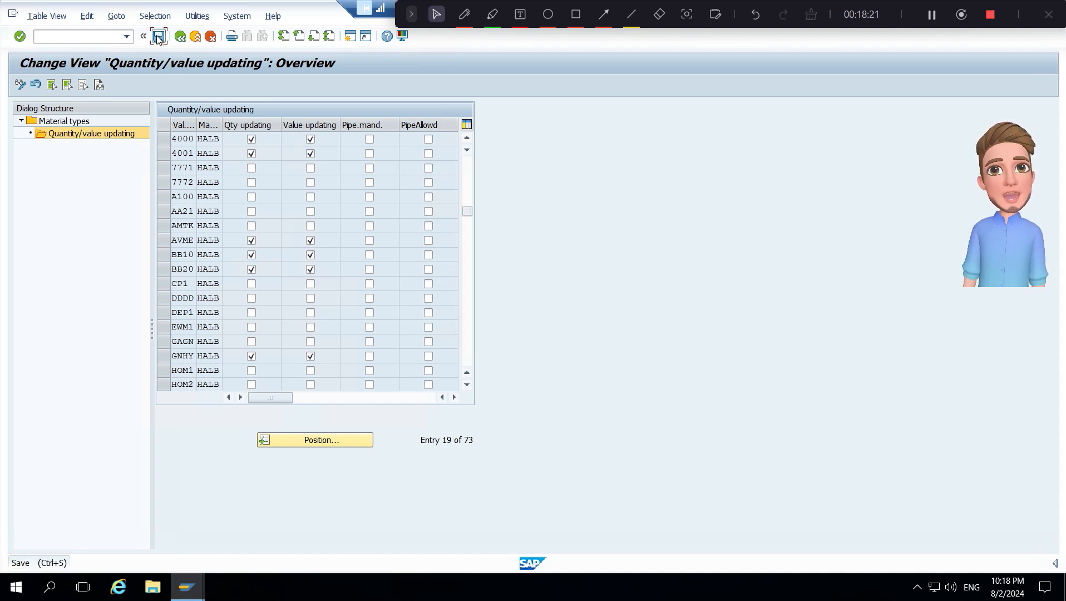
- Return to the material types and open Quantity/value updating for ROH Raw materials at the BB valuation areas
{"action": "double_click", "coordinate": [82, 121]}
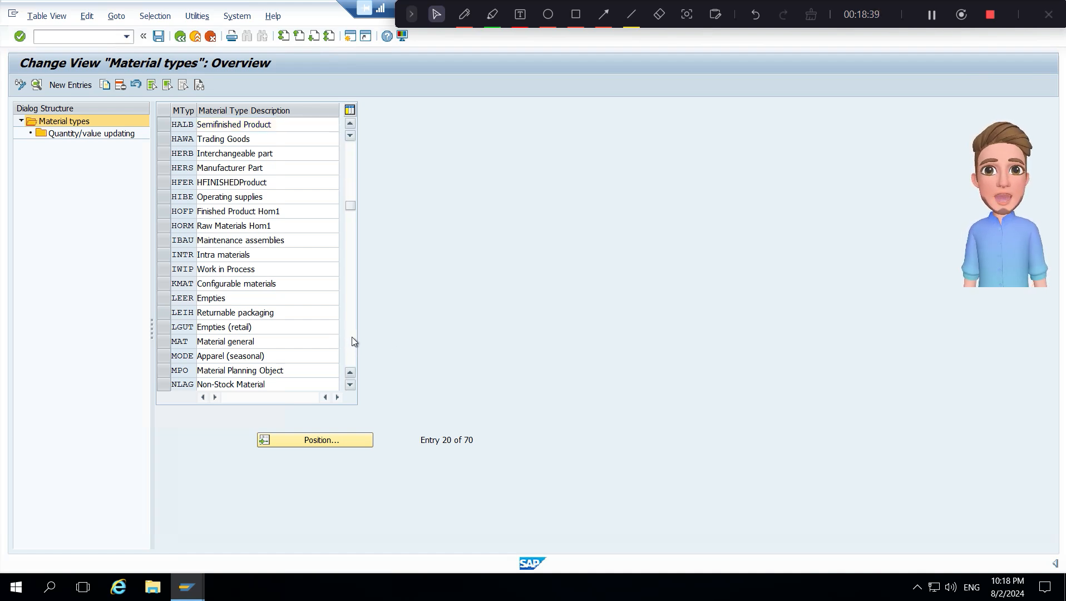
{"action": "left_click", "coordinate": [351, 337]}
{"action": "left_click", "coordinate": [351, 338]}
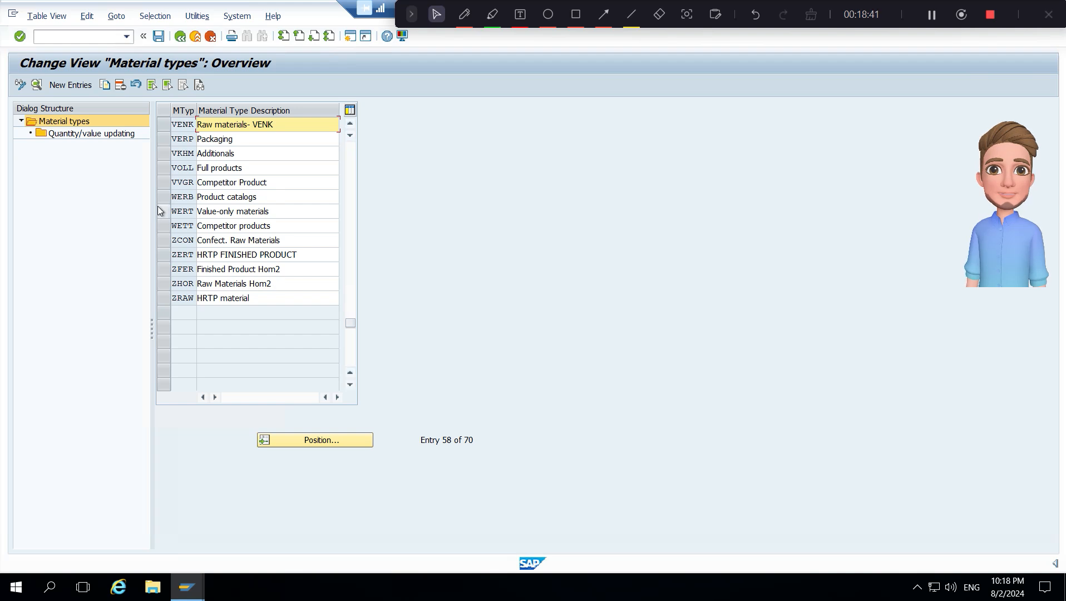
{"action": "scroll", "coordinate": [174, 237], "scroll_direction": "up", "scroll_amount": 5}
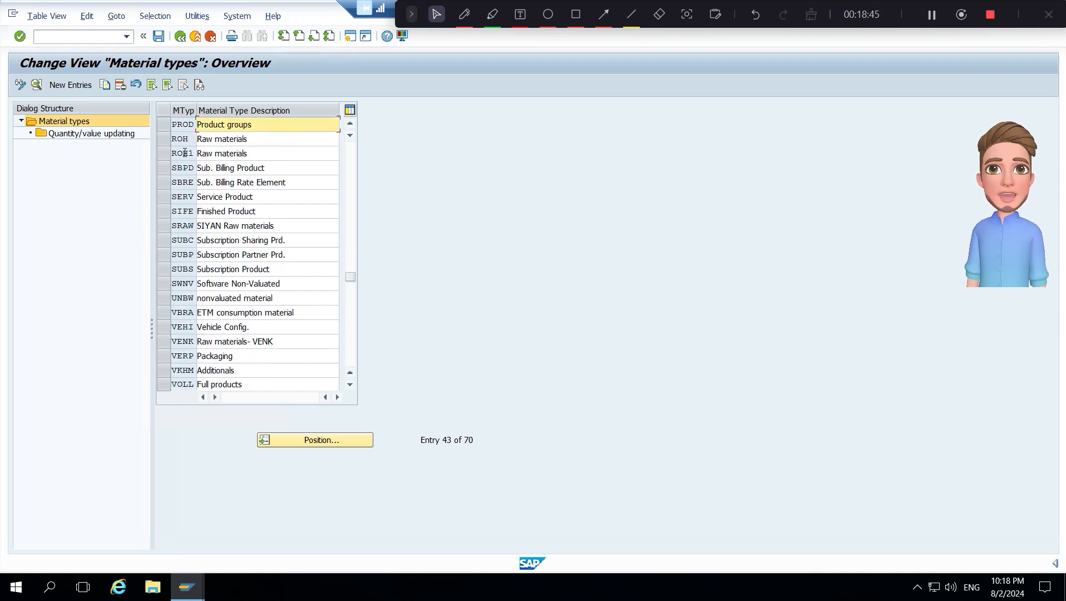
{"action": "left_click", "coordinate": [167, 139]}
{"action": "left_click", "coordinate": [101, 134]}
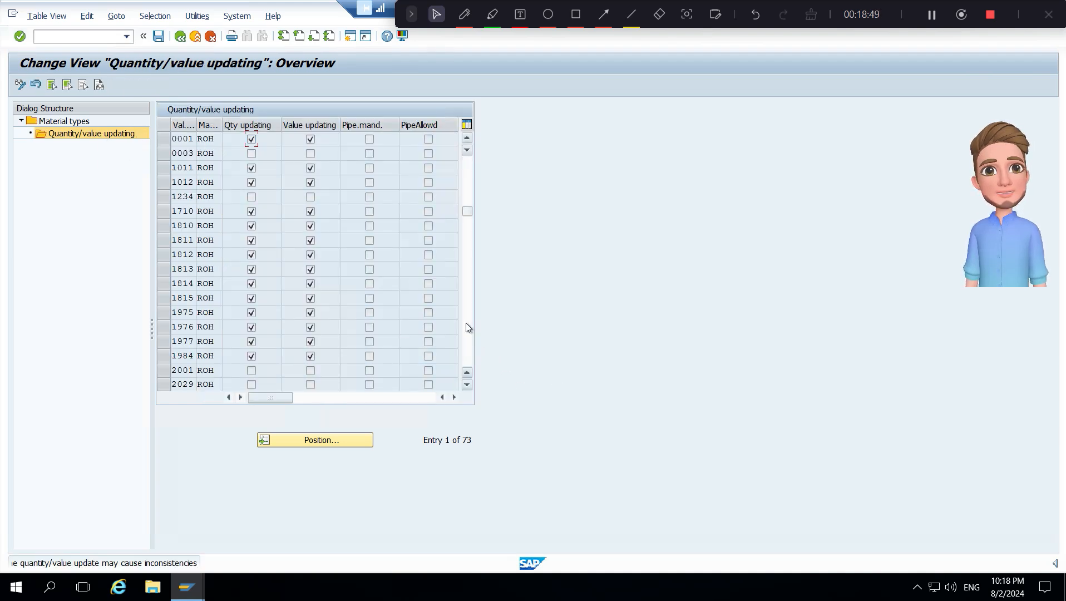
{"action": "scroll", "coordinate": [467, 328], "scroll_direction": "down", "scroll_amount": 12}
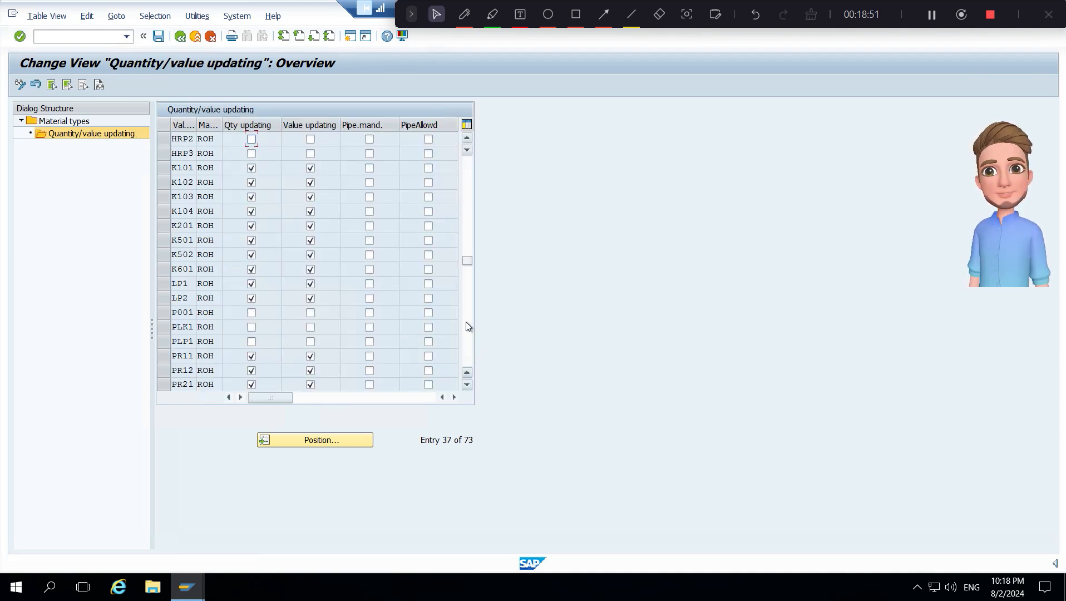
{"action": "left_click", "coordinate": [468, 174]}
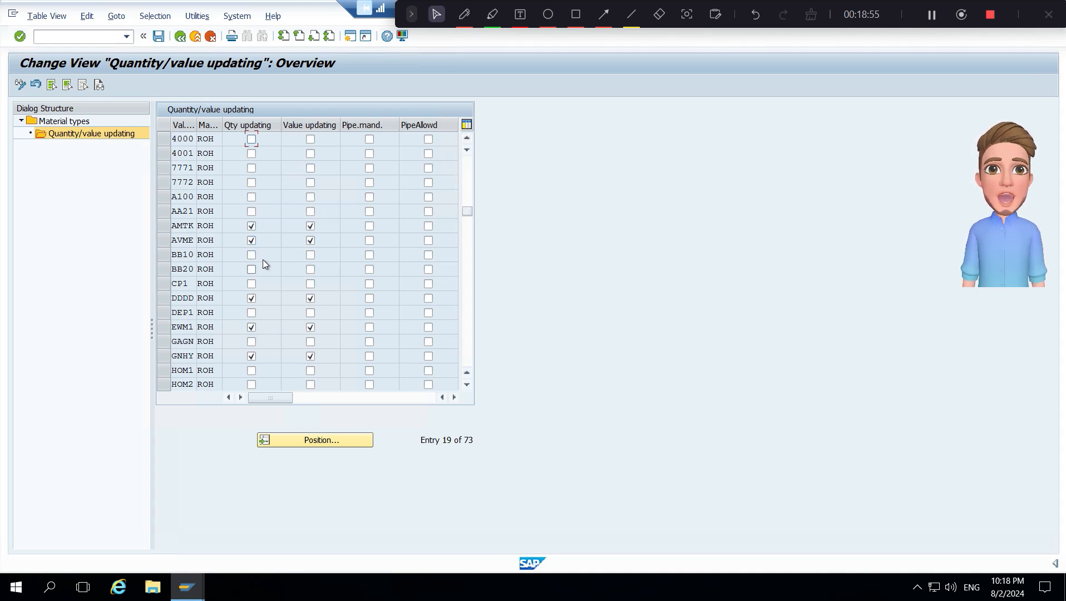
- Enable quantity updating and value updating for ROH in valuation areas BB10 and BB20, and save the changes
{"action": "left_click", "coordinate": [251, 255]}
{"action": "left_click", "coordinate": [251, 270]}
{"action": "left_click", "coordinate": [310, 256]}
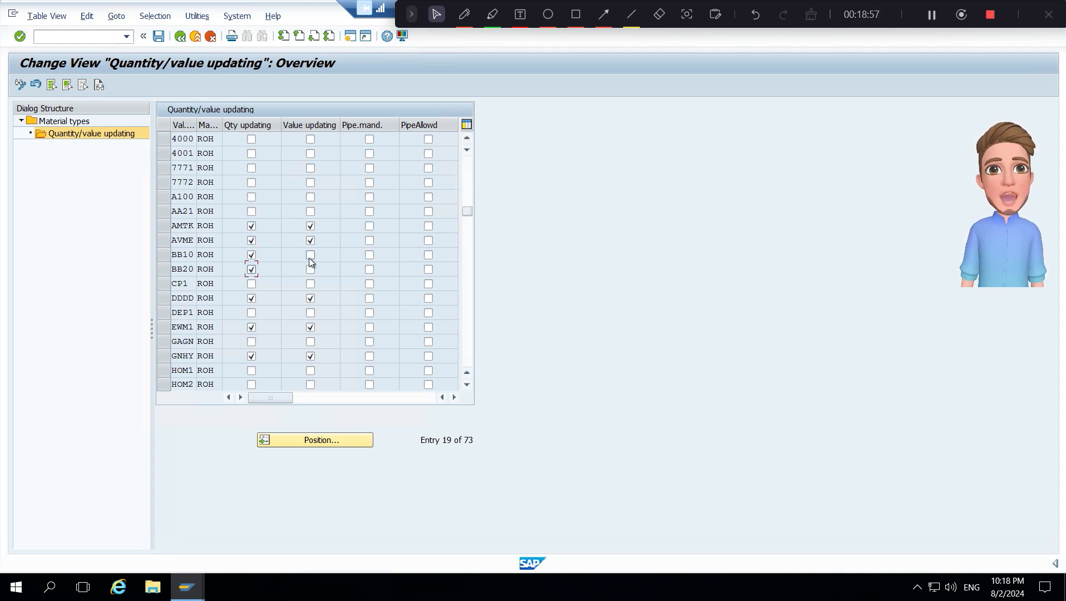
{"action": "left_click", "coordinate": [310, 270]}
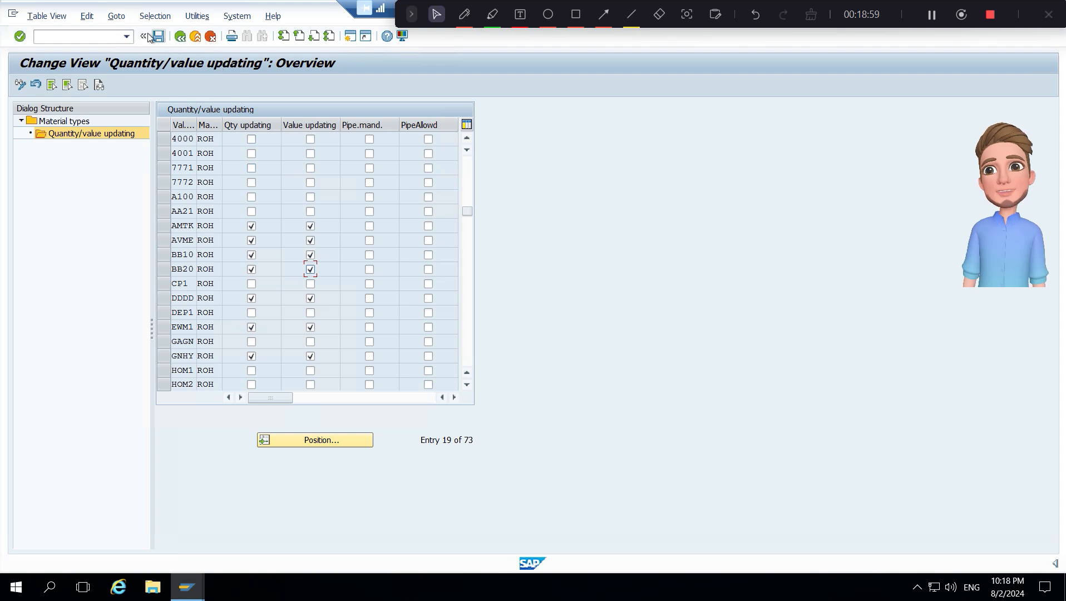
{"action": "left_click", "coordinate": [160, 43]}
{"action": "left_click", "coordinate": [159, 42]}
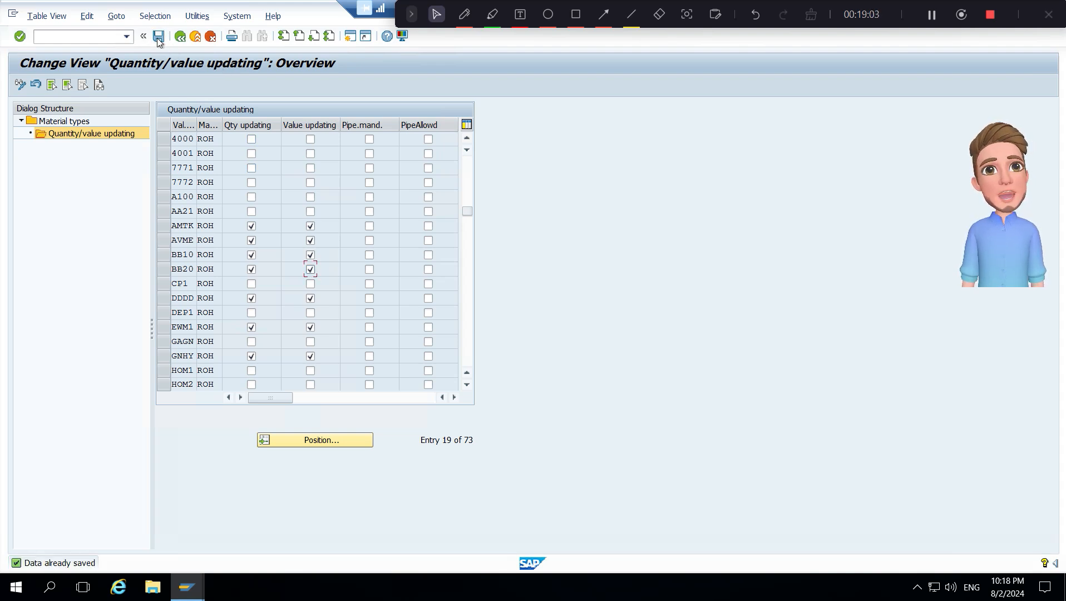
- Return to the material types overview, then select and deselect the VERP Packaging type
{"action": "left_click", "coordinate": [466, 346]}
{"action": "left_click", "coordinate": [467, 346]}
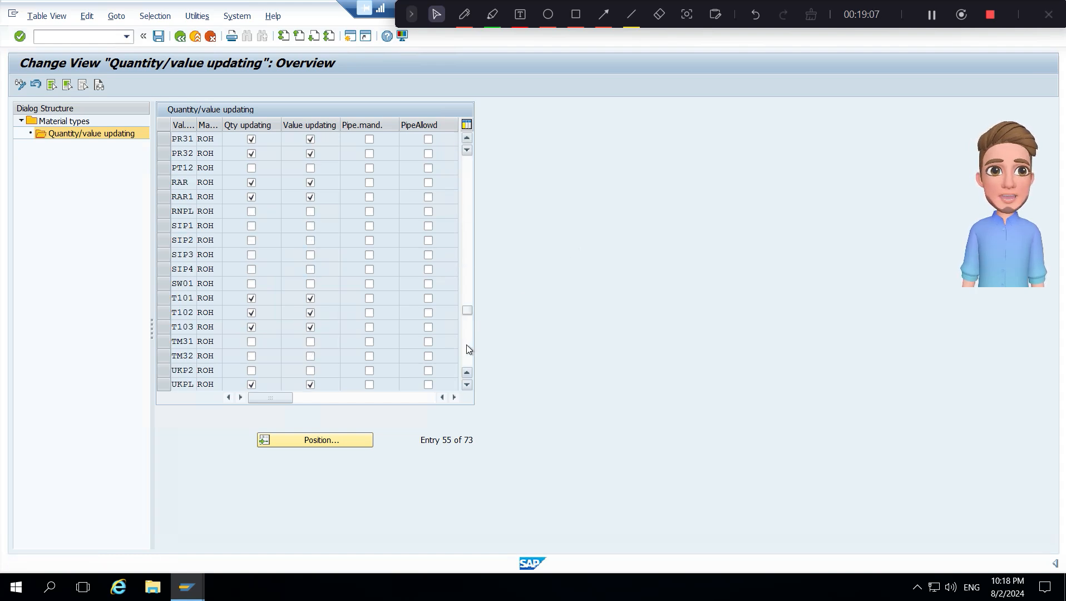
{"action": "left_click", "coordinate": [466, 345]}
{"action": "double_click", "coordinate": [54, 121]}
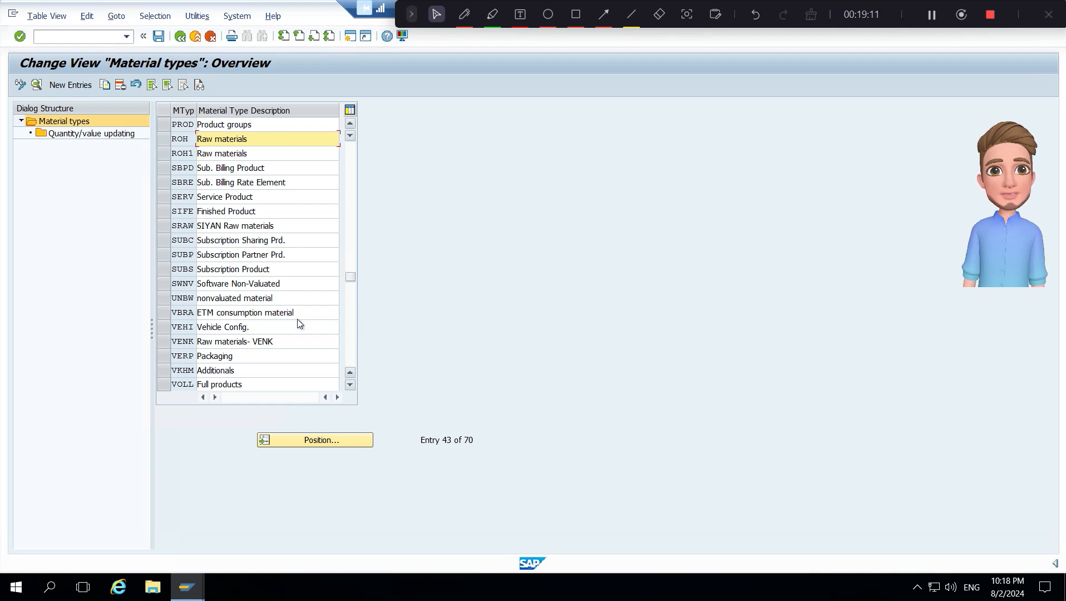
{"action": "left_click", "coordinate": [164, 360]}
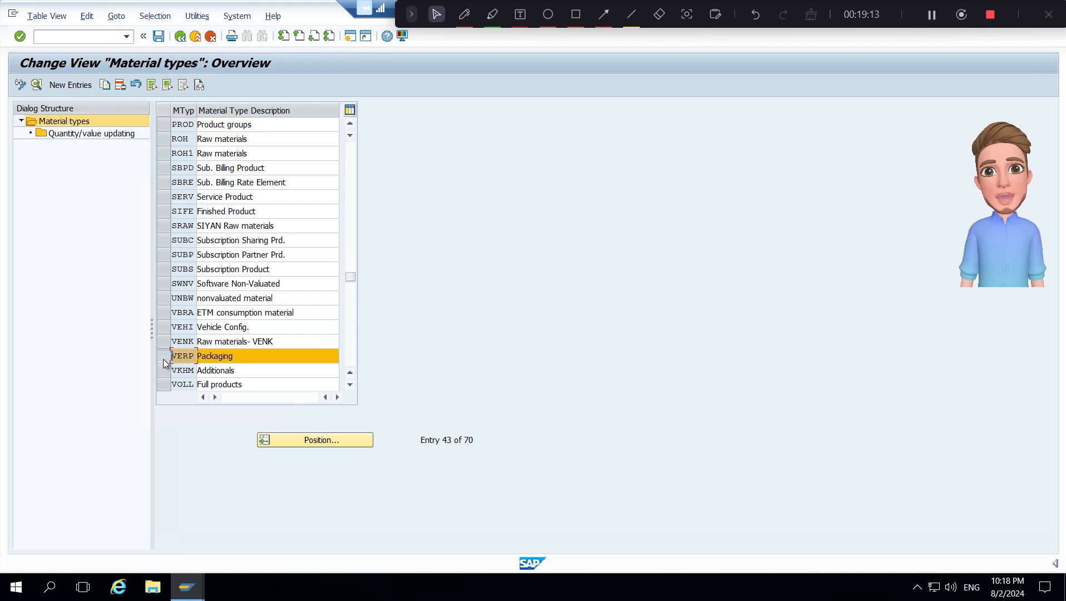
{"action": "left_click", "coordinate": [163, 360]}
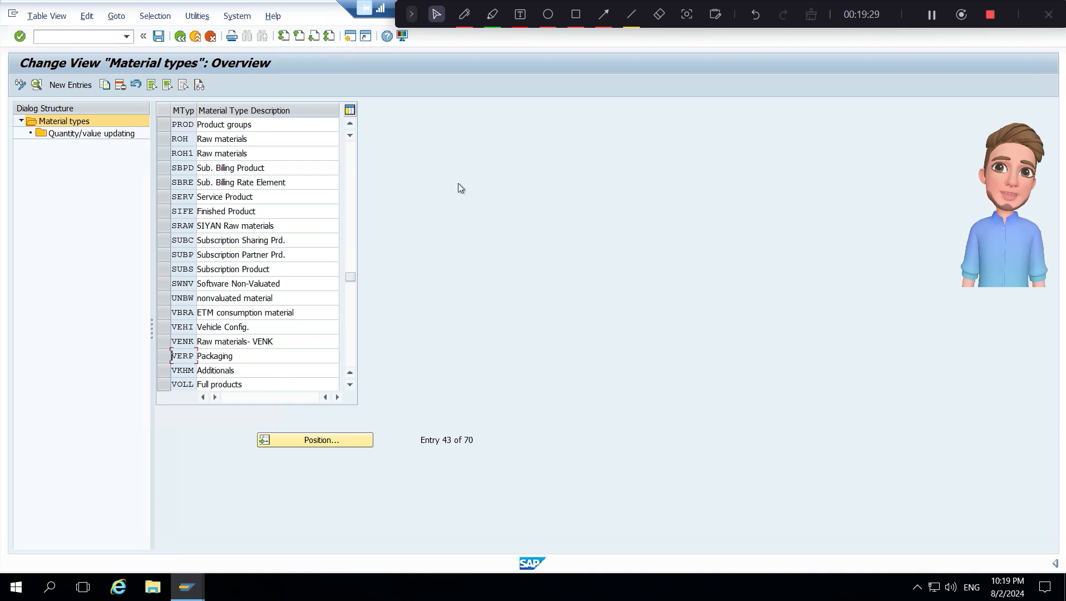
- Switch to the PowerPoint slide show to check the Material Management configuration steps, and return to the SAP remote desktop window
{"action": "left_click", "coordinate": [413, 15]}
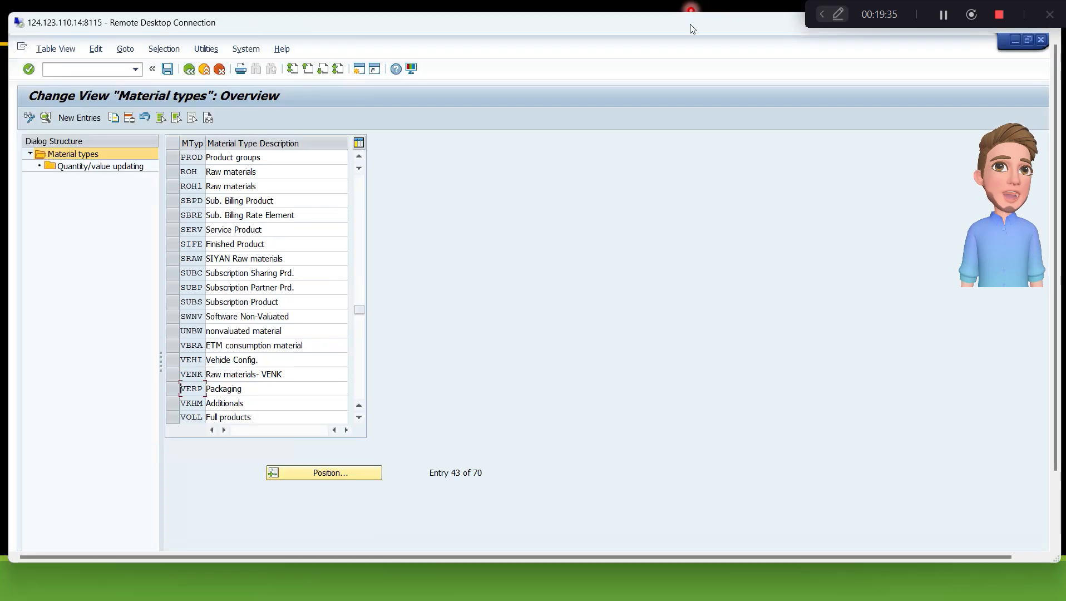
{"action": "left_click", "coordinate": [689, 8]}
{"action": "key", "text": "alt+Tab"}
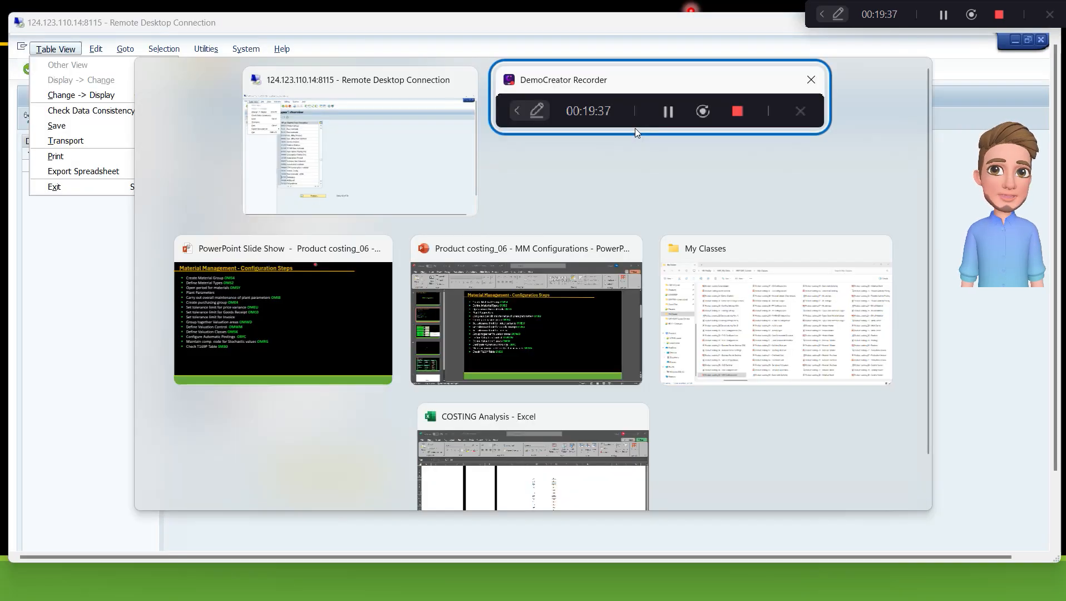
{"action": "key", "text": "alt+Tab"}
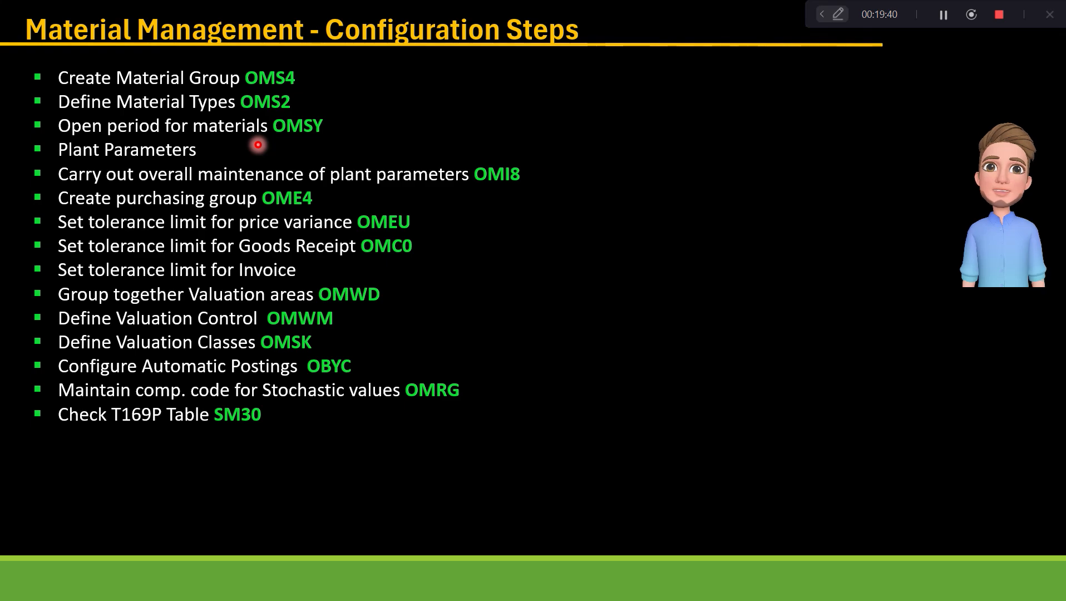
{"action": "key", "text": "alt+Tab"}
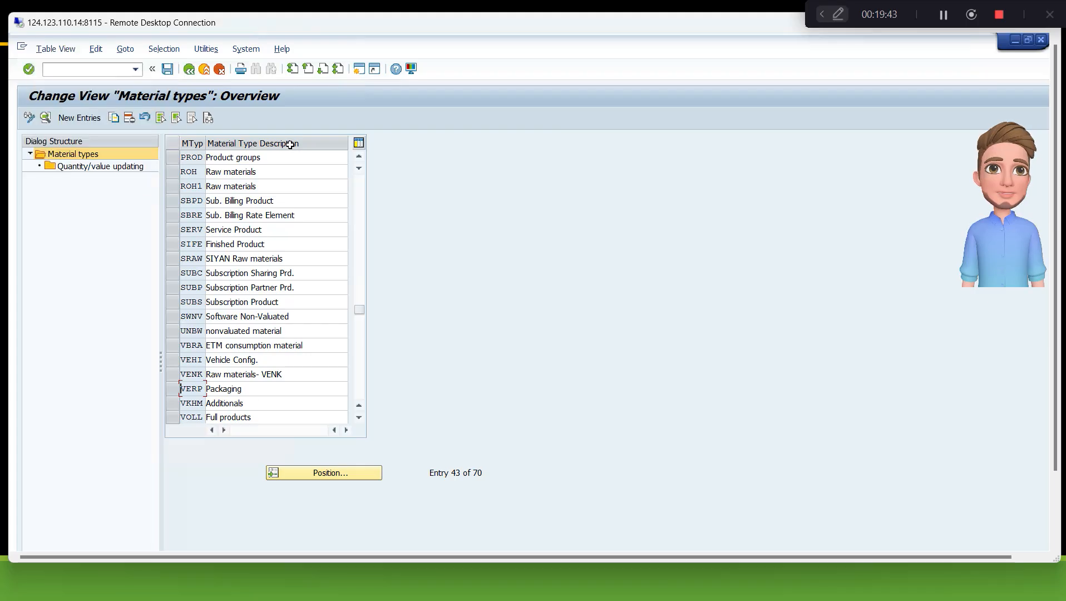
- Leave the material types overview and open transaction OMSY in a new session
{"action": "left_click", "coordinate": [189, 69]}
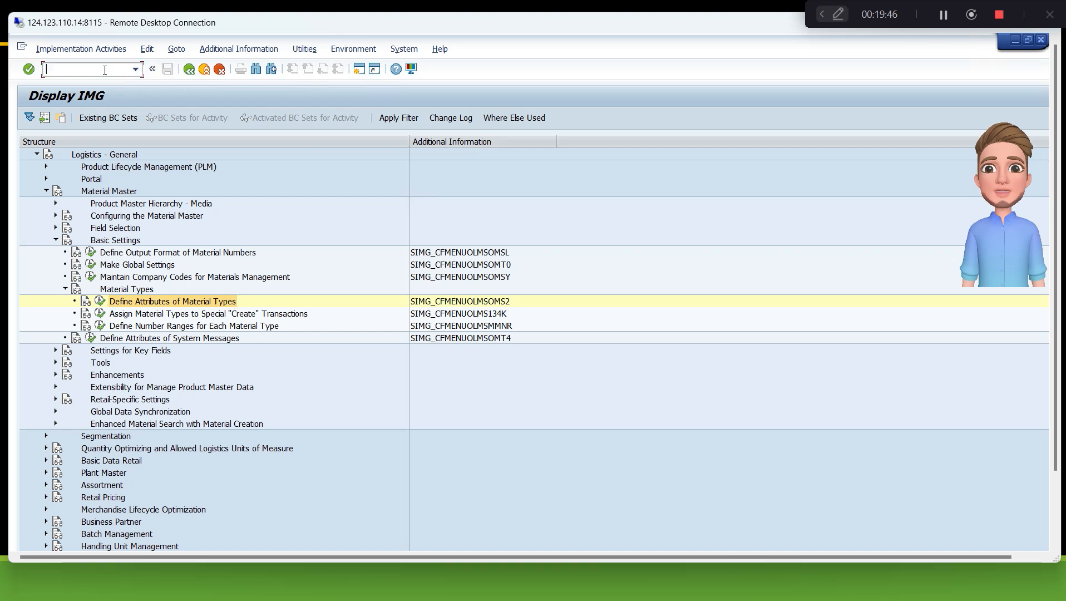
{"action": "type", "text": "/o"}
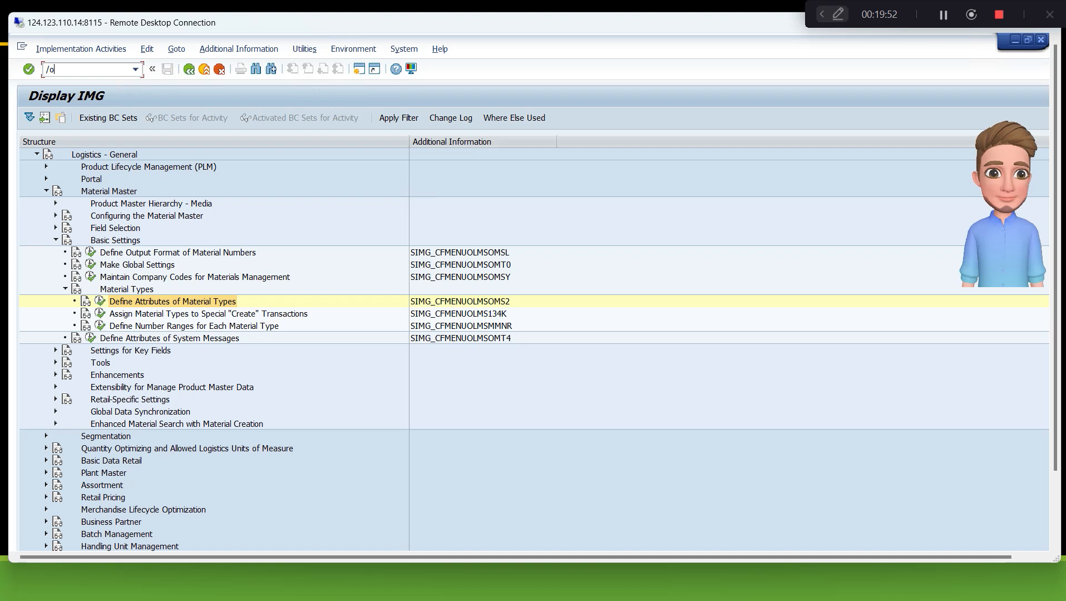
{"action": "type", "text": "omsy"}
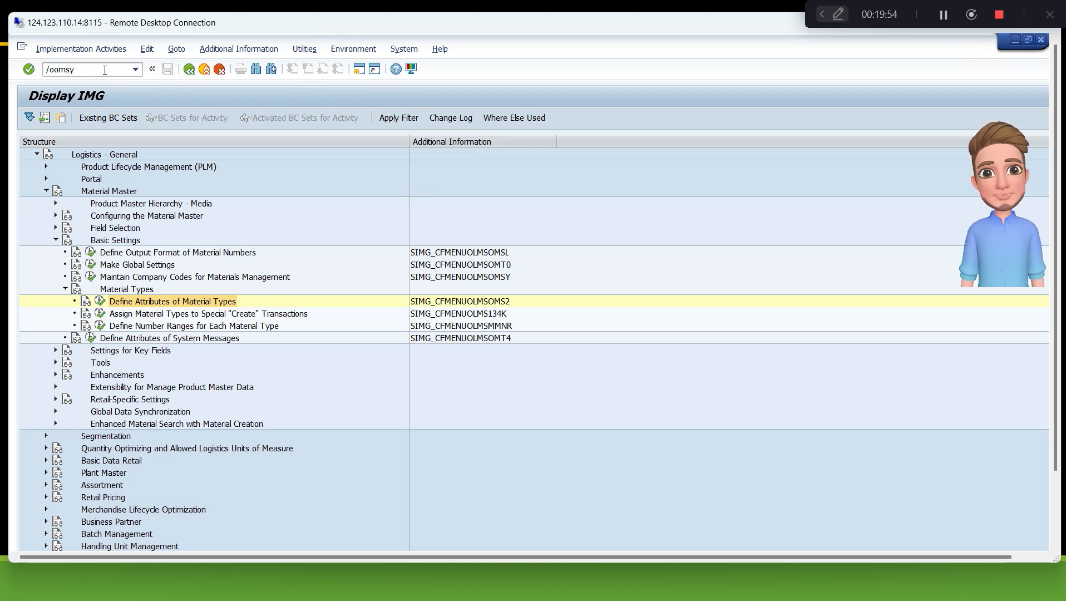
{"action": "key", "text": "Return"}
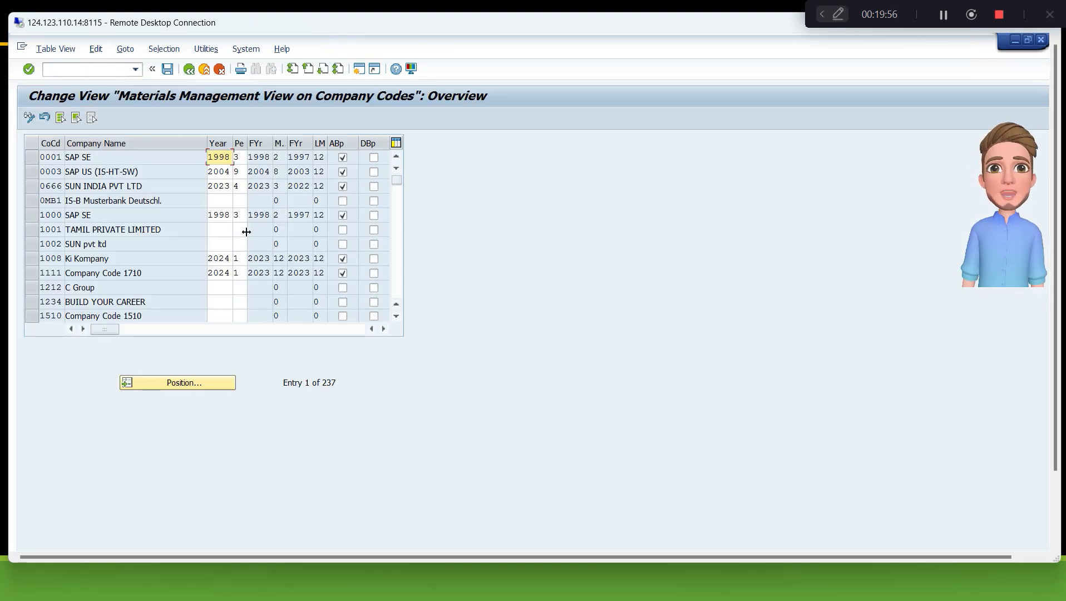
- Locate company code B100 and set its materials period to year 2024, period 7, with posting to the previous period allowed (ABp)
{"action": "left_click", "coordinate": [225, 382]}
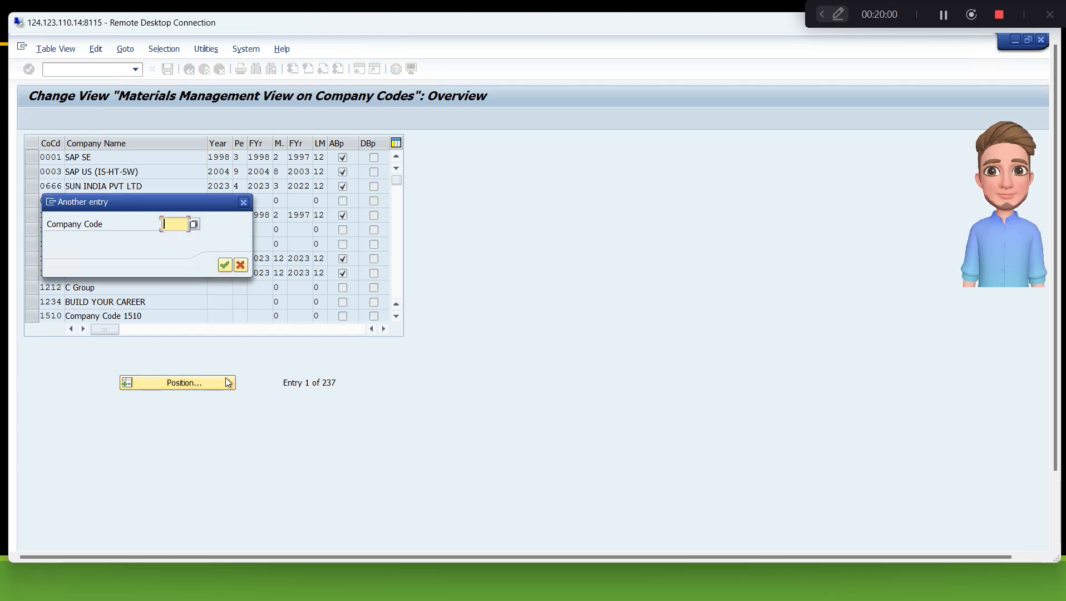
{"action": "type", "text": "B1"}
{"action": "key", "text": "Return"}
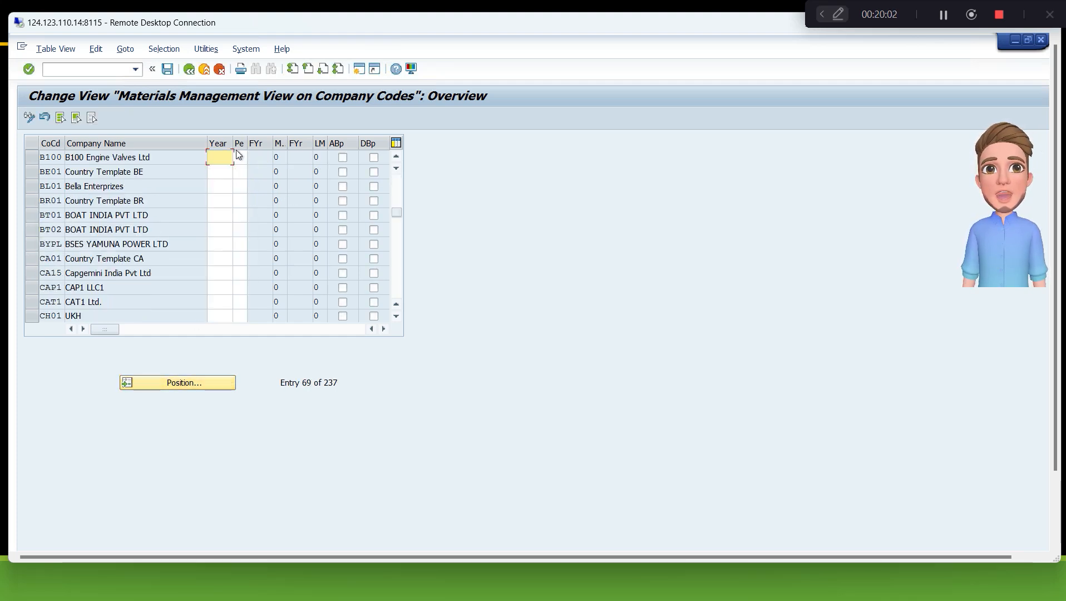
{"action": "type", "text": "2"}
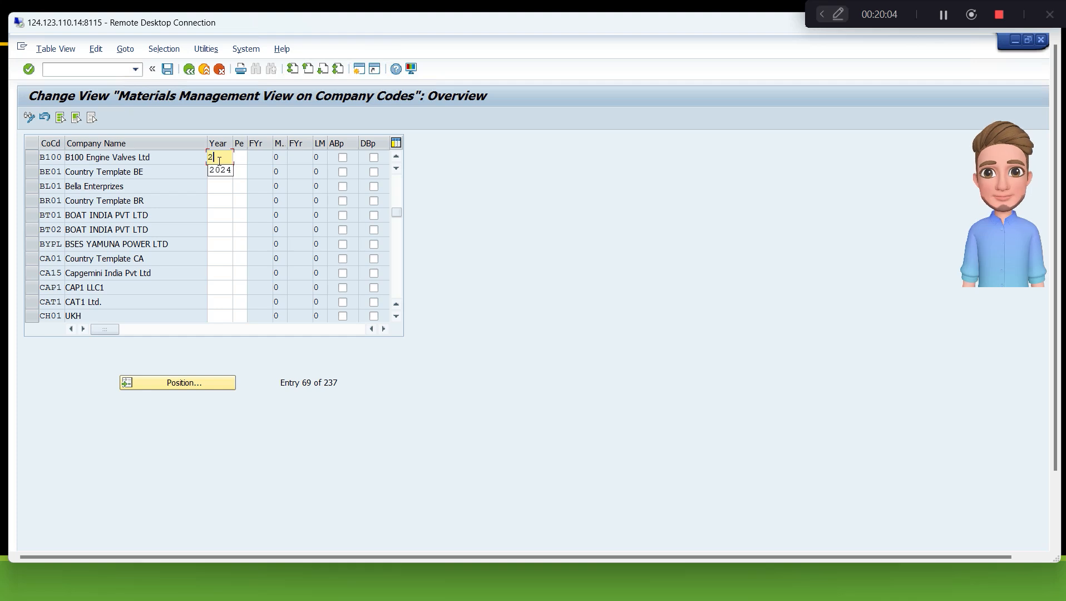
{"action": "type", "text": "024"}
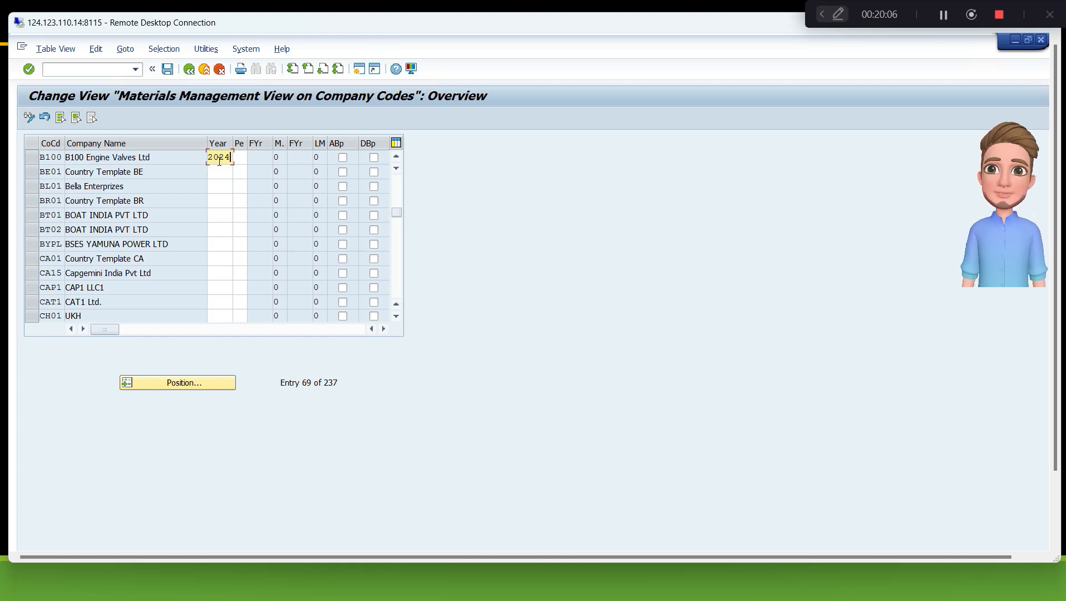
{"action": "key", "text": "Tab"}
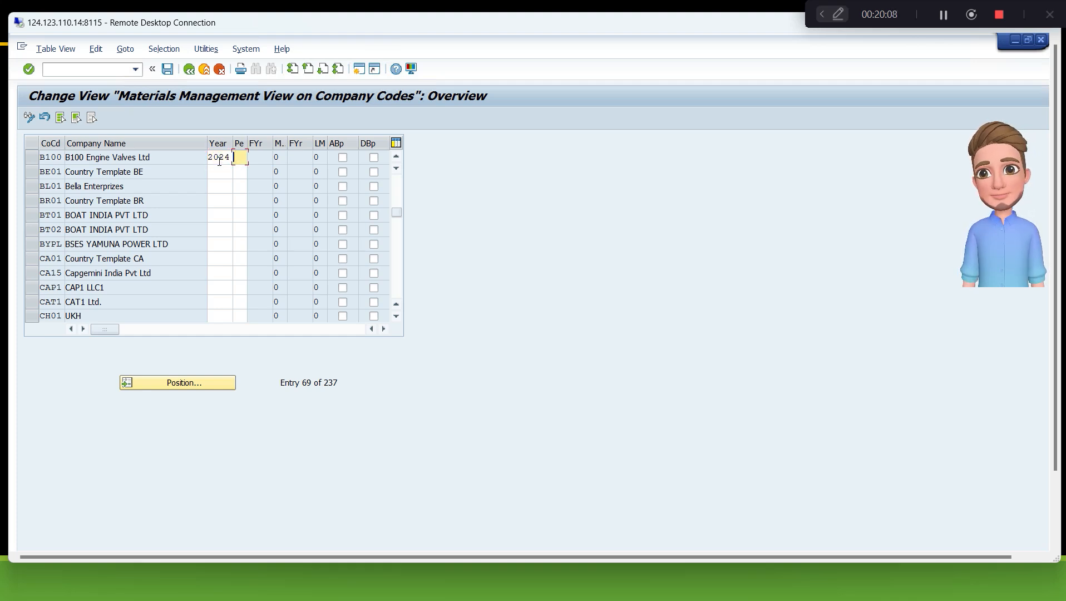
{"action": "type", "text": "7"}
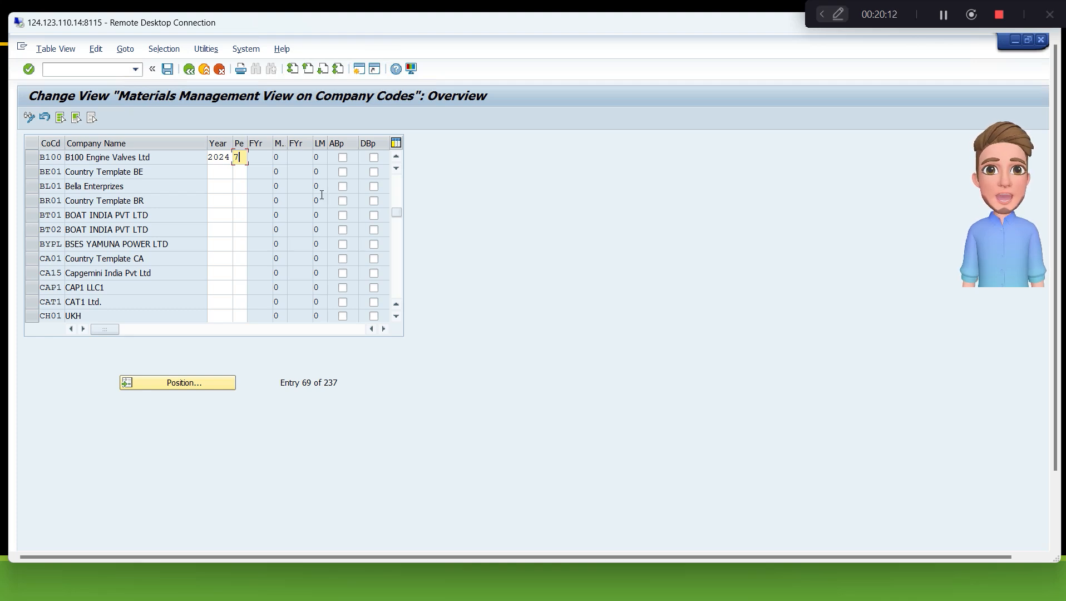
{"action": "key", "text": "Tab"}
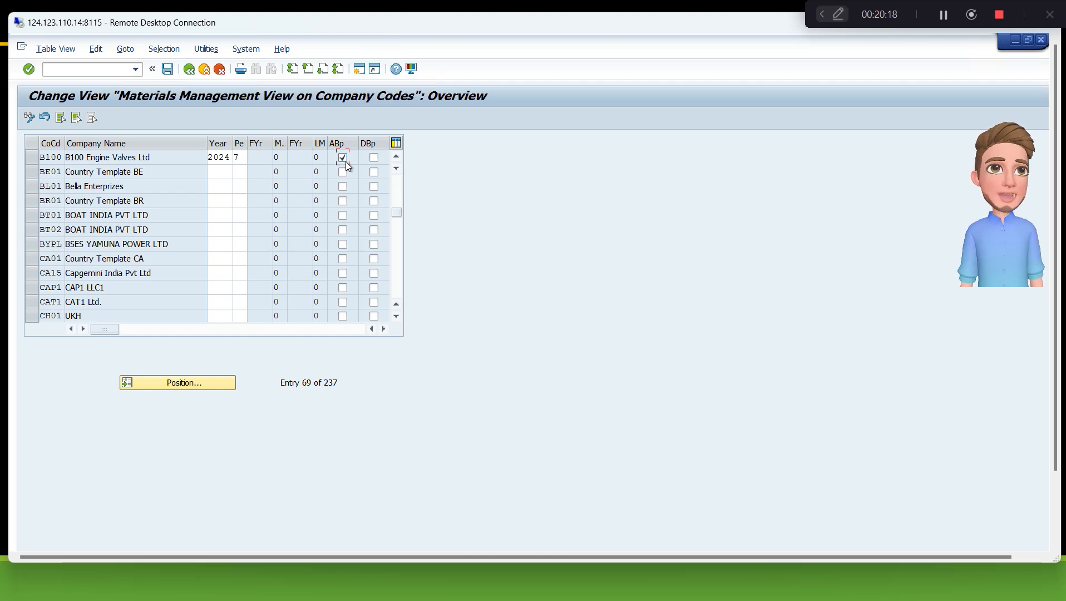
- Save the company code period settings under the proposed customizing request and leave the maintenance view
{"action": "left_click", "coordinate": [169, 71]}
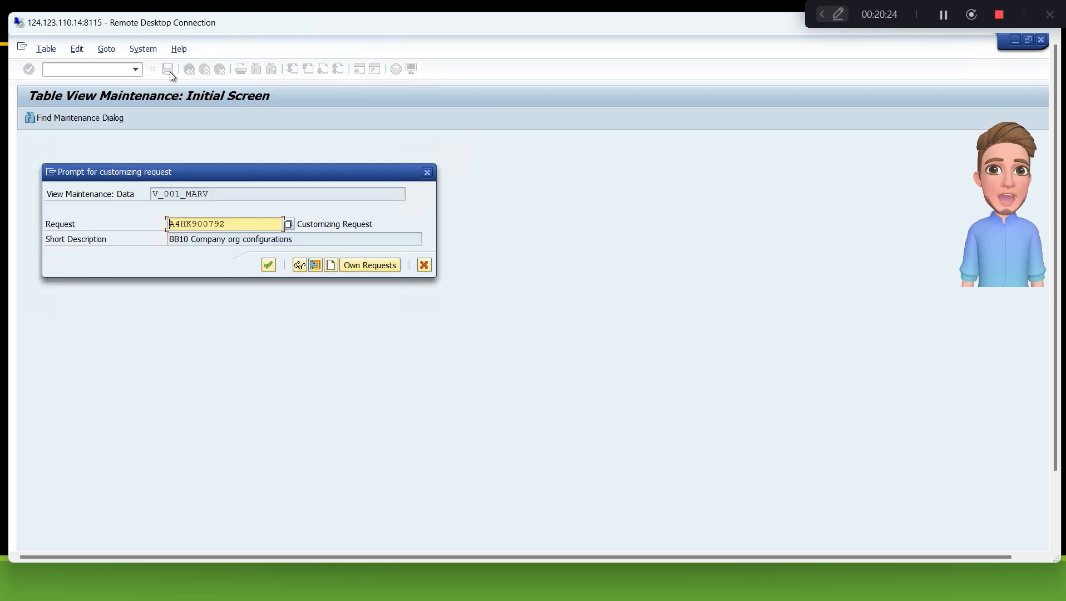
{"action": "key", "text": "Return"}
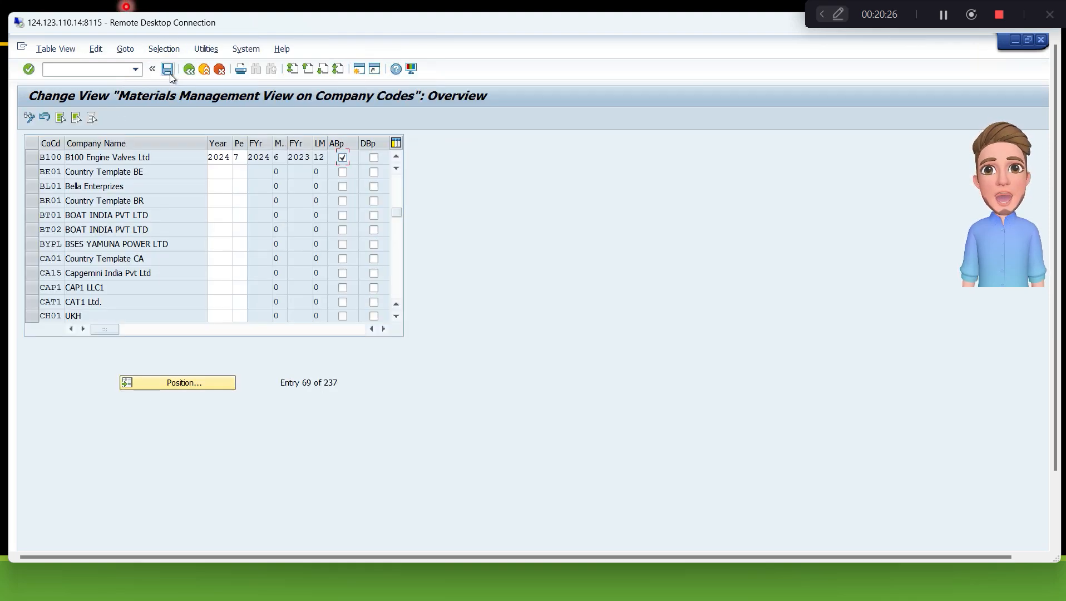
{"action": "left_click", "coordinate": [189, 70]}
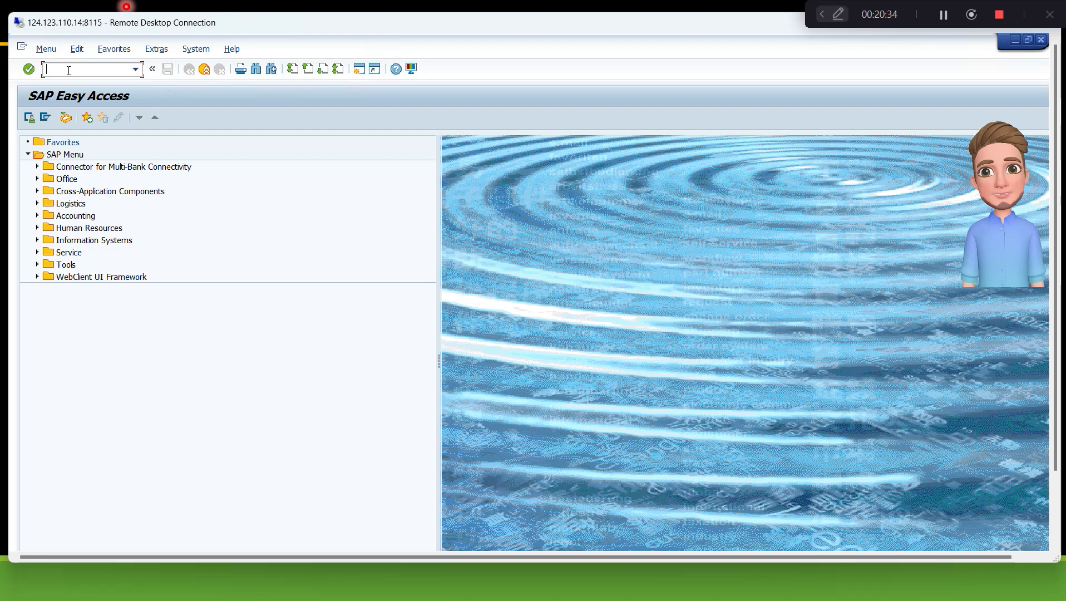
- Open transaction MMPV, enter b100 as the from company code, and leave the close-period screen without executing it
{"action": "type", "text": "/nmmp"}
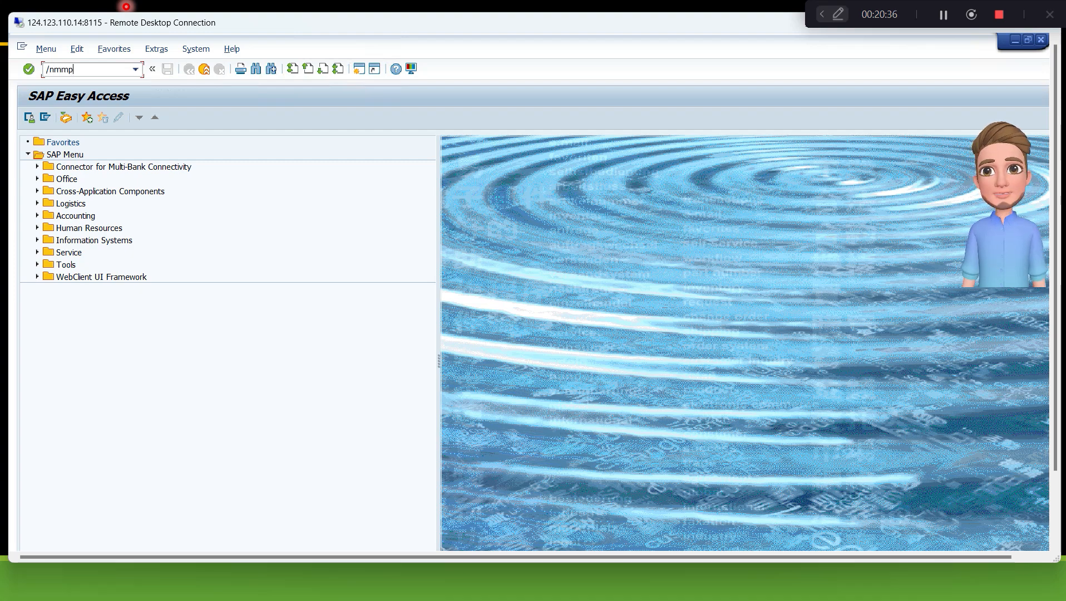
{"action": "type", "text": "v"}
{"action": "key", "text": "Return"}
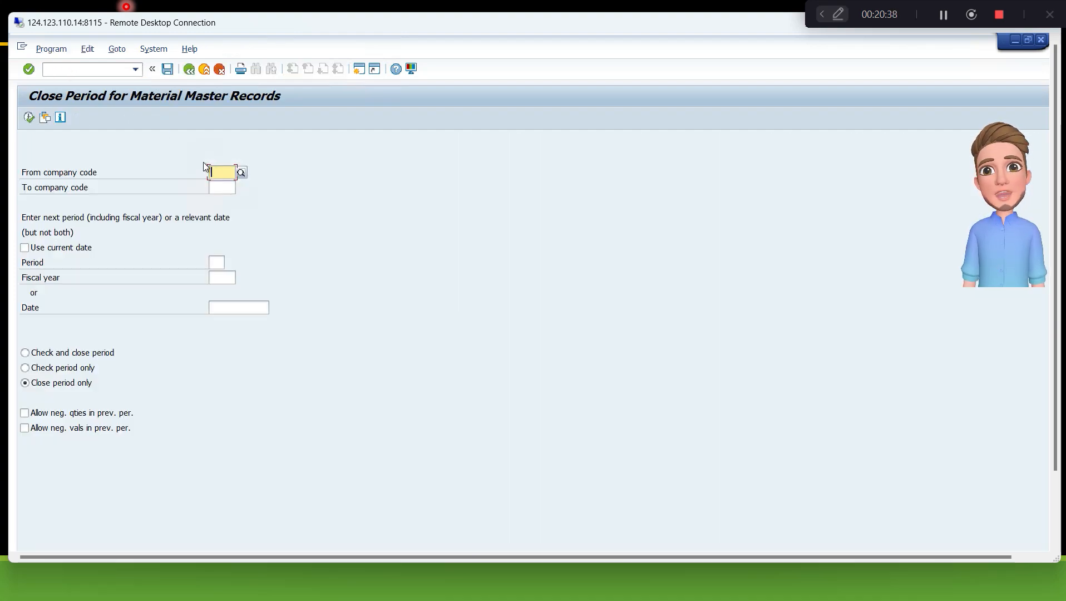
{"action": "type", "text": "b100"}
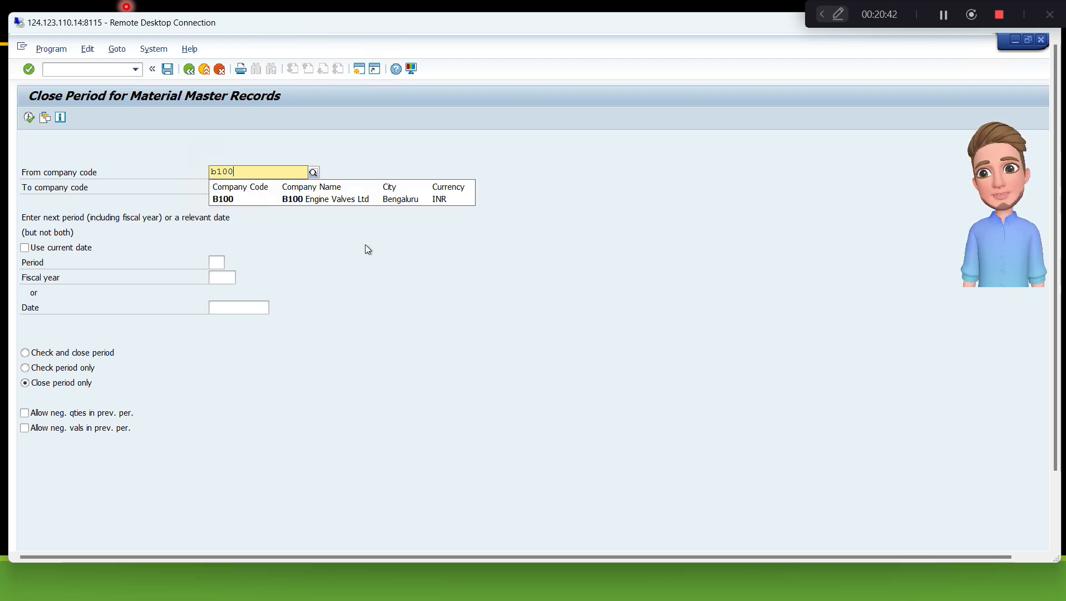
{"action": "left_click", "coordinate": [341, 230]}
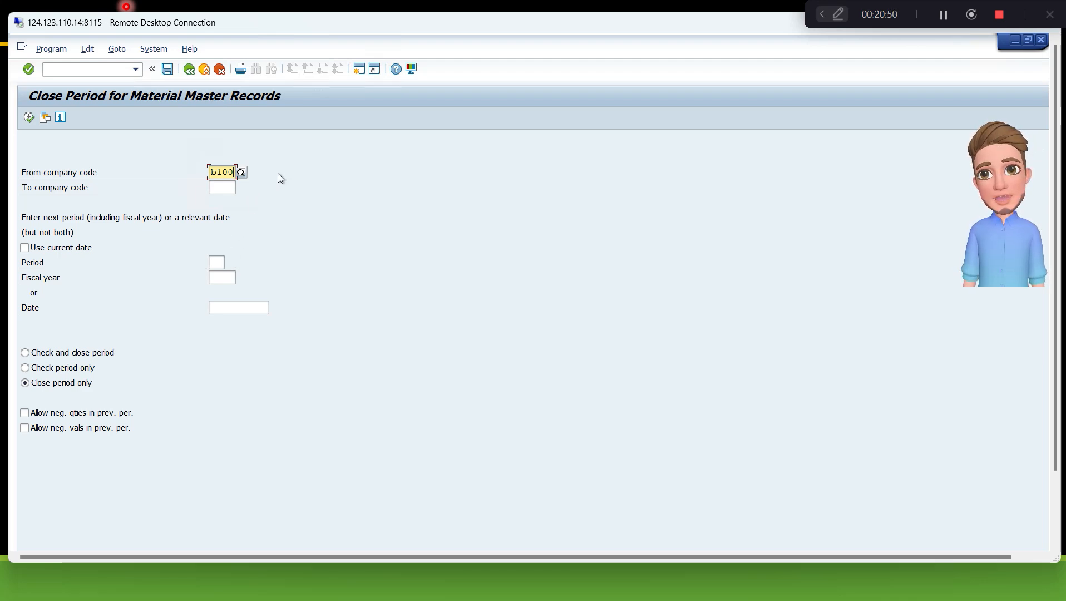
{"action": "left_click", "coordinate": [223, 74]}
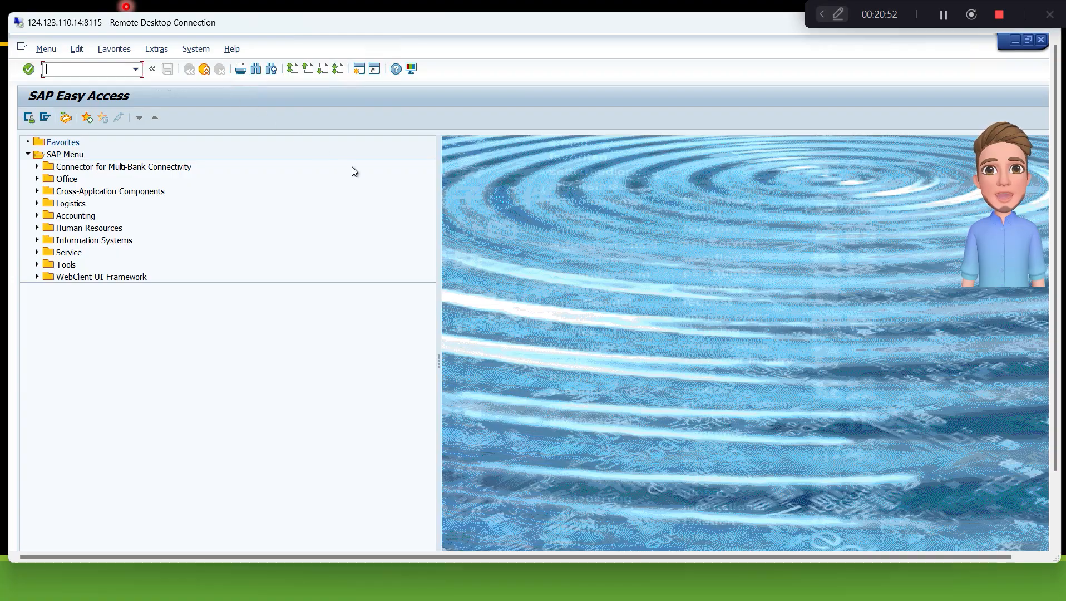
- Switch to the PowerPoint slide show to check the configuration steps, return to the SAP remote desktop, and expand its window to full screen
{"action": "key", "text": "alt+Tab"}
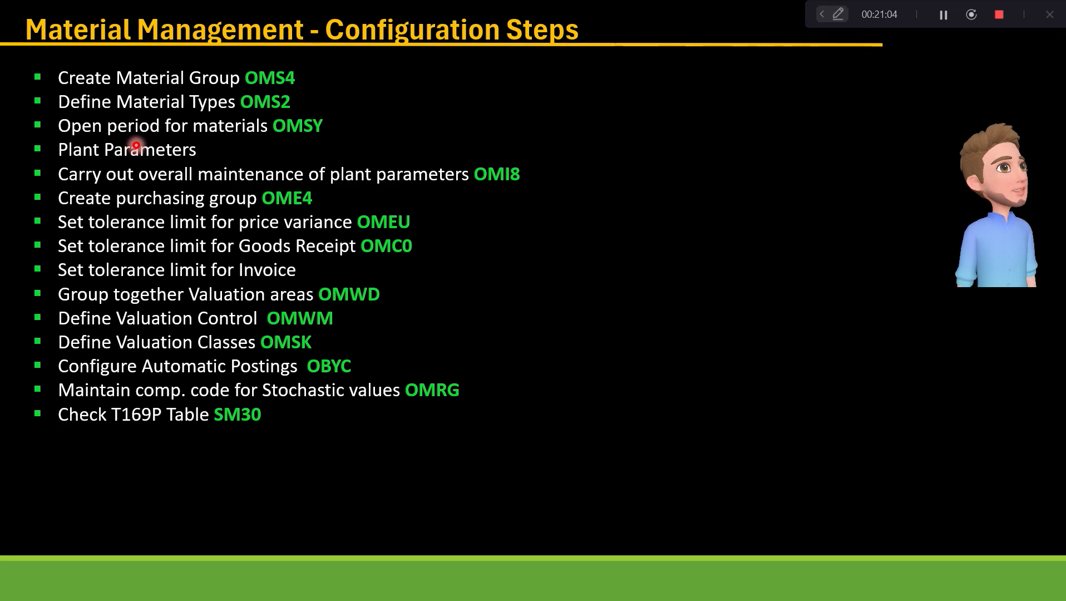
{"action": "key", "text": "alt+Tab"}
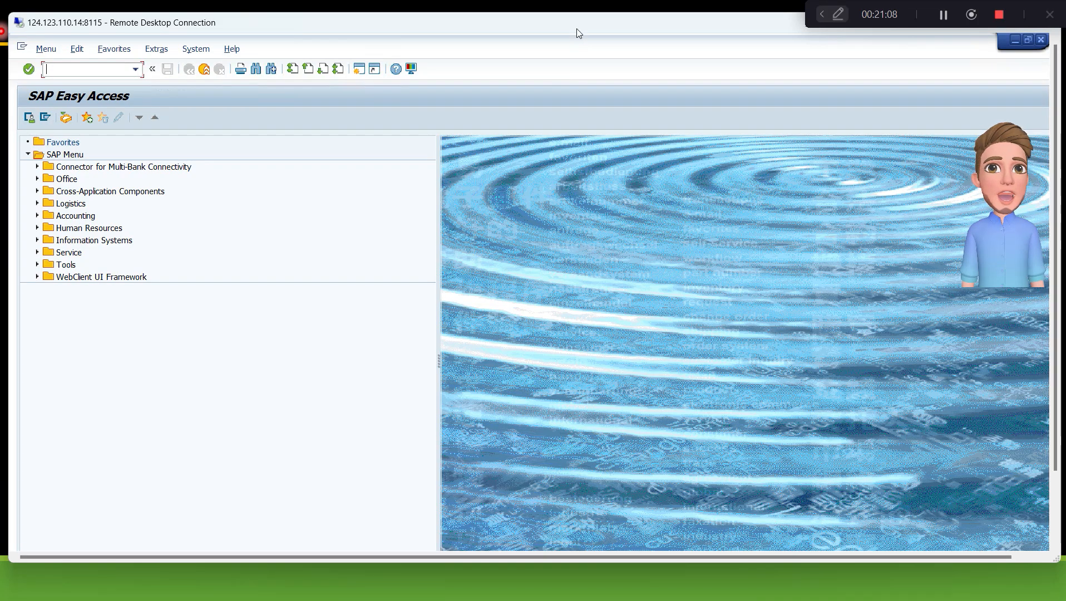
{"action": "left_click_drag", "start_coordinate": [576, 28], "coordinate": [554, 67]}
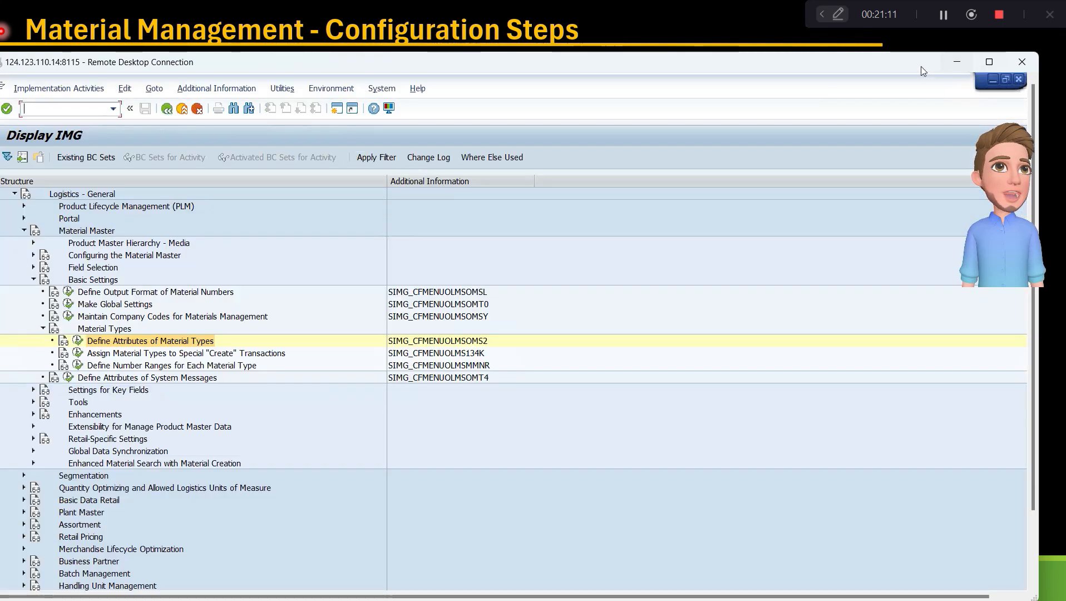
{"action": "double_click", "coordinate": [891, 62]}
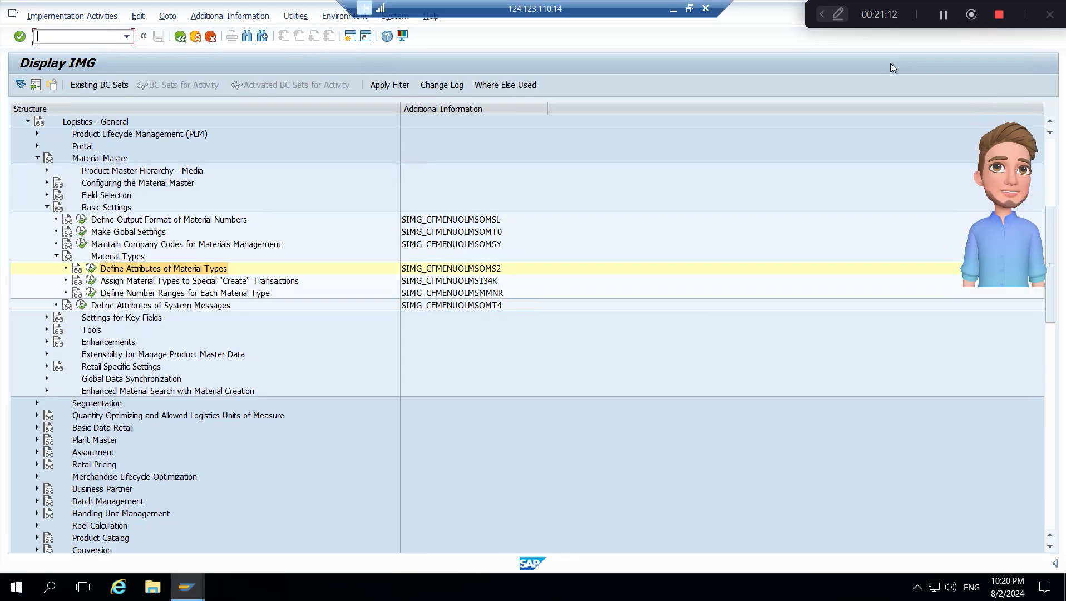
- Collapse the Material Master and Logistics - General nodes in the IMG structure
{"action": "left_click", "coordinate": [126, 163]}
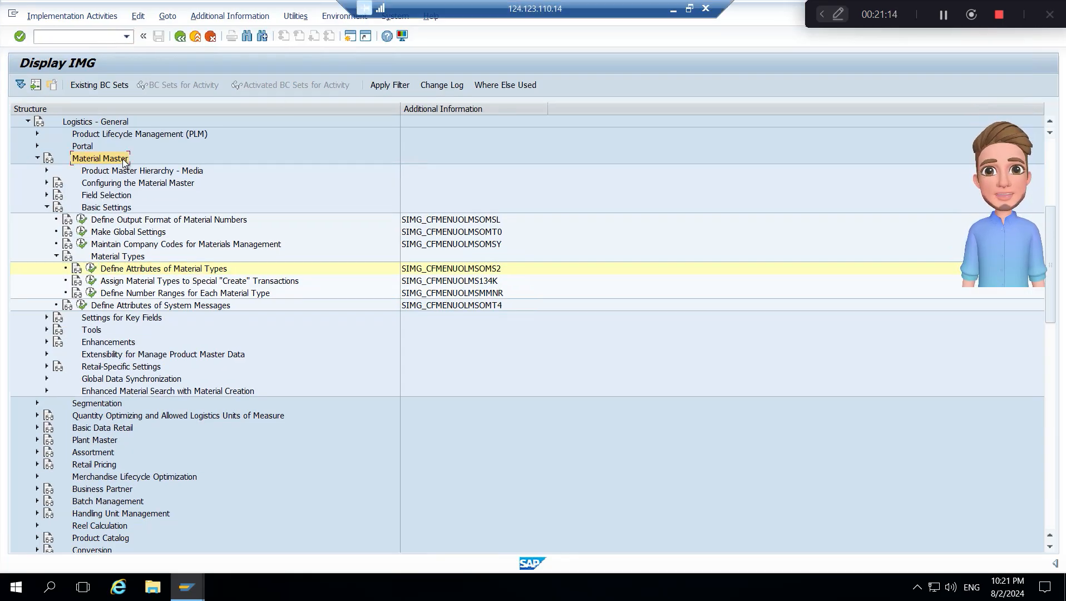
{"action": "key", "text": "Left"}
{"action": "key", "text": "Up"}
{"action": "key", "text": "Up"}
{"action": "key", "text": "Up"}
{"action": "key", "text": "Left"}
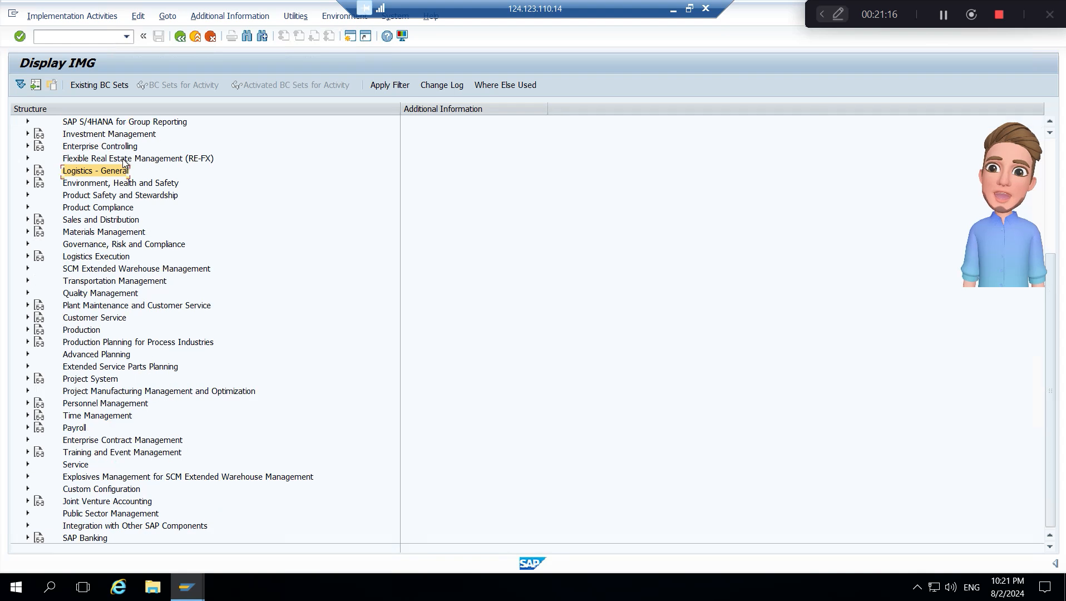
- Expand Materials Management and its Inventory Management and Physical Inventory node in the IMG, and open the Plant Parameters activity
{"action": "key", "text": "Down"}
{"action": "key", "text": "Down"}
{"action": "key", "text": "Down"}
{"action": "key", "text": "Down"}
{"action": "key", "text": "Down"}
{"action": "key", "text": "Right"}
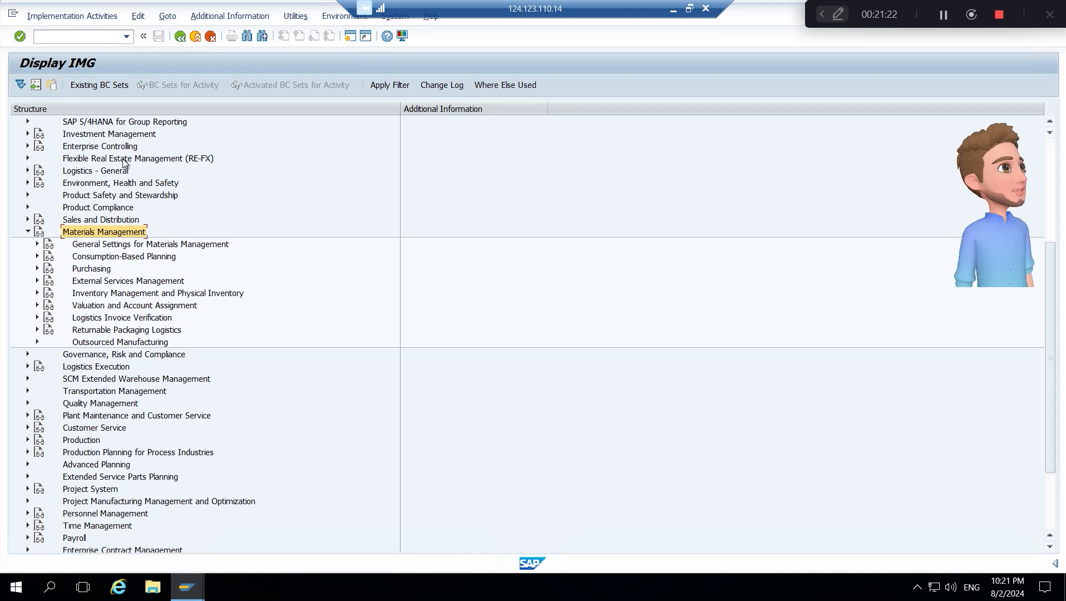
{"action": "key", "text": "Down"}
{"action": "key", "text": "Down"}
{"action": "key", "text": "Down"}
{"action": "key", "text": "Down"}
{"action": "key", "text": "Down"}
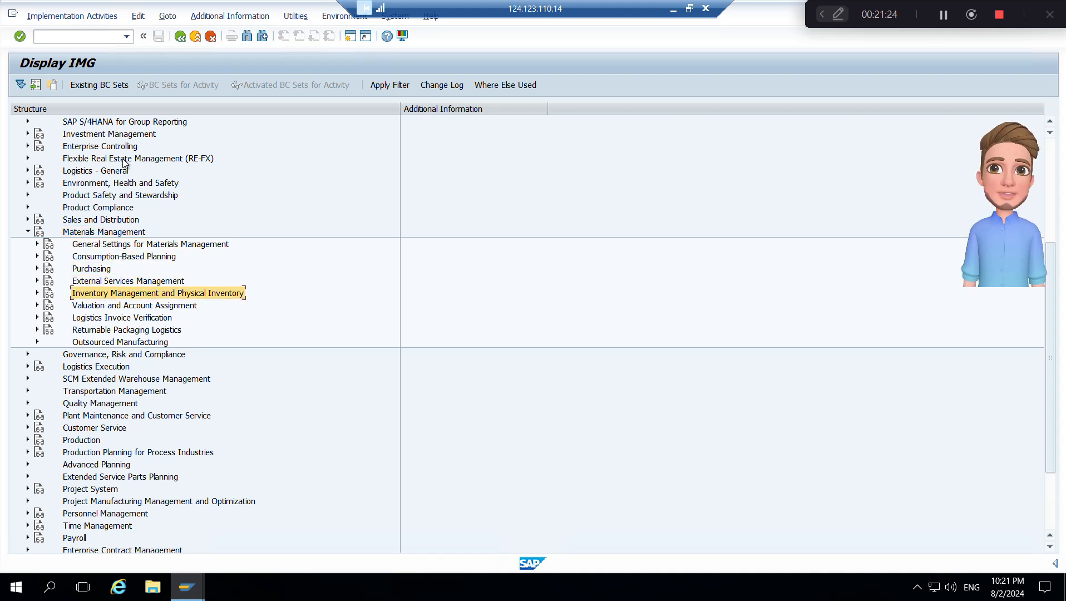
{"action": "key", "text": "Right"}
{"action": "key", "text": "Down"}
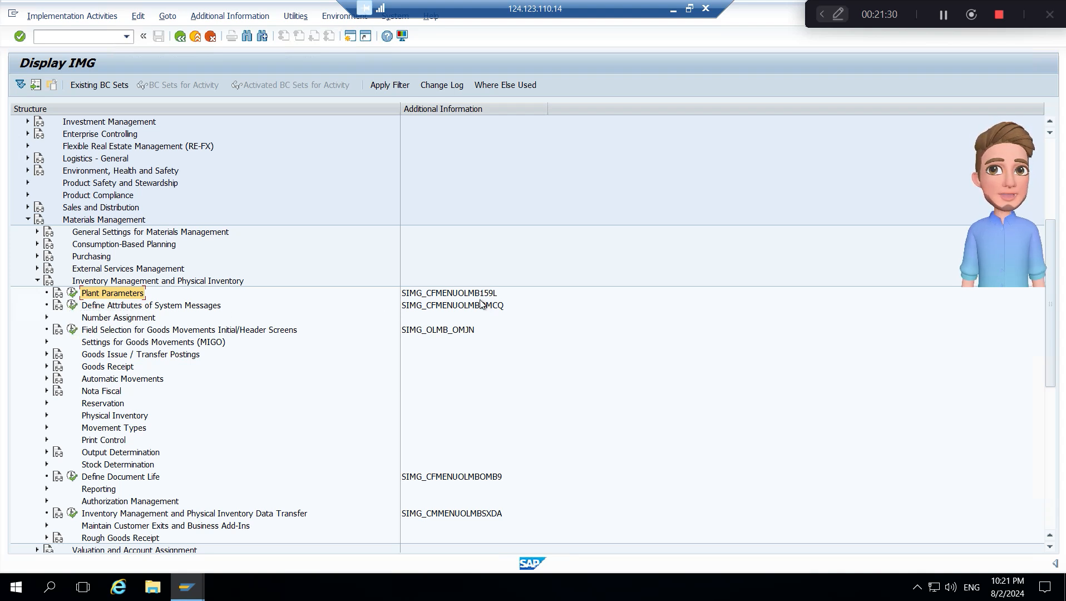
{"action": "left_click", "coordinate": [75, 293]}
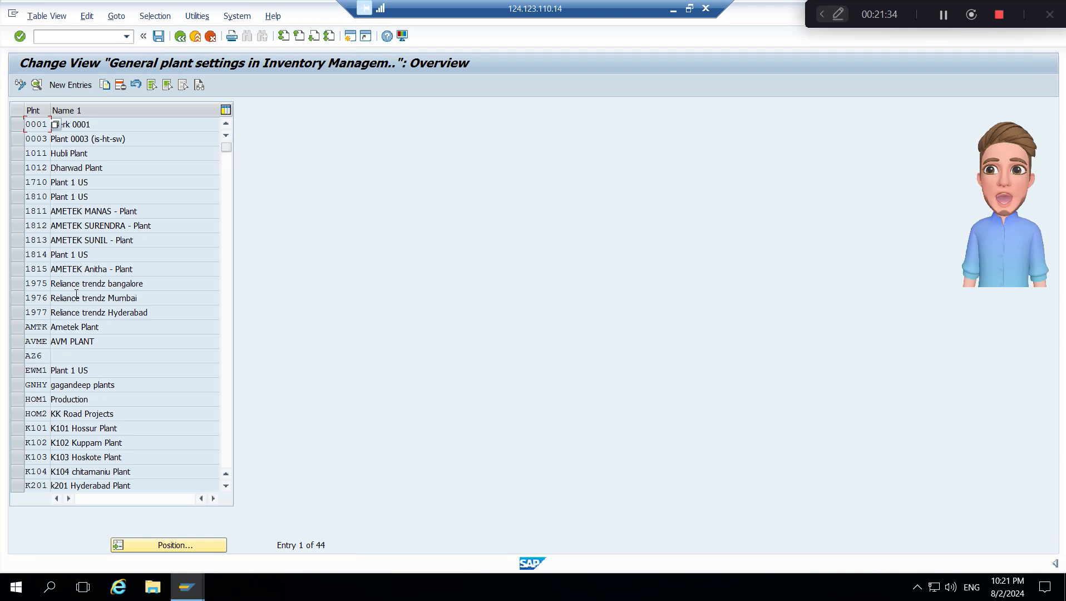
- Copy the general plant settings of plant 0001 to plant BB10
{"action": "left_click", "coordinate": [21, 128]}
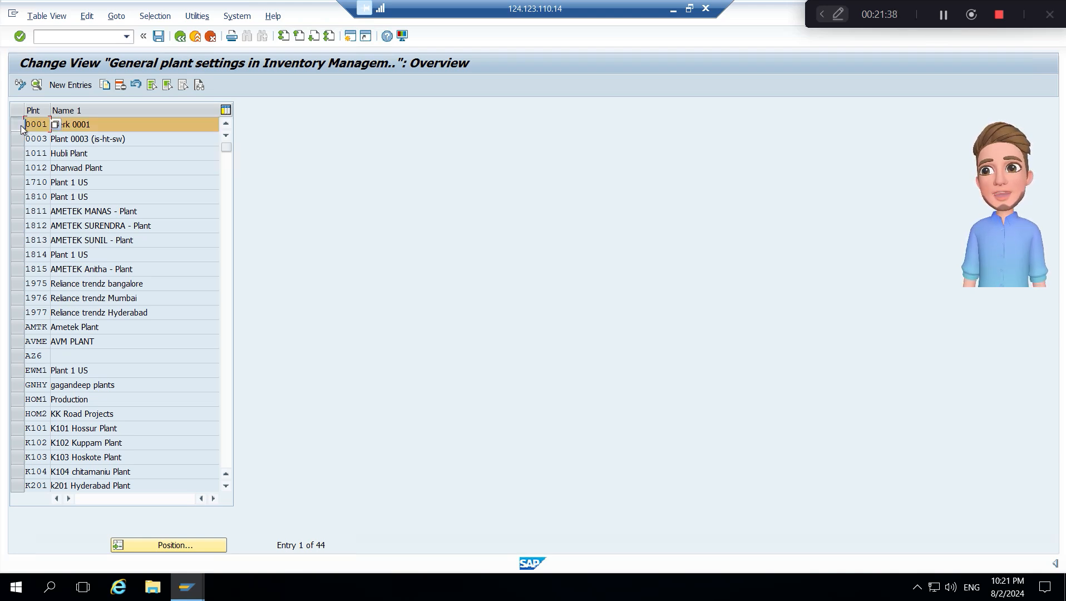
{"action": "left_click", "coordinate": [105, 86]}
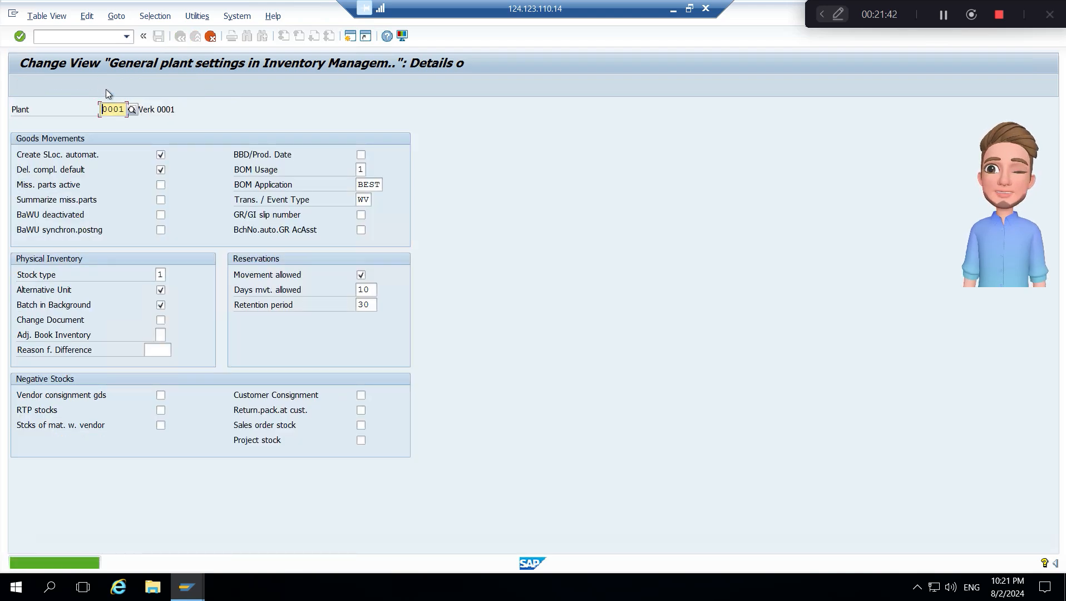
{"action": "key", "text": "Caps_Lock"}
{"action": "type", "text": "BB"}
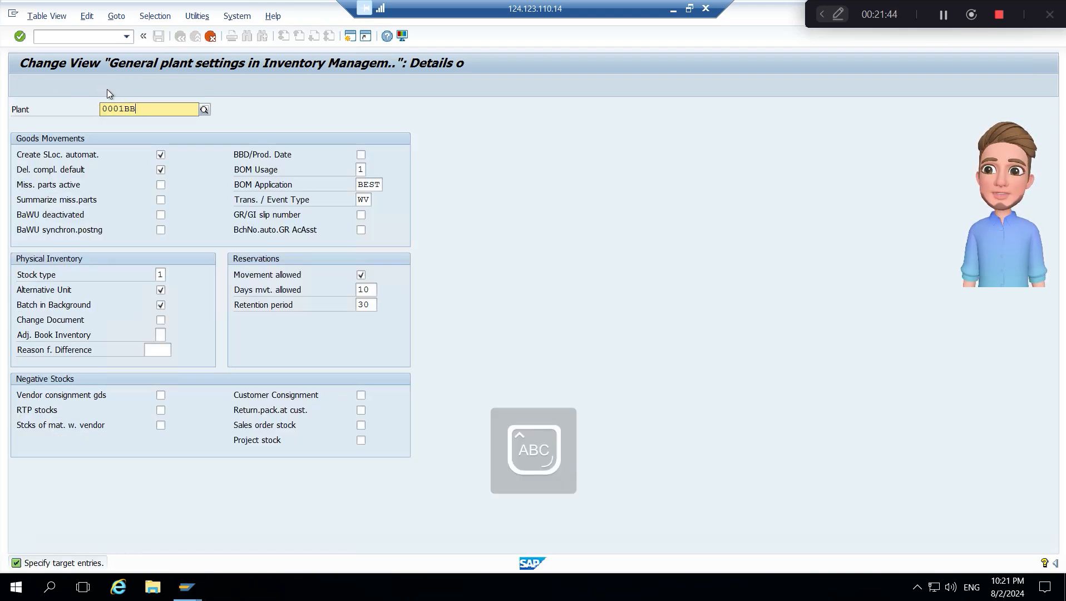
{"action": "key", "text": "BackSpace"}
{"action": "key", "text": "BackSpace"}
{"action": "key", "text": "BackSpace"}
{"action": "key", "text": "BackSpace"}
{"action": "type", "text": "BB1"}
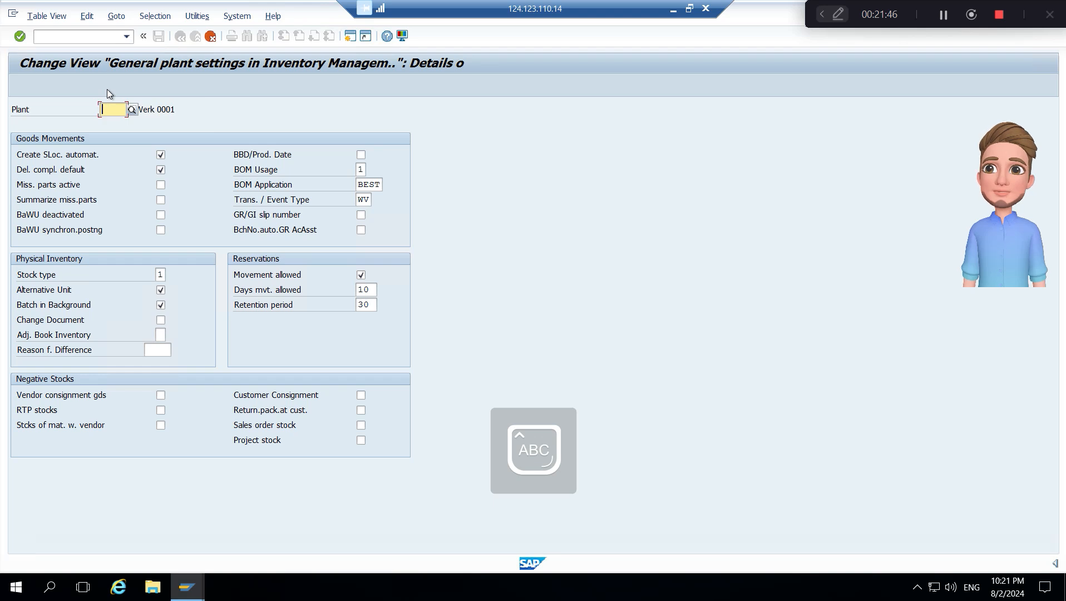
{"action": "type", "text": "0"}
{"action": "key", "text": "Return"}
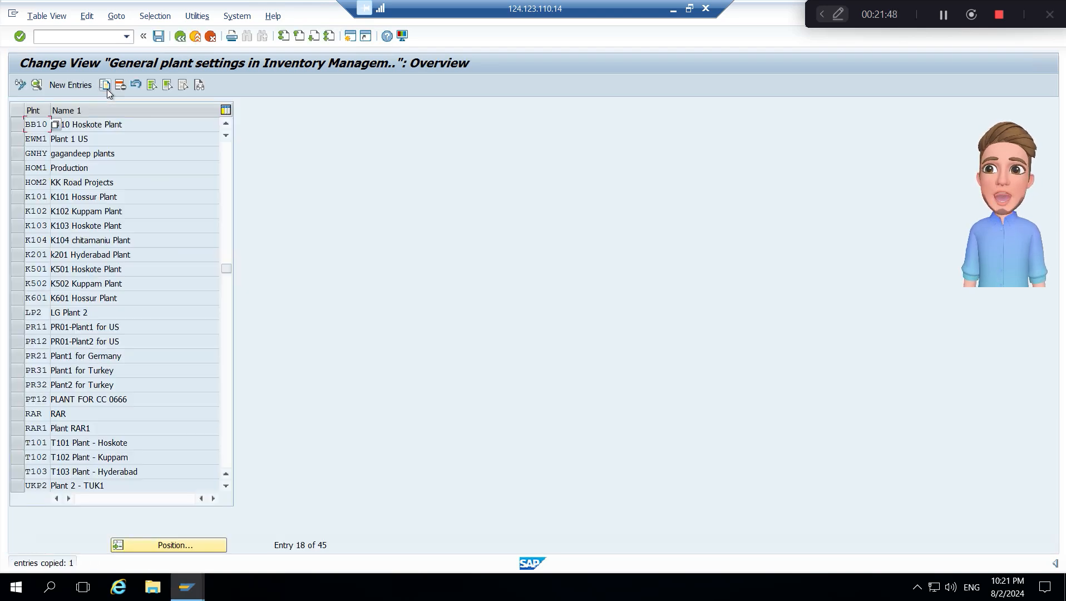
- Review the detailed settings of plant BB10, save them under the customizing request, and return to the plant overview
{"action": "double_click", "coordinate": [36, 124]}
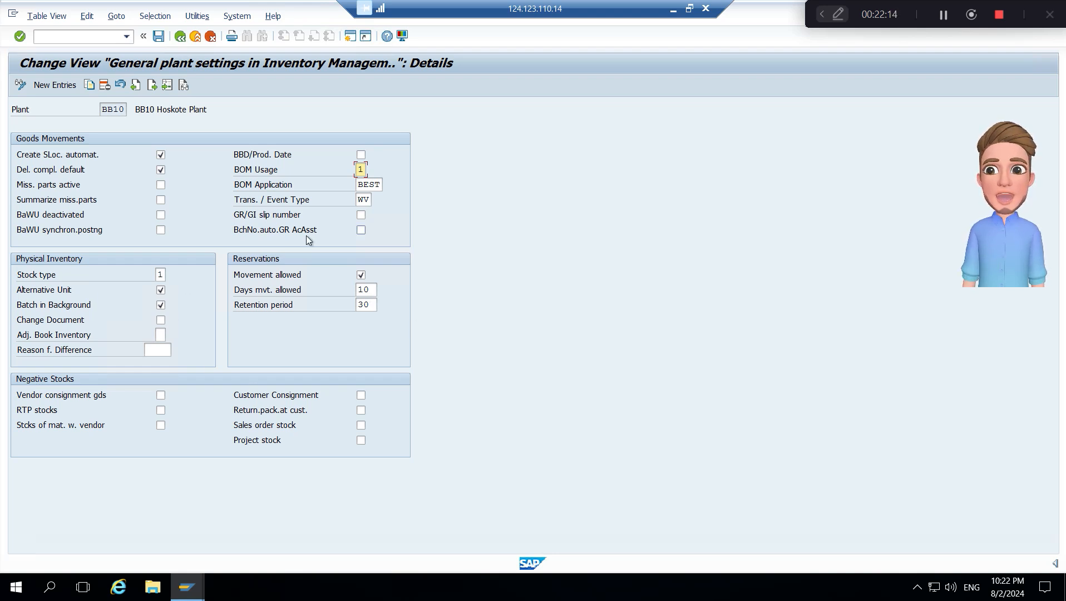
{"action": "left_click", "coordinate": [158, 37]}
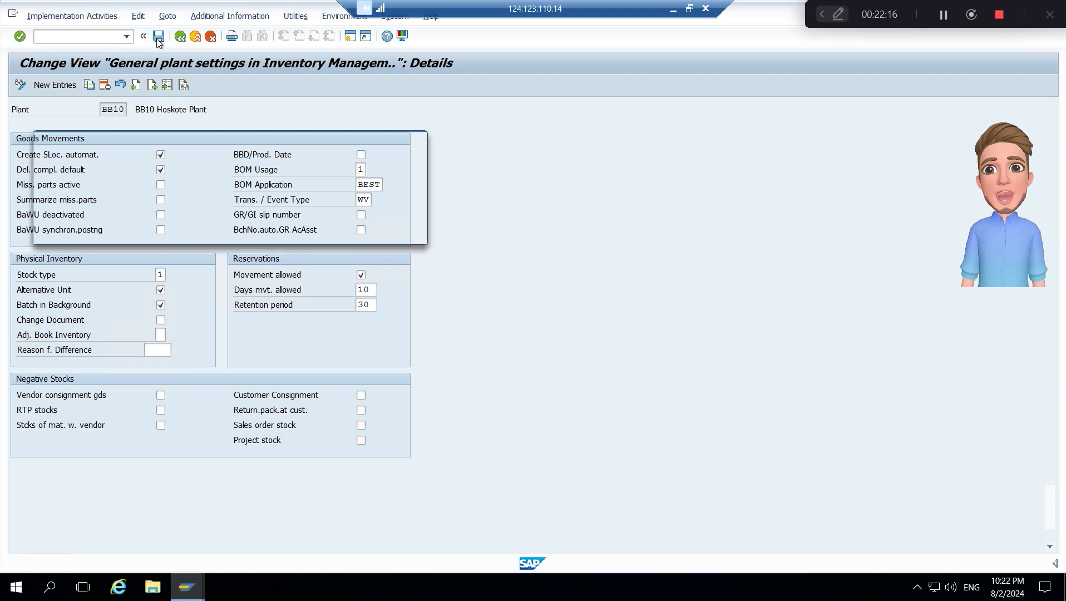
{"action": "left_click", "coordinate": [259, 232]}
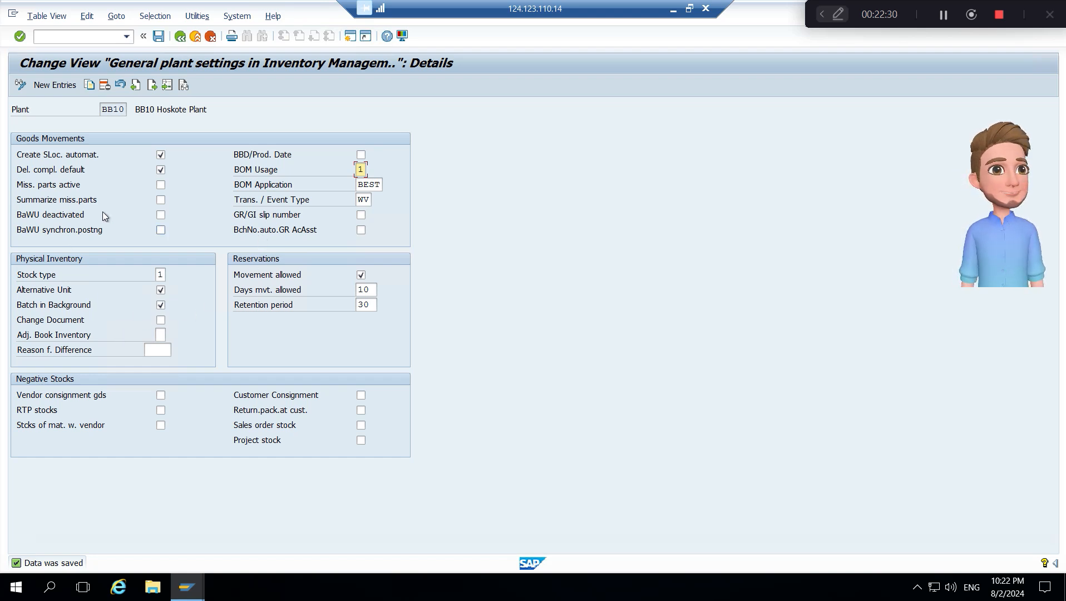
{"action": "left_click", "coordinate": [179, 36]}
{"action": "left_click", "coordinate": [159, 39]}
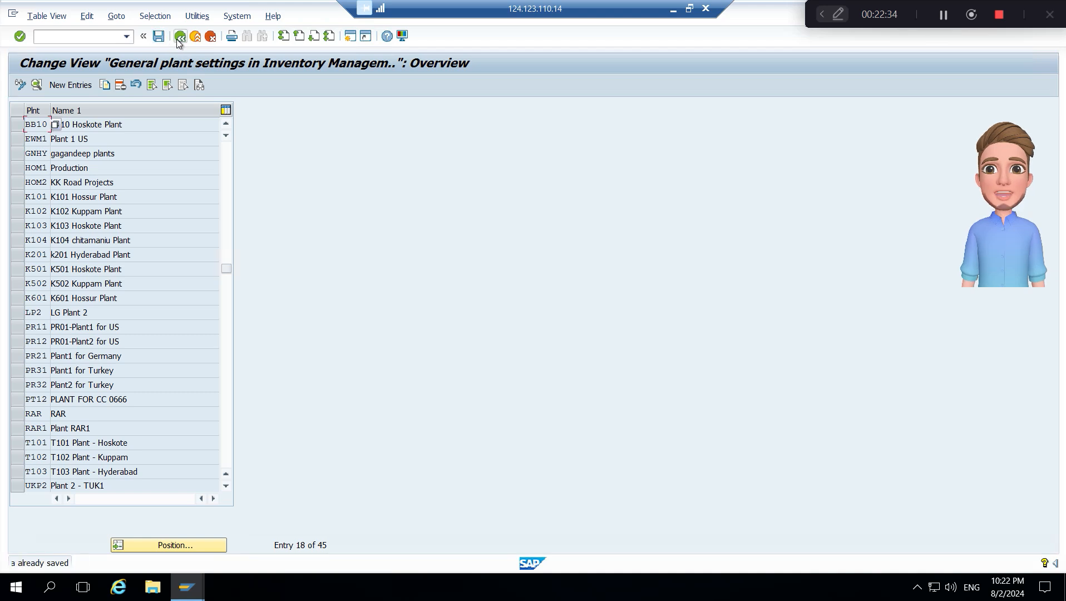
- Copy the general plant settings of plant BB10 to plant BB20, save the entry, and return to the IMG structure
{"action": "left_click", "coordinate": [17, 125]}
{"action": "left_click", "coordinate": [113, 86]}
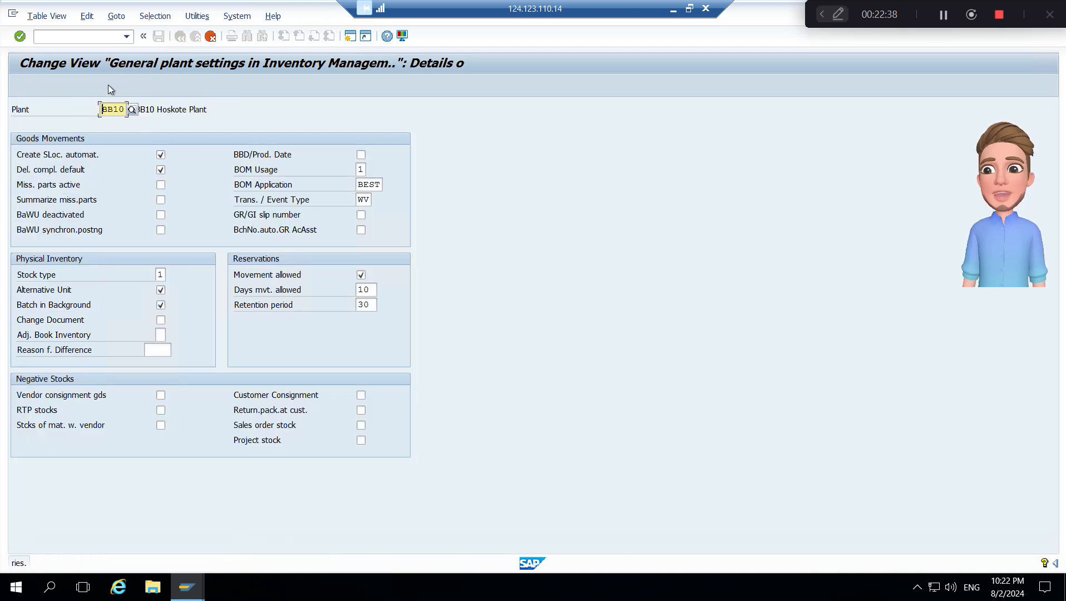
{"action": "type", "text": "BB"}
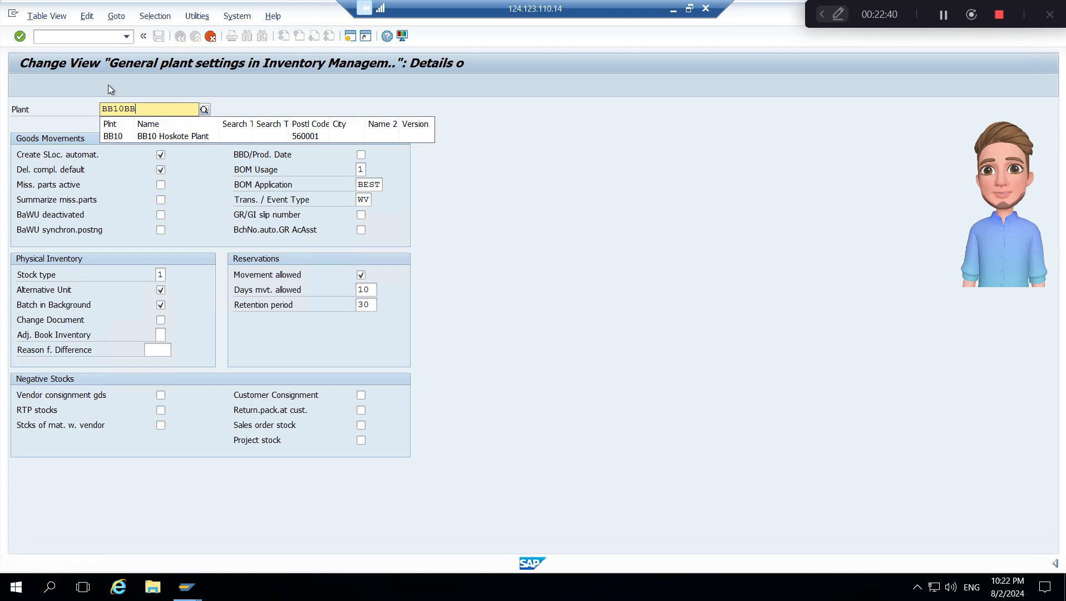
{"action": "key", "text": "Delete"}
{"action": "key", "text": "Delete"}
{"action": "key", "text": "Delete"}
{"action": "key", "text": "Delete"}
{"action": "type", "text": "20"}
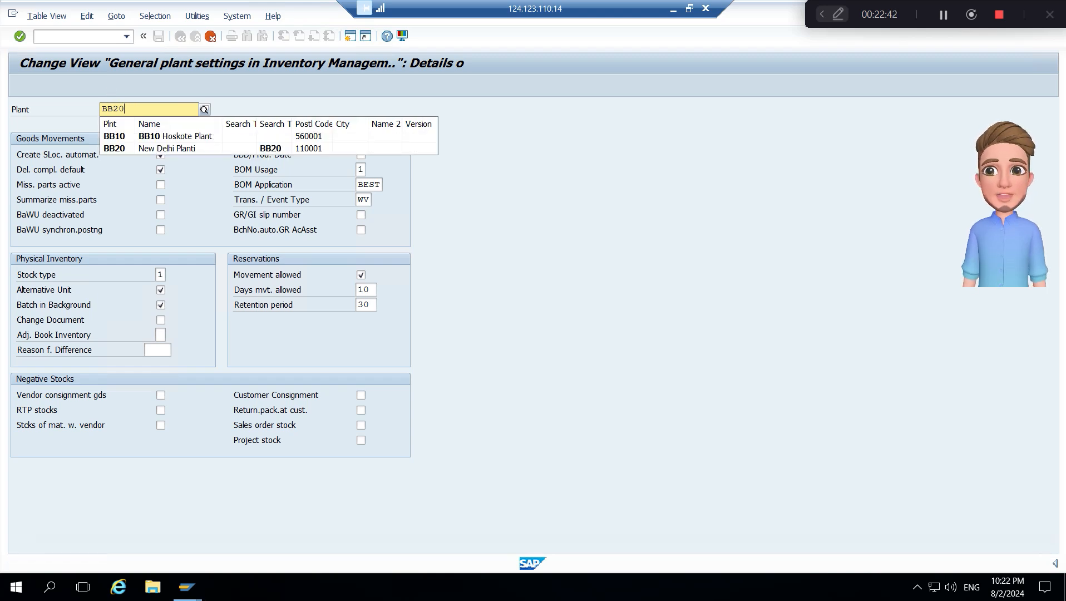
{"action": "key", "text": "Return"}
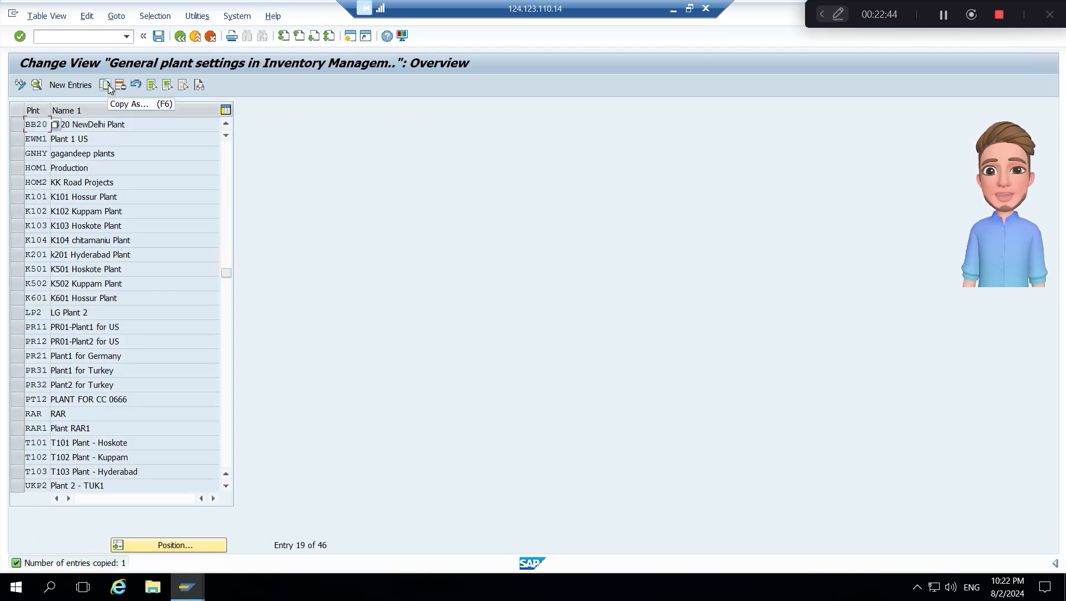
{"action": "key", "text": "ctrl+s"}
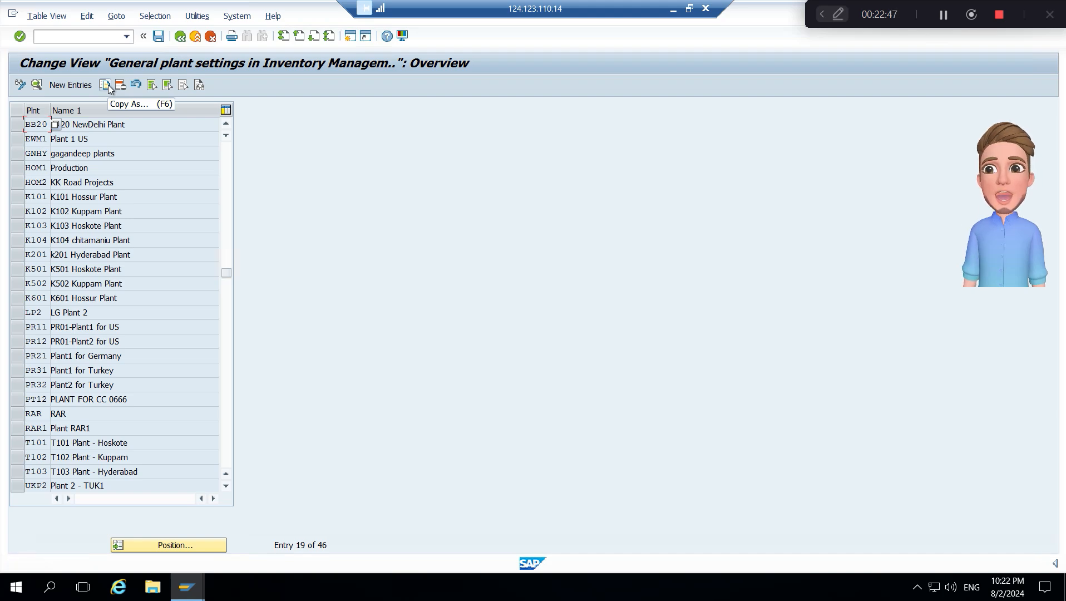
{"action": "left_click", "coordinate": [180, 36]}
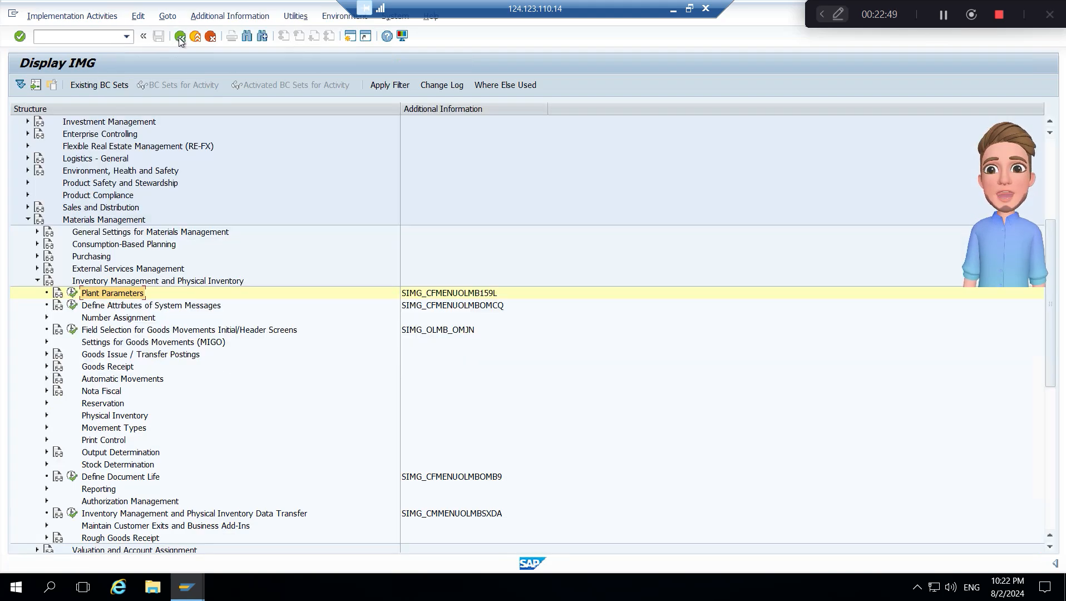
- Collapse Inventory Management and Physical Inventory, and open Carry Out Overall Maintenance of Plant Parameters under Consumption-Based Planning, Plant Parameters
{"action": "left_click", "coordinate": [145, 282]}
{"action": "double_click", "coordinate": [144, 284]}
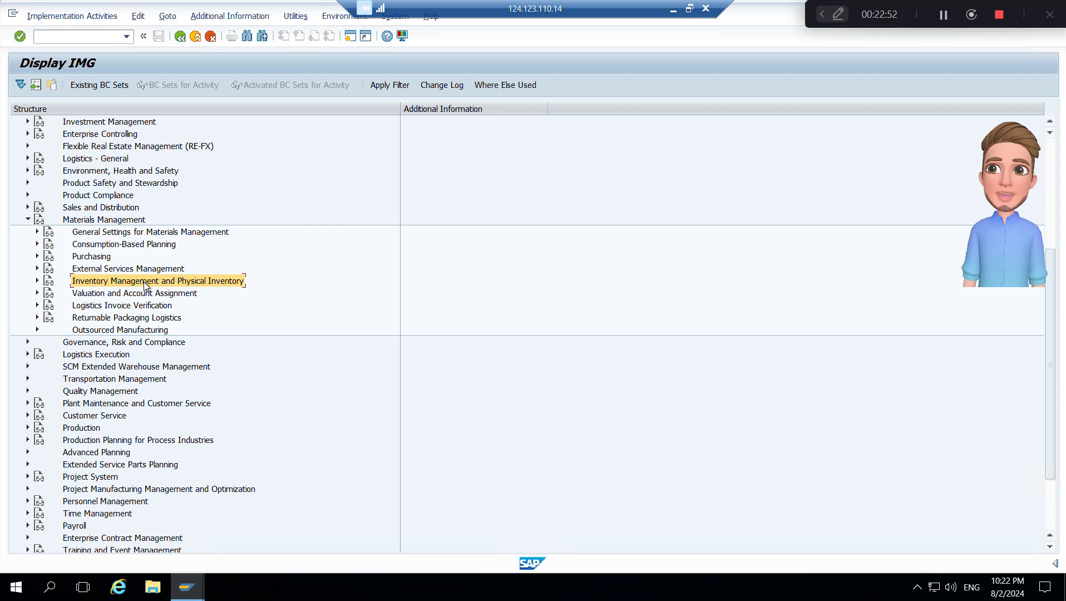
{"action": "key", "text": "Up"}
{"action": "key", "text": "Up"}
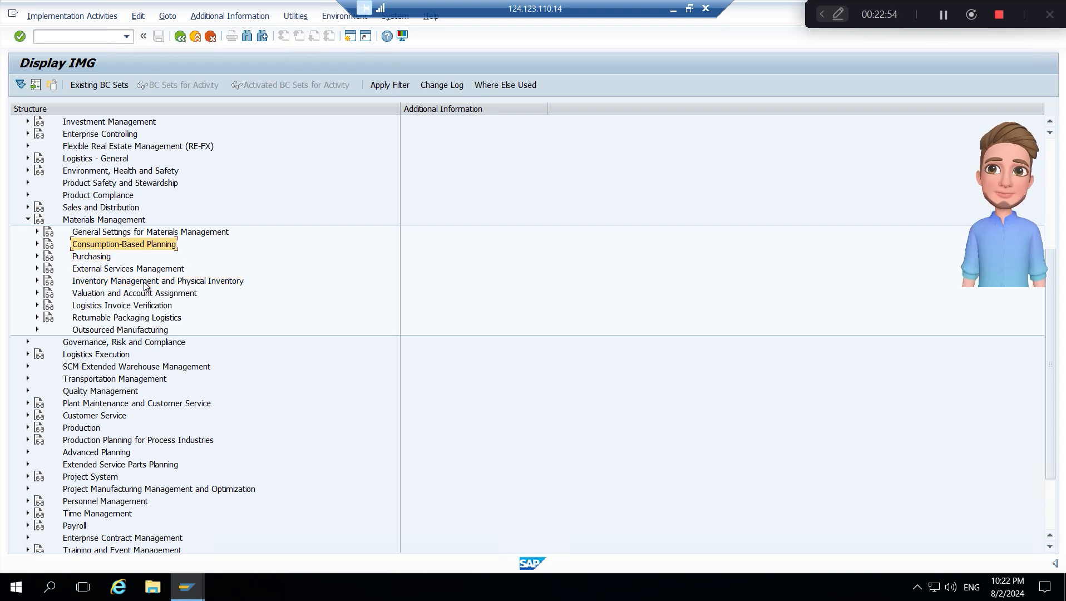
{"action": "key", "text": "Right"}
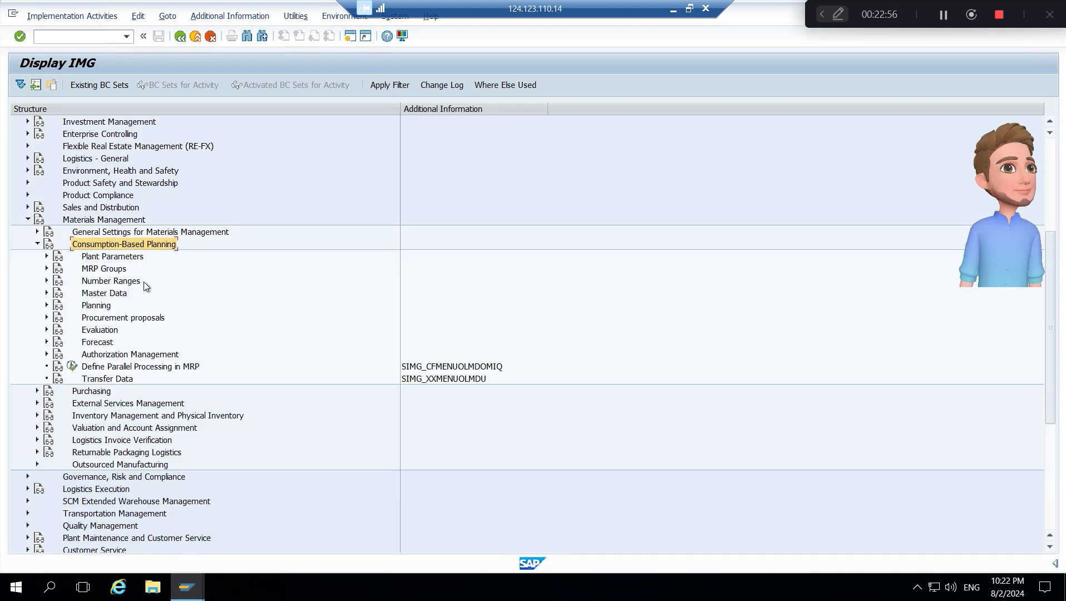
{"action": "key", "text": "Down"}
{"action": "key", "text": "Down"}
{"action": "key", "text": "Up"}
{"action": "key", "text": "Right"}
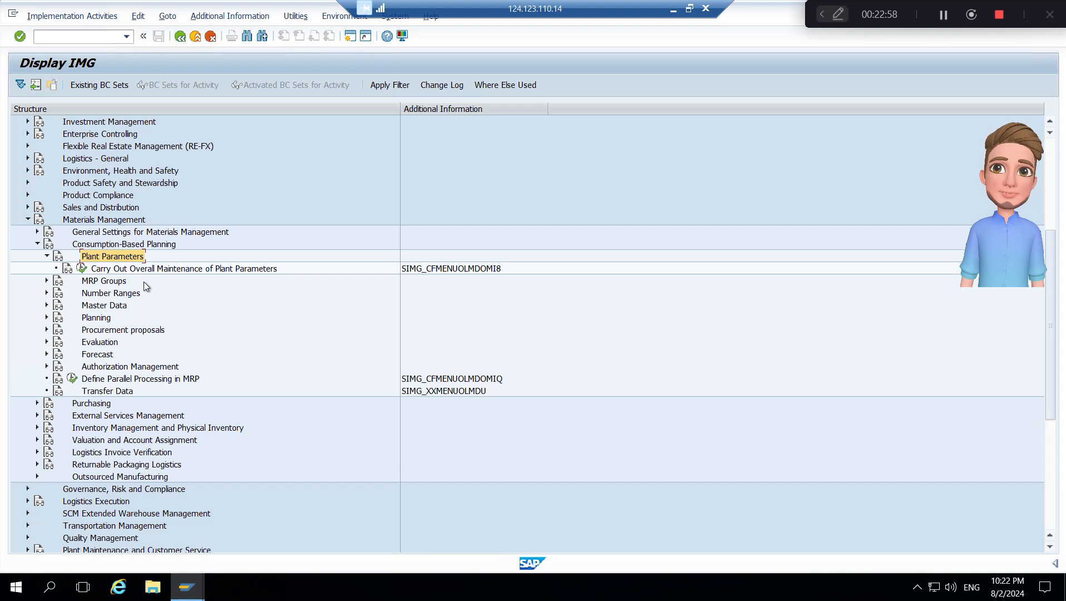
{"action": "key", "text": "Down"}
{"action": "key", "text": "Right"}
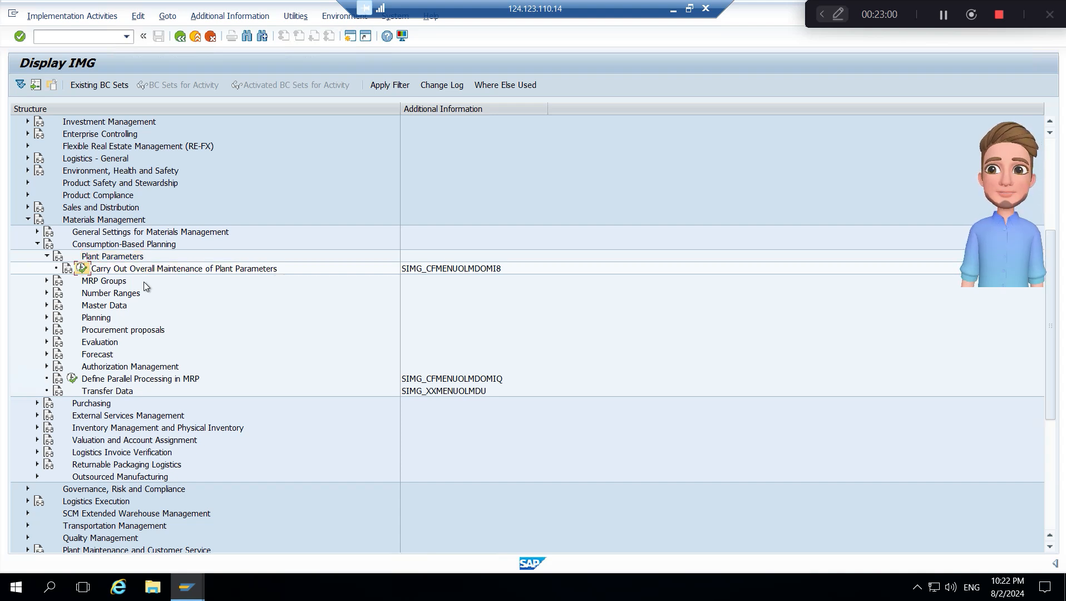
{"action": "key", "text": "Return"}
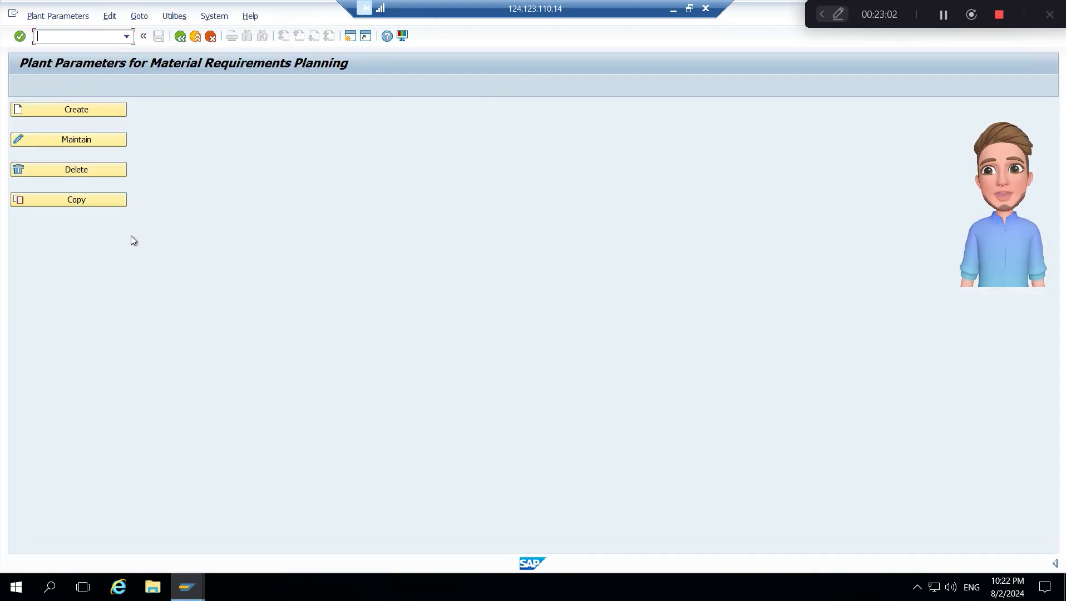
- Copy the MRP plant parameters from plant 0001 to plant BB10, overwriting the existing values and accepting the customizing request
{"action": "left_click", "coordinate": [104, 198]}
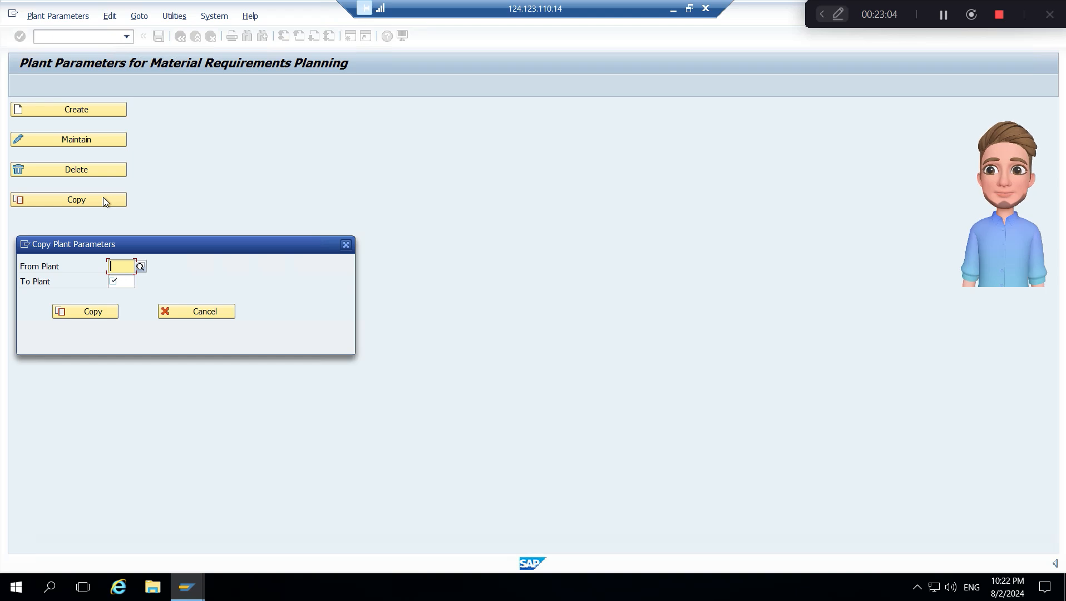
{"action": "type", "text": "0001"}
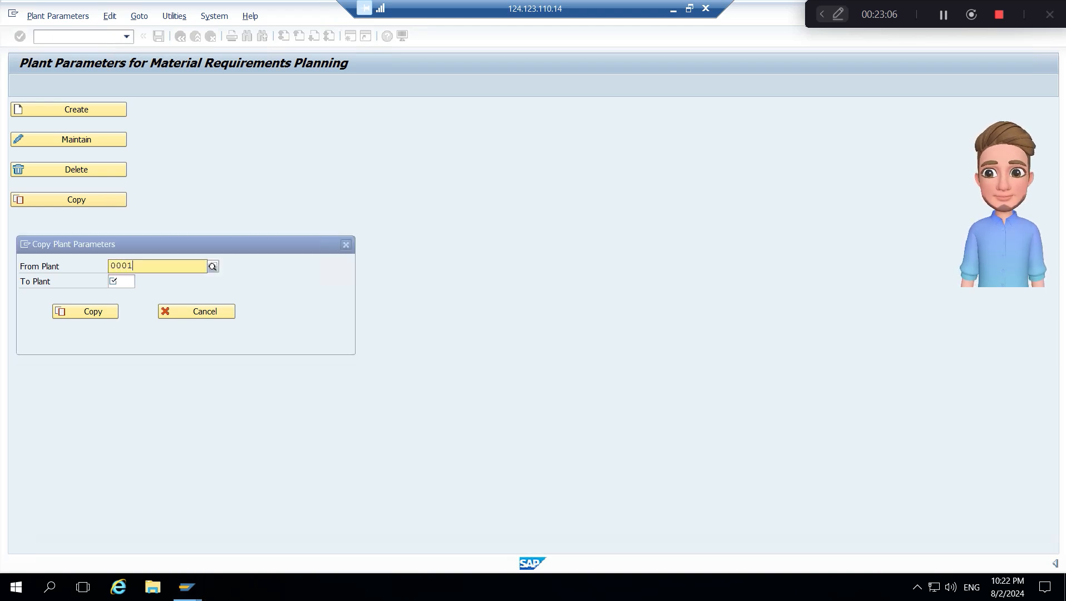
{"action": "key", "text": "Tab"}
{"action": "type", "text": "BB"}
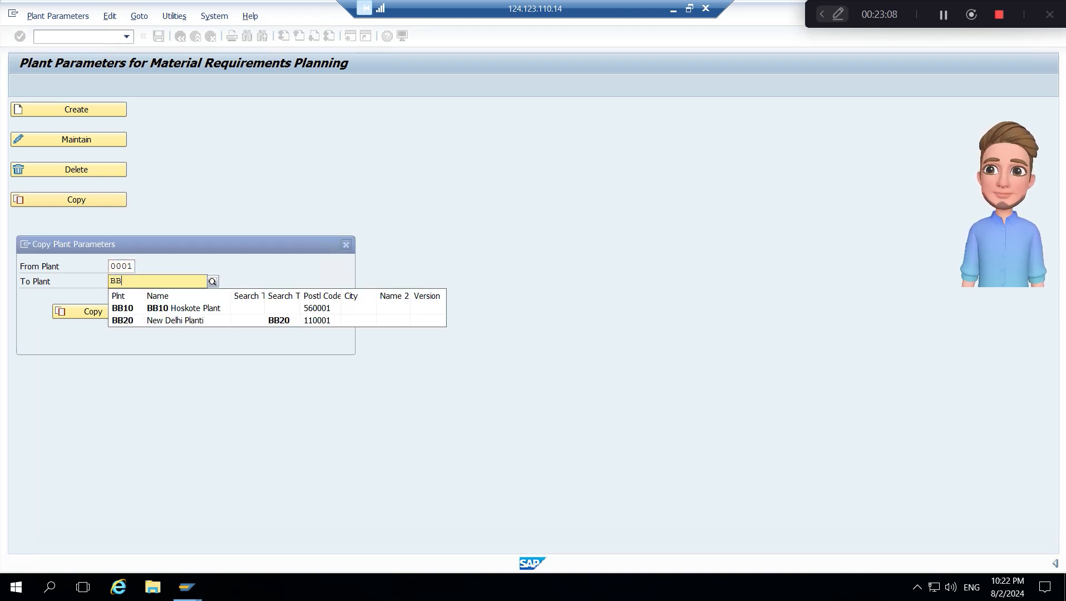
{"action": "type", "text": "10"}
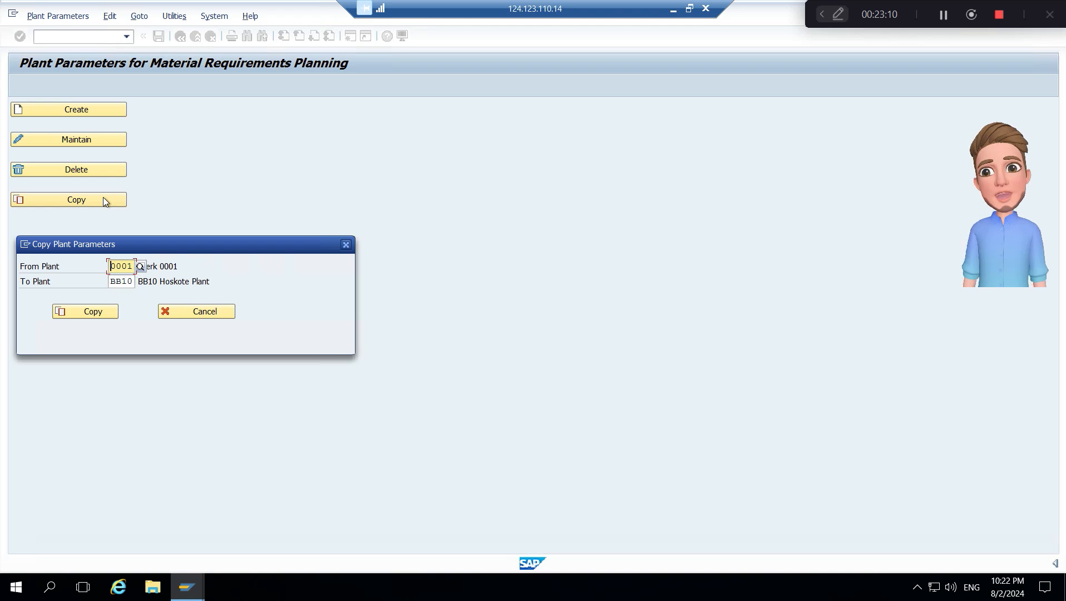
{"action": "left_click", "coordinate": [109, 313]}
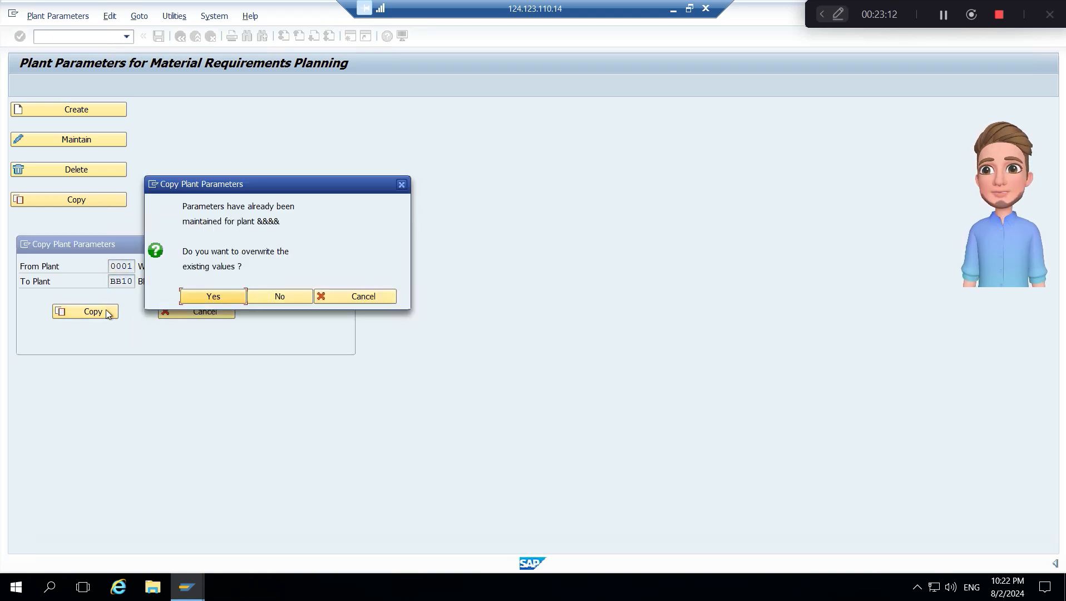
{"action": "left_click", "coordinate": [216, 299]}
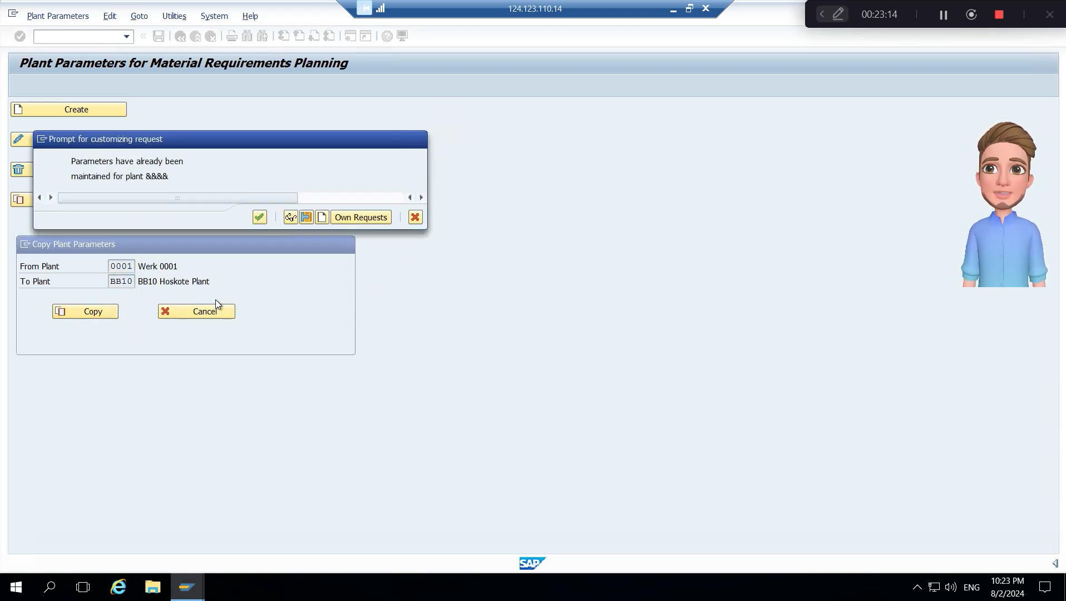
{"action": "left_click", "coordinate": [259, 218]}
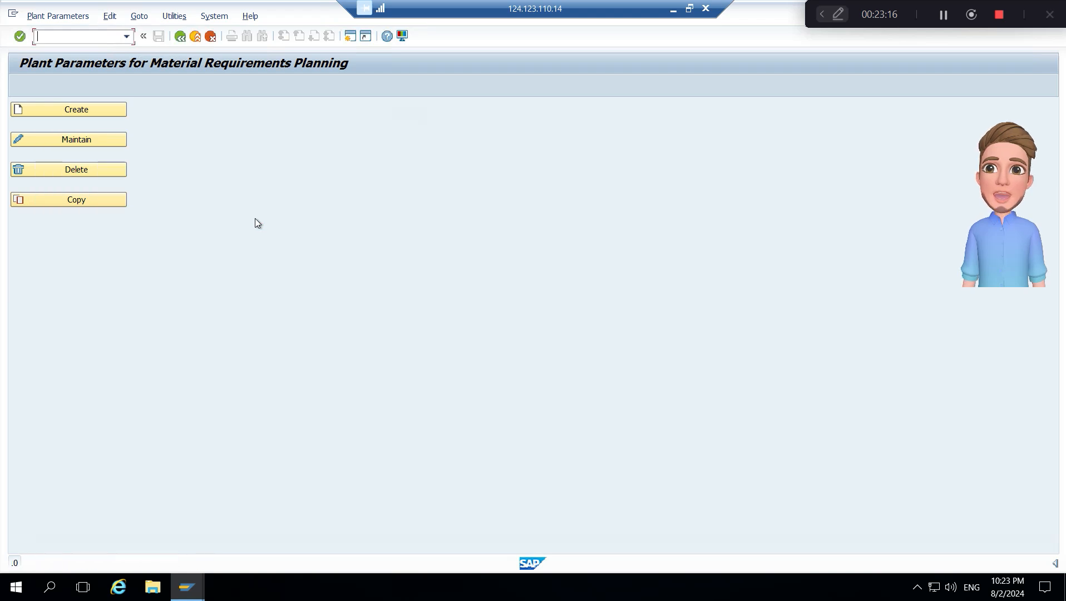
- Review the maintenance status of the MRP plant parameters for plant BB10 and return to the initial plant parameters screen
{"action": "left_click", "coordinate": [88, 140]}
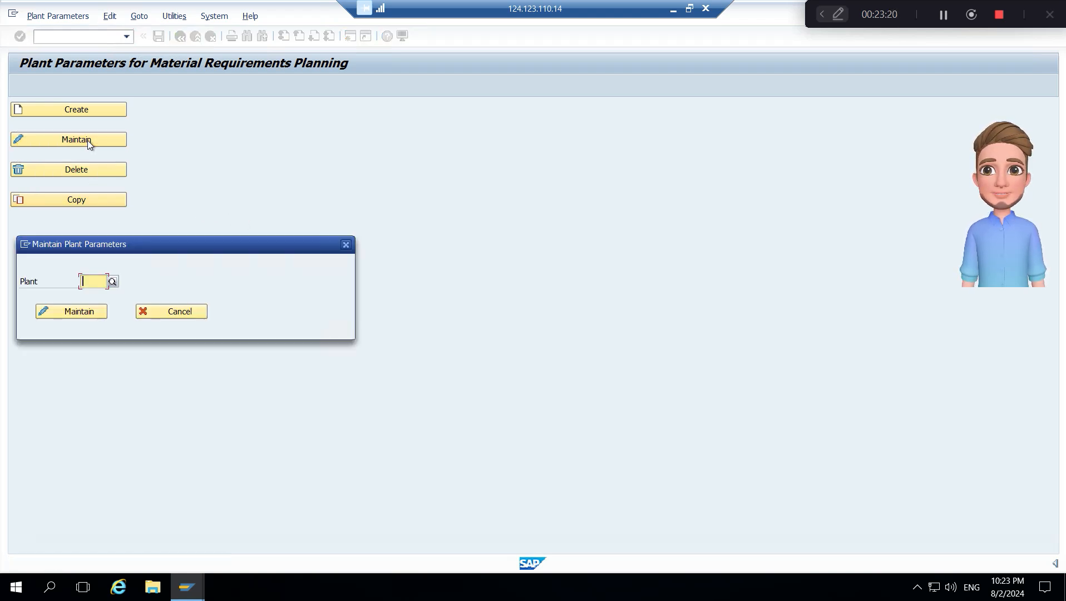
{"action": "type", "text": "BB10"}
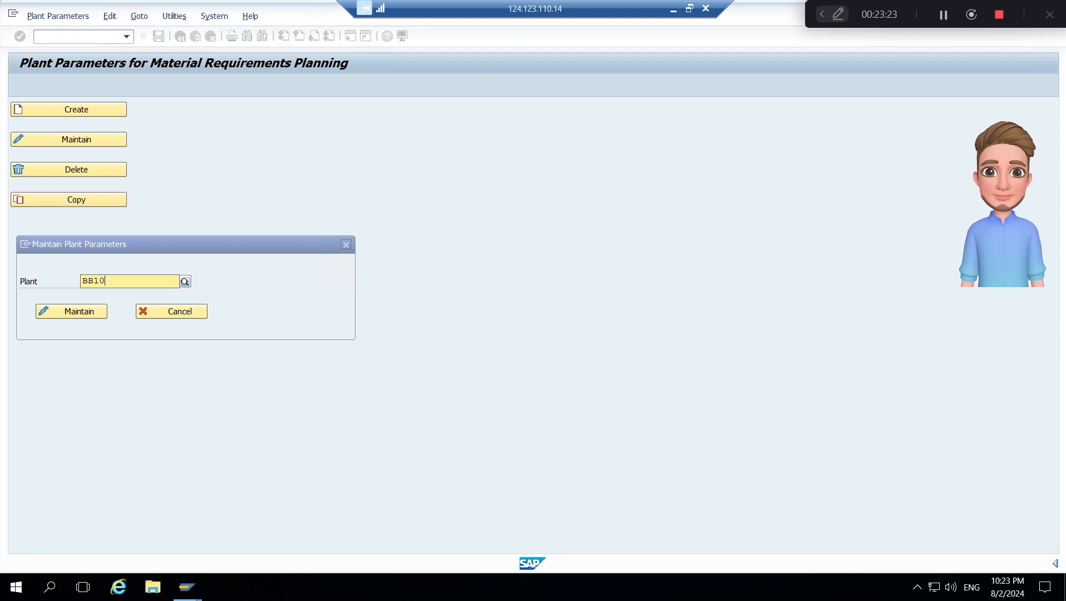
{"action": "key", "text": "Return"}
{"action": "left_click", "coordinate": [75, 311]}
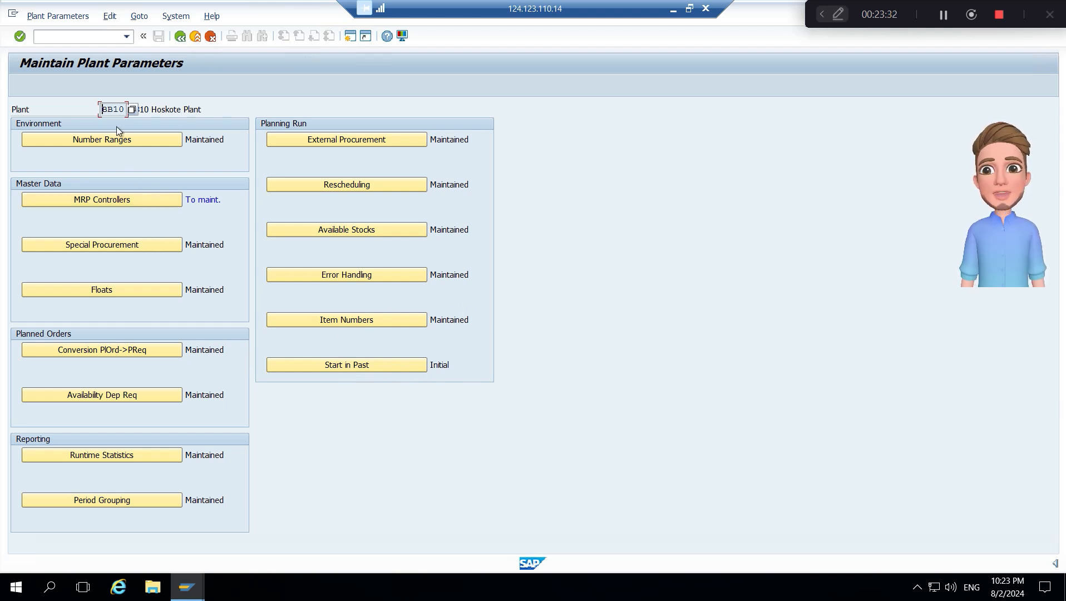
{"action": "left_click", "coordinate": [180, 37]}
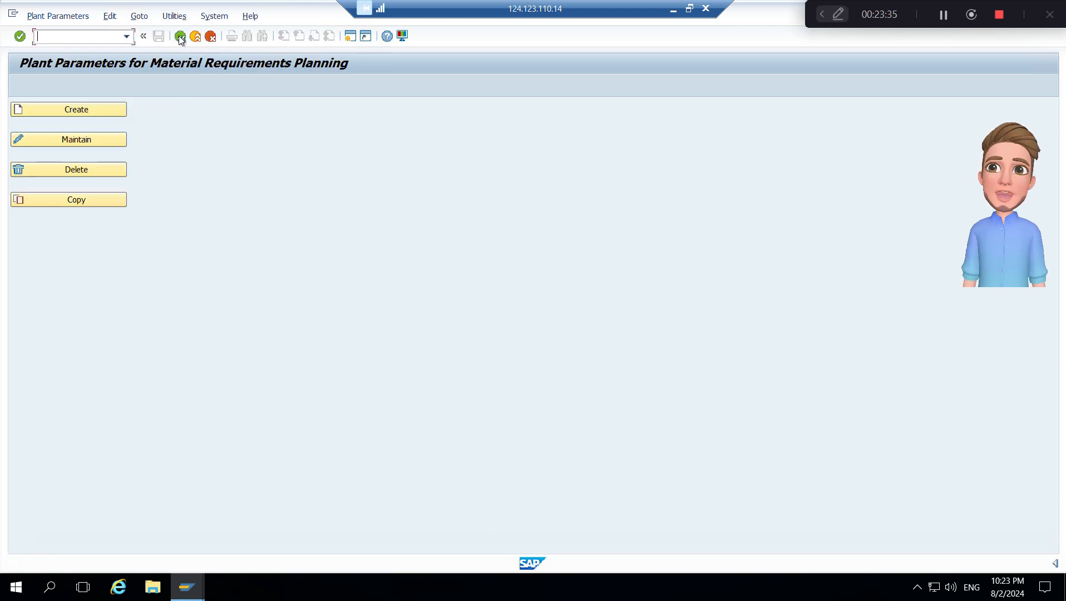
- Copy the MRP plant parameters from plant 0001 to plant BB20 under the customizing request and return to the IMG structure
{"action": "left_click", "coordinate": [109, 202]}
{"action": "key", "text": "Tab"}
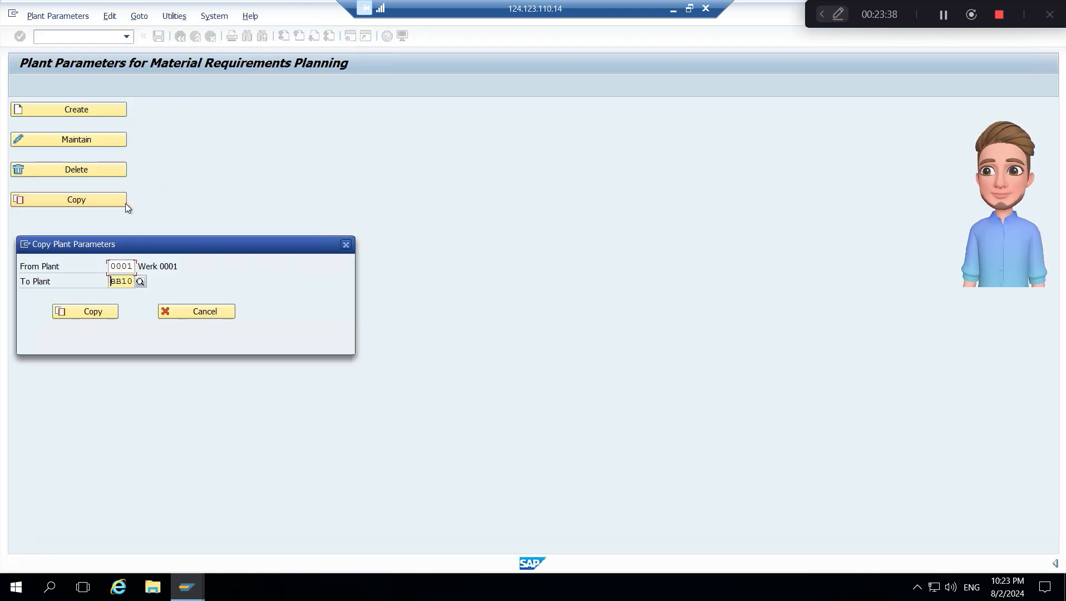
{"action": "key", "text": "End"}
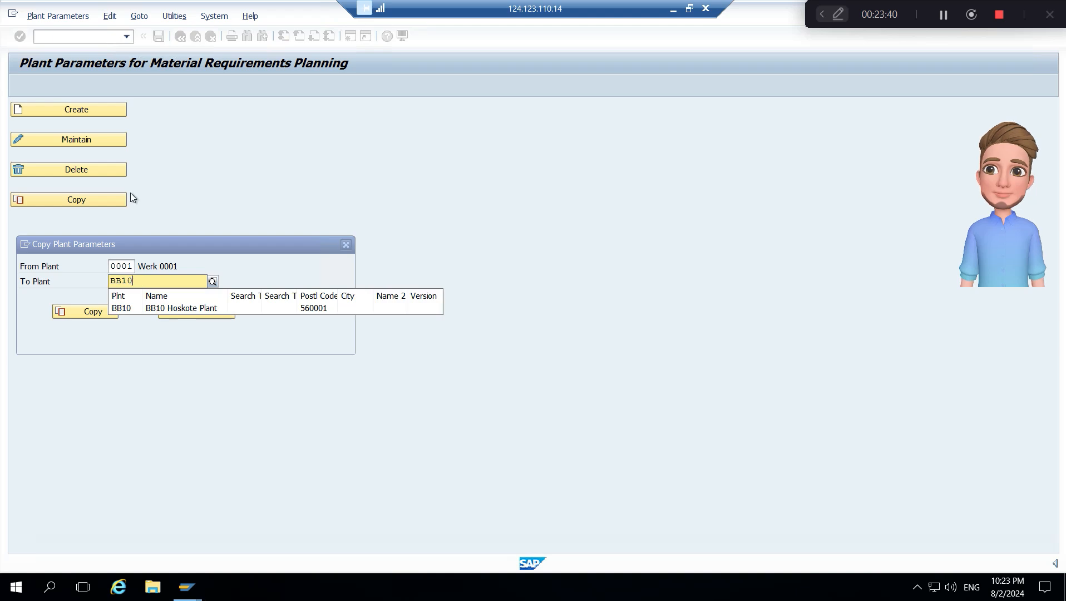
{"action": "key", "text": "BackSpace"}
{"action": "key", "text": "BackSpace"}
{"action": "type", "text": "20"}
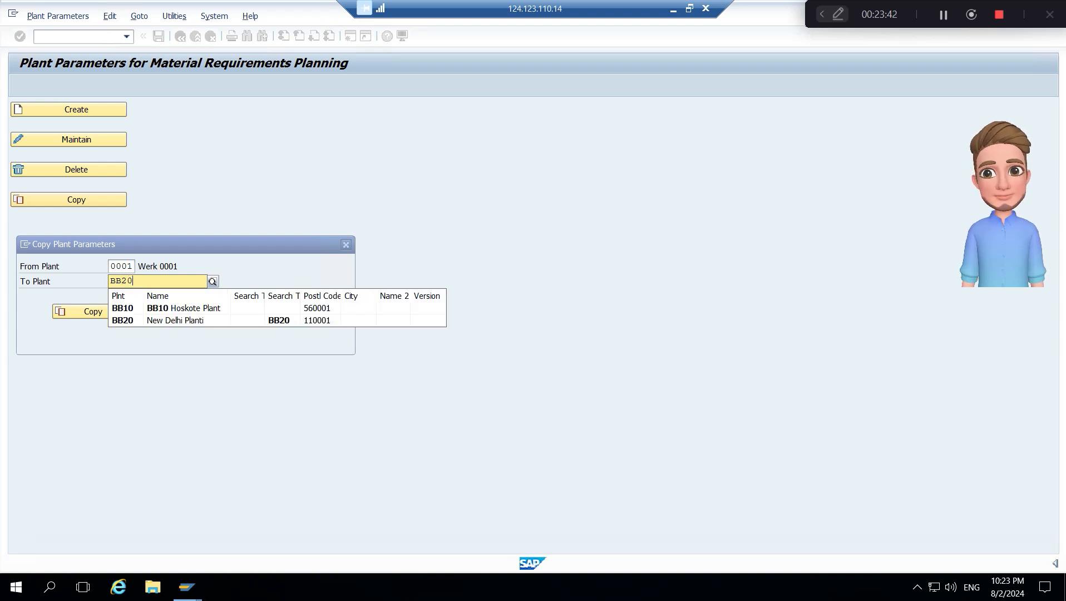
{"action": "key", "text": "Return"}
{"action": "left_click", "coordinate": [94, 312]}
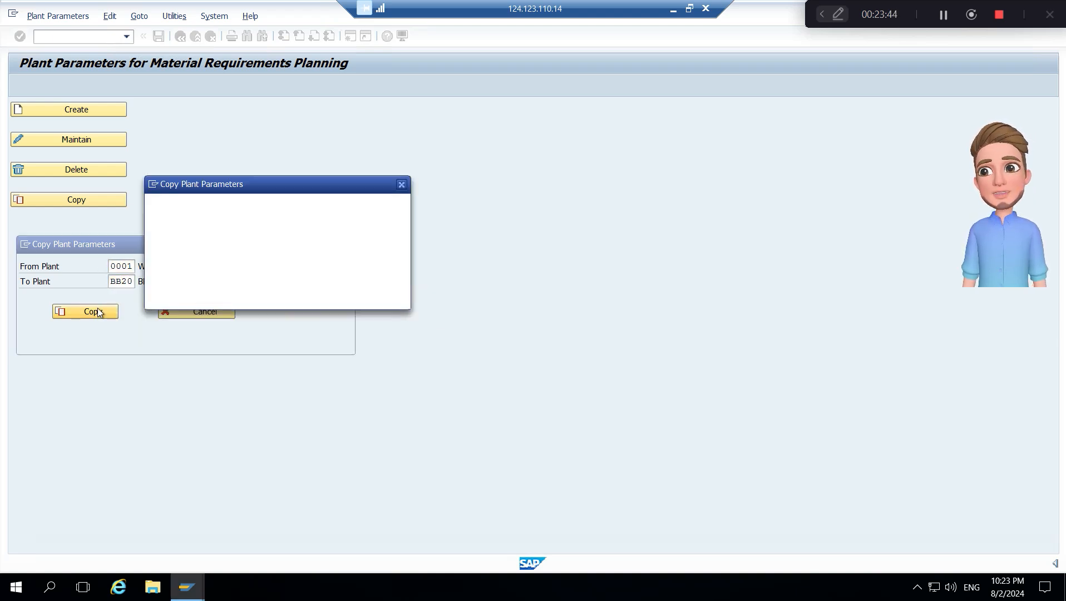
{"action": "left_click", "coordinate": [206, 297]}
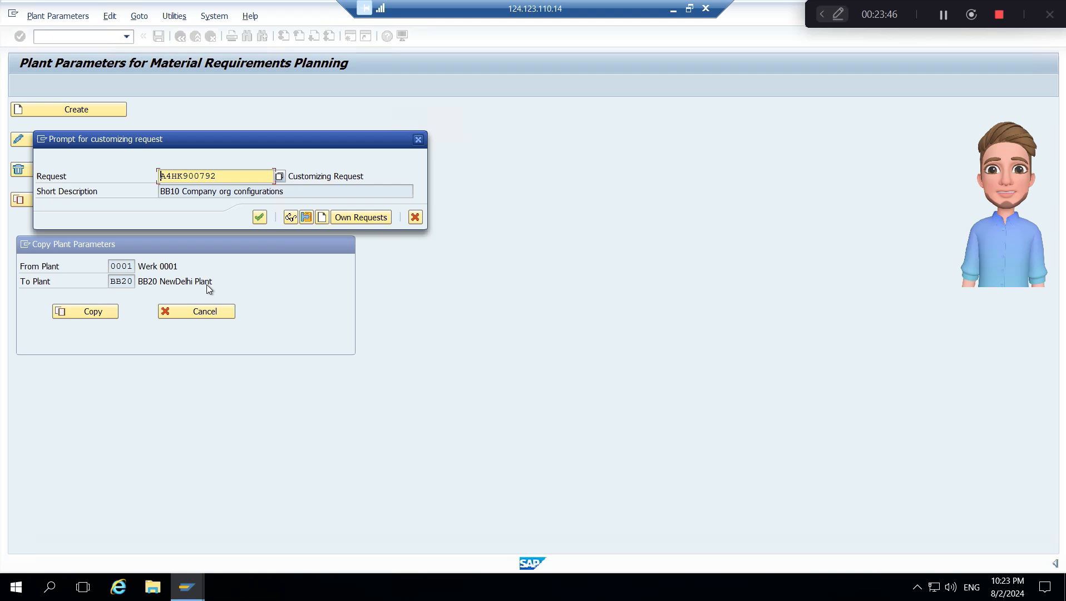
{"action": "left_click", "coordinate": [260, 217]}
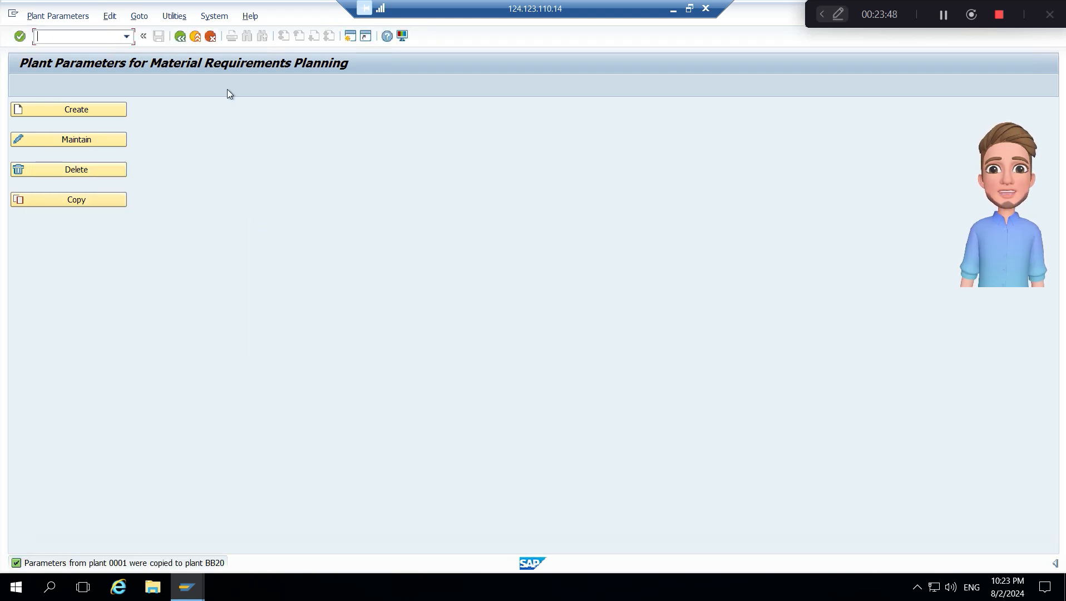
{"action": "left_click", "coordinate": [181, 36]}
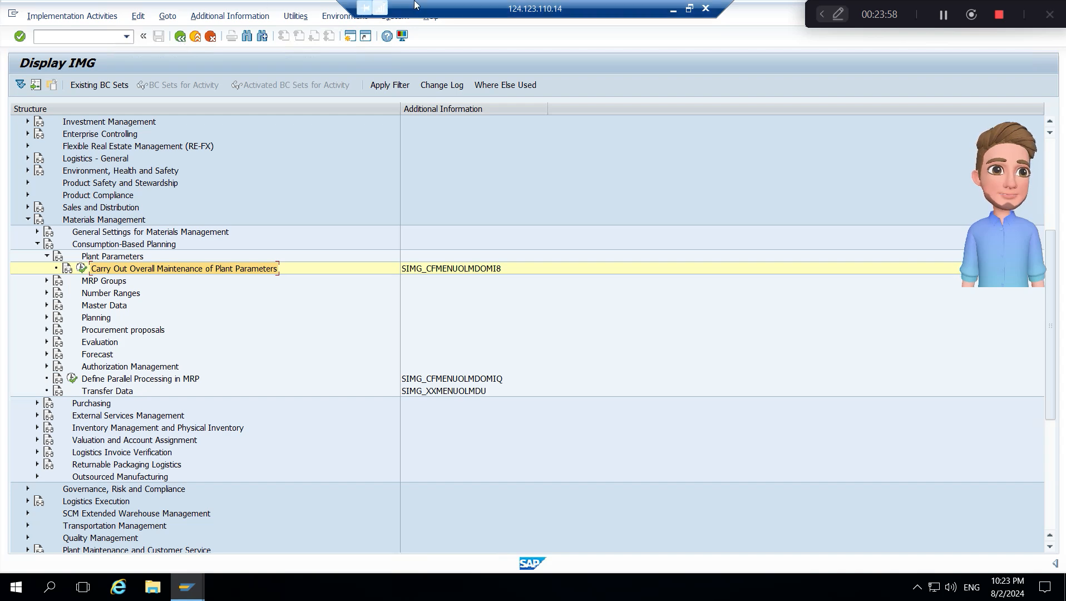
- Switch to the Material Management configuration steps slide to check the next activity, and return to the full-screen remote SAP session
{"action": "left_click", "coordinate": [689, 10]}
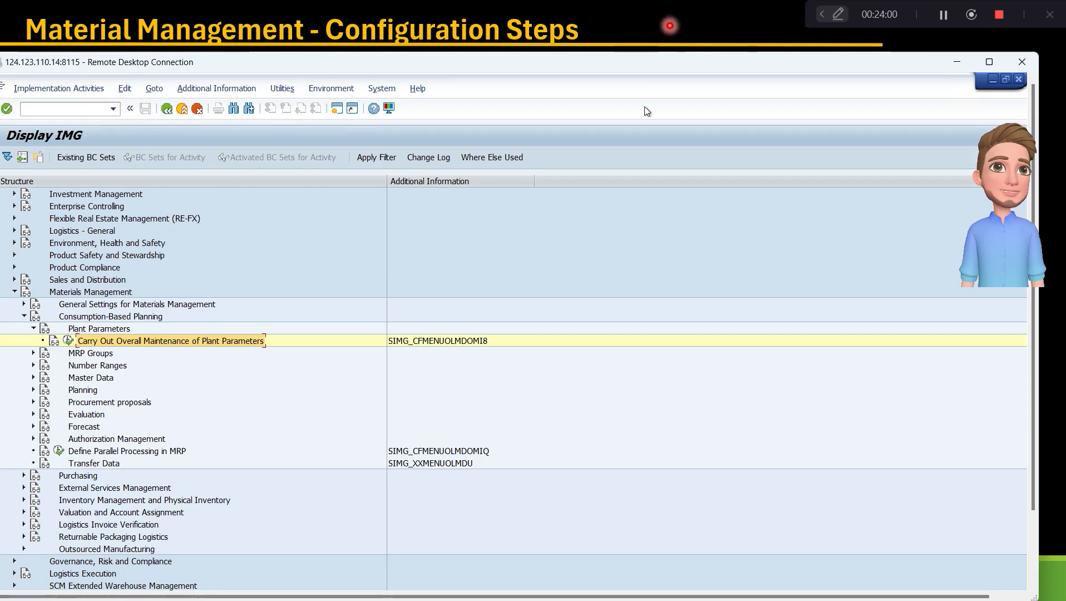
{"action": "key", "text": "alt+Tab"}
{"action": "left_click", "coordinate": [605, 168]}
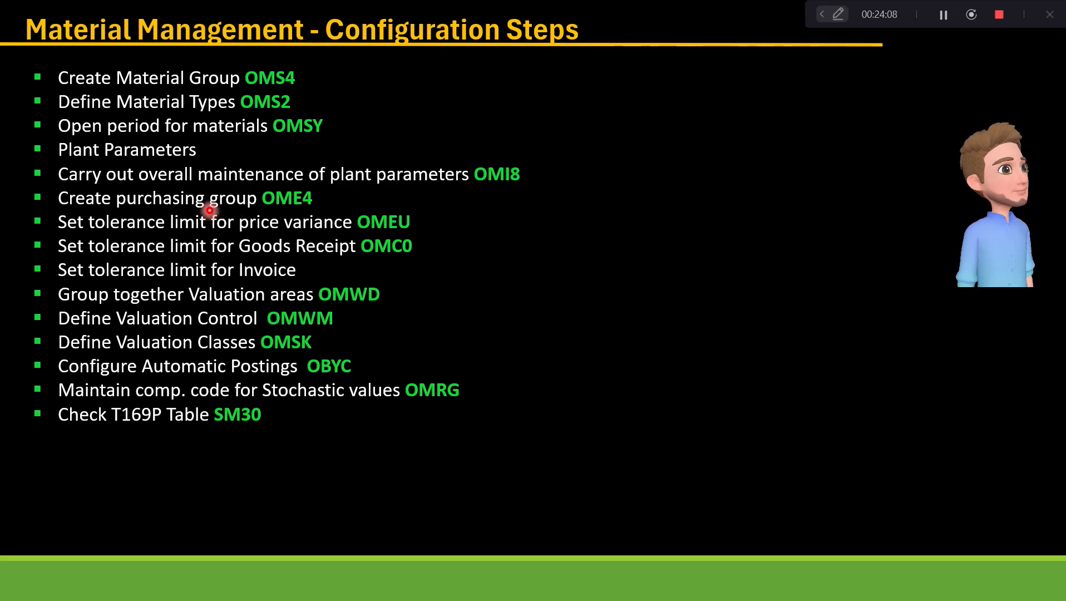
{"action": "key", "text": "alt+Tab"}
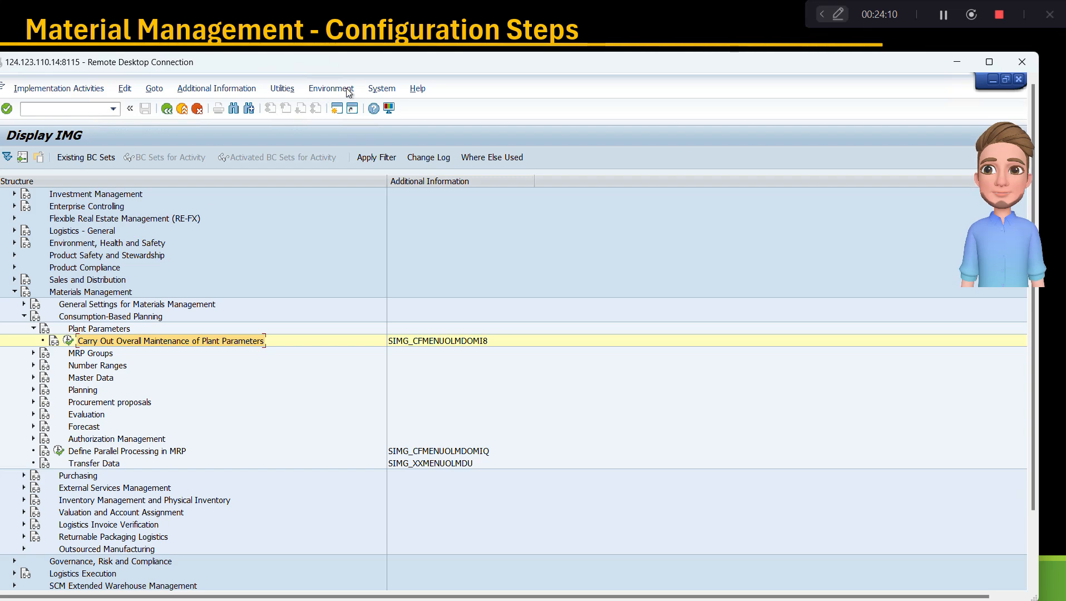
{"action": "double_click", "coordinate": [360, 64]}
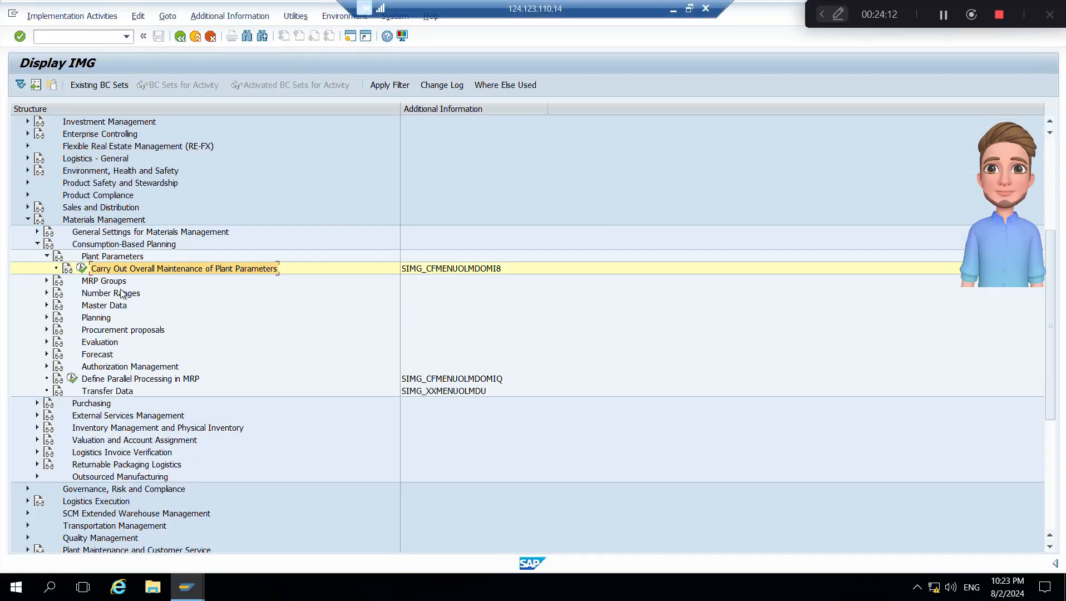
- Collapse the Consumption-Based Planning node under Materials Management in the IMG structure
{"action": "left_click", "coordinate": [106, 245]}
{"action": "key", "text": "Left"}
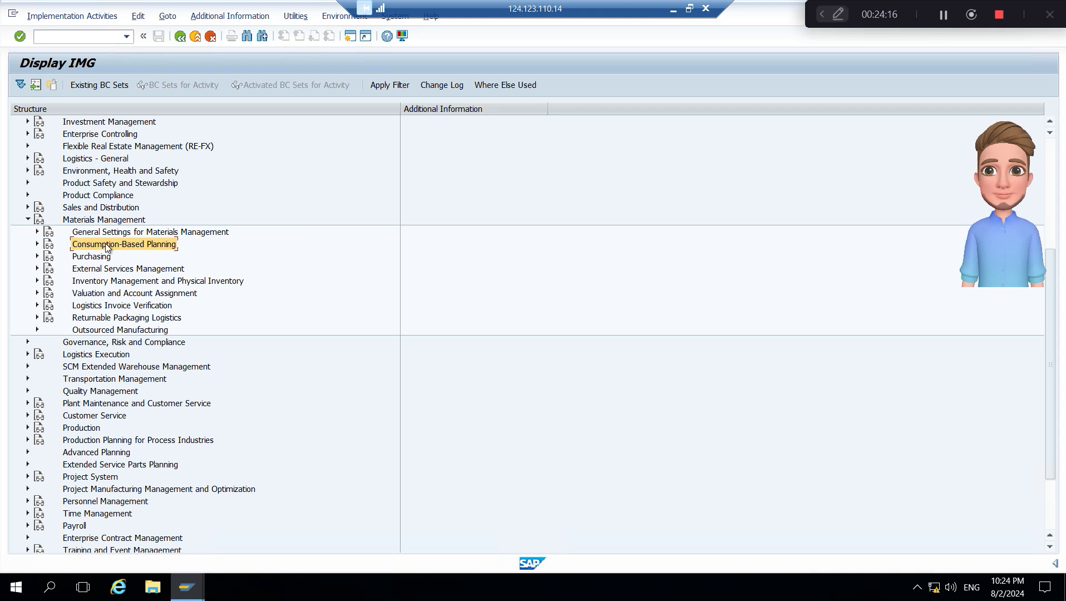
- Open the Create Purchasing Groups activity under Materials Management, Purchasing in the IMG structure
{"action": "key", "text": "Down"}
{"action": "key", "text": "Right"}
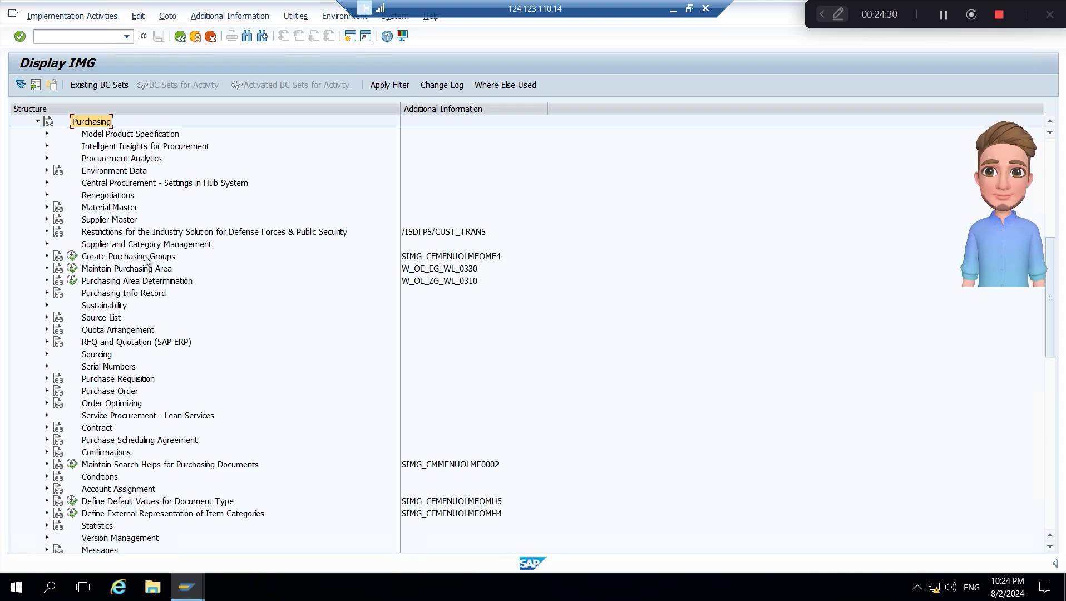
{"action": "left_click", "coordinate": [113, 260]}
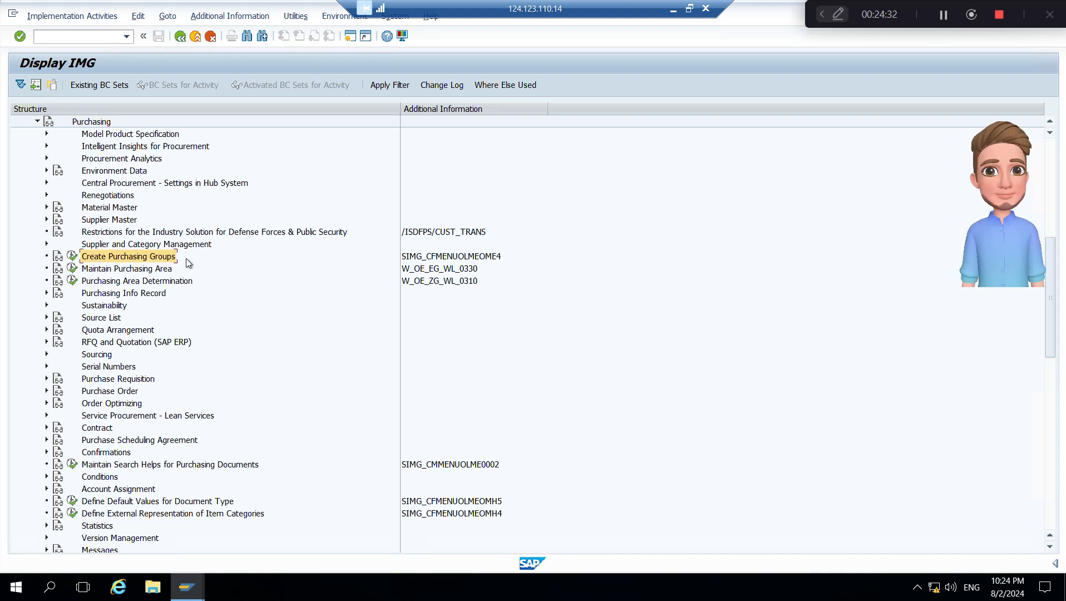
{"action": "left_click", "coordinate": [73, 256]}
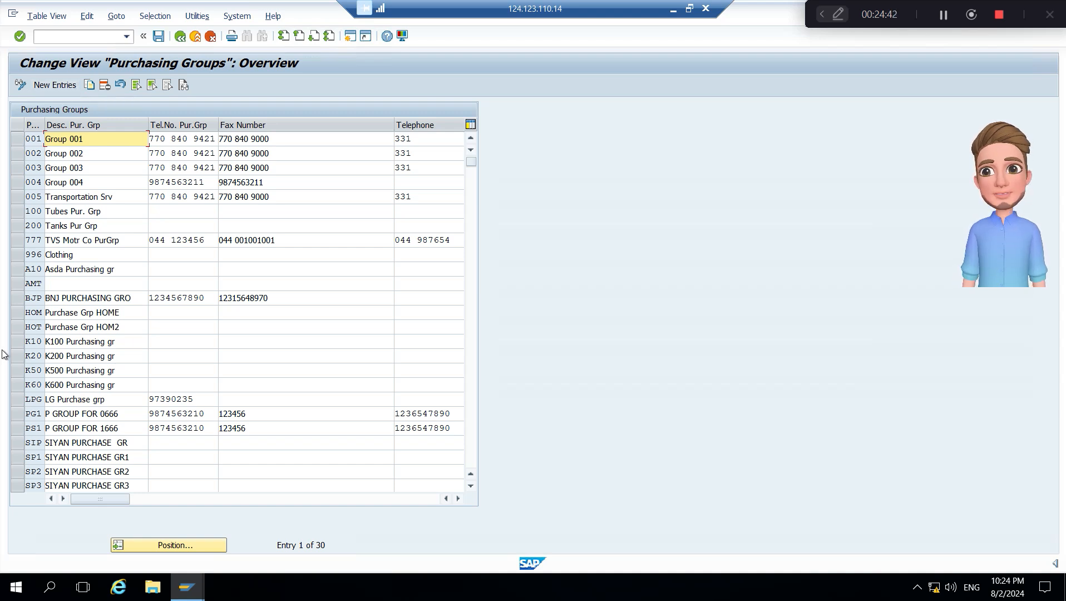
- Copy purchasing groups K10 and K20 together, and set the code of the K10 copy to B10
{"action": "left_click", "coordinate": [16, 342]}
{"action": "left_click", "coordinate": [16, 356]}
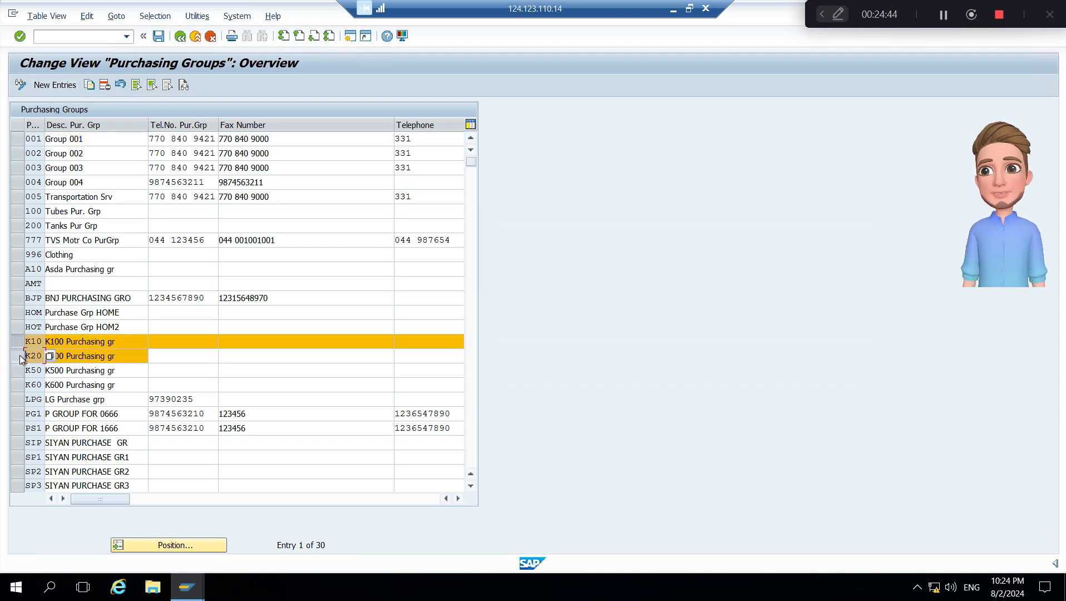
{"action": "left_click", "coordinate": [88, 84]}
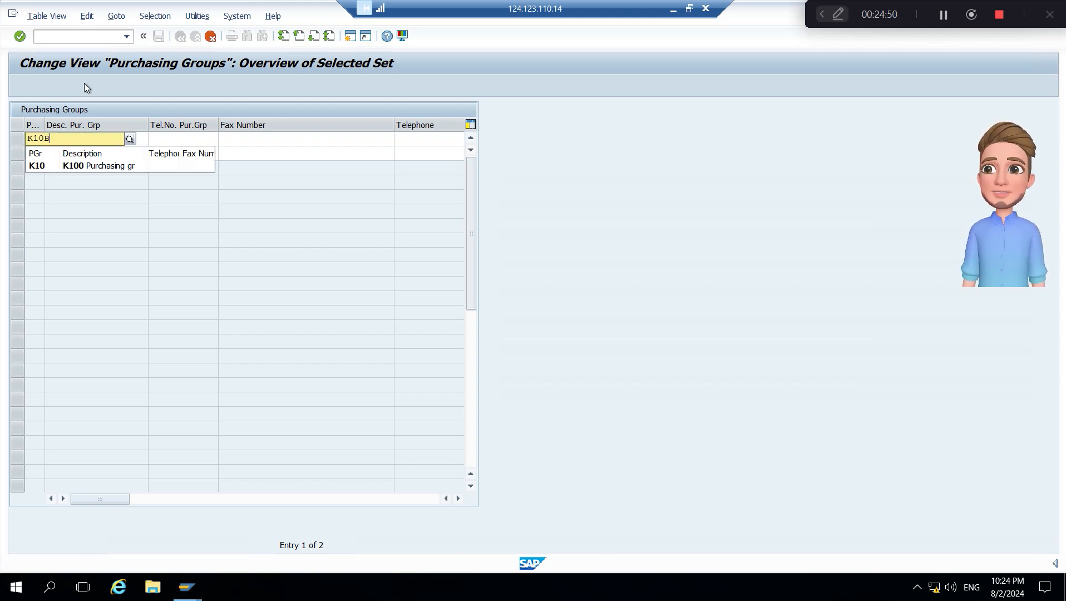
{"action": "key", "text": "BackSpace"}
{"action": "key", "text": "BackSpace"}
{"action": "key", "text": "BackSpace"}
{"action": "type", "text": "B10"}
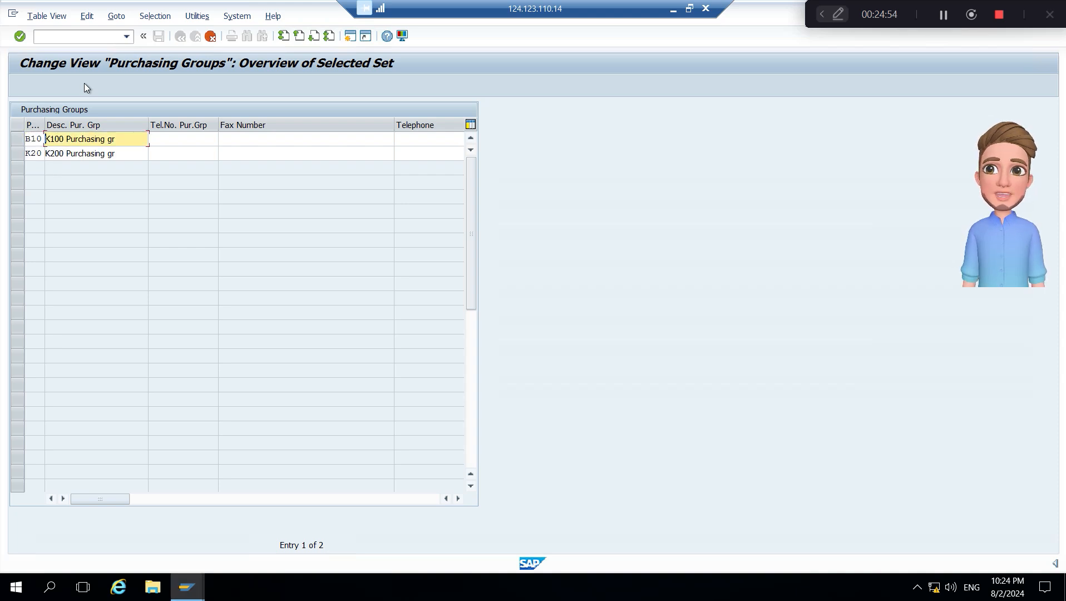
{"action": "type", "text": "b"}
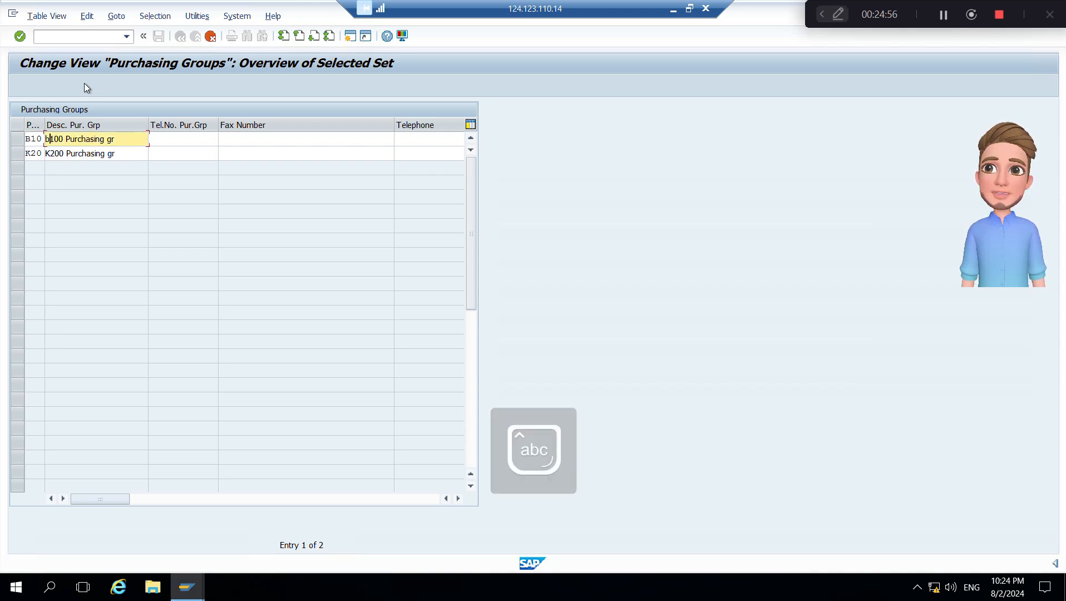
- Set the description of purchasing group B10 to "B100Purchasing gr"
{"action": "key", "text": "BackSpace"}
{"action": "key", "text": "Caps_Lock"}
{"action": "type", "text": "B"}
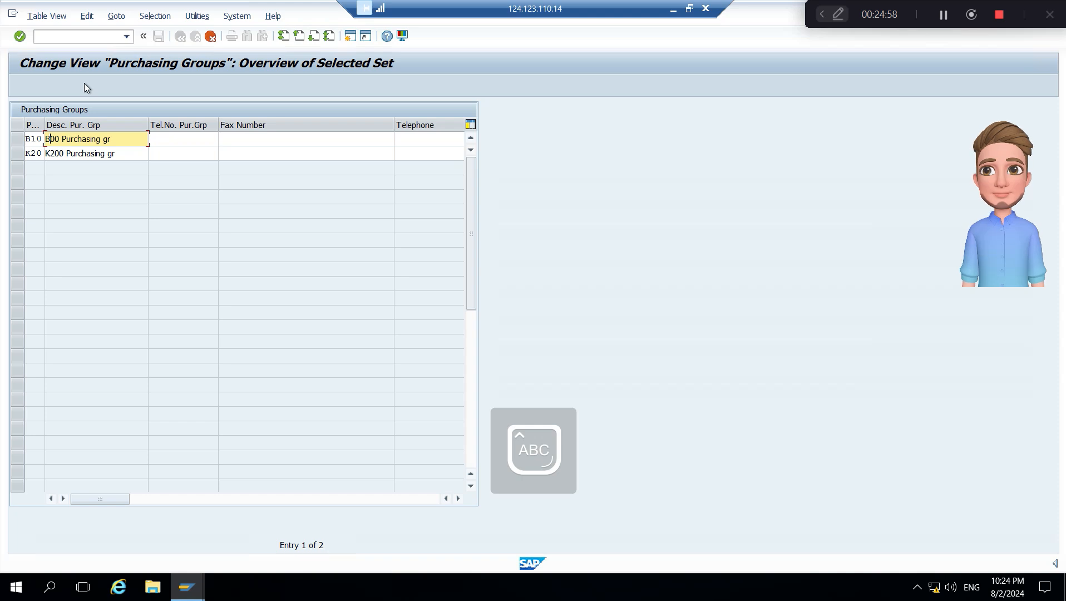
{"action": "type", "text": "100"}
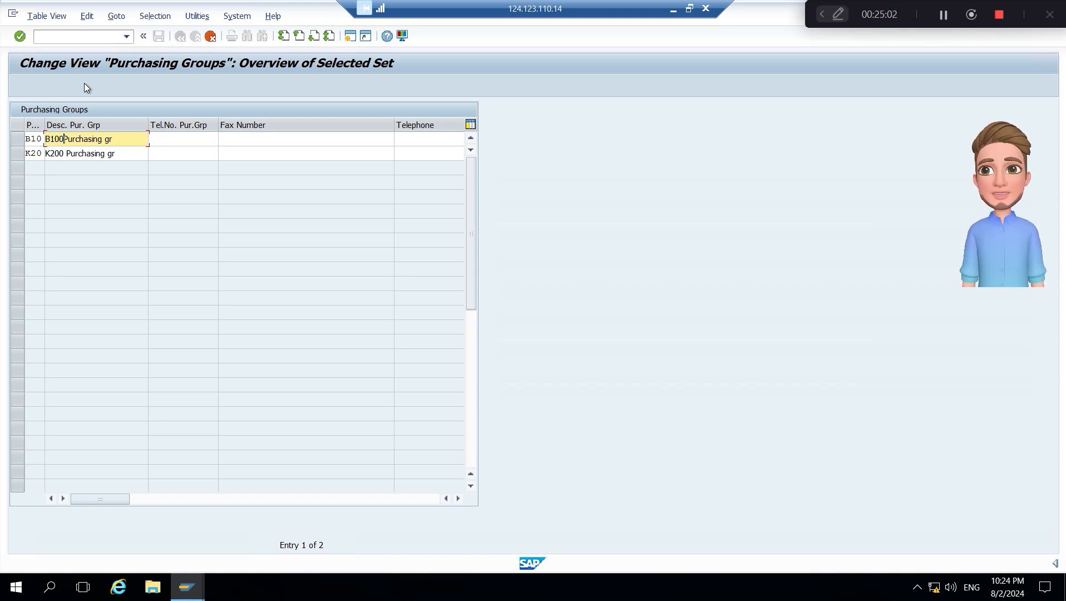
- Describe the K20 copy as "B200 Purchasing gr", set its purchasing group code to B20, and confirm the copied entries
{"action": "key", "text": "Down"}
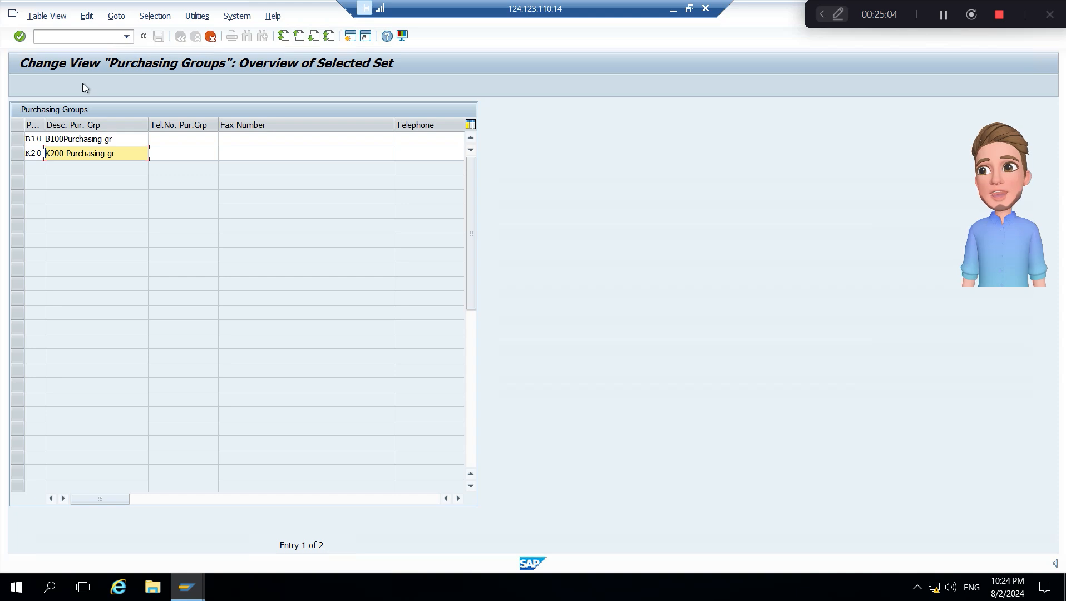
{"action": "type", "text": "B"}
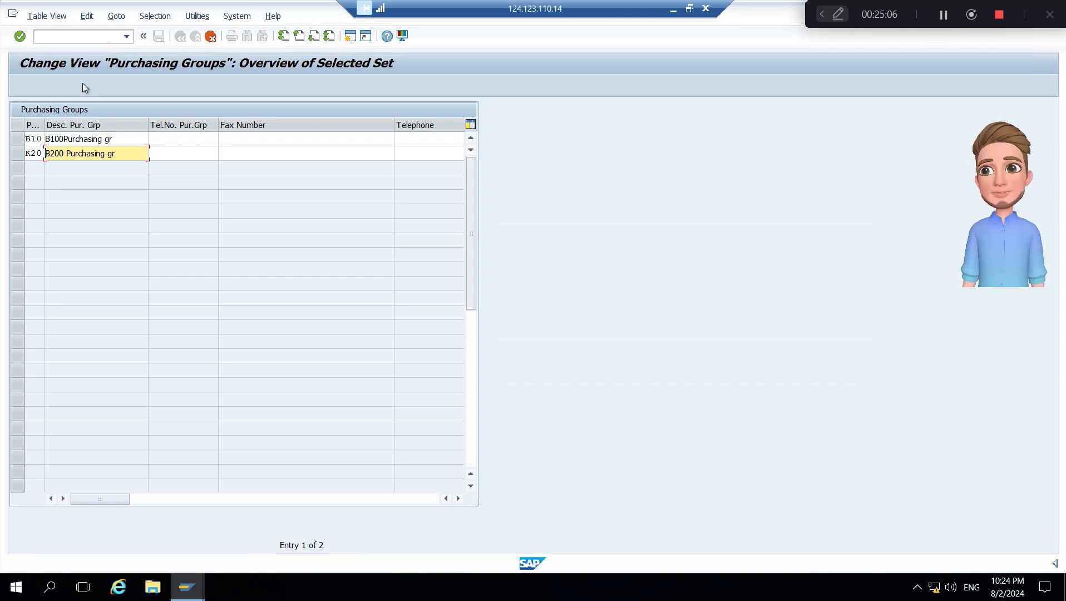
{"action": "key", "text": "shift+Tab"}
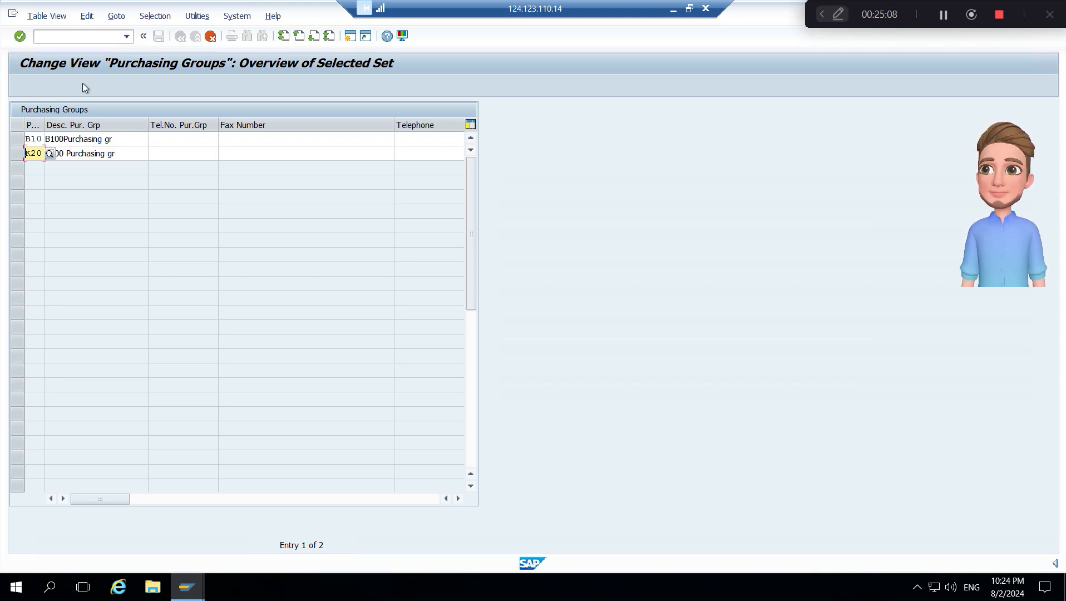
{"action": "type", "text": "B"}
{"action": "key", "text": "BackSpace"}
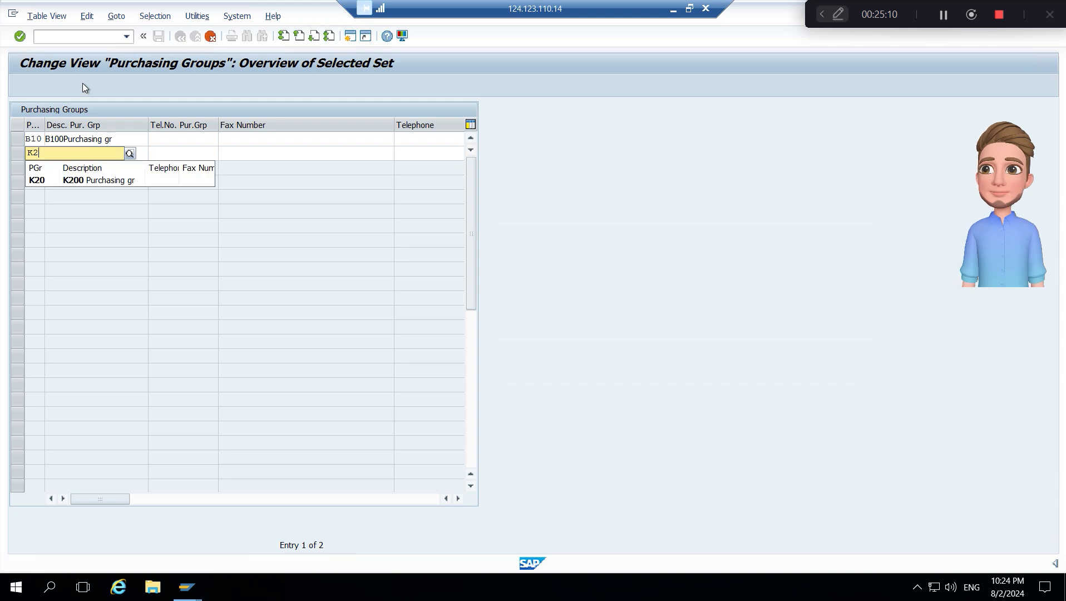
{"action": "key", "text": "Delete"}
{"action": "key", "text": "Delete"}
{"action": "key", "text": "Delete"}
{"action": "type", "text": "B"}
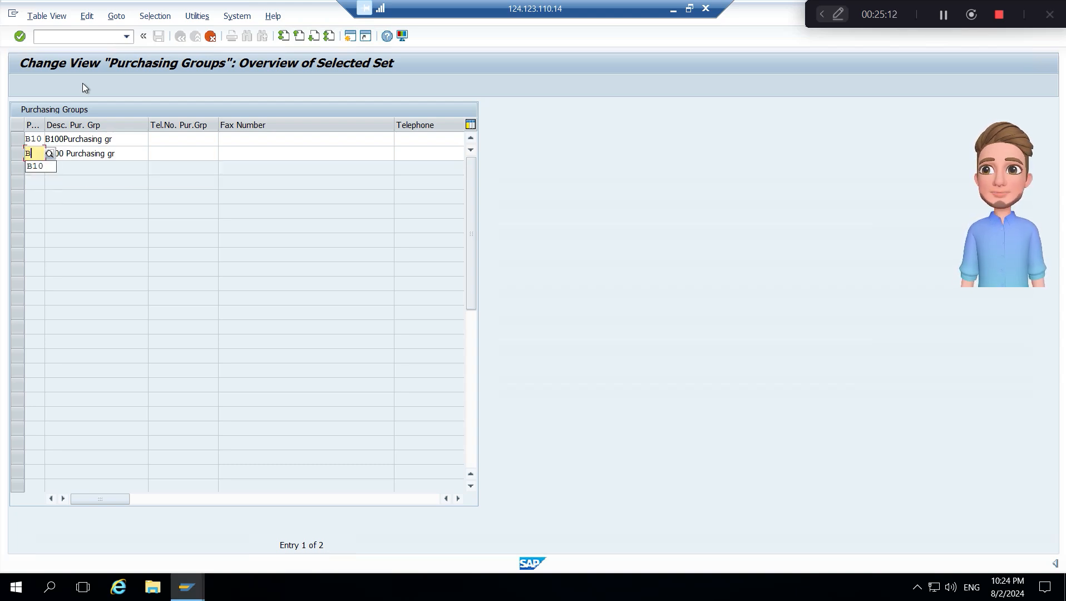
{"action": "type", "text": "20"}
{"action": "key", "text": "Return"}
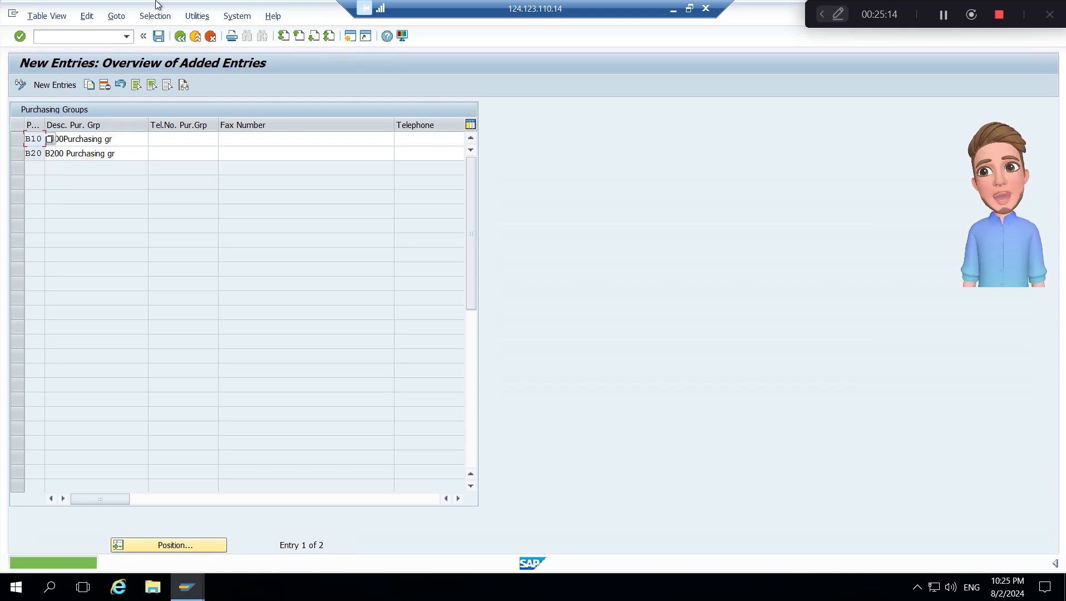
- Save the new purchasing groups under the customizing request for BB10 Company org configurations and return to the IMG structure
{"action": "left_click", "coordinate": [159, 36]}
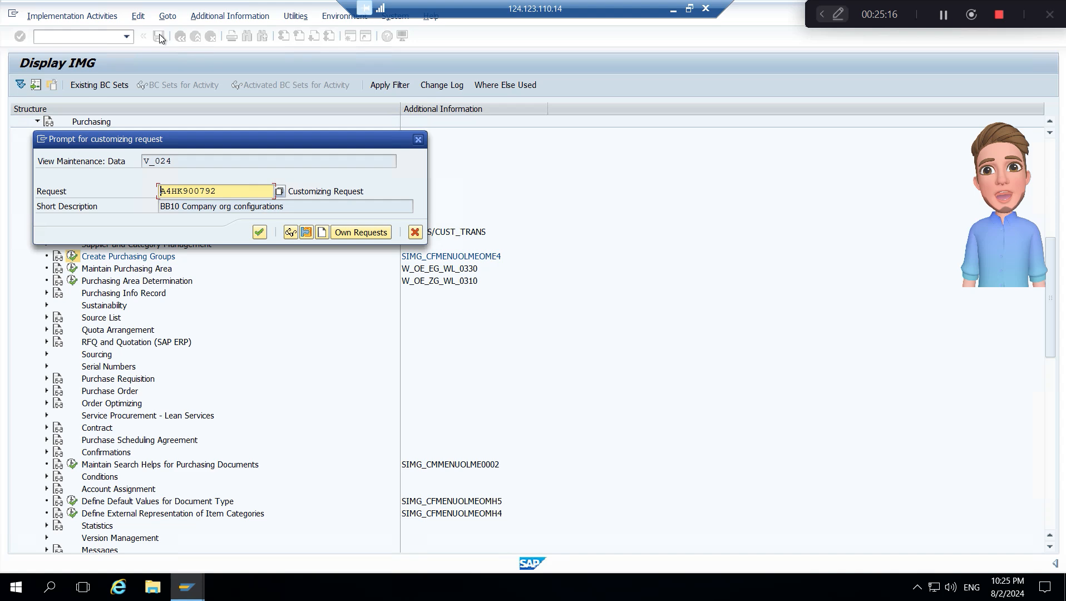
{"action": "left_click", "coordinate": [260, 232]}
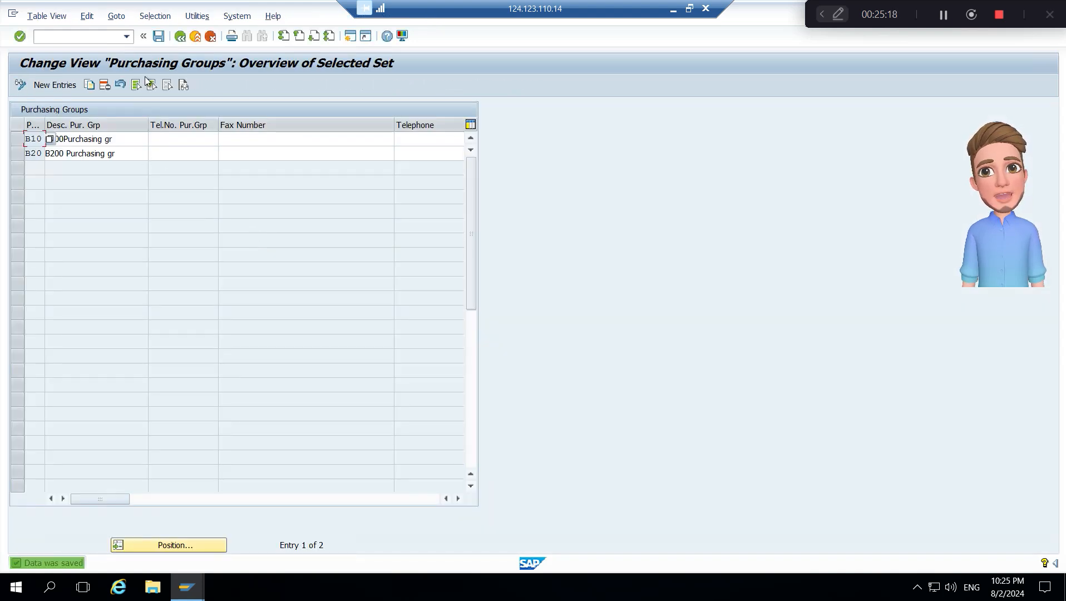
{"action": "left_click", "coordinate": [158, 36]}
{"action": "left_click", "coordinate": [180, 38]}
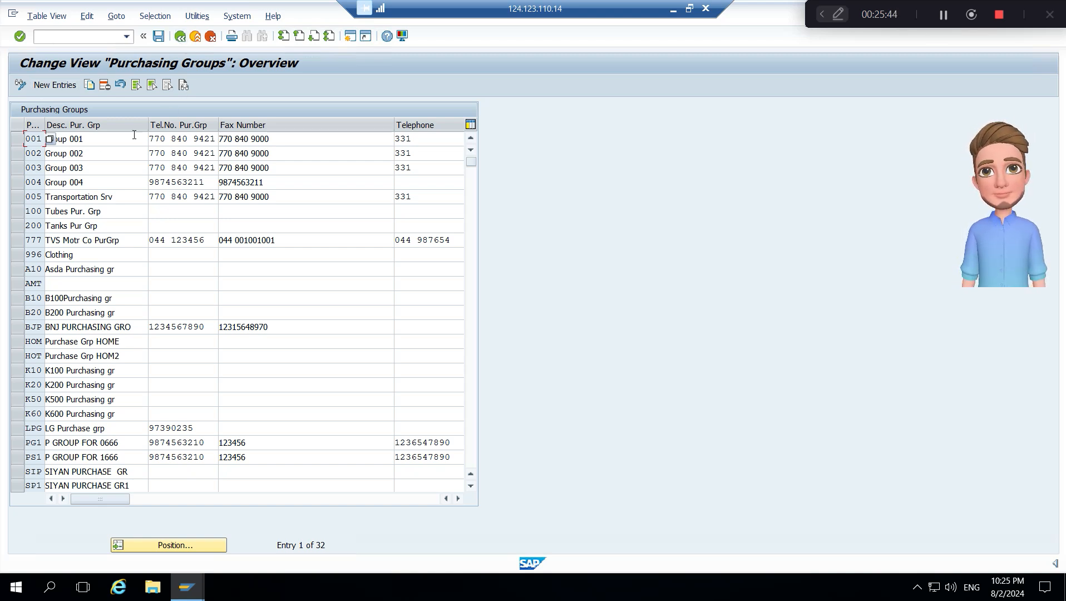
{"action": "left_click", "coordinate": [158, 38]}
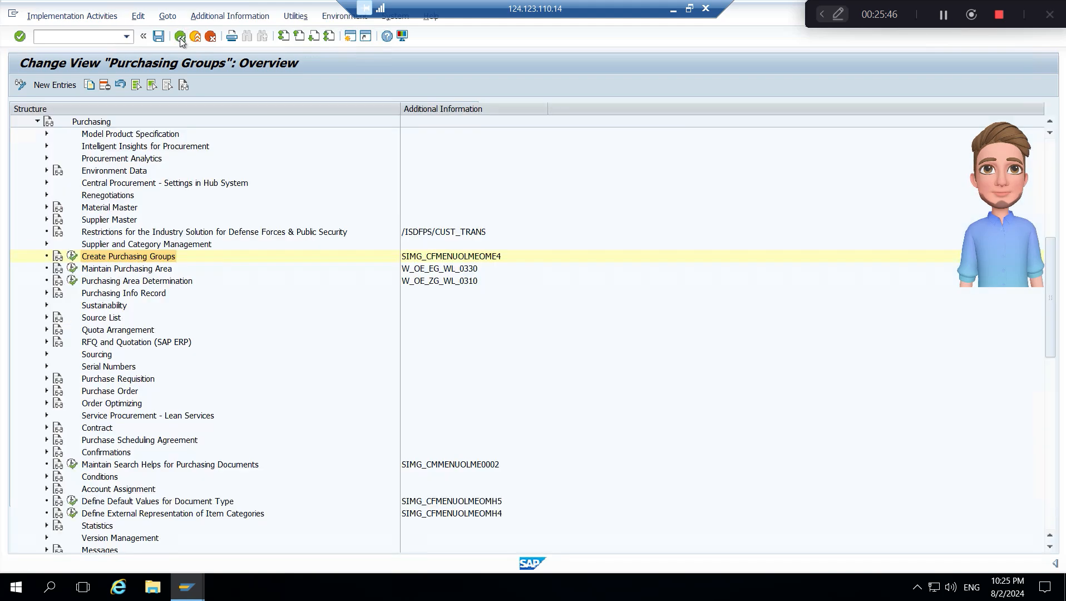
{"action": "left_click", "coordinate": [180, 38]}
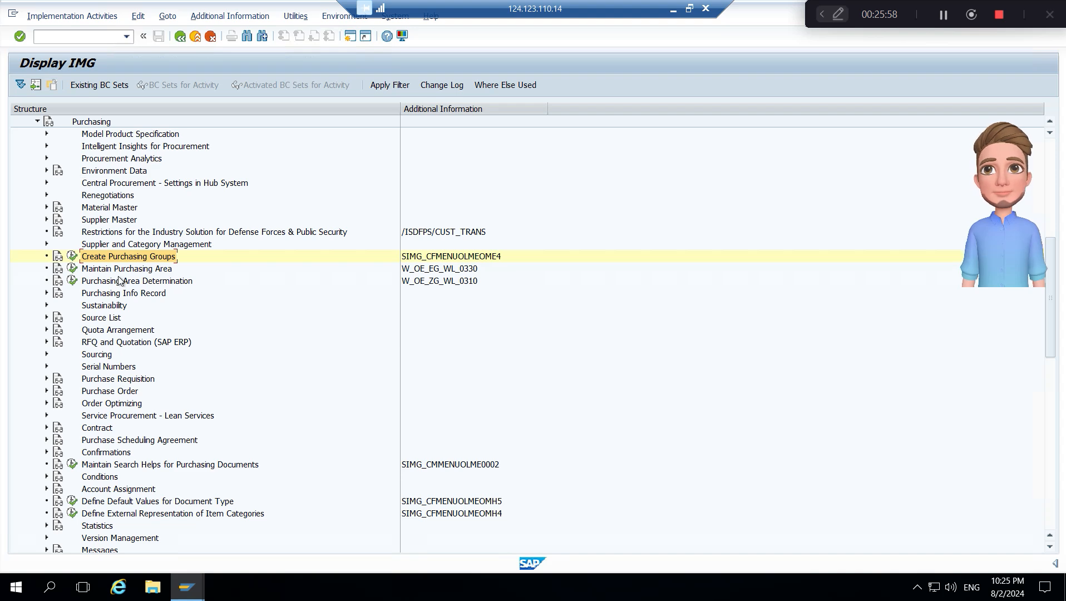
- Expand Purchase Order under Purchasing and open the Set Tolerance Limits for Price Variance activity
{"action": "left_click", "coordinate": [95, 122]}
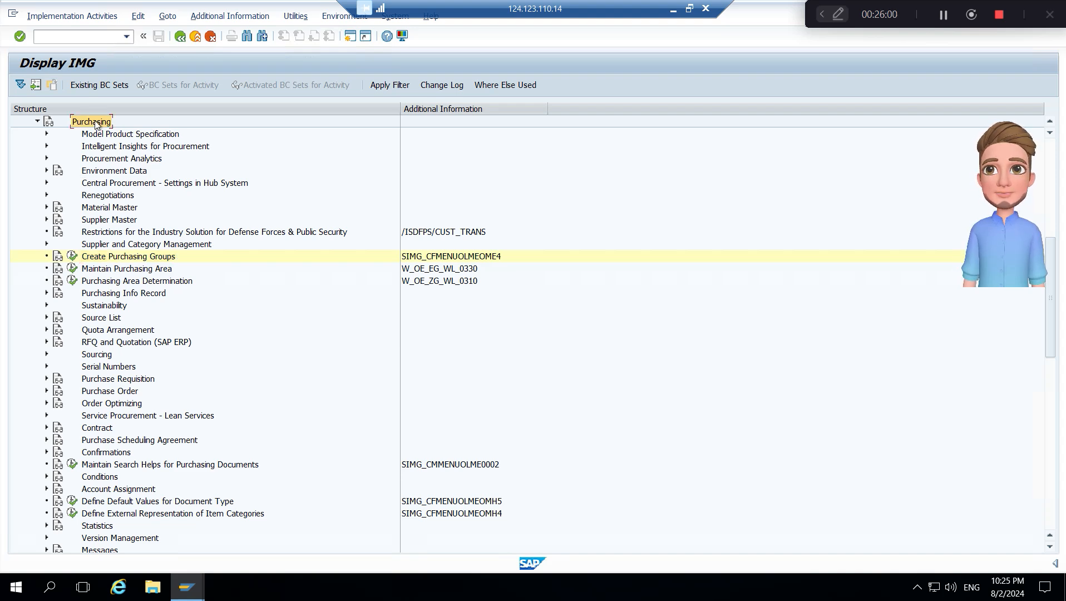
{"action": "double_click", "coordinate": [94, 122]}
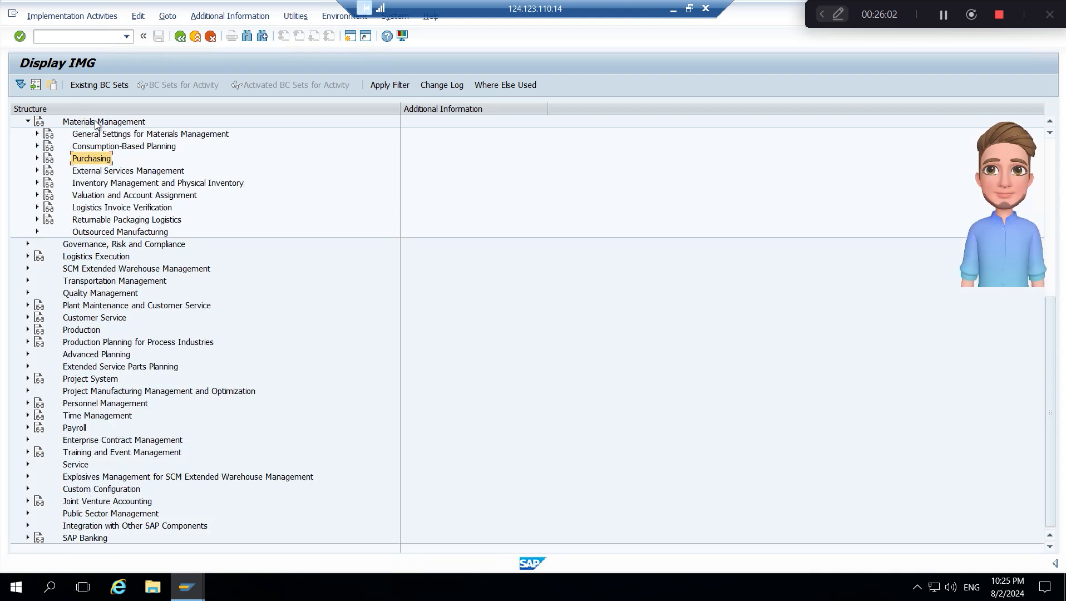
{"action": "key", "text": "Right"}
{"action": "key", "text": "Down"}
{"action": "key", "text": "Down"}
{"action": "key", "text": "Down"}
{"action": "key", "text": "Down"}
{"action": "key", "text": "Down"}
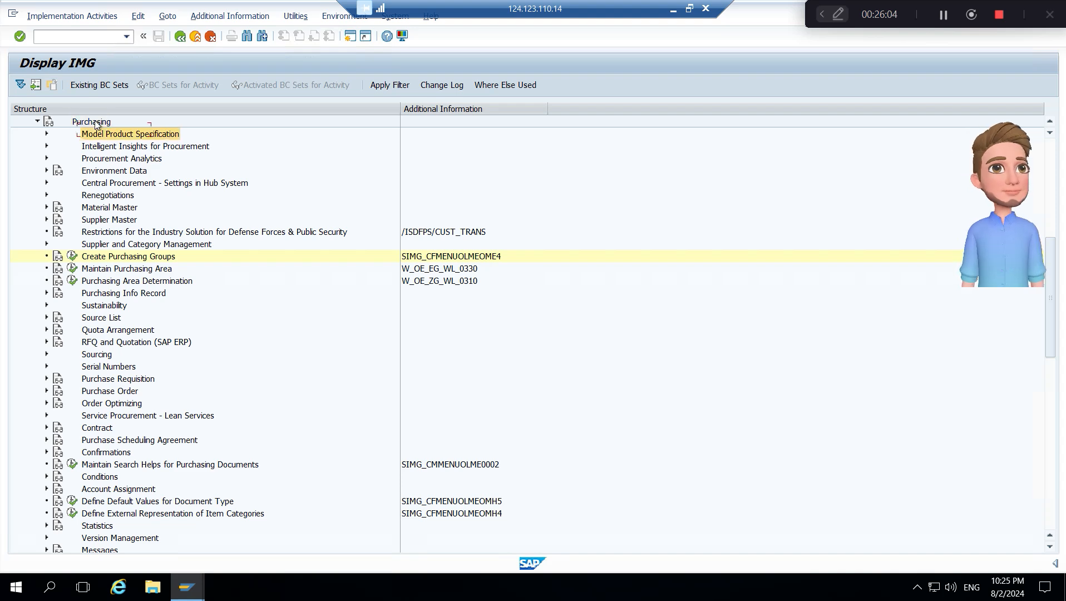
{"action": "key", "text": "Down"}
{"action": "key", "text": "Down"}
{"action": "key", "text": "Down"}
{"action": "key", "text": "Down"}
{"action": "key", "text": "Down"}
{"action": "key", "text": "Down"}
{"action": "key", "text": "Down"}
{"action": "key", "text": "Down"}
{"action": "key", "text": "Down"}
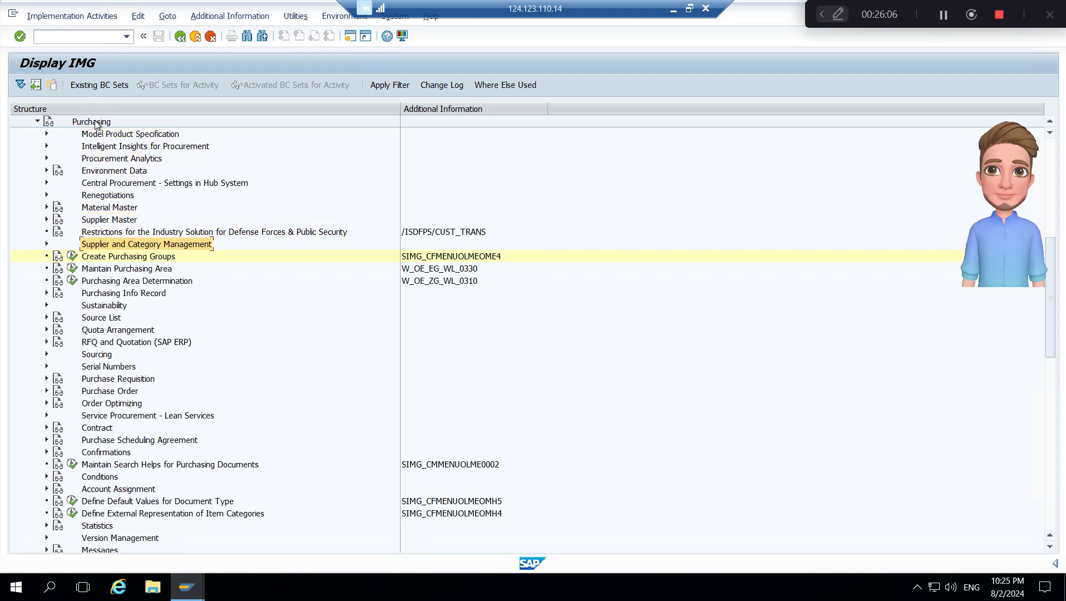
{"action": "key", "text": "Down"}
{"action": "key", "text": "Down"}
{"action": "key", "text": "Down"}
{"action": "key", "text": "Down"}
{"action": "key", "text": "Down"}
{"action": "key", "text": "Down"}
{"action": "key", "text": "Down"}
{"action": "key", "text": "Down"}
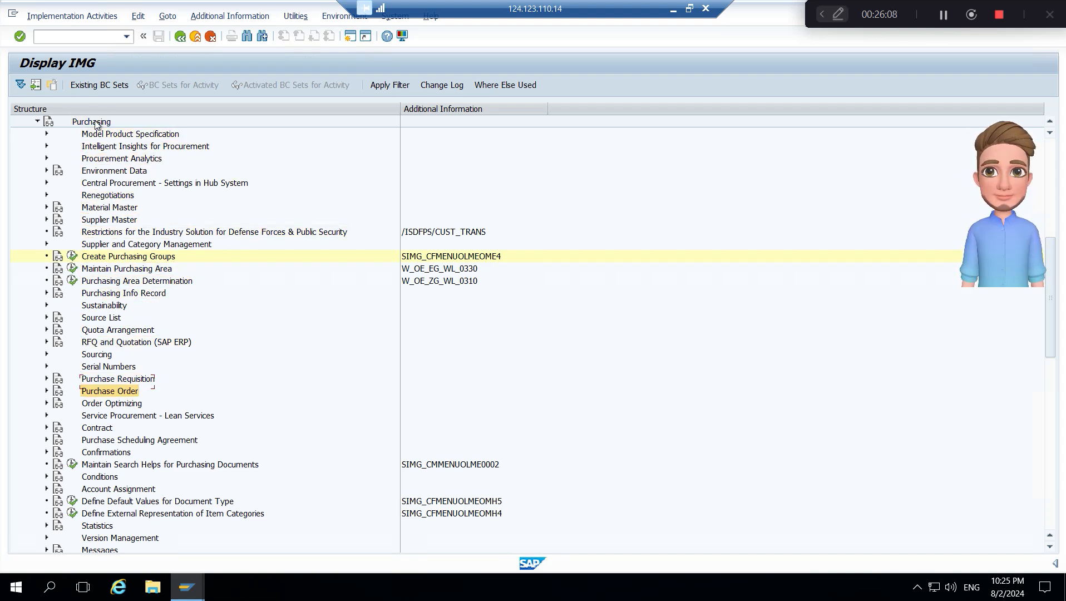
{"action": "key", "text": "Right"}
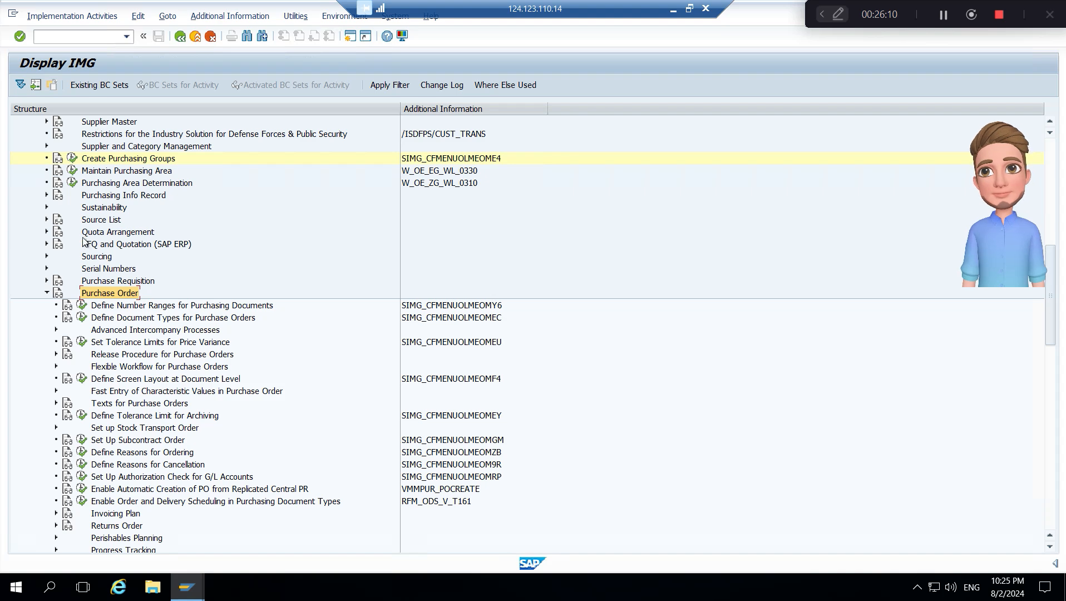
{"action": "left_click", "coordinate": [82, 342]}
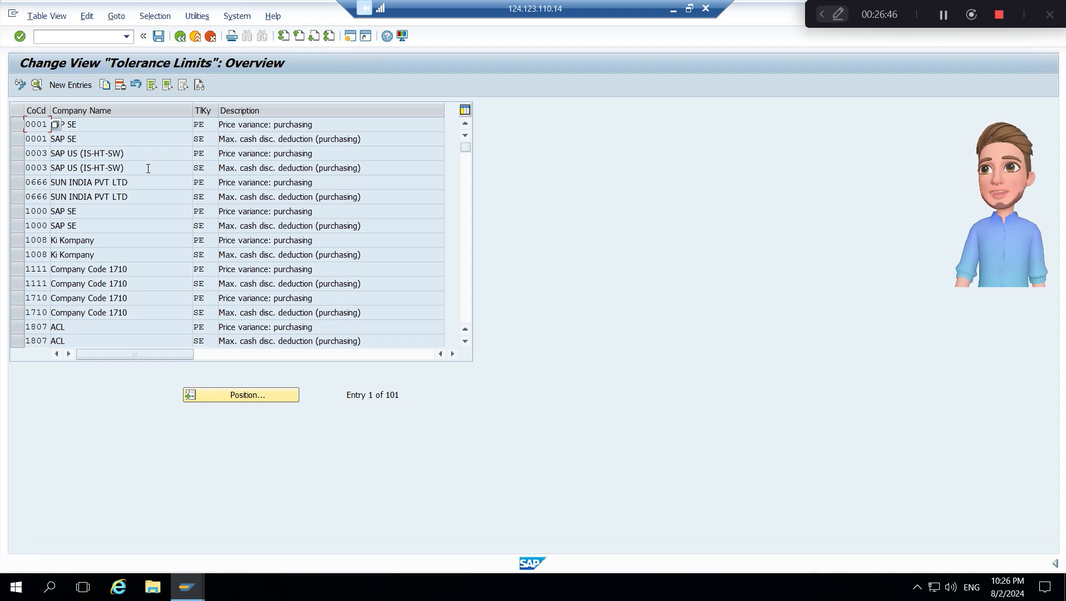
- Select the PE and SE tolerance entries of company code 0001 and start copying them
{"action": "left_click", "coordinate": [284, 123]}
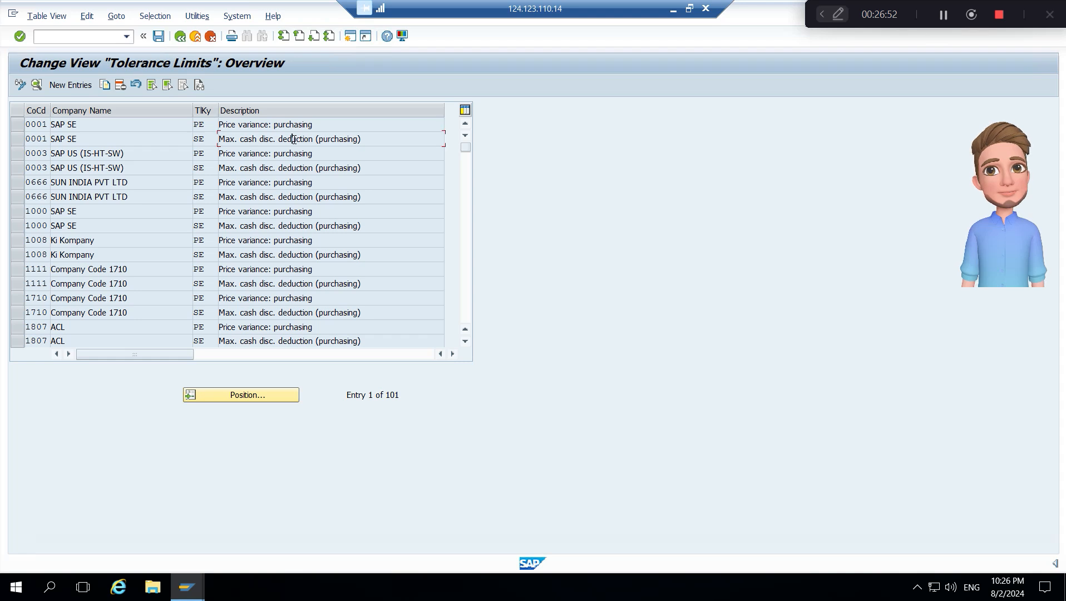
{"action": "left_click", "coordinate": [292, 139]}
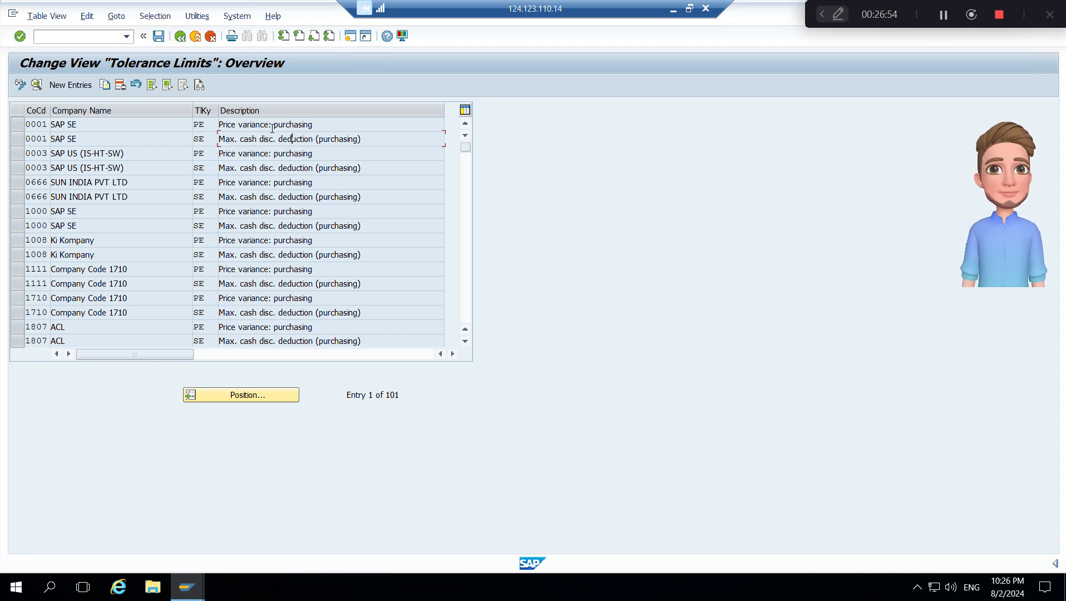
{"action": "left_click", "coordinate": [19, 125]}
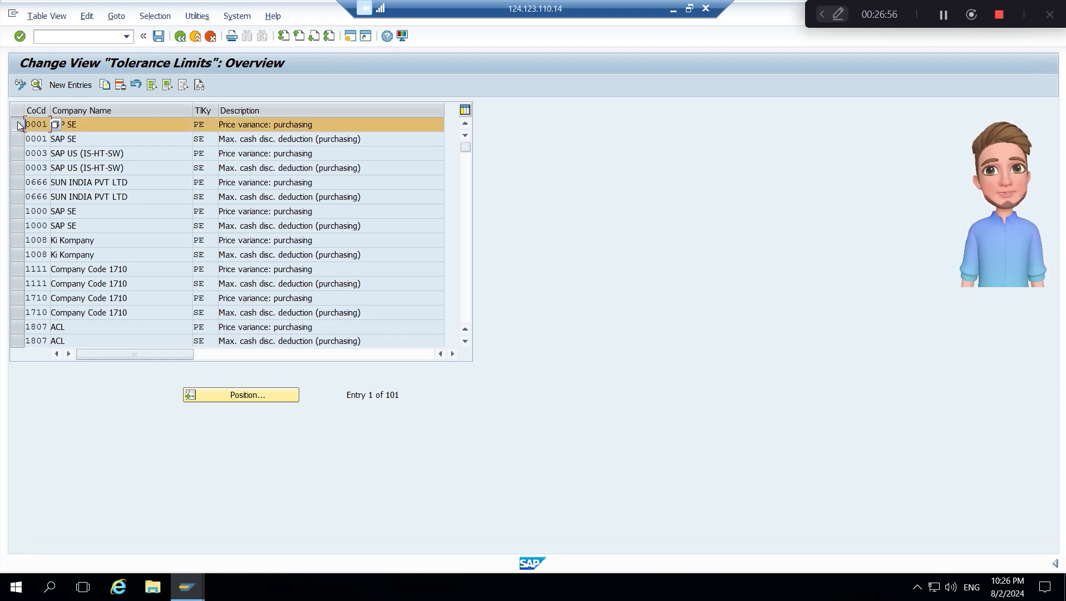
{"action": "left_click", "coordinate": [19, 139]}
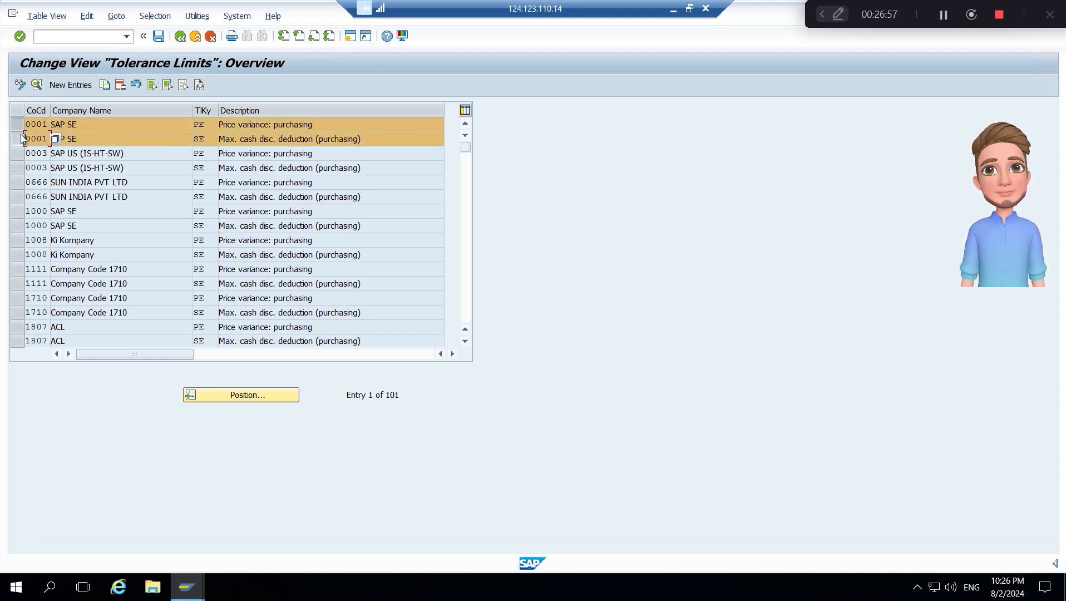
{"action": "left_click", "coordinate": [106, 85]}
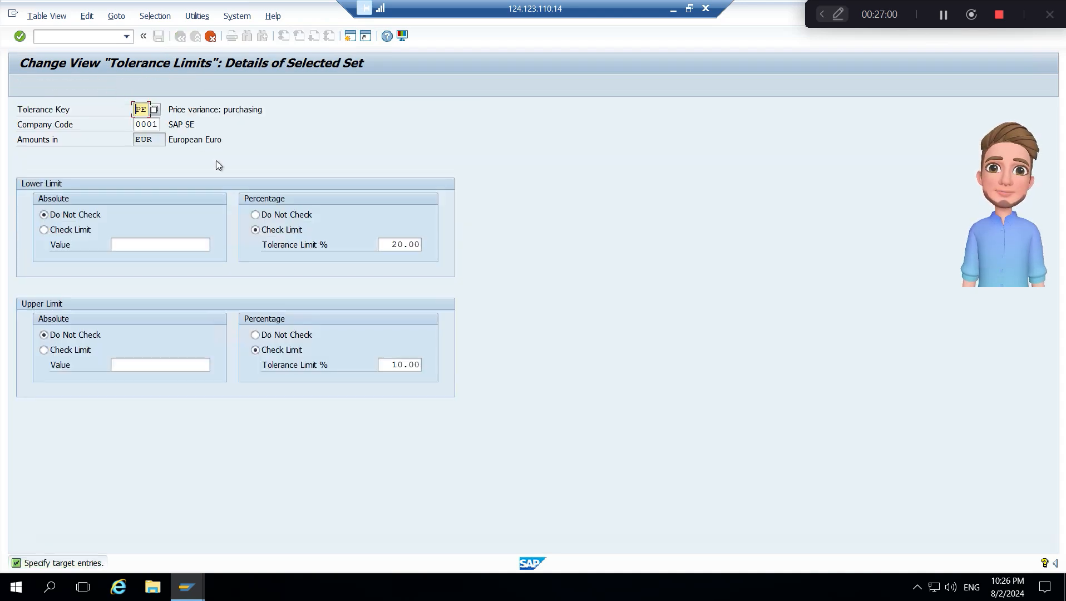
- Set the company code of the copied PE price variance entry to B100 and confirm it
{"action": "key", "text": "Tab"}
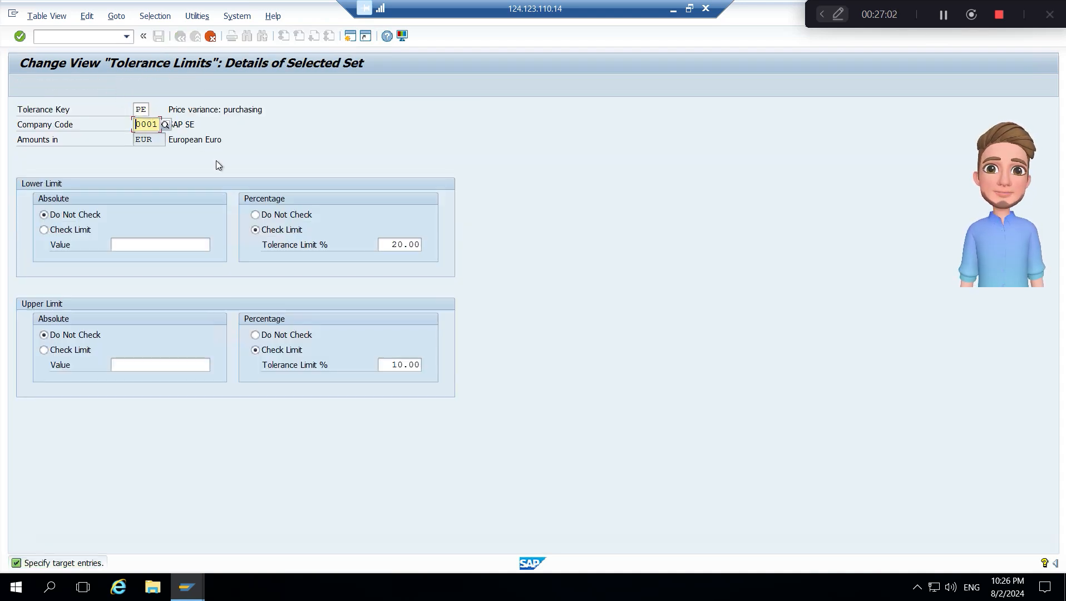
{"action": "key", "text": "Delete"}
{"action": "key", "text": "Delete"}
{"action": "key", "text": "Delete"}
{"action": "key", "text": "Delete"}
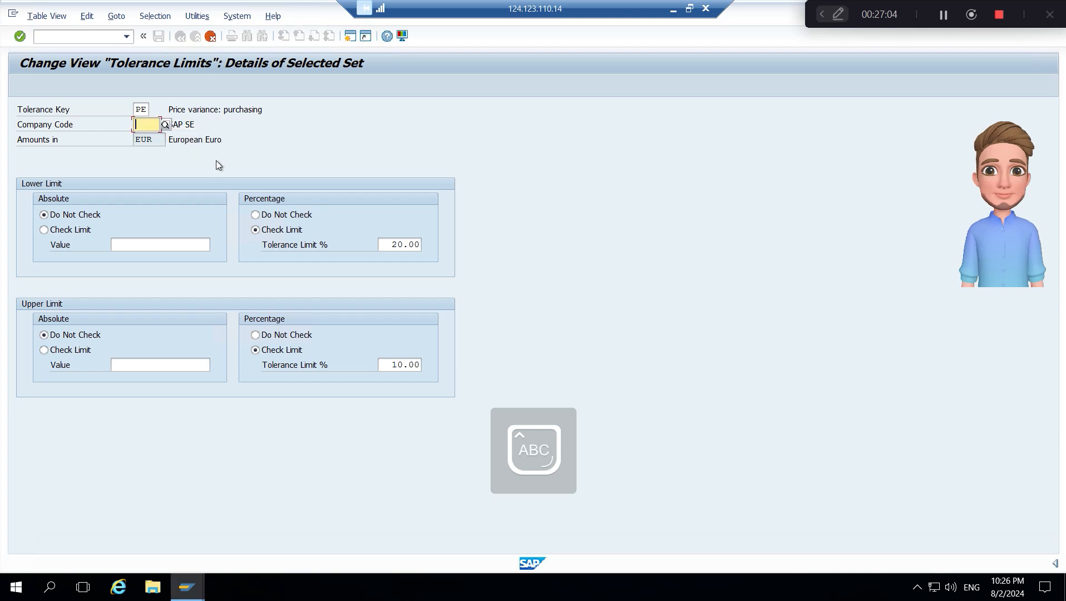
{"action": "type", "text": "T100"}
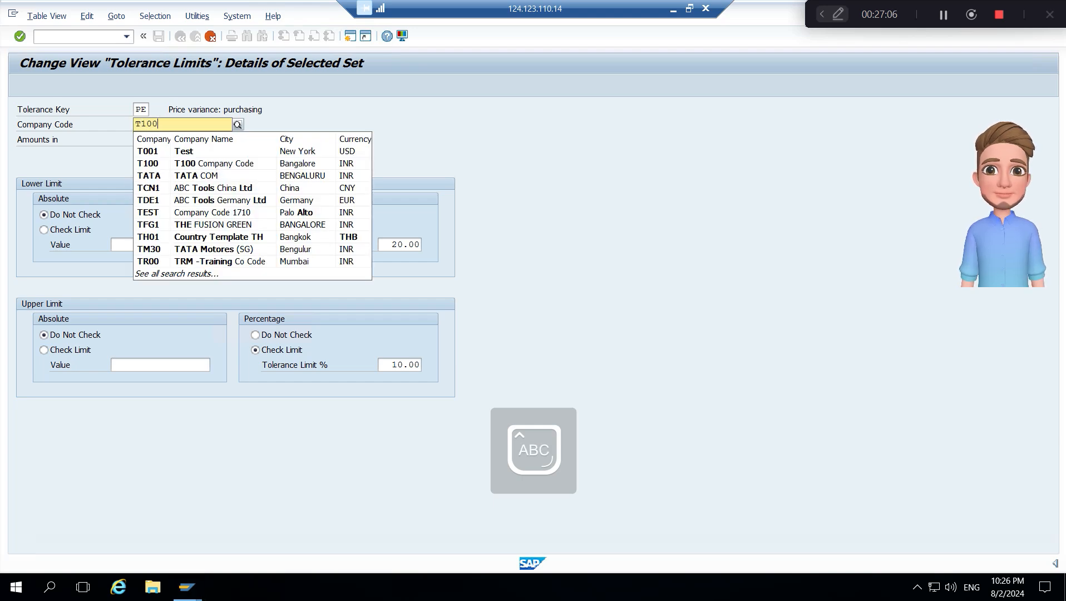
{"action": "key", "text": "BackSpace"}
{"action": "key", "text": "BackSpace"}
{"action": "key", "text": "BackSpace"}
{"action": "key", "text": "BackSpace"}
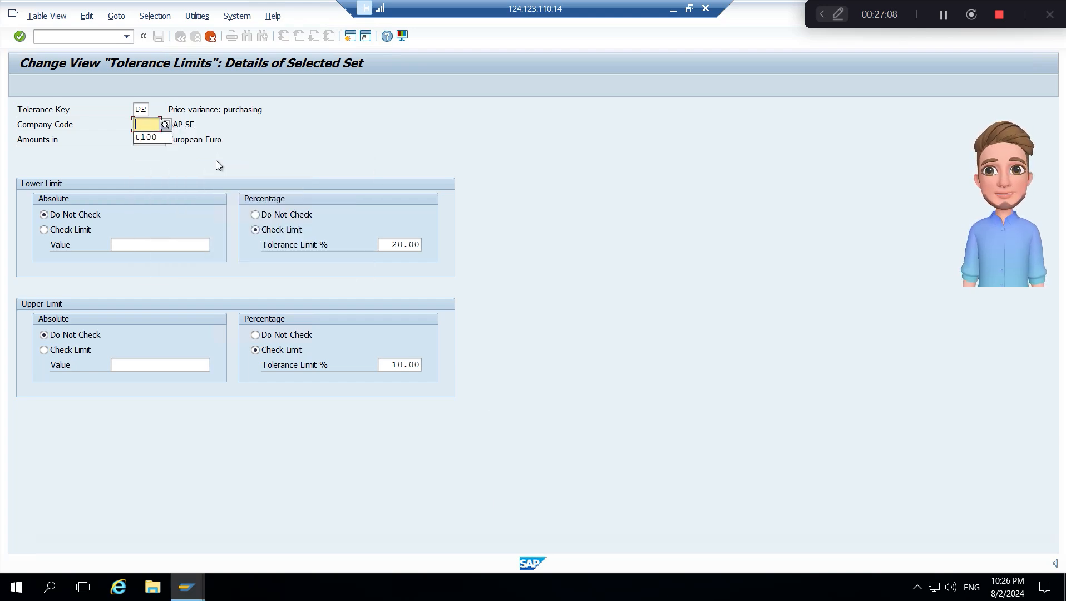
{"action": "type", "text": "B10"}
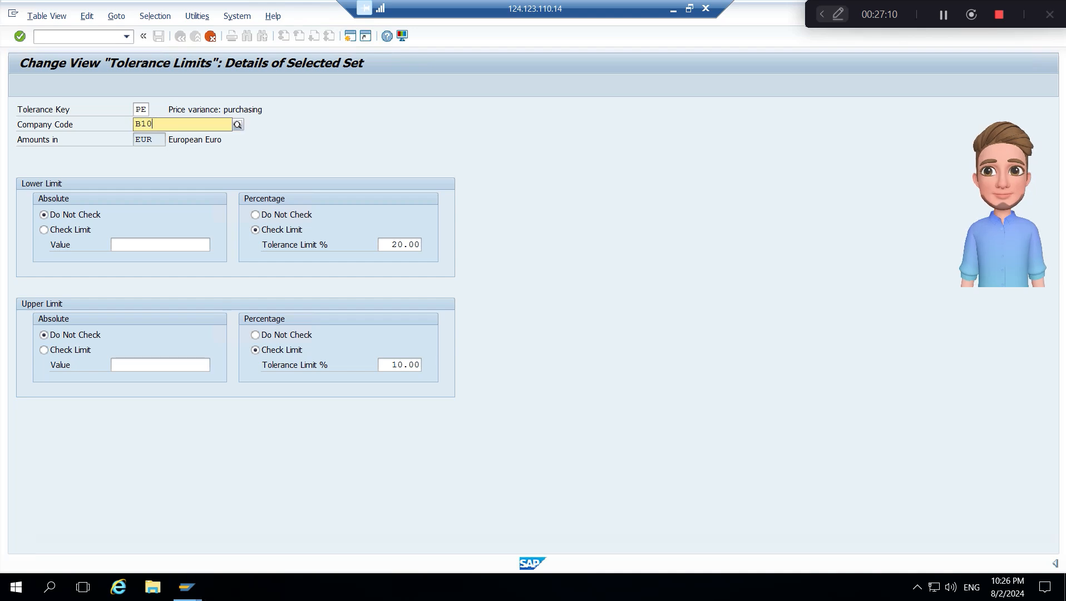
{"action": "type", "text": "0"}
{"action": "key", "text": "Return"}
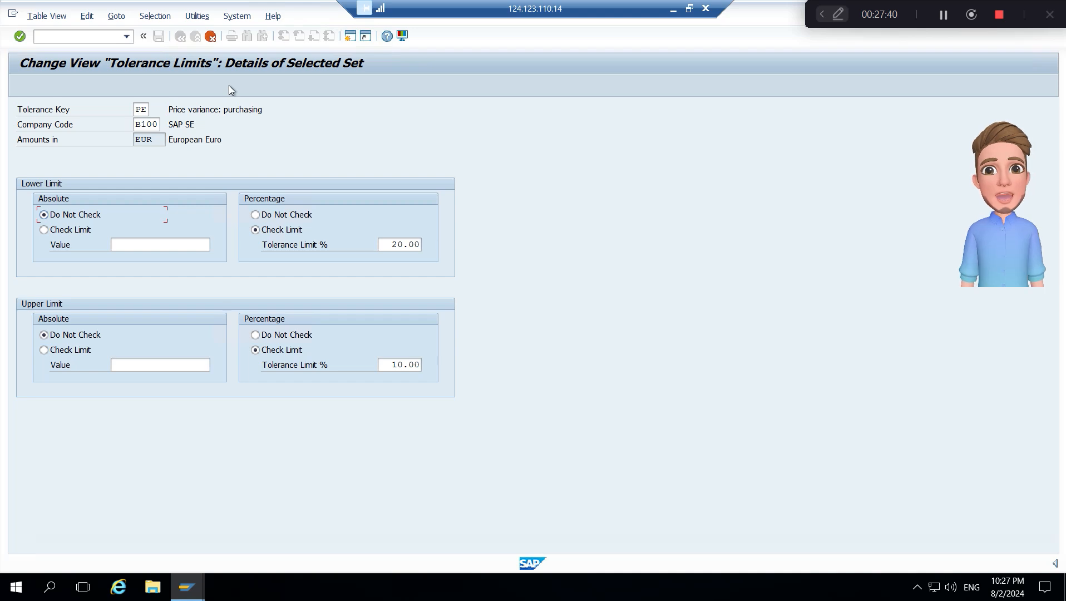
{"action": "key", "text": "Return"}
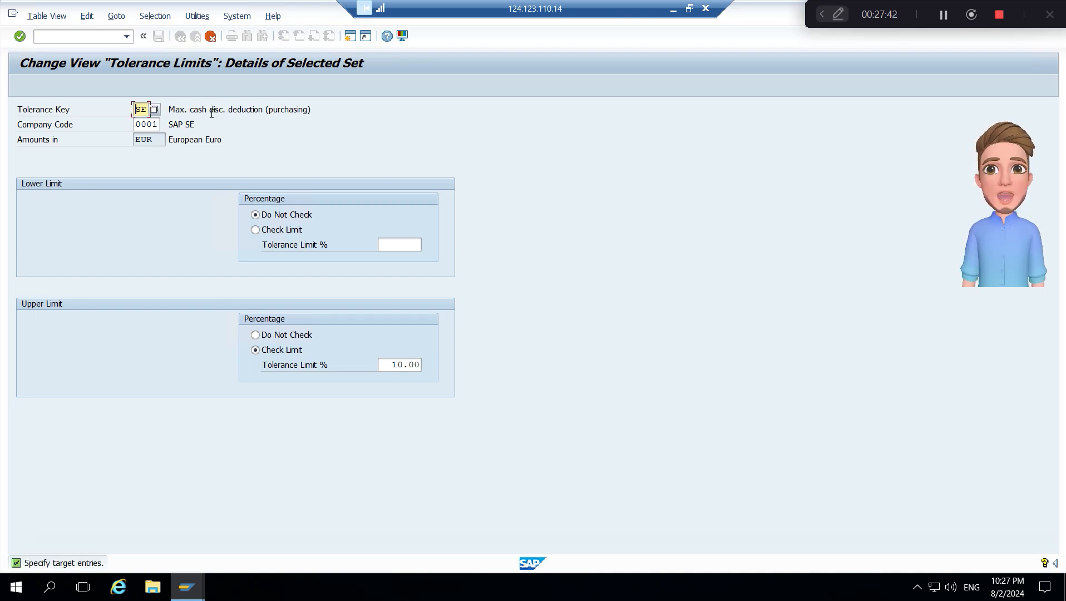
- Assign company code B100 to the copied SE maximum cash discount entry and confirm the copy
{"action": "key", "text": "Tab"}
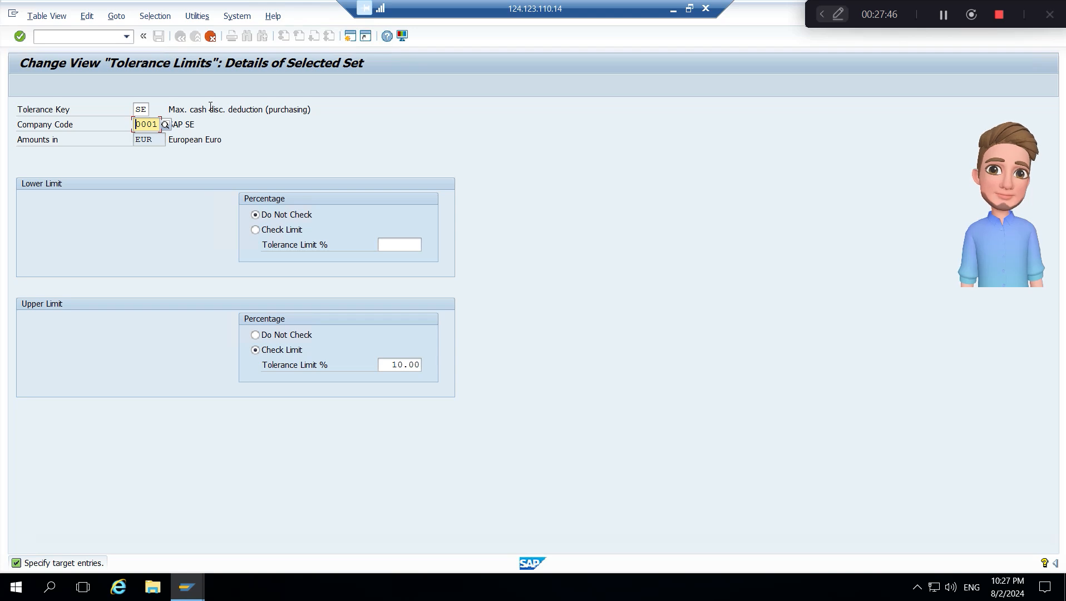
{"action": "key", "text": "End"}
{"action": "type", "text": "B100"}
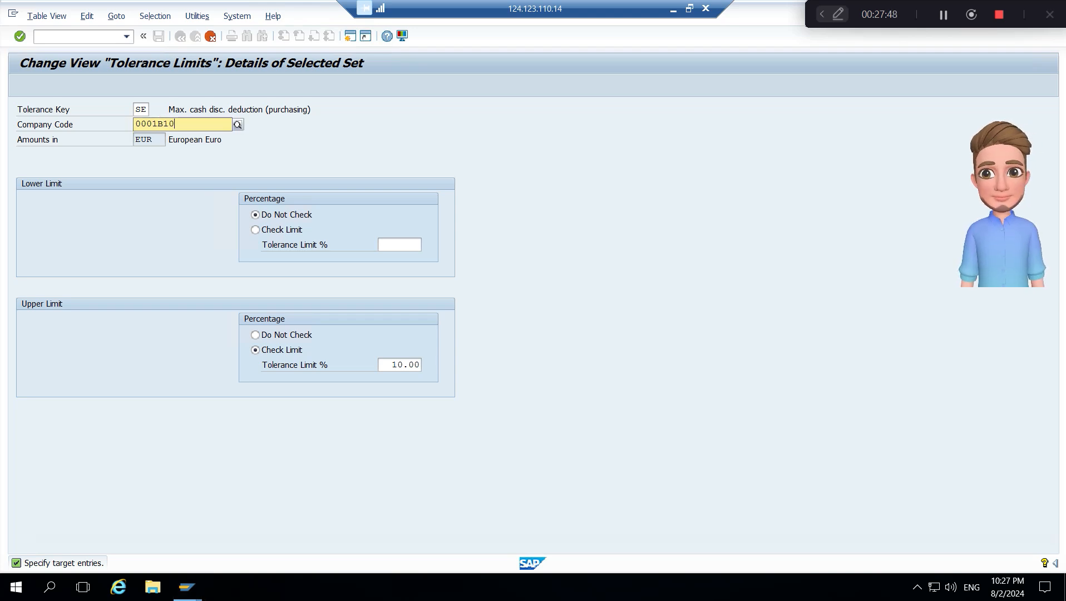
{"action": "key", "text": "BackSpace"}
{"action": "key", "text": "BackSpace"}
{"action": "key", "text": "BackSpace"}
{"action": "key", "text": "BackSpace"}
{"action": "key", "text": "BackSpace"}
{"action": "key", "text": "BackSpace"}
{"action": "key", "text": "BackSpace"}
{"action": "key", "text": "BackSpace"}
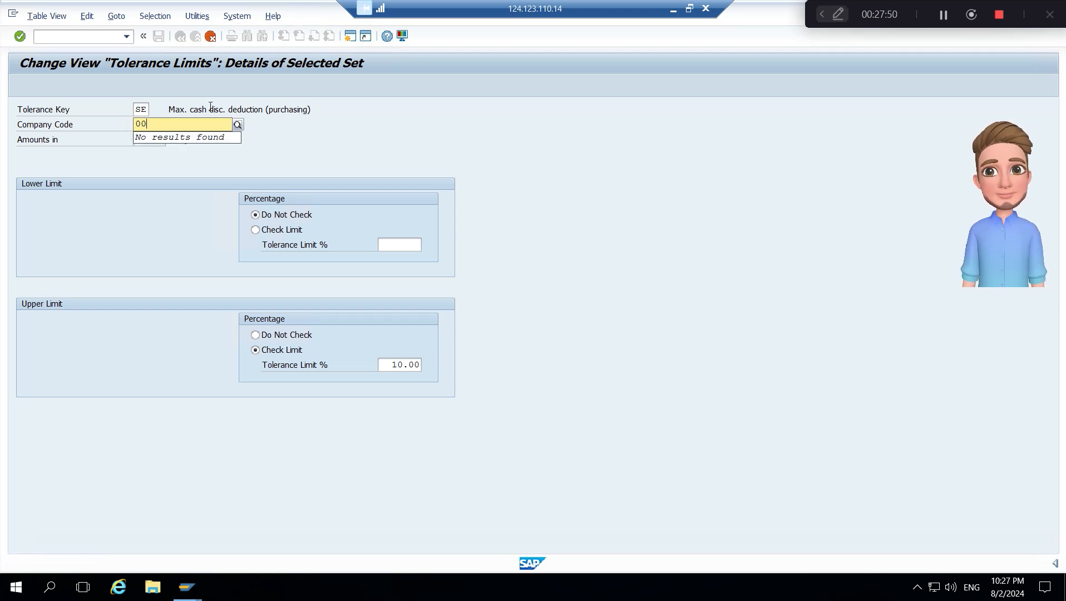
{"action": "type", "text": "B100"}
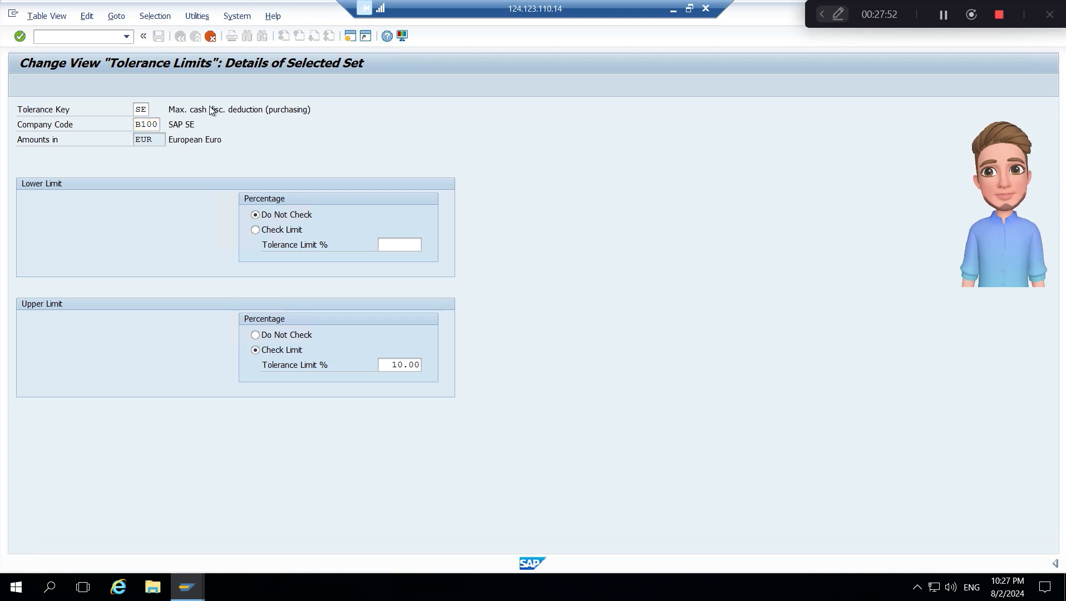
{"action": "key", "text": "Return"}
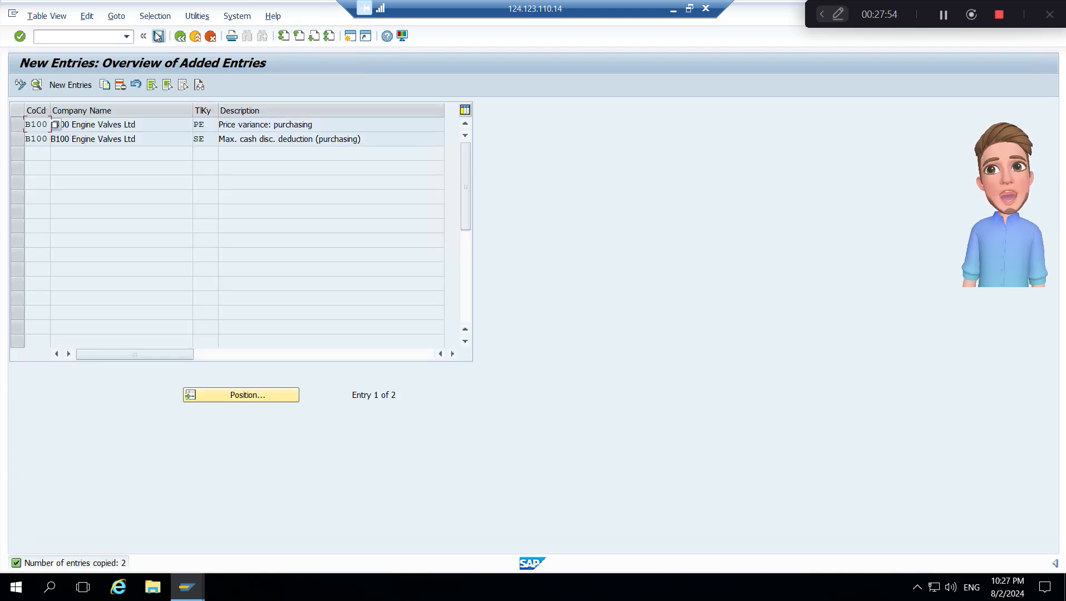
- Save the B100 purchasing tolerance limits under the customizing request for BB10 Company org configurations and return to the IMG structure
{"action": "left_click", "coordinate": [159, 37]}
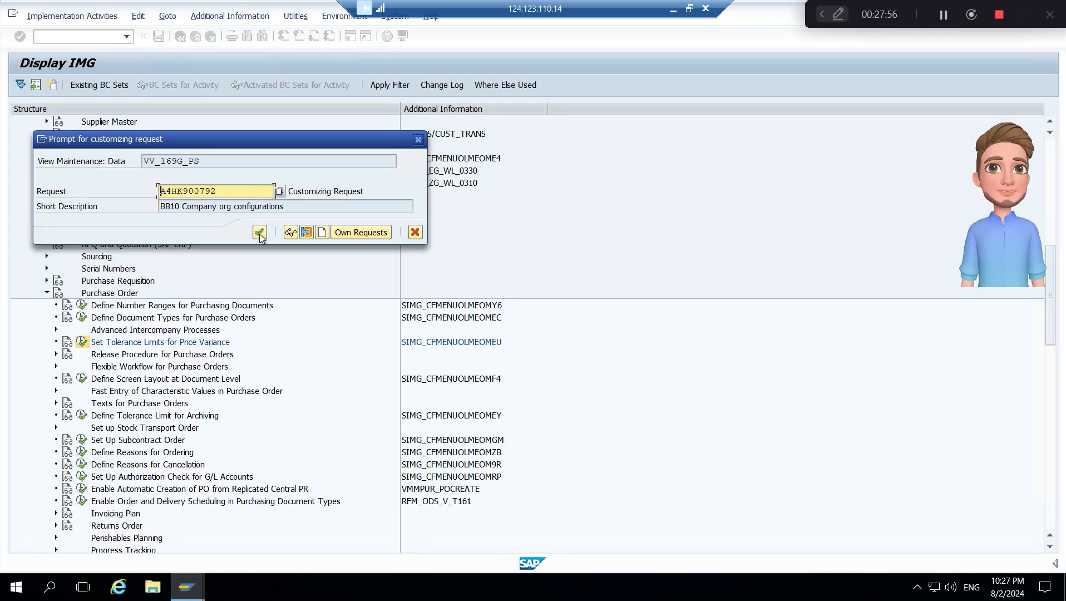
{"action": "left_click", "coordinate": [260, 233]}
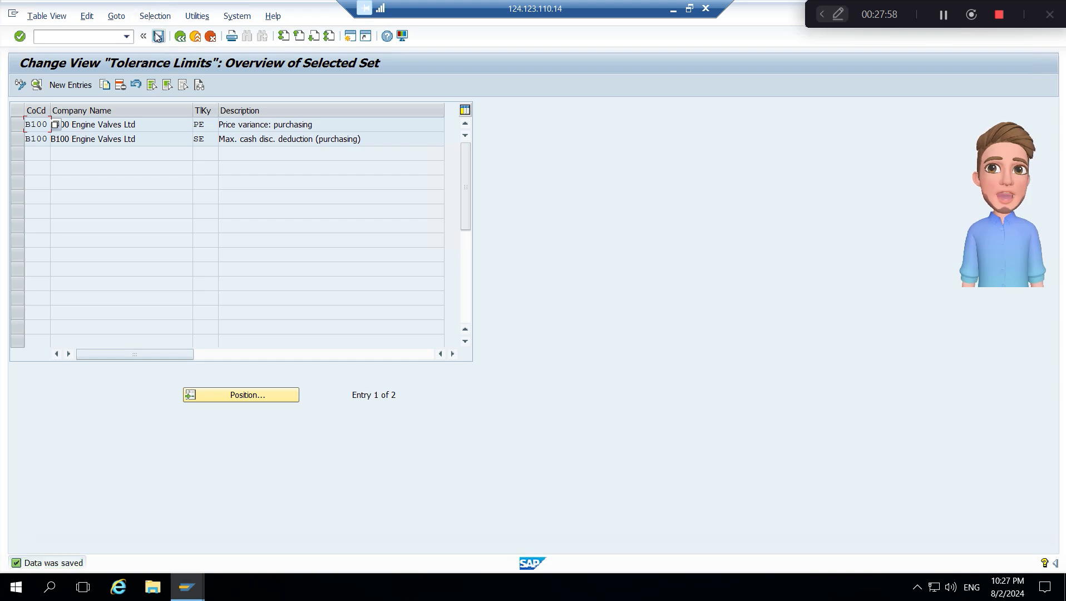
{"action": "left_click", "coordinate": [179, 37]}
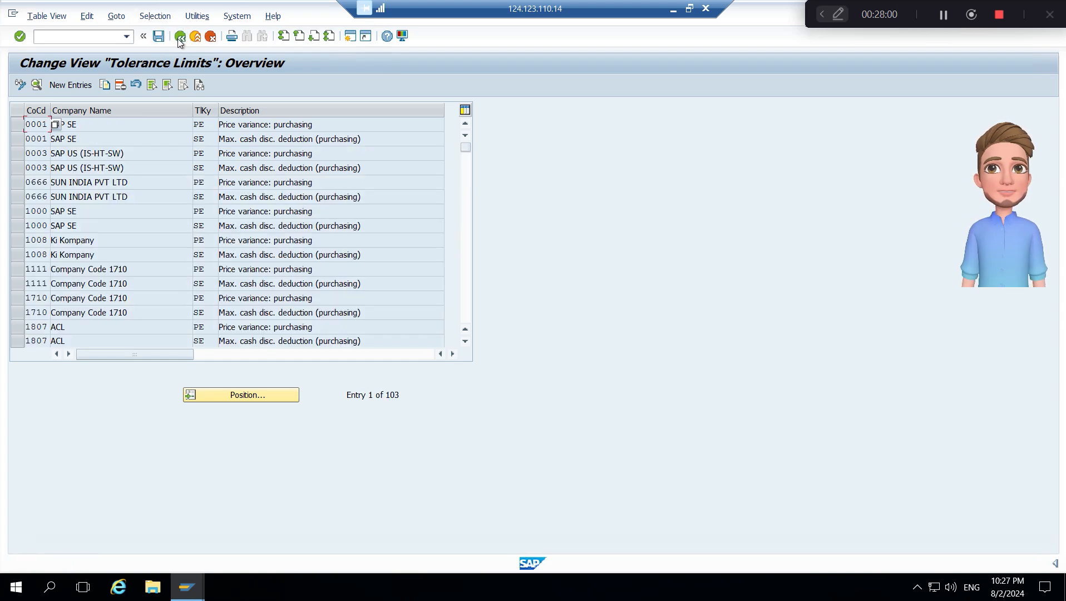
{"action": "left_click", "coordinate": [180, 37]}
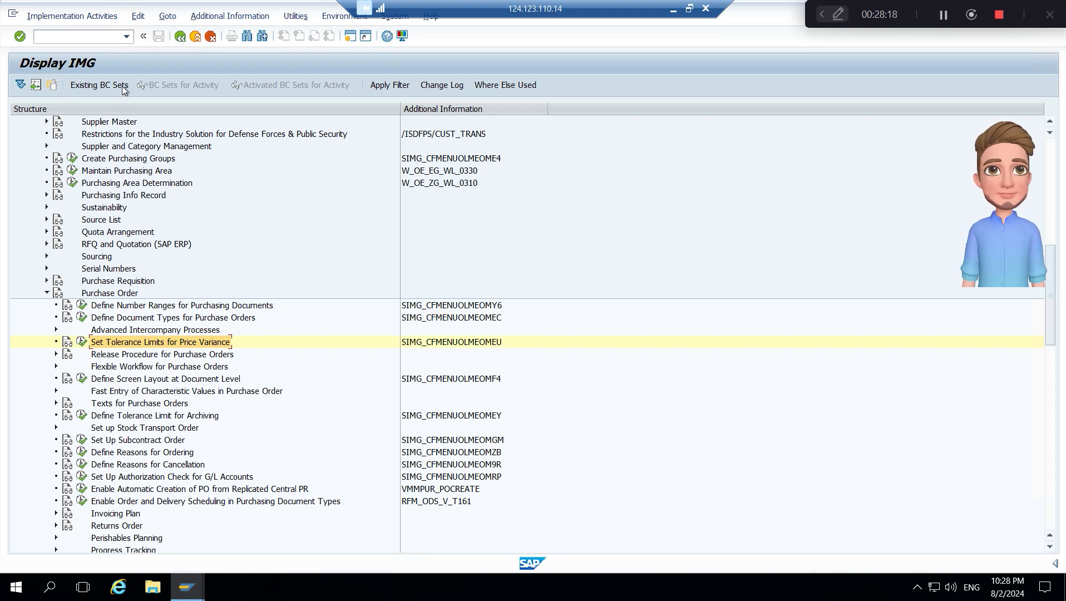
- Collapse the Purchase Order and Purchasing nodes under Materials Management in the IMG structure
{"action": "left_click", "coordinate": [123, 294]}
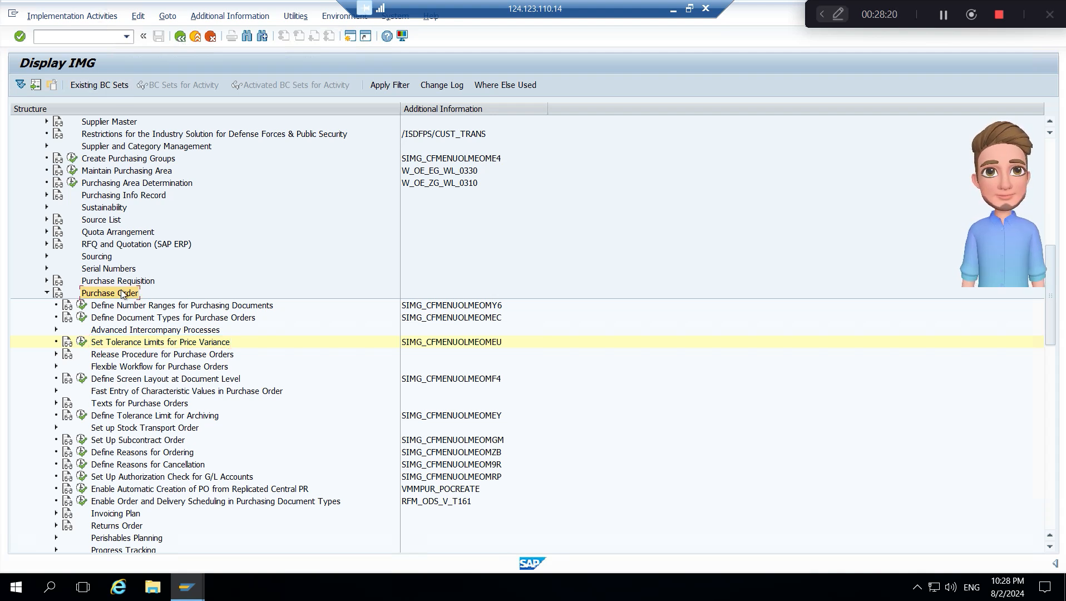
{"action": "double_click", "coordinate": [123, 294]}
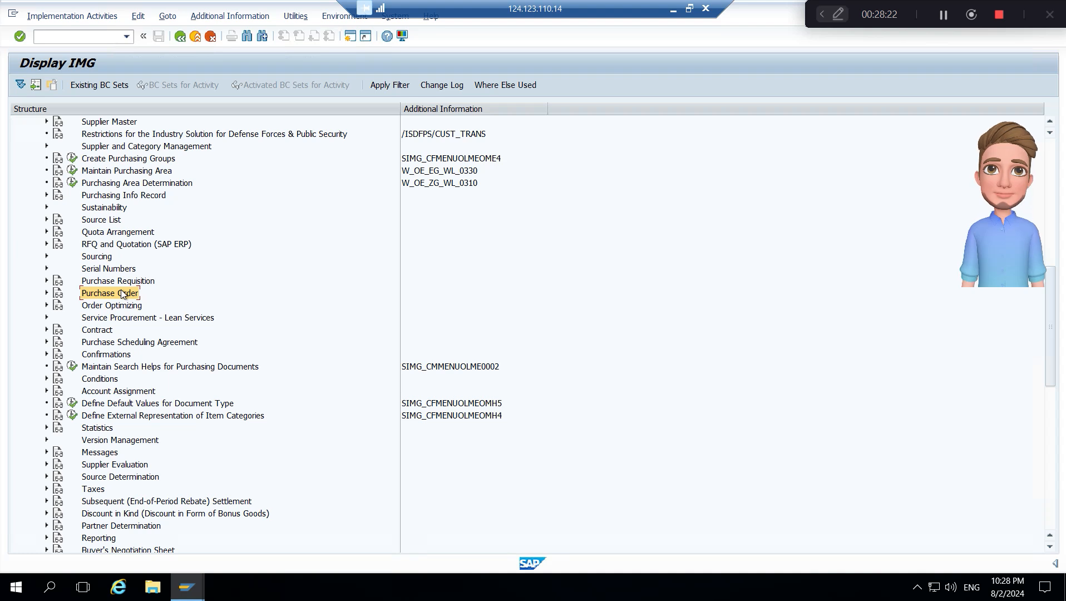
{"action": "key", "text": "Up"}
{"action": "key", "text": "Up"}
{"action": "key", "text": "Up"}
{"action": "key", "text": "Up"}
{"action": "key", "text": "Up"}
{"action": "key", "text": "Up"}
{"action": "key", "text": "Up"}
{"action": "key", "text": "Up"}
{"action": "key", "text": "Up"}
{"action": "key", "text": "Up"}
{"action": "key", "text": "Up"}
{"action": "key", "text": "Up"}
{"action": "key", "text": "Up"}
{"action": "key", "text": "Up"}
{"action": "key", "text": "Up"}
{"action": "key", "text": "Up"}
{"action": "key", "text": "Up"}
{"action": "key", "text": "Up"}
{"action": "key", "text": "Up"}
{"action": "key", "text": "Up"}
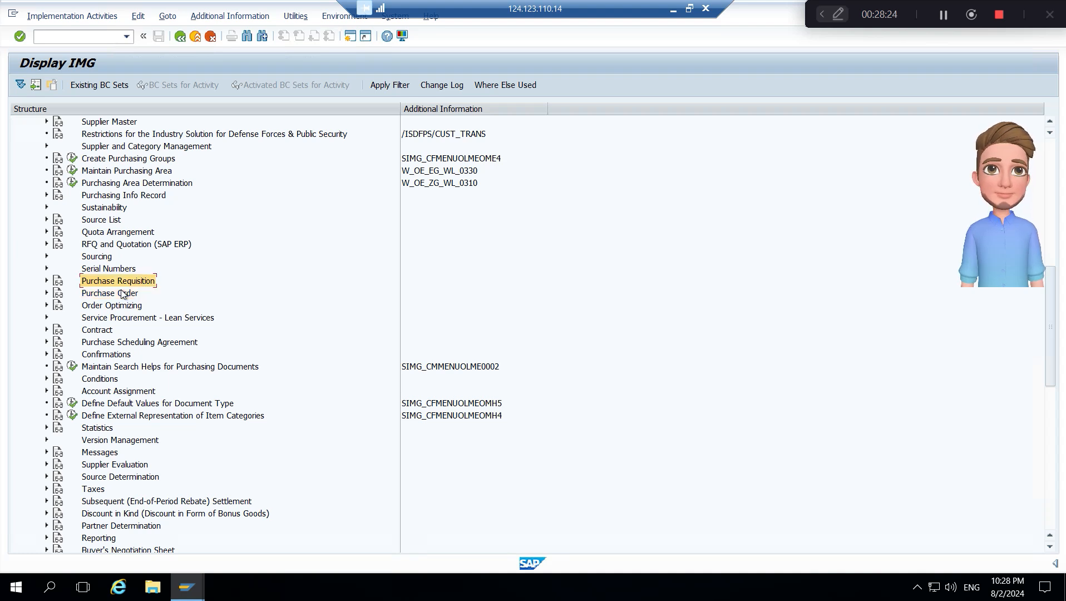
{"action": "key", "text": "Up"}
{"action": "key", "text": "Up"}
{"action": "key", "text": "Up"}
{"action": "key", "text": "Up"}
{"action": "key", "text": "Up"}
{"action": "key", "text": "Up"}
{"action": "key", "text": "Up"}
{"action": "key", "text": "Up"}
{"action": "key", "text": "Up"}
{"action": "key", "text": "Up"}
{"action": "key", "text": "Up"}
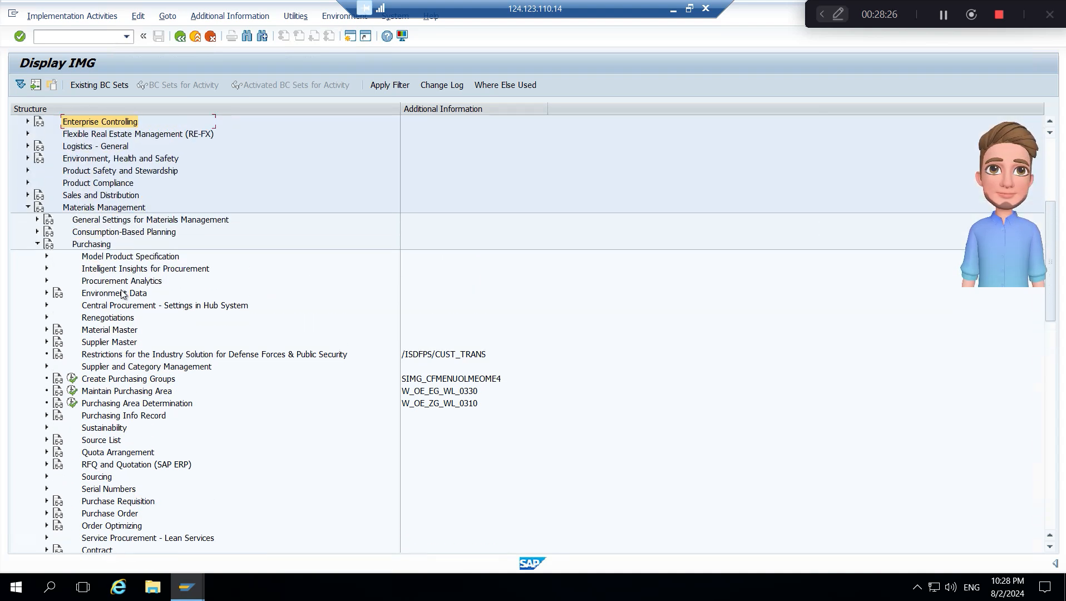
{"action": "key", "text": "Down"}
{"action": "key", "text": "Down"}
{"action": "key", "text": "Down"}
{"action": "key", "text": "Down"}
{"action": "key", "text": "Down"}
{"action": "key", "text": "Down"}
{"action": "key", "text": "Down"}
{"action": "key", "text": "Down"}
{"action": "key", "text": "Down"}
{"action": "key", "text": "Down"}
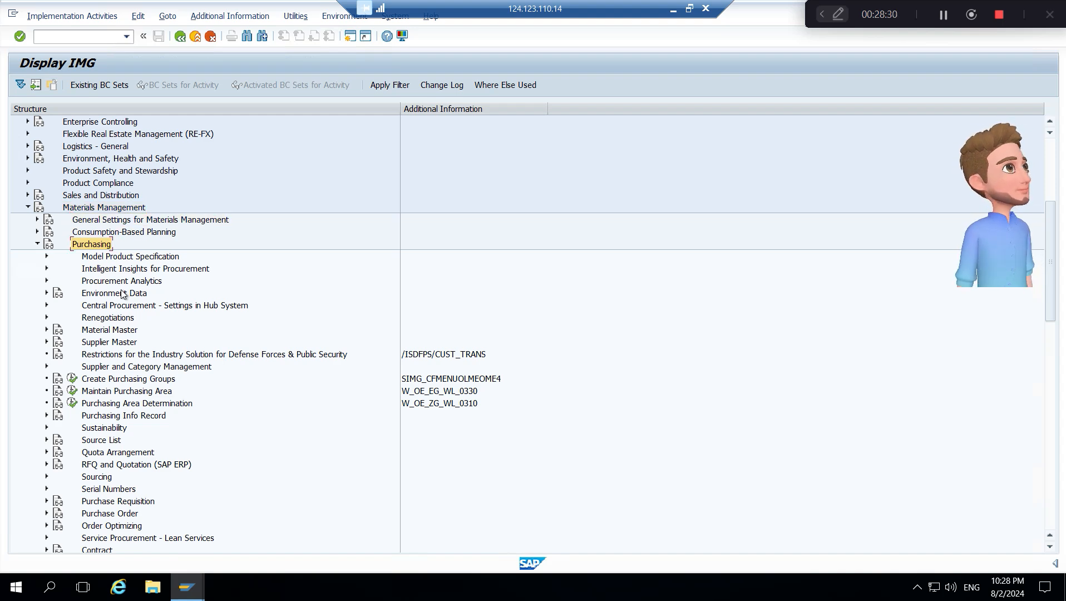
{"action": "key", "text": "Left"}
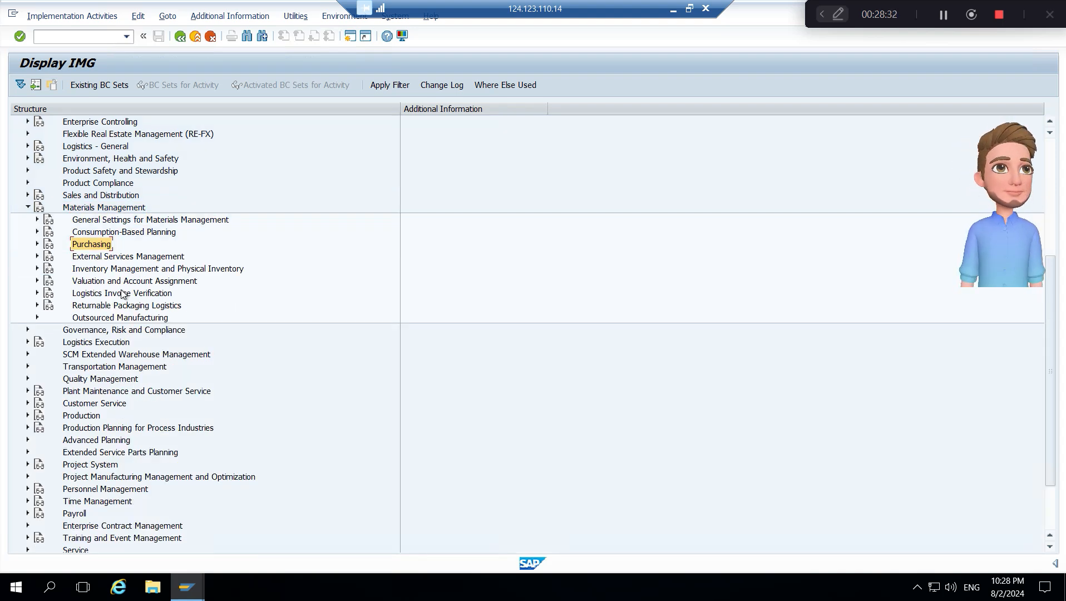
- Expand Goods Receipt under Inventory Management and Physical Inventory and open its Set Tolerance Limits activity
{"action": "key", "text": "Down"}
{"action": "key", "text": "Down"}
{"action": "key", "text": "Right"}
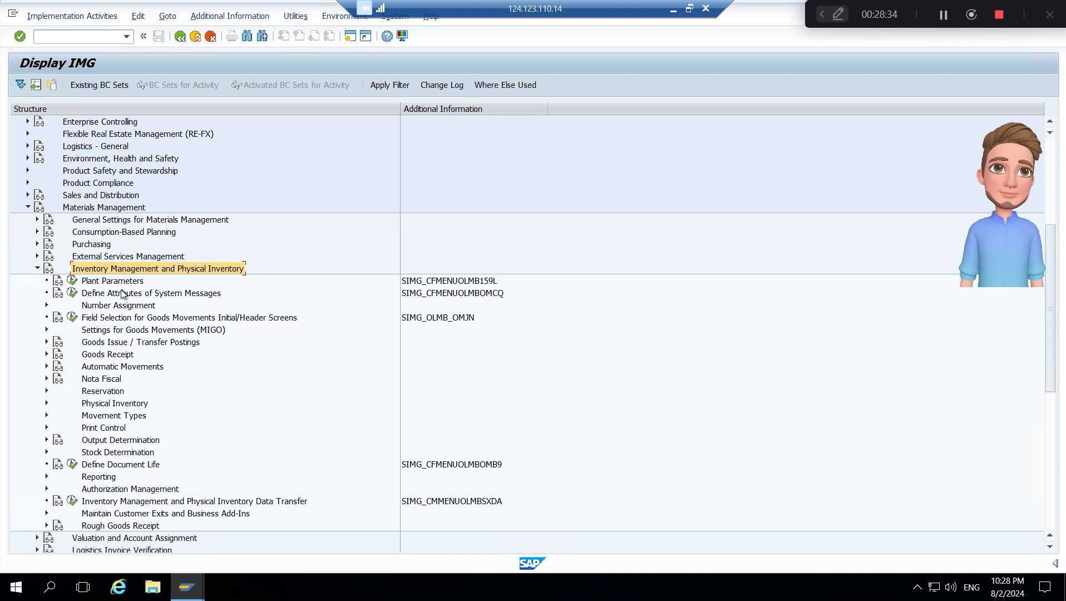
{"action": "key", "text": "Down"}
{"action": "key", "text": "Down"}
{"action": "key", "text": "Down"}
{"action": "key", "text": "Down"}
{"action": "key", "text": "Down"}
{"action": "key", "text": "Down"}
{"action": "key", "text": "Down"}
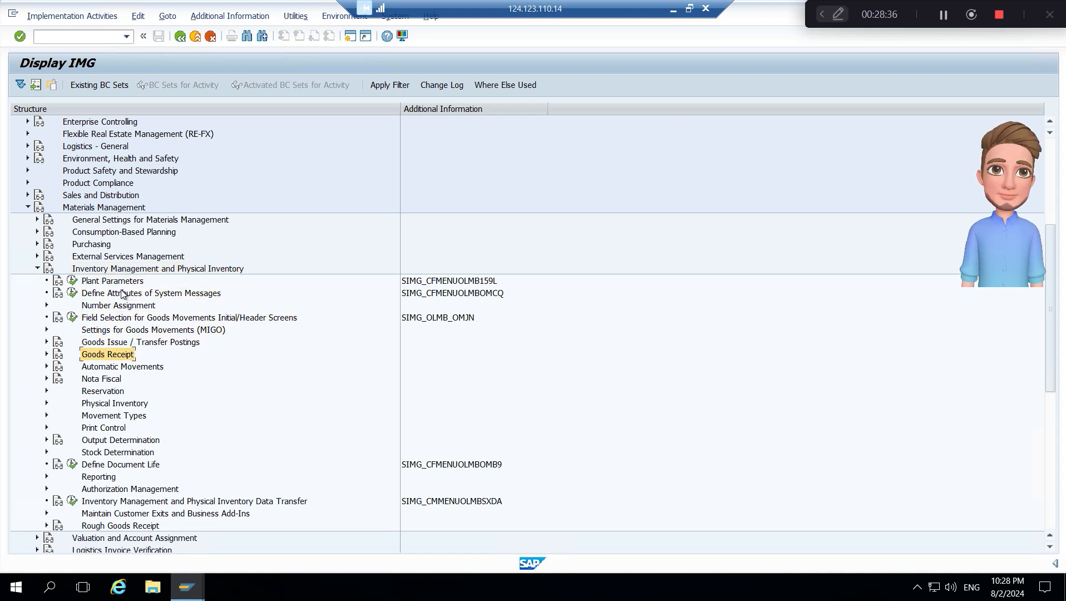
{"action": "key", "text": "Right"}
{"action": "key", "text": "Down"}
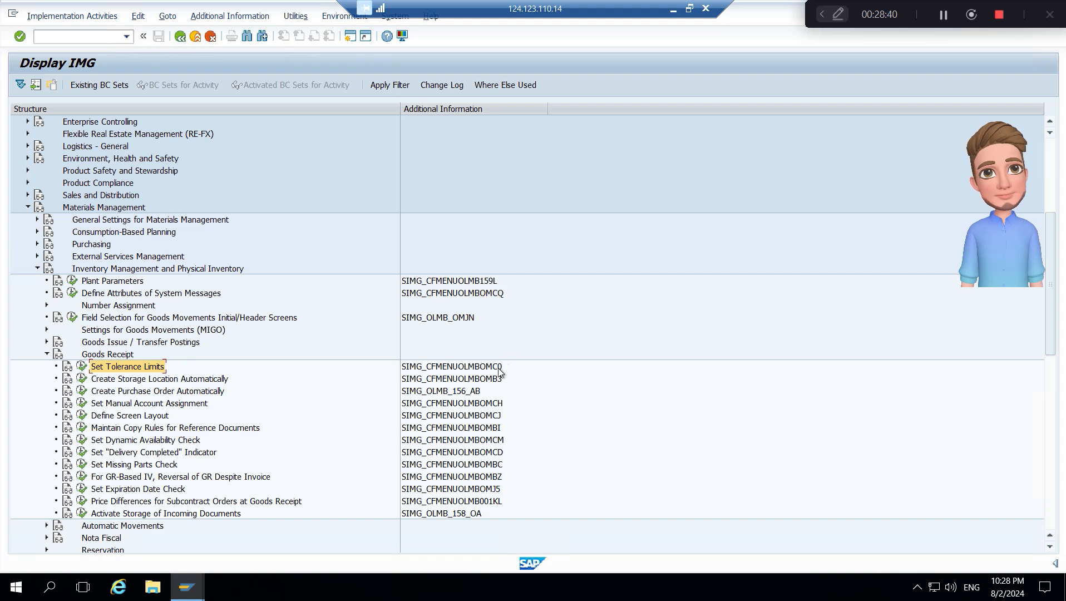
{"action": "left_click", "coordinate": [81, 366]}
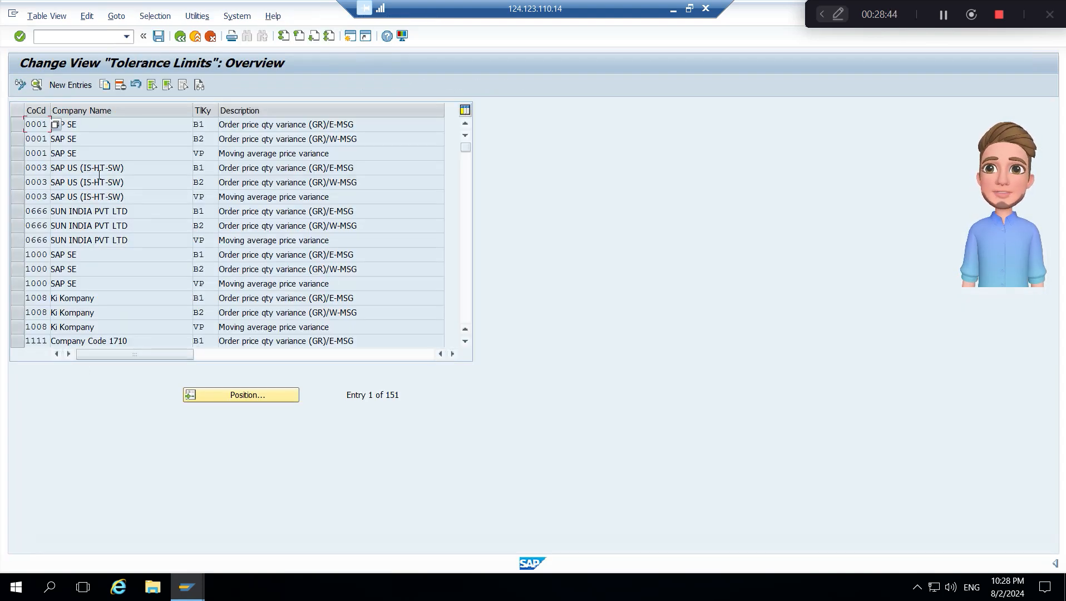
- Copy the company code 0001 tolerance entry with key B2 to company code B100
{"action": "left_click", "coordinate": [343, 125]}
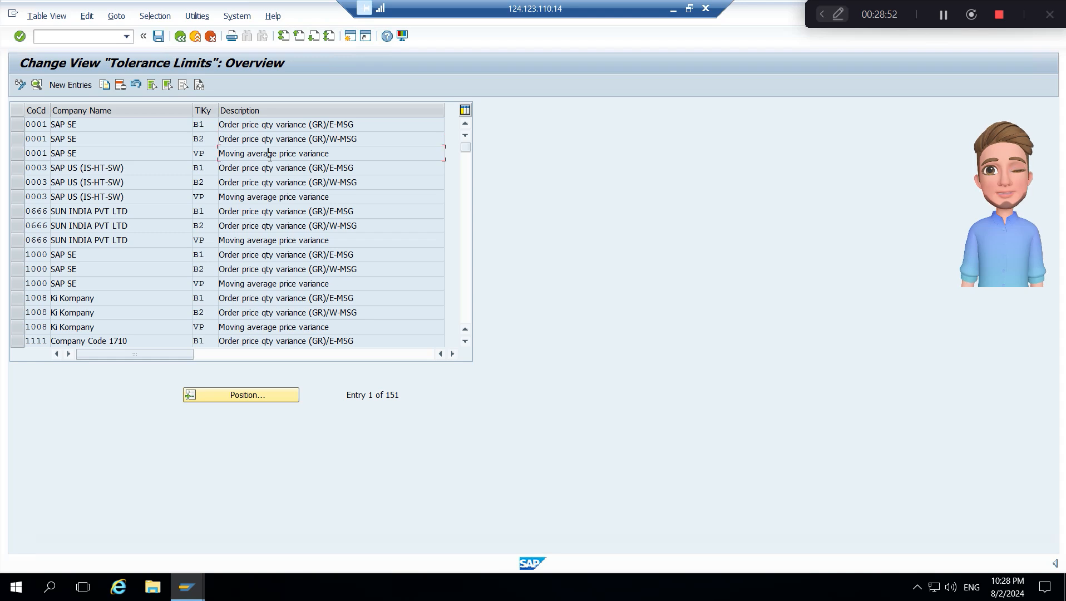
{"action": "left_click", "coordinate": [17, 139]}
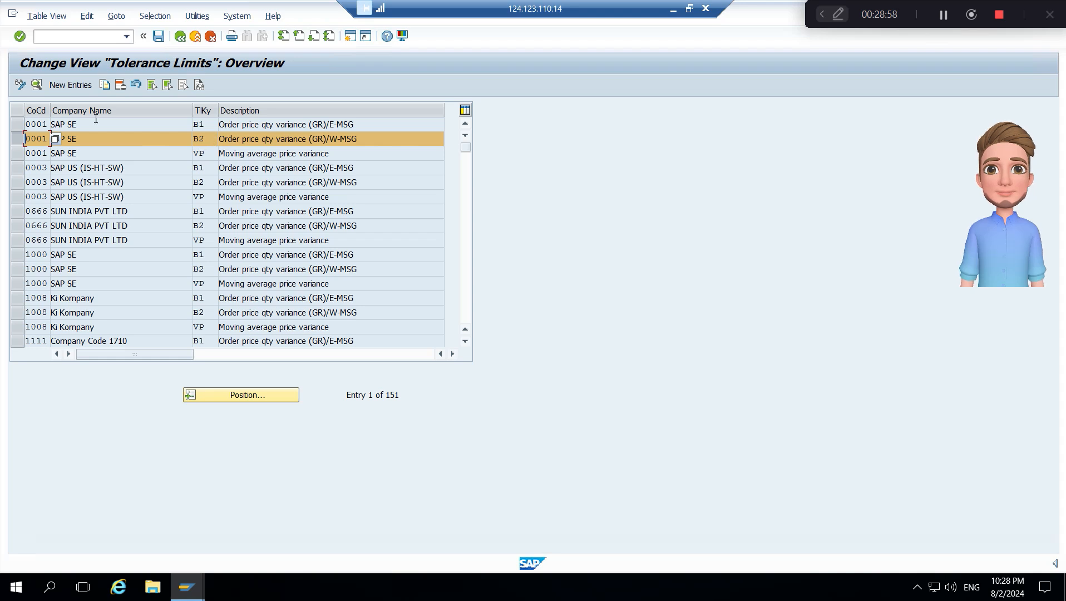
{"action": "left_click", "coordinate": [104, 85]}
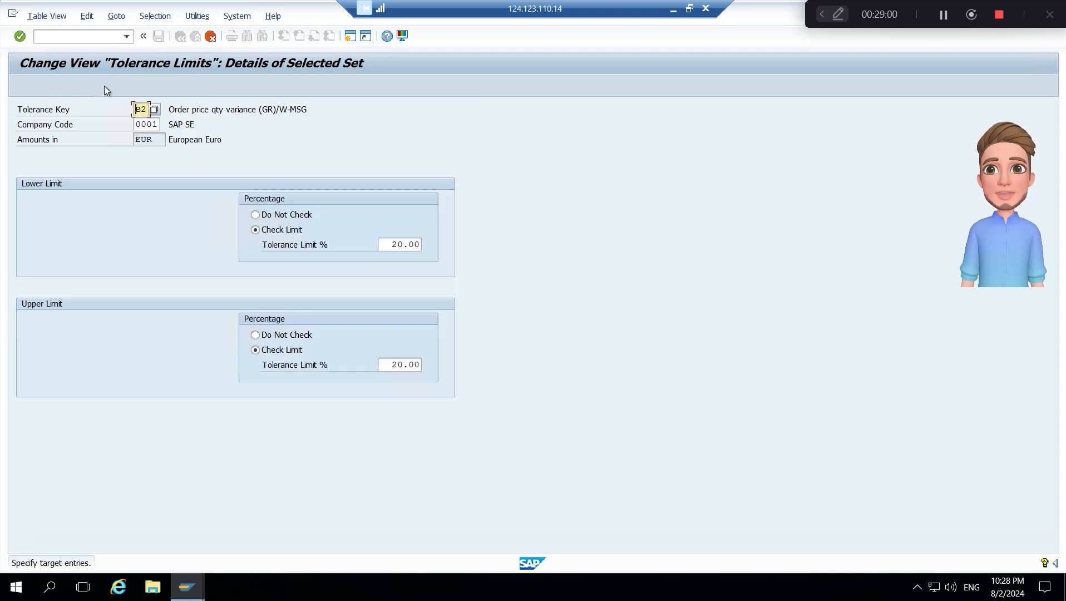
{"action": "key", "text": "Tab"}
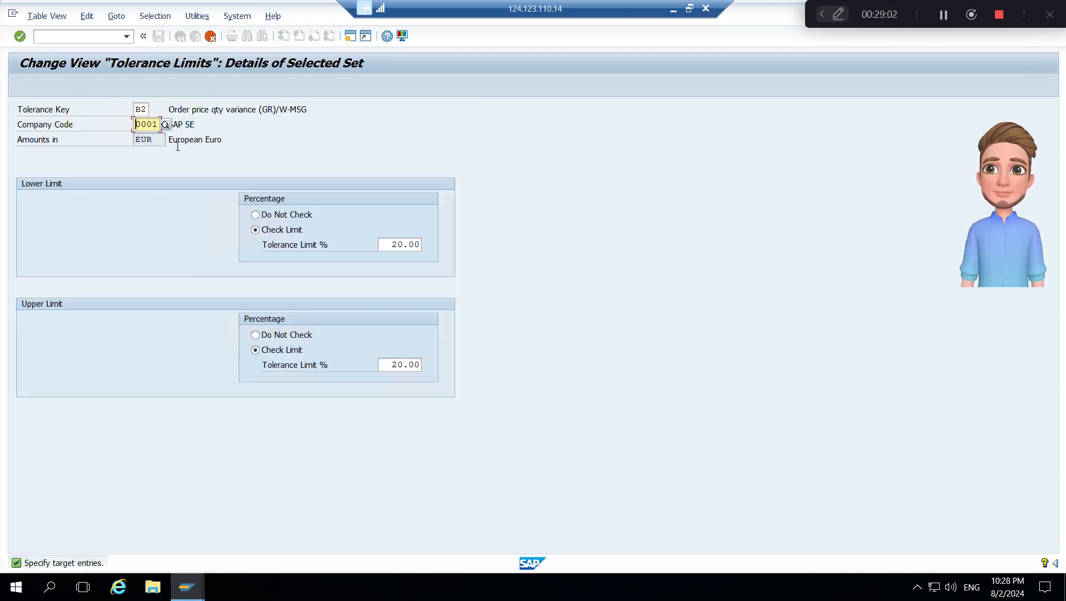
{"action": "type", "text": "B"}
{"action": "key", "text": "BackSpace"}
{"action": "key", "text": "BackSpace"}
{"action": "key", "text": "BackSpace"}
{"action": "key", "text": "BackSpace"}
{"action": "key", "text": "BackSpace"}
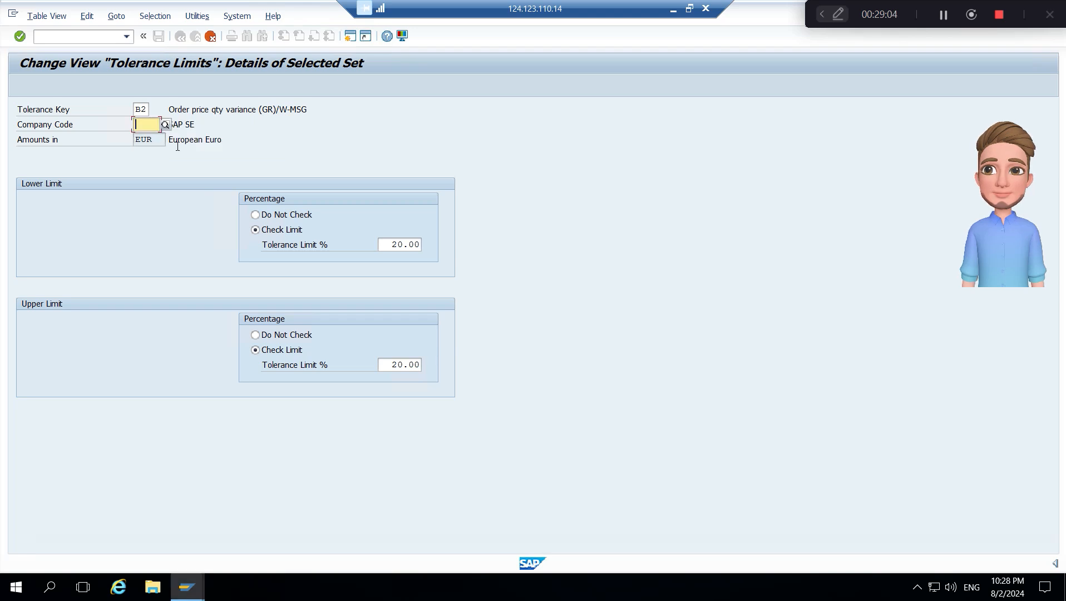
{"action": "type", "text": "B100"}
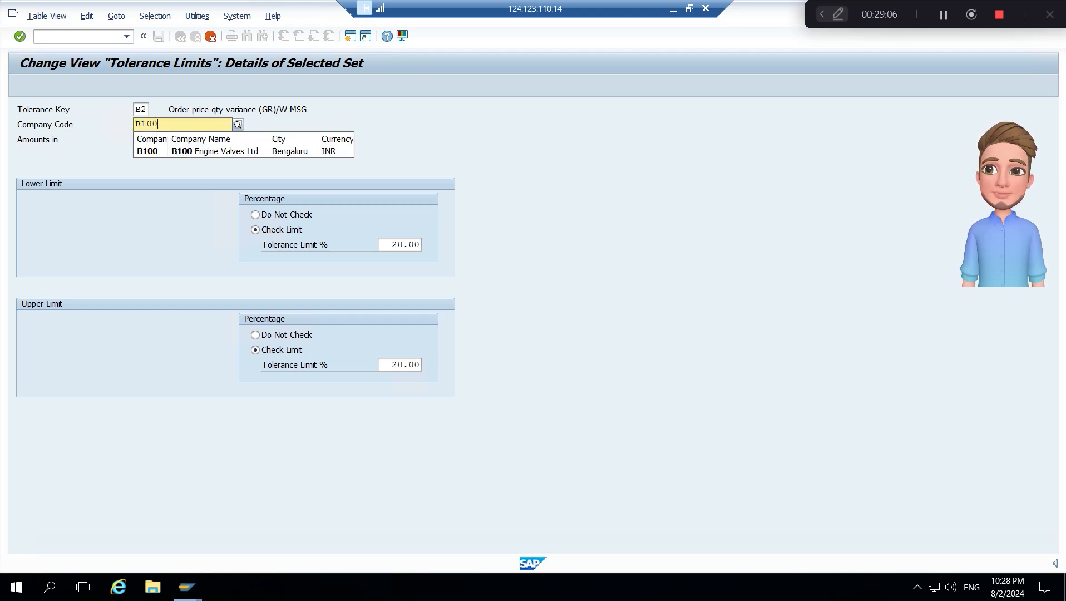
{"action": "key", "text": "Return"}
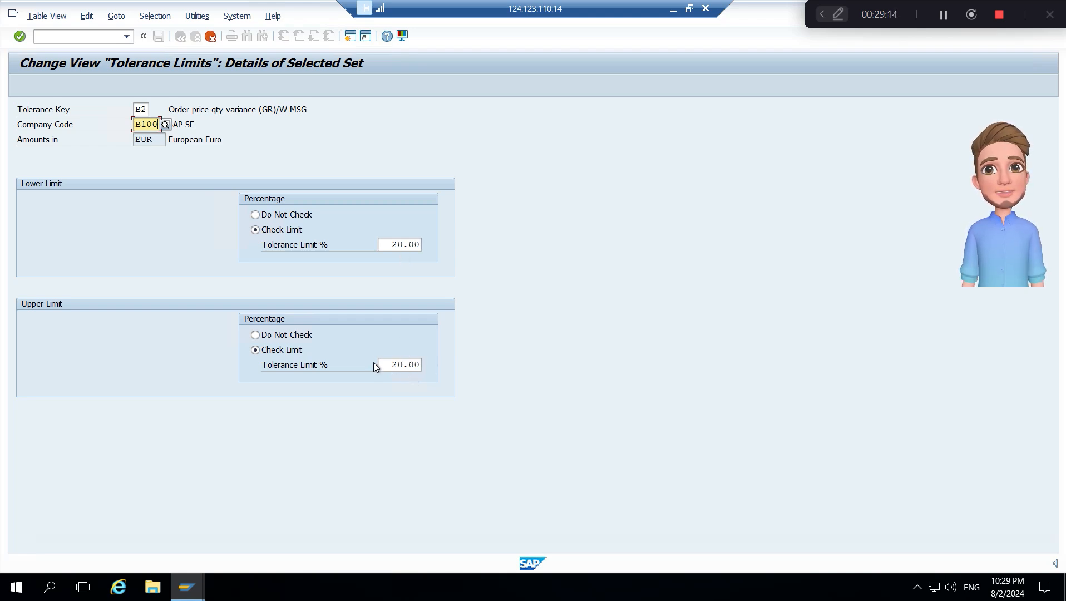
{"action": "key", "text": "Return"}
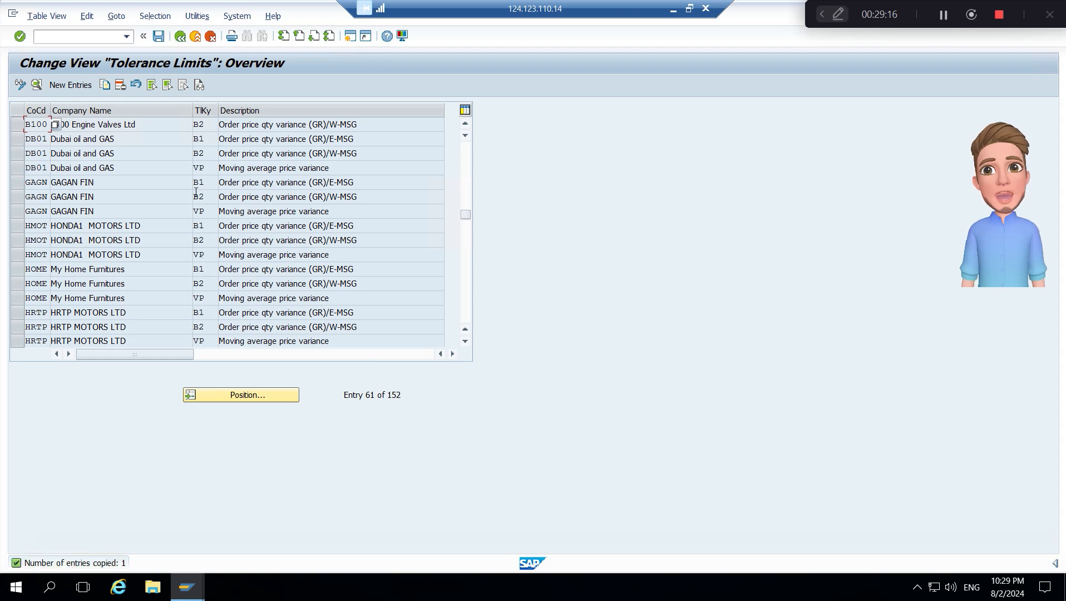
- Copy the company code DB01 tolerance entry with key B1 to company code B100
{"action": "left_click", "coordinate": [18, 144]}
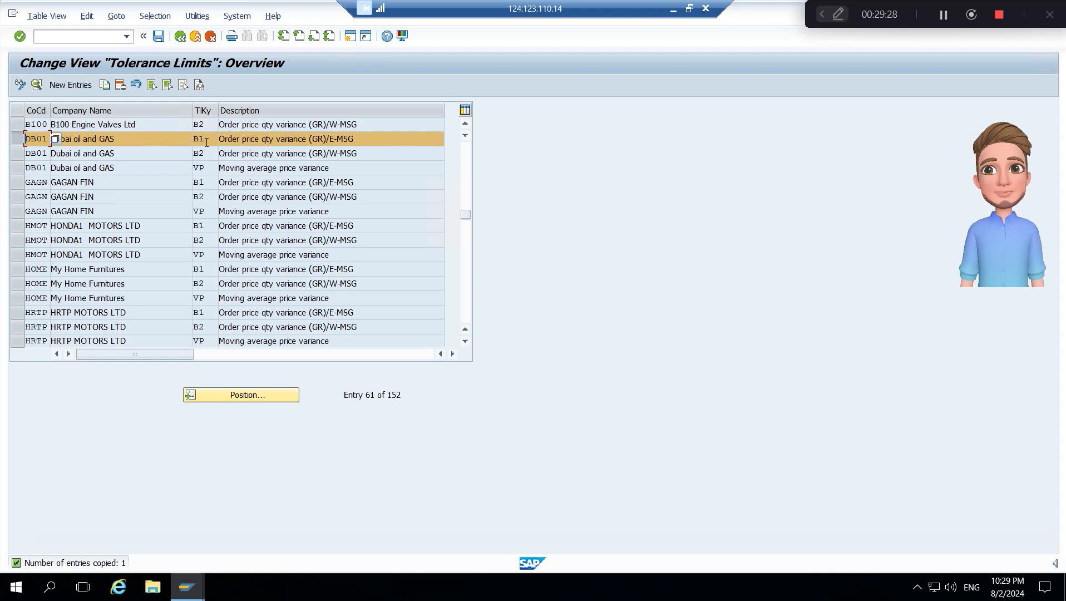
{"action": "left_click", "coordinate": [106, 86]}
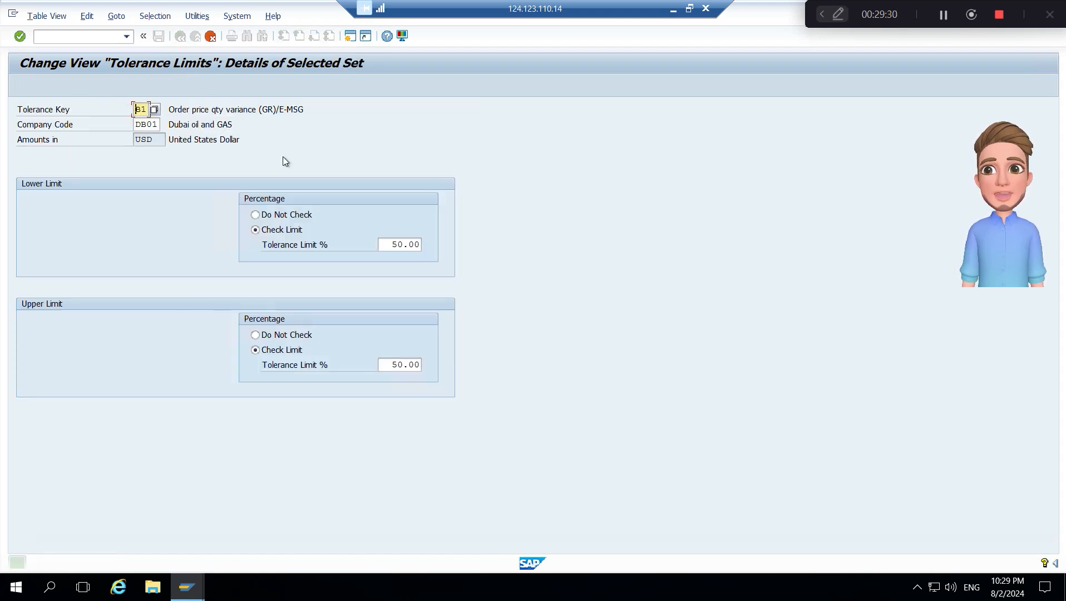
{"action": "key", "text": "Delete"}
{"action": "key", "text": "Delete"}
{"action": "key", "text": "Delete"}
{"action": "key", "text": "Delete"}
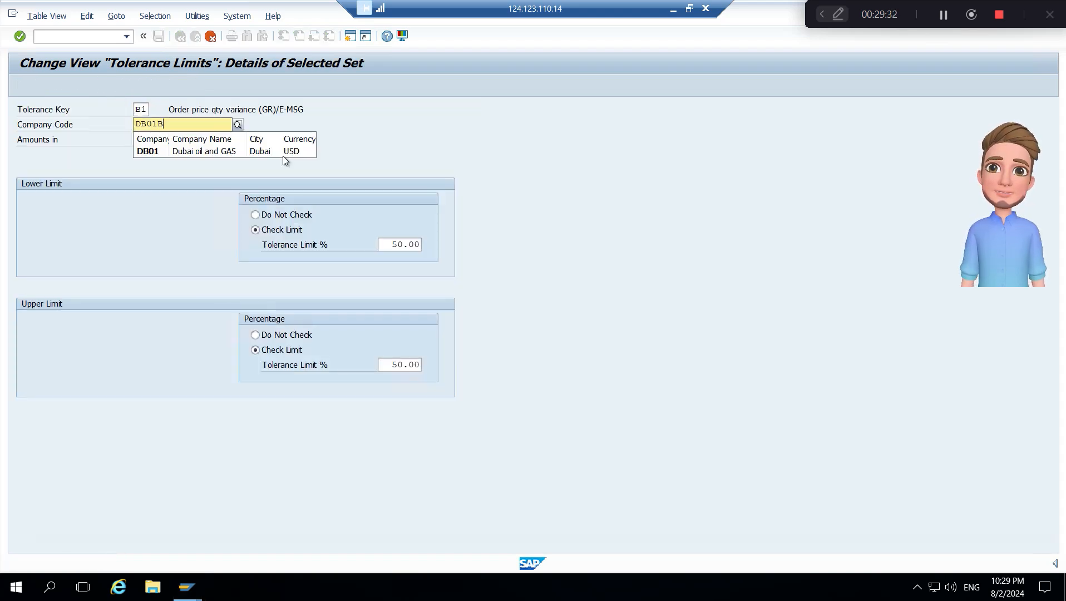
{"action": "type", "text": "B100"}
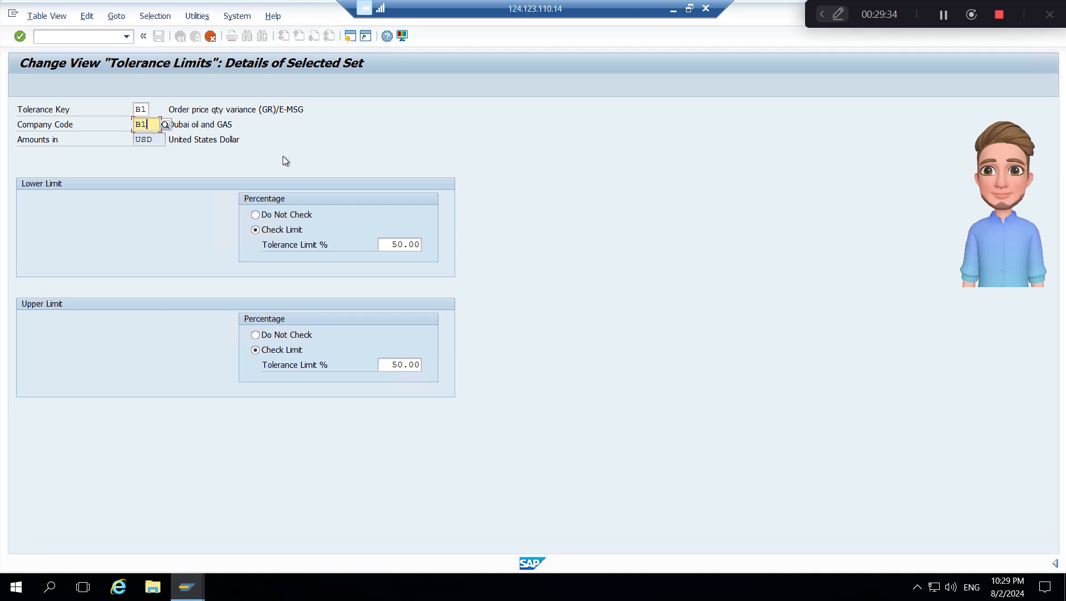
{"action": "key", "text": "Return"}
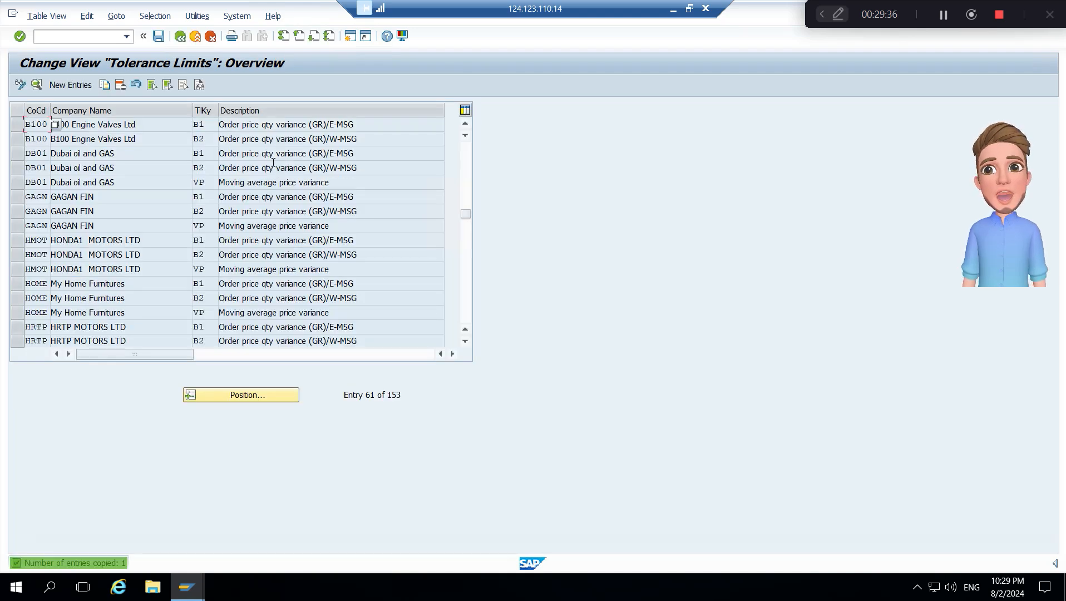
- Open the B100 entry for tolerance key B1 and set both its lower and upper tolerance limits to 25%
{"action": "double_click", "coordinate": [133, 123]}
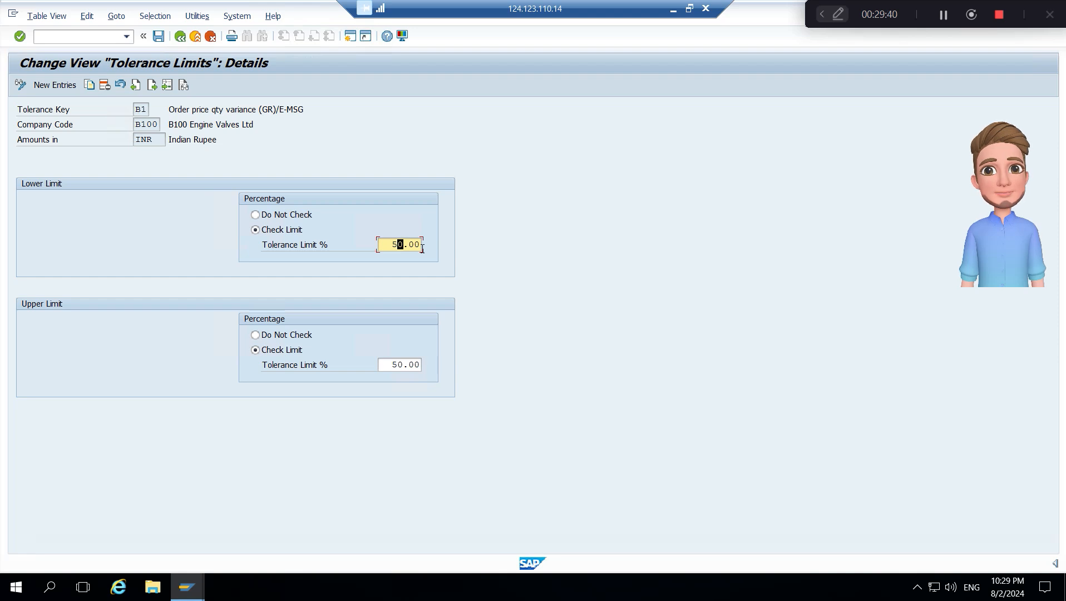
{"action": "key", "text": "Left"}
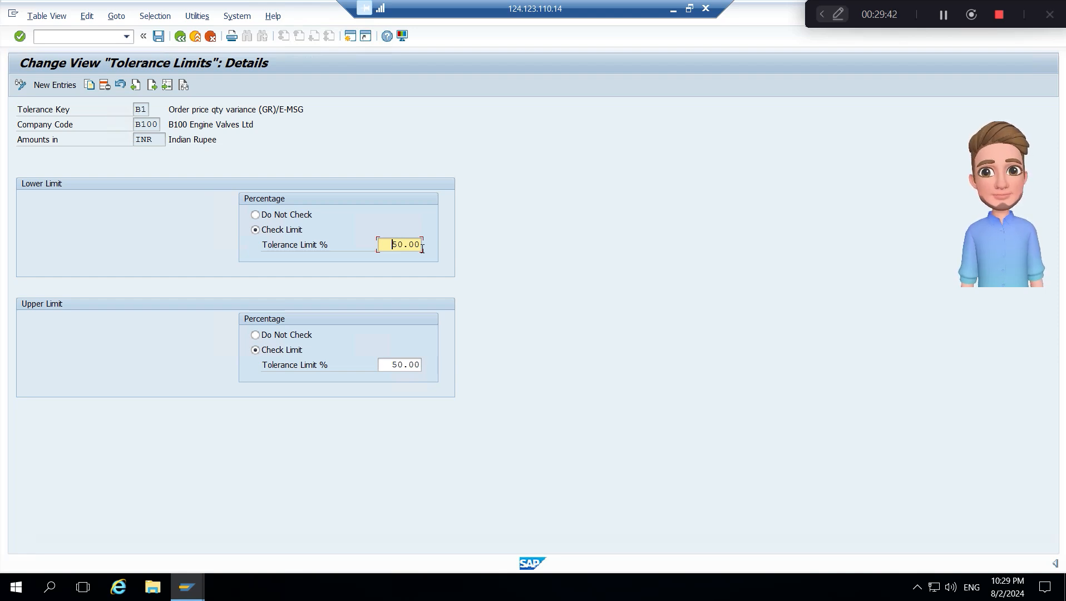
{"action": "type", "text": "25"}
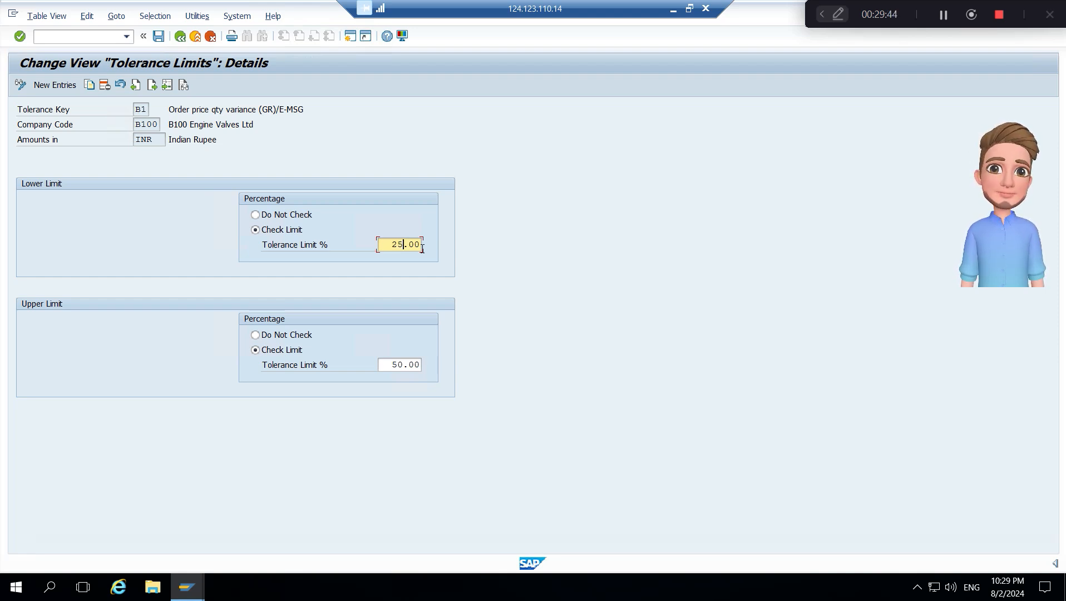
{"action": "key", "text": "Tab"}
{"action": "key", "text": "Left"}
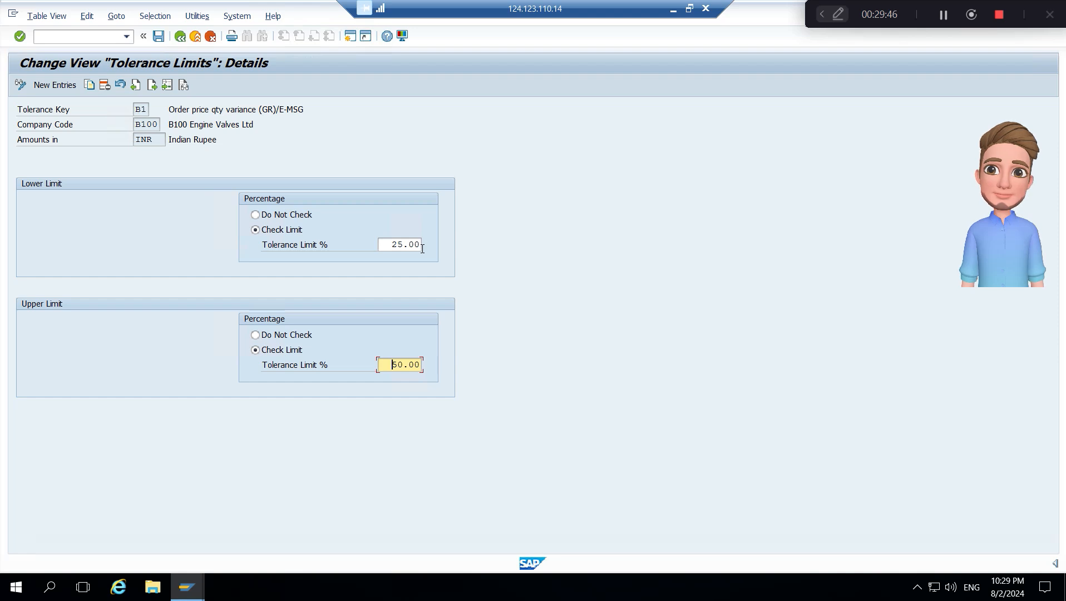
{"action": "type", "text": "25"}
{"action": "key", "text": "Tab"}
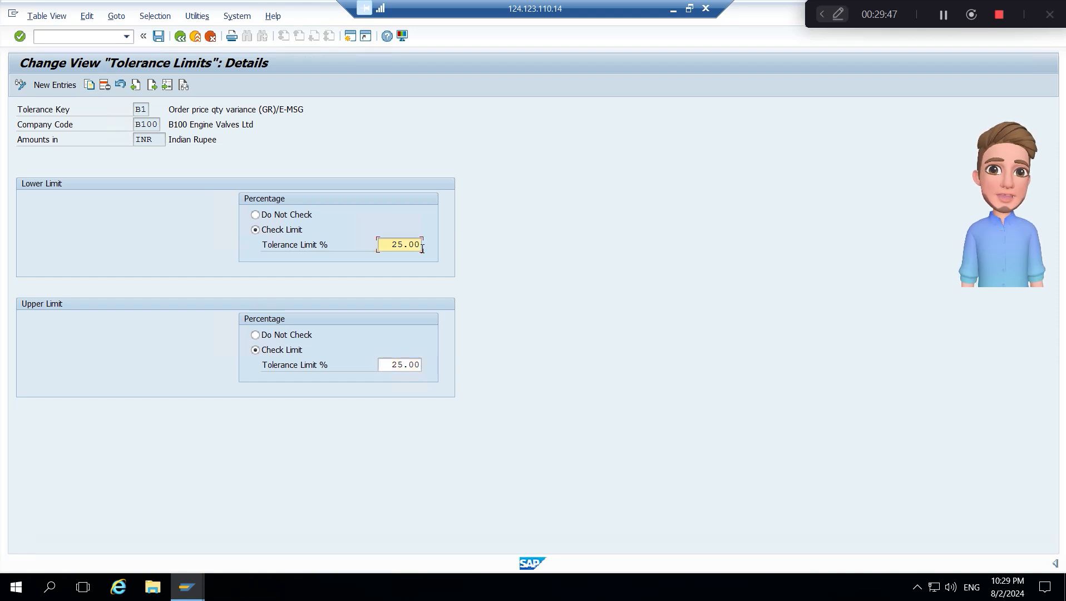
- Save the B100 tolerance limits under the customizing request for BB10 Company org configurations and return to the overview
{"action": "left_click", "coordinate": [158, 37]}
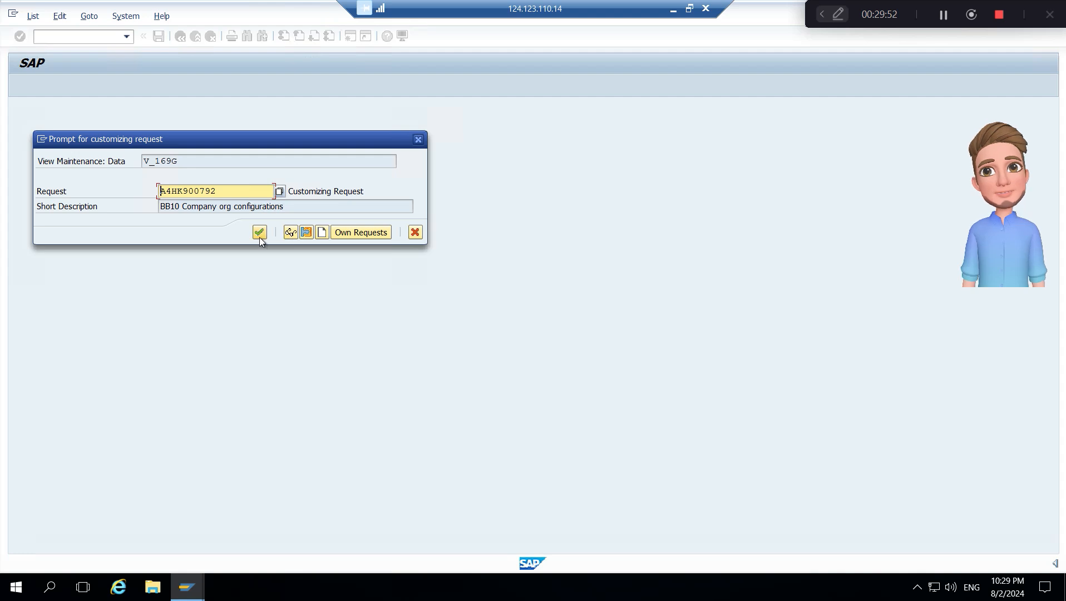
{"action": "left_click", "coordinate": [260, 236]}
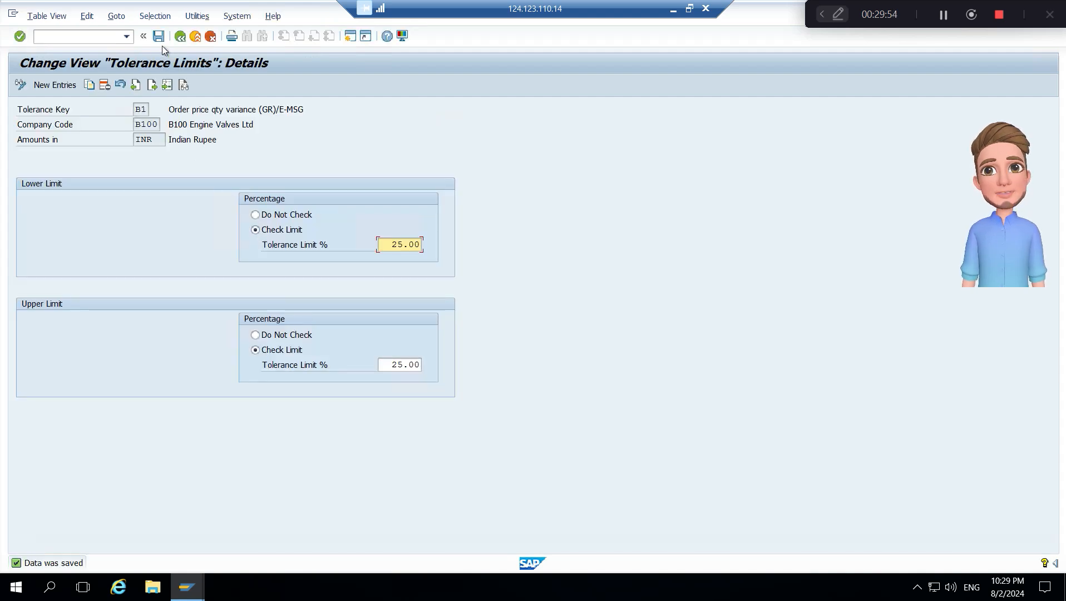
{"action": "left_click", "coordinate": [180, 38]}
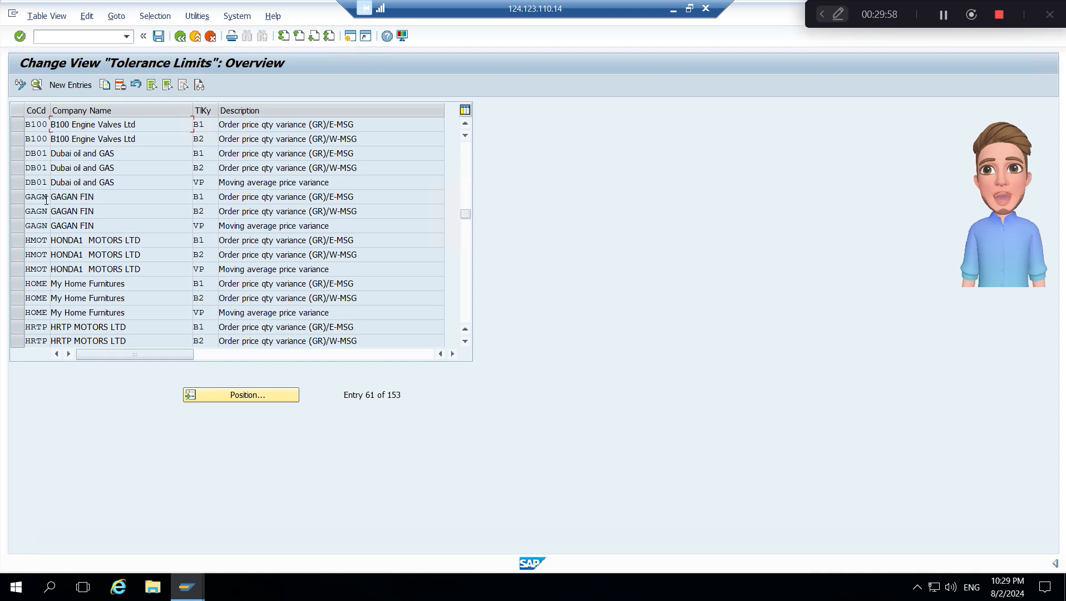
- Start a copy of the DB01 moving average price variance entry (VP) with company code B100 as the target
{"action": "left_click", "coordinate": [22, 185]}
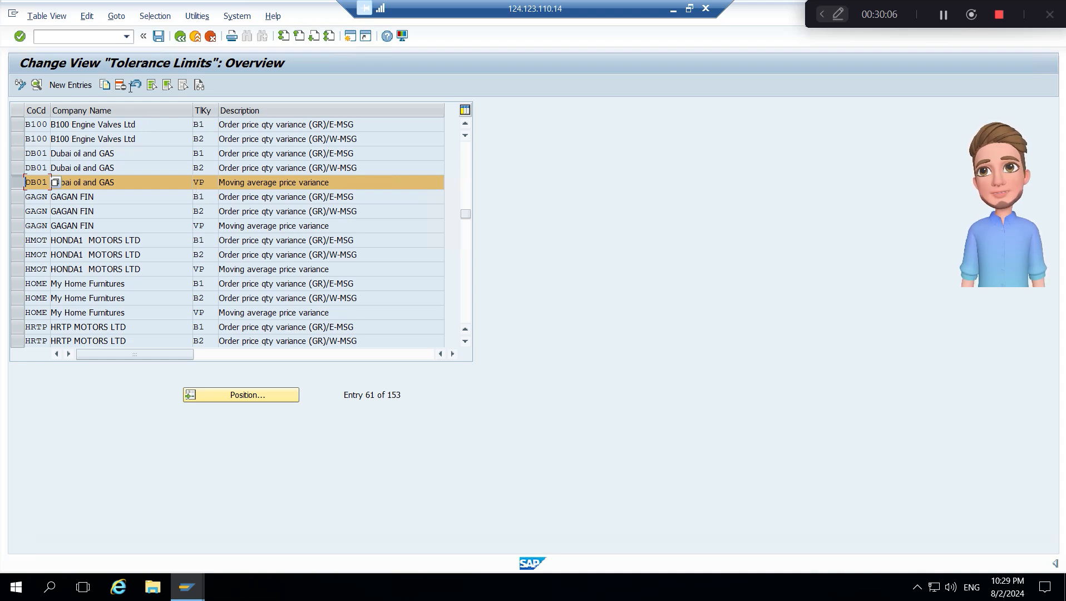
{"action": "left_click", "coordinate": [104, 85]}
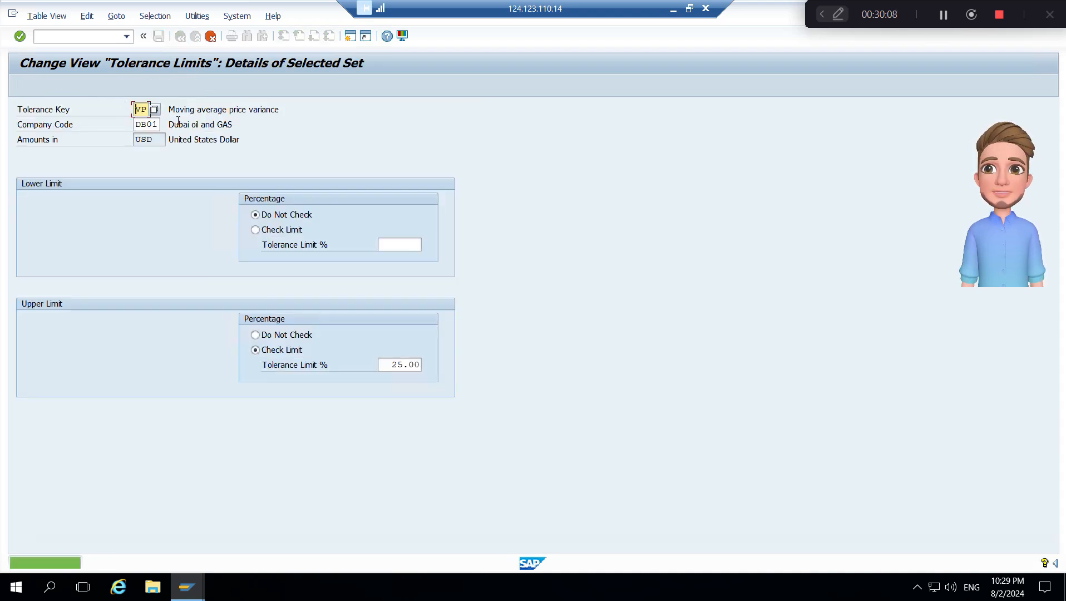
{"action": "key", "text": "Tab"}
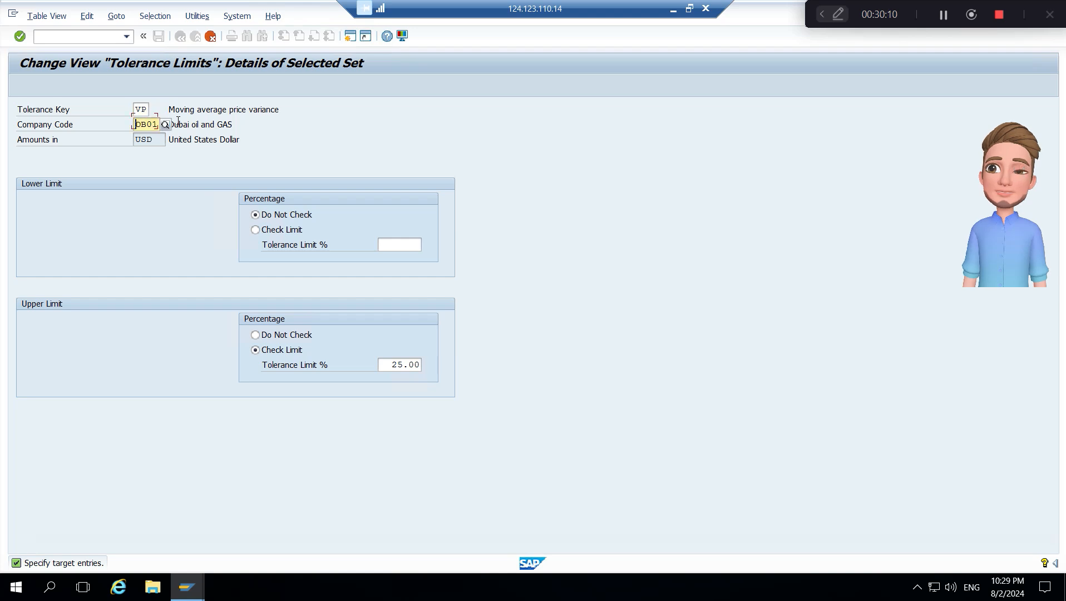
{"action": "type", "text": "D"}
{"action": "key", "text": "BackSpace"}
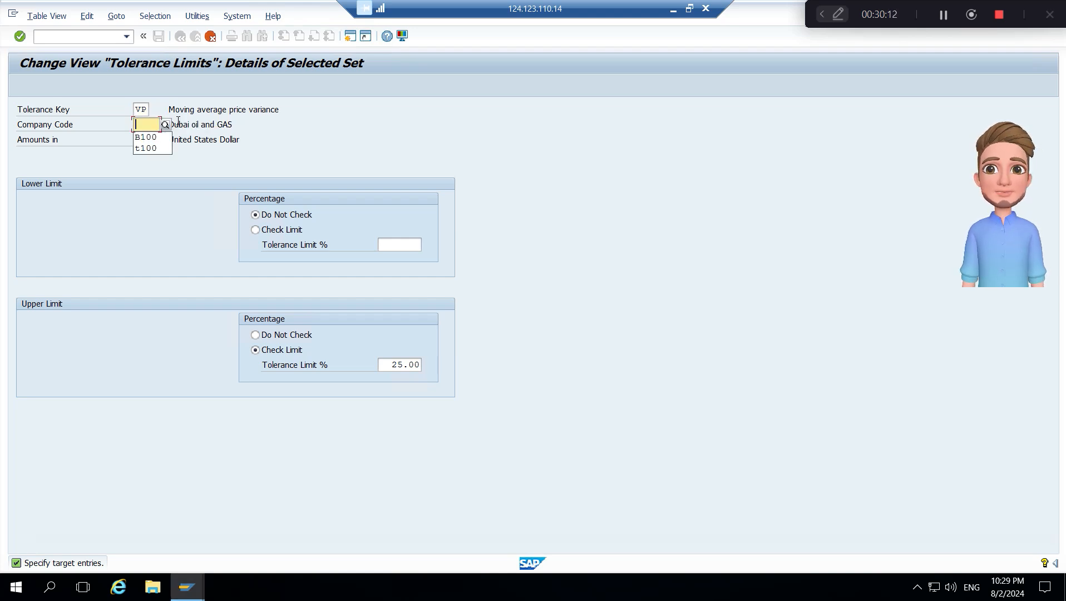
{"action": "type", "text": "B100"}
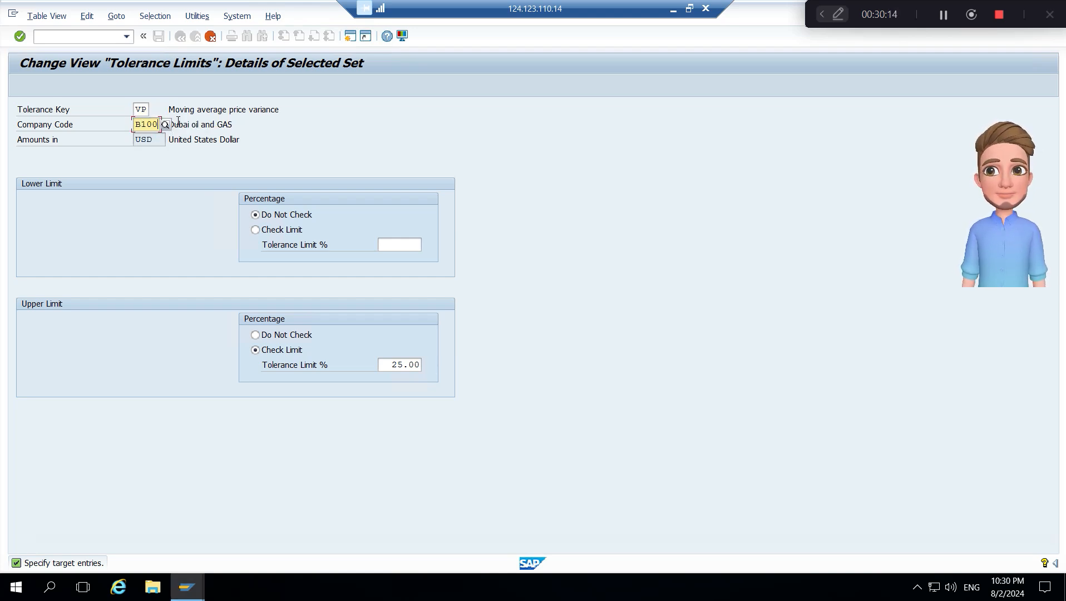
{"action": "key", "text": "Tab"}
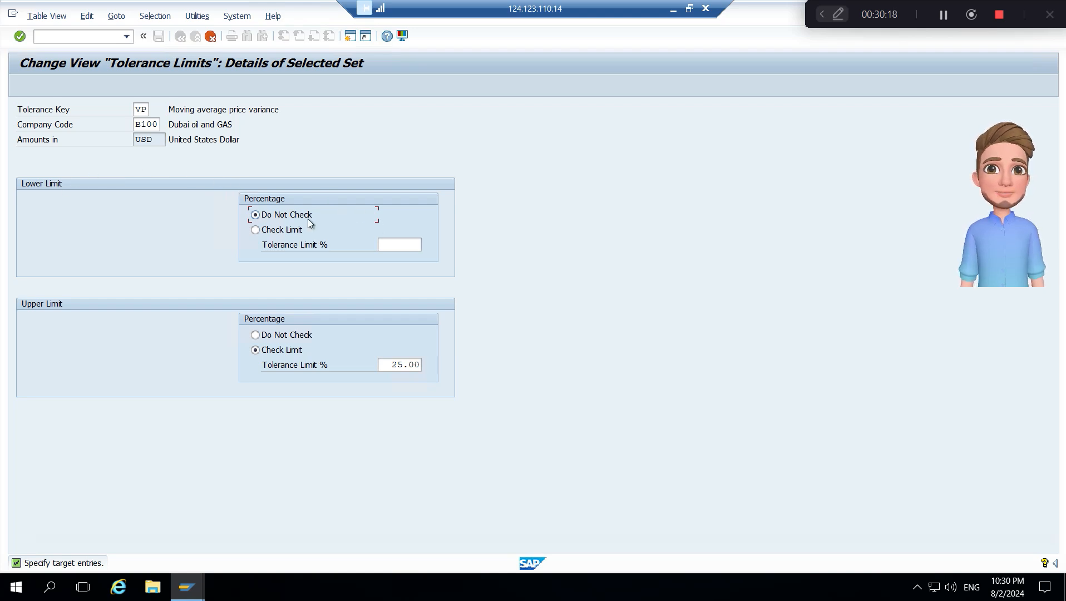
- Activate the lower limit check for the copied VP entry, set both lower and upper tolerance limits to 10%, and confirm the copy
{"action": "left_click", "coordinate": [291, 230]}
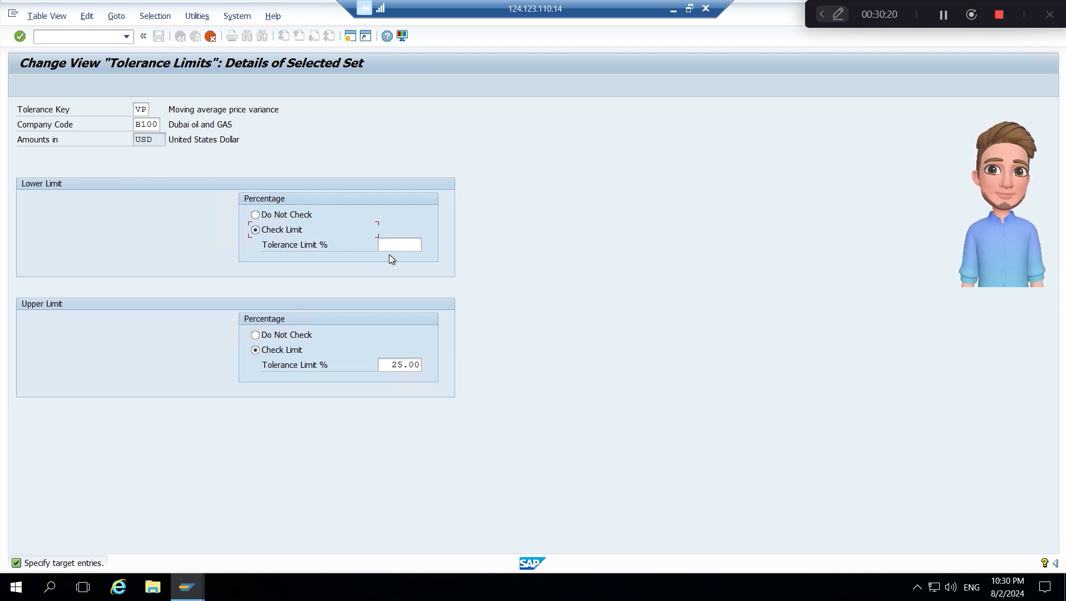
{"action": "left_click", "coordinate": [401, 246]}
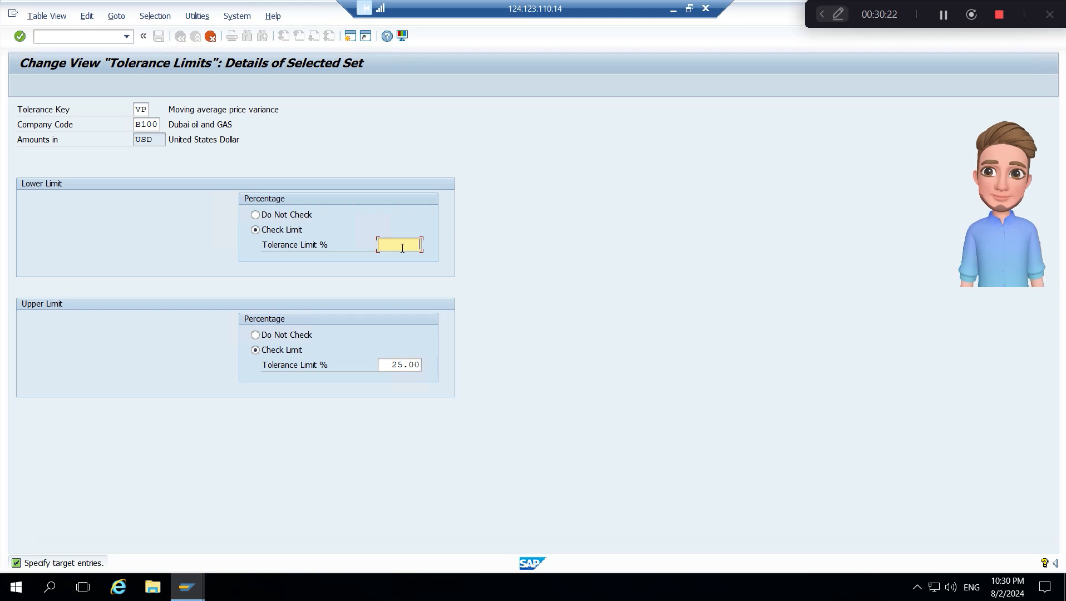
{"action": "left_click", "coordinate": [393, 365]}
{"action": "type", "text": "10"}
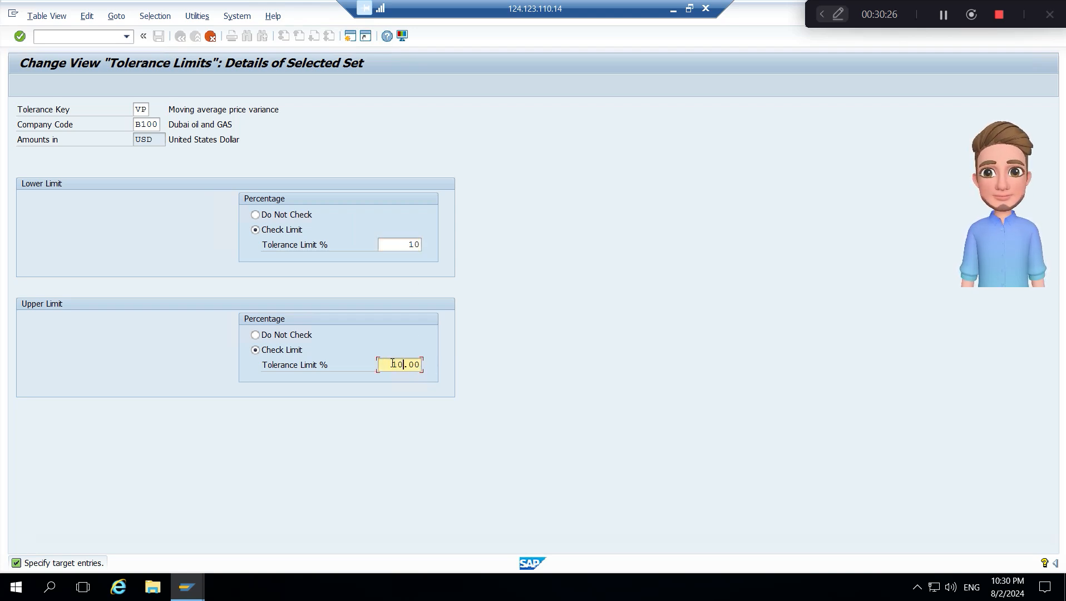
{"action": "key", "text": "Return"}
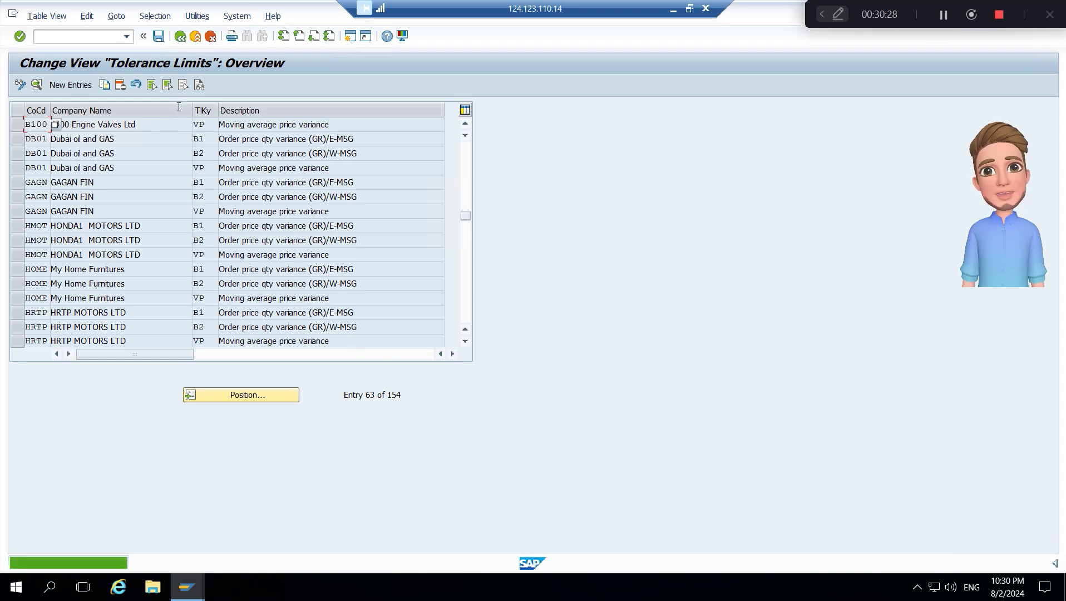
- Save the goods receipt tolerance limits and return to the IMG structure
{"action": "left_click", "coordinate": [159, 37]}
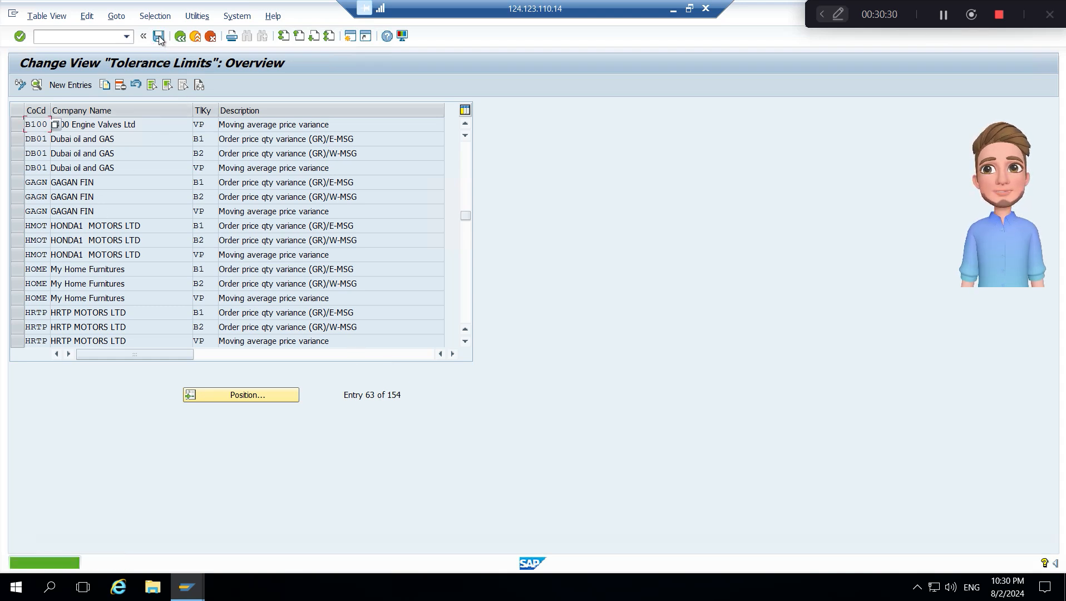
{"action": "left_click", "coordinate": [158, 36]}
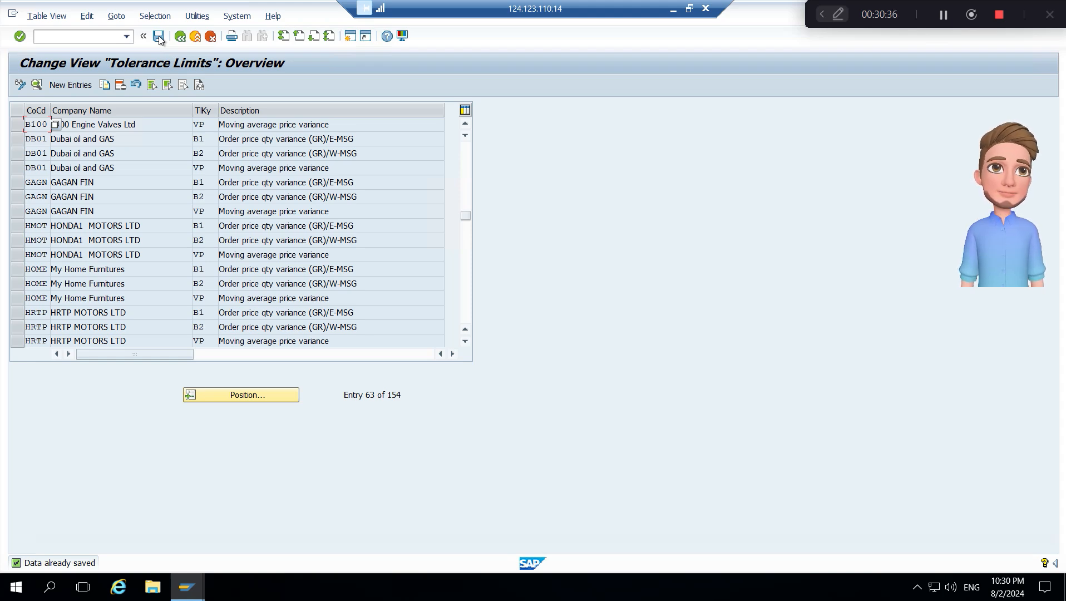
{"action": "left_click", "coordinate": [180, 36]}
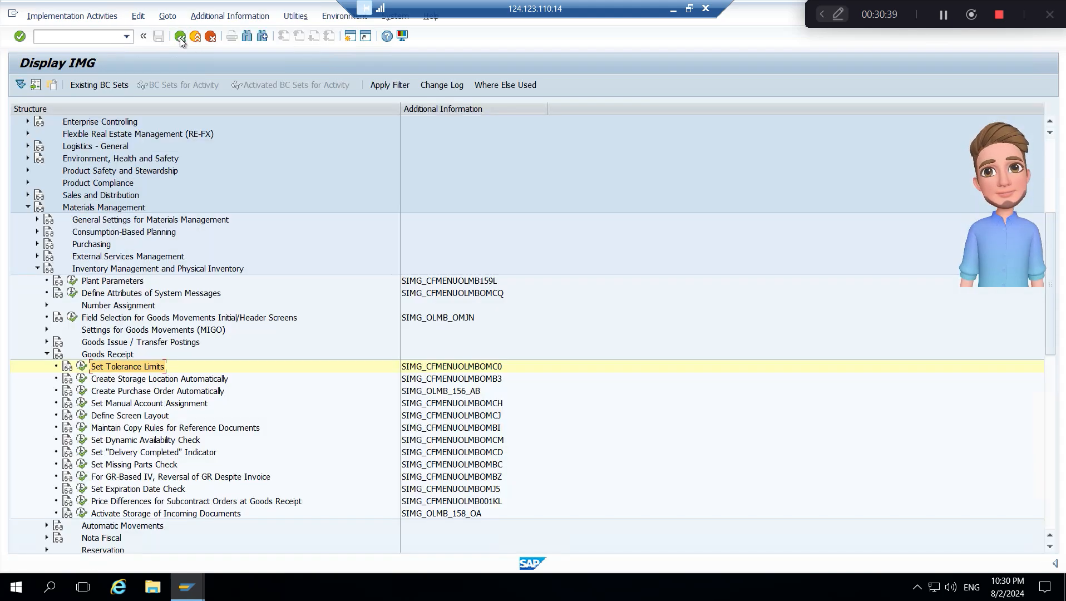
- Collapse the Goods Receipt node under Inventory Management and Physical Inventory
{"action": "left_click", "coordinate": [114, 358]}
{"action": "key", "text": "Left"}
{"action": "key", "text": "Up"}
{"action": "key", "text": "Up"}
{"action": "key", "text": "Up"}
{"action": "key", "text": "Up"}
{"action": "key", "text": "Up"}
{"action": "key", "text": "Up"}
{"action": "key", "text": "Up"}
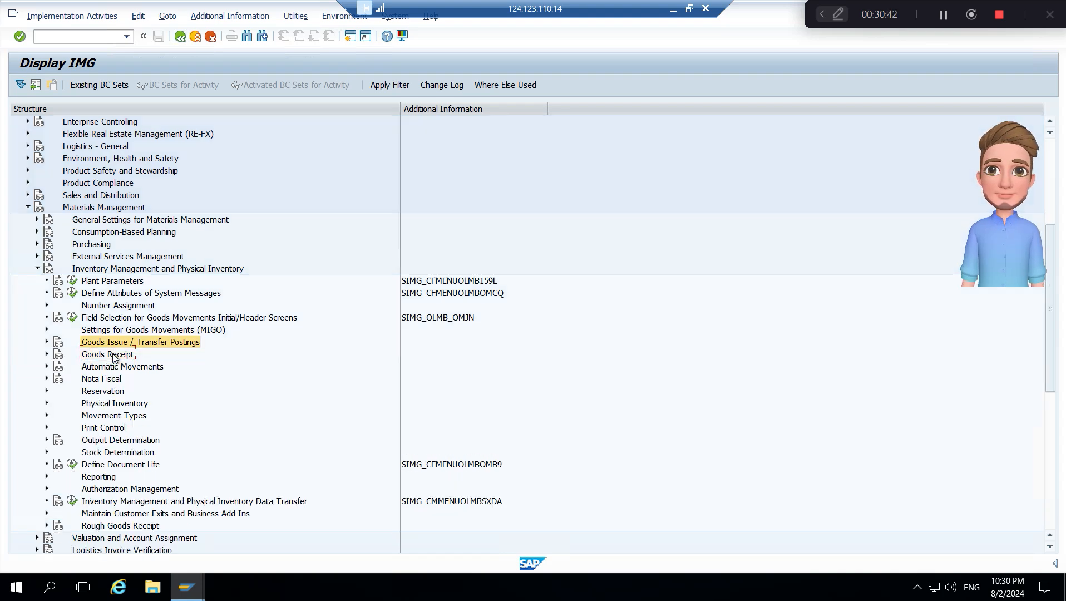
- Collapse Inventory Management and Physical Inventory and expand Logistics Invoice Verification under Materials Management
{"action": "key", "text": "Left"}
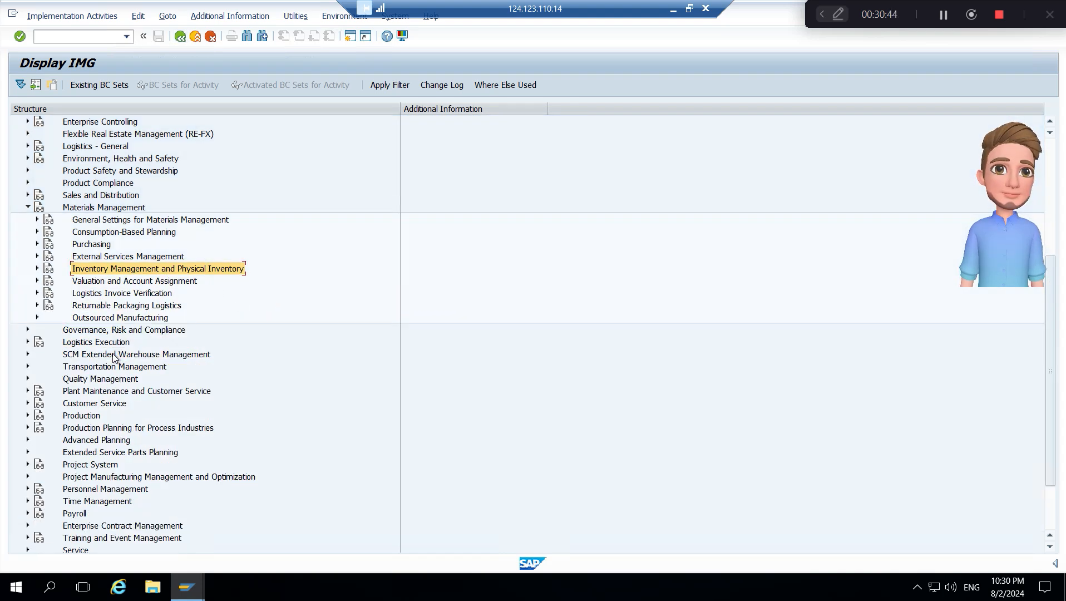
{"action": "key", "text": "Down"}
{"action": "key", "text": "Down"}
{"action": "key", "text": "Right"}
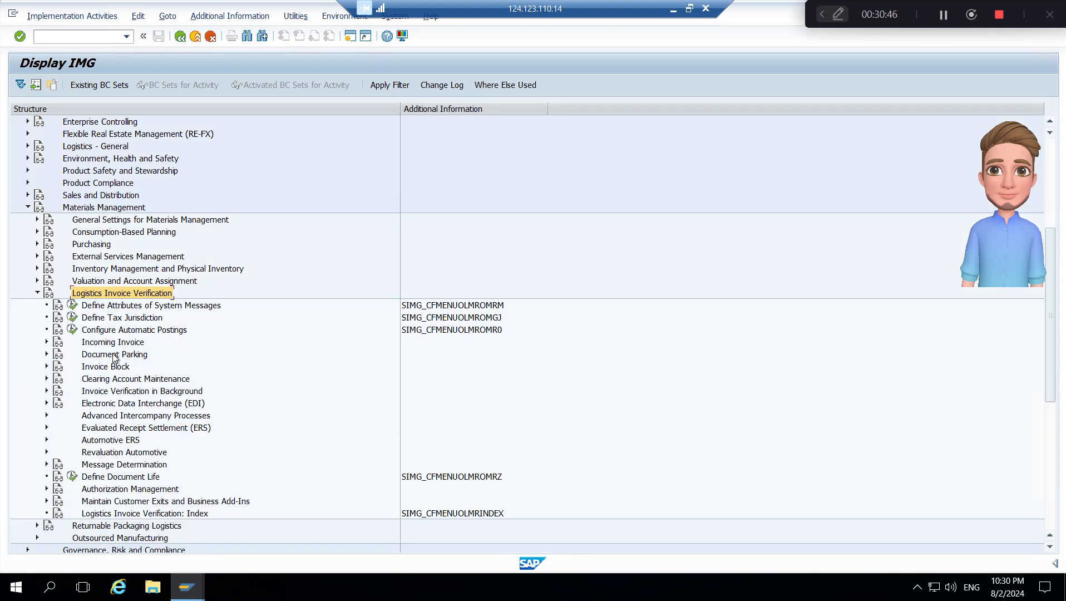
- Expand Invoice Block under Logistics Invoice Verification and open the Set Tolerance Limits activity
{"action": "key", "text": "Down"}
{"action": "key", "text": "Down"}
{"action": "key", "text": "Down"}
{"action": "key", "text": "Down"}
{"action": "key", "text": "Down"}
{"action": "key", "text": "Down"}
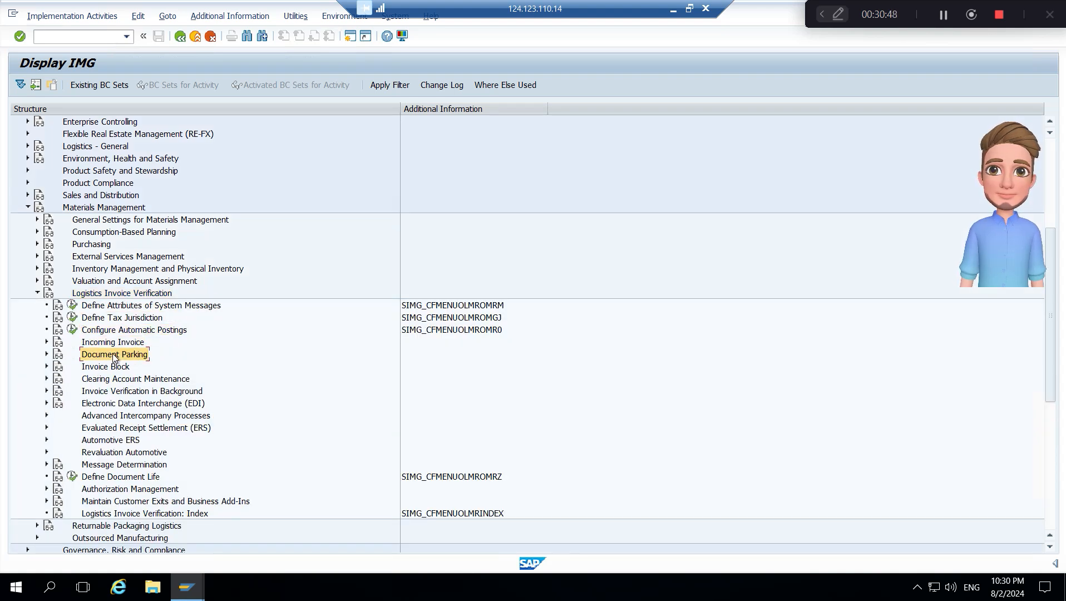
{"action": "key", "text": "Right"}
{"action": "key", "text": "Down"}
{"action": "key", "text": "Down"}
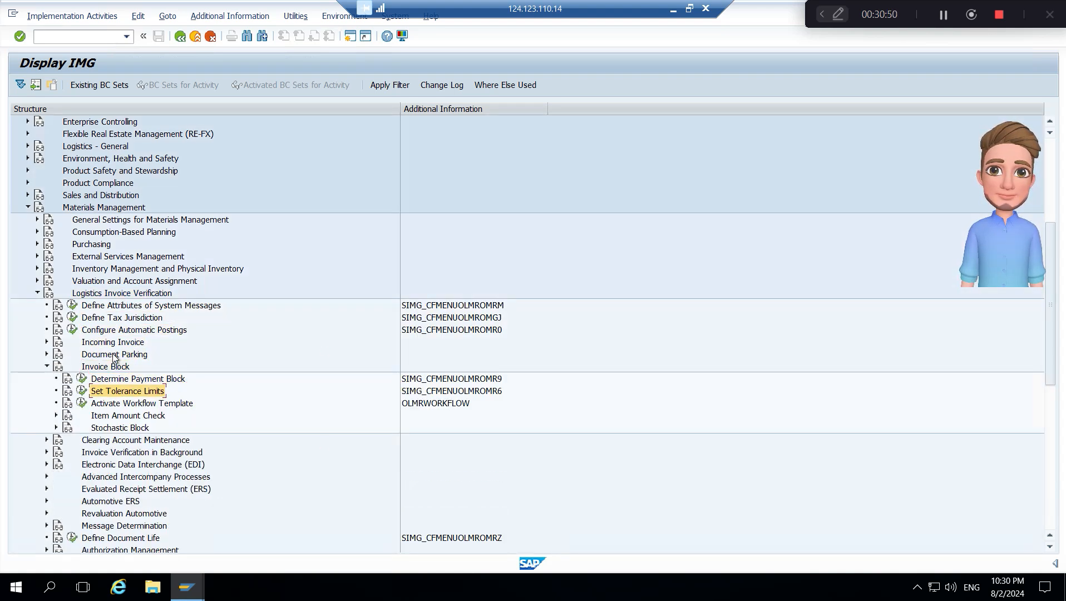
{"action": "key", "text": "Left"}
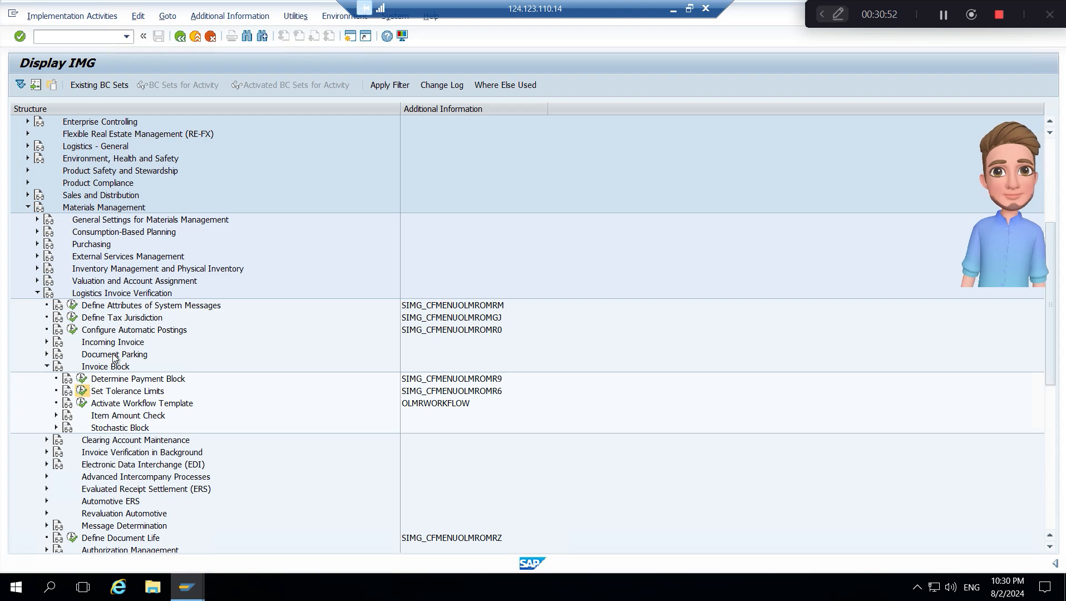
{"action": "key", "text": "Return"}
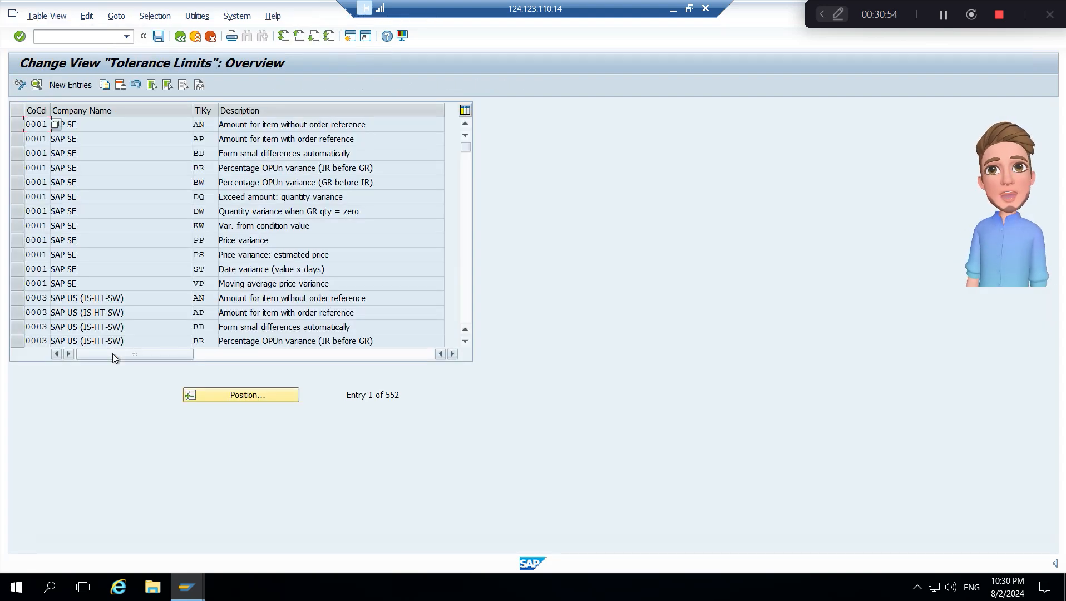
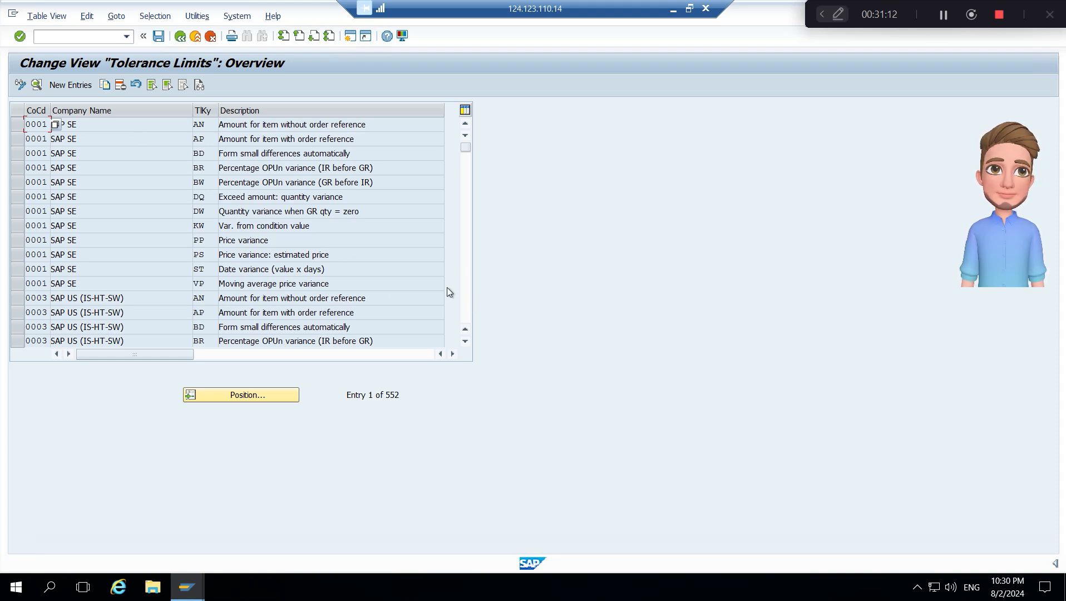
- Copy the three company code K100 tolerance limit entries with keys BD, ST and VP
{"action": "left_click", "coordinate": [467, 299]}
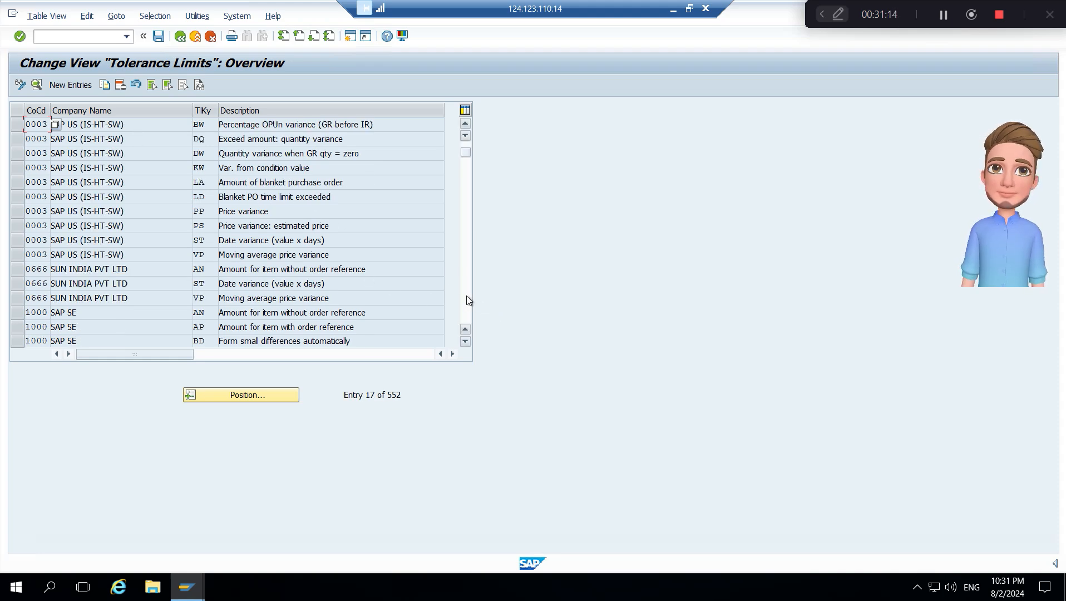
{"action": "left_click", "coordinate": [467, 296]}
{"action": "left_click", "coordinate": [466, 296]}
{"action": "left_click", "coordinate": [466, 296]}
{"action": "left_click", "coordinate": [467, 296]}
{"action": "left_click", "coordinate": [466, 296]}
{"action": "left_click", "coordinate": [466, 296]}
{"action": "left_click", "coordinate": [466, 296]}
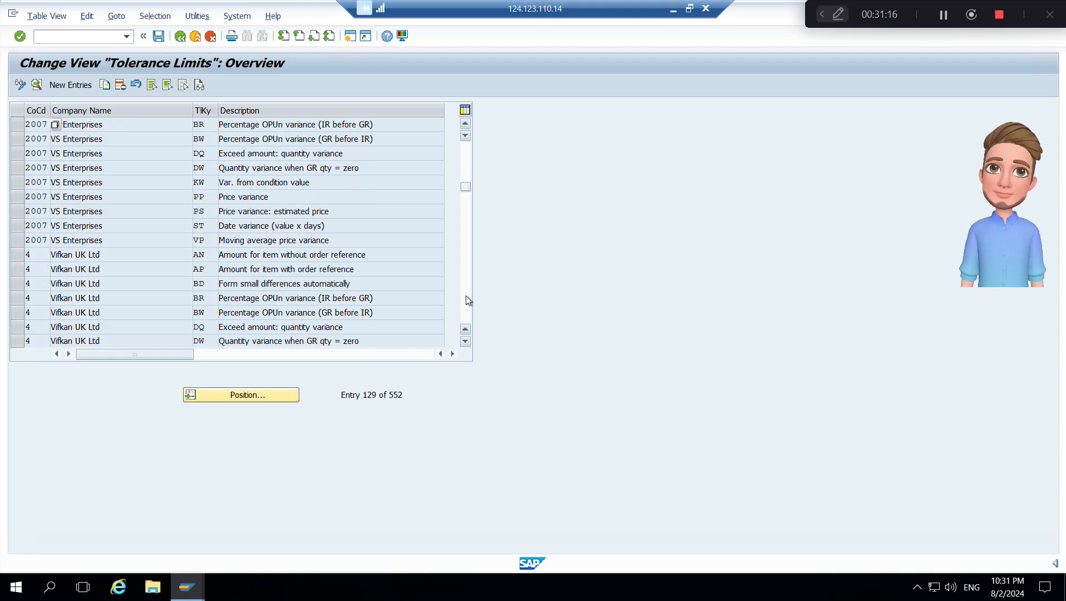
{"action": "left_click", "coordinate": [465, 295]}
{"action": "left_click", "coordinate": [466, 296]}
{"action": "left_click", "coordinate": [465, 295]}
{"action": "left_click", "coordinate": [466, 295]}
{"action": "left_click", "coordinate": [466, 295]}
{"action": "left_click", "coordinate": [465, 296]}
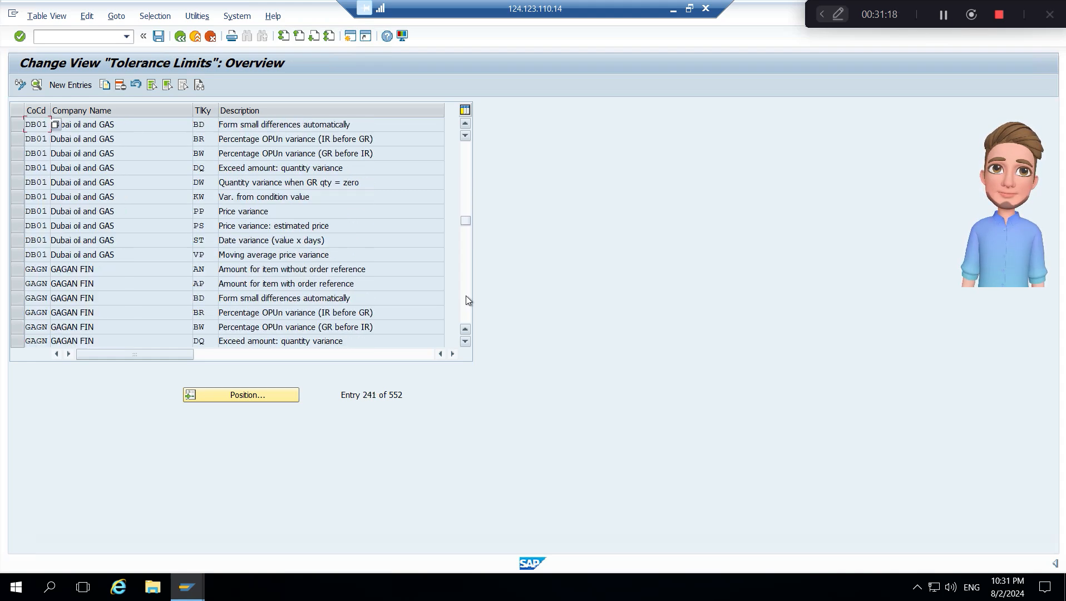
{"action": "left_click", "coordinate": [466, 296]}
{"action": "left_click", "coordinate": [465, 296]}
{"action": "left_click", "coordinate": [466, 296]}
{"action": "left_click", "coordinate": [466, 296]}
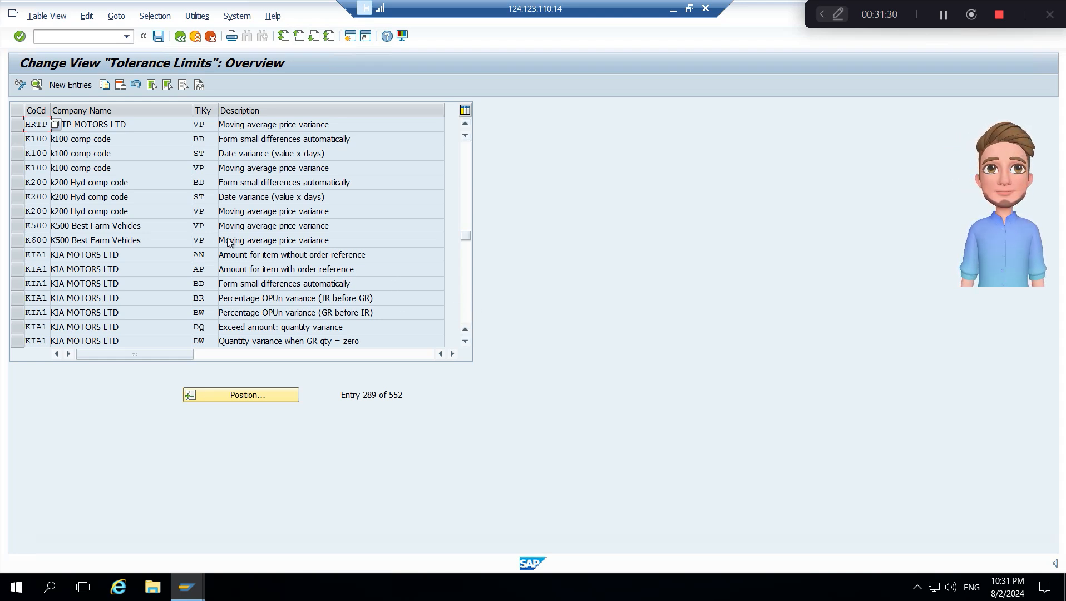
{"action": "left_click", "coordinate": [17, 140]}
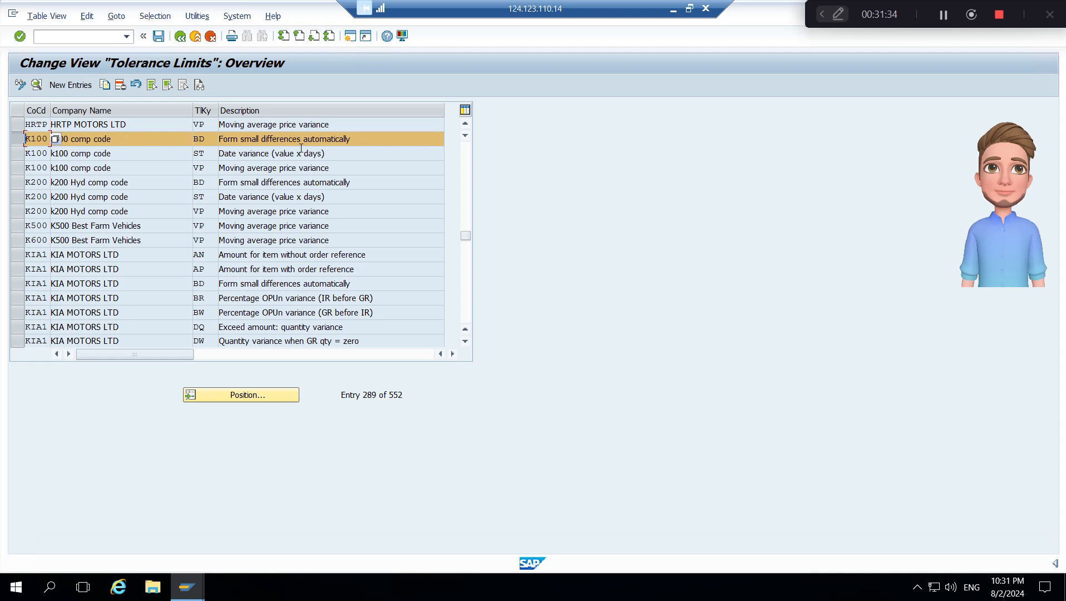
{"action": "left_click", "coordinate": [17, 154]}
{"action": "left_click", "coordinate": [17, 168]}
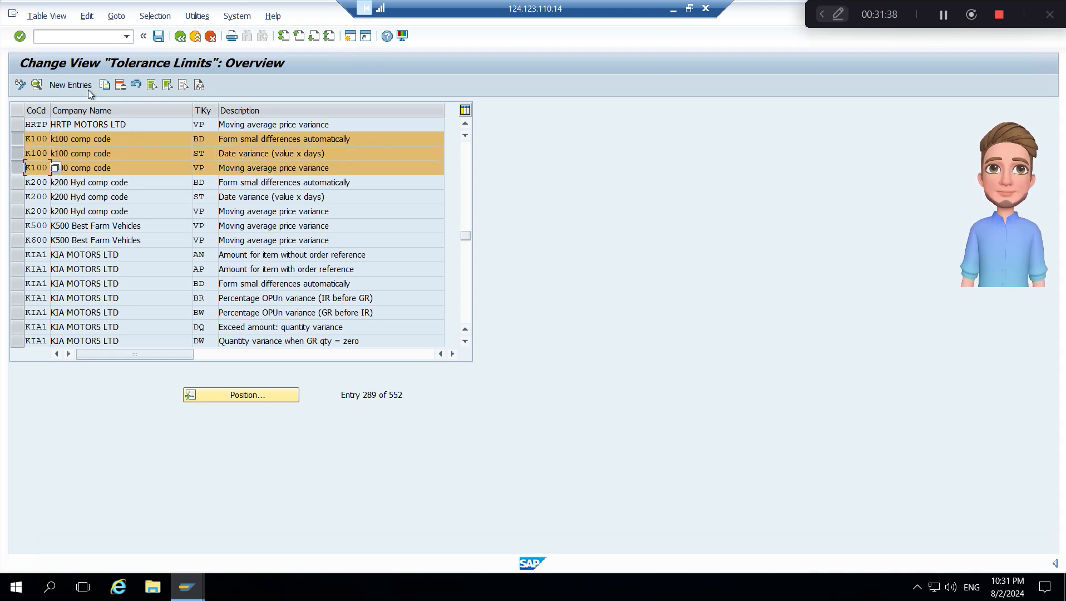
{"action": "left_click", "coordinate": [105, 85]}
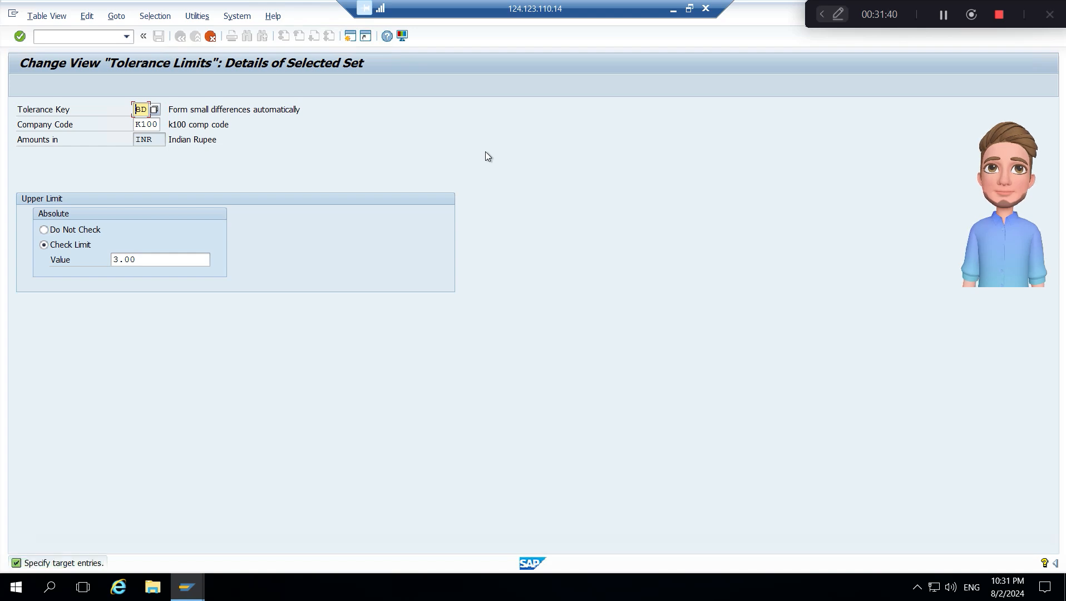
- Set the company code of the copied BD small-differences entry to B100 and accept it
{"action": "key", "text": "Caps_Lock"}
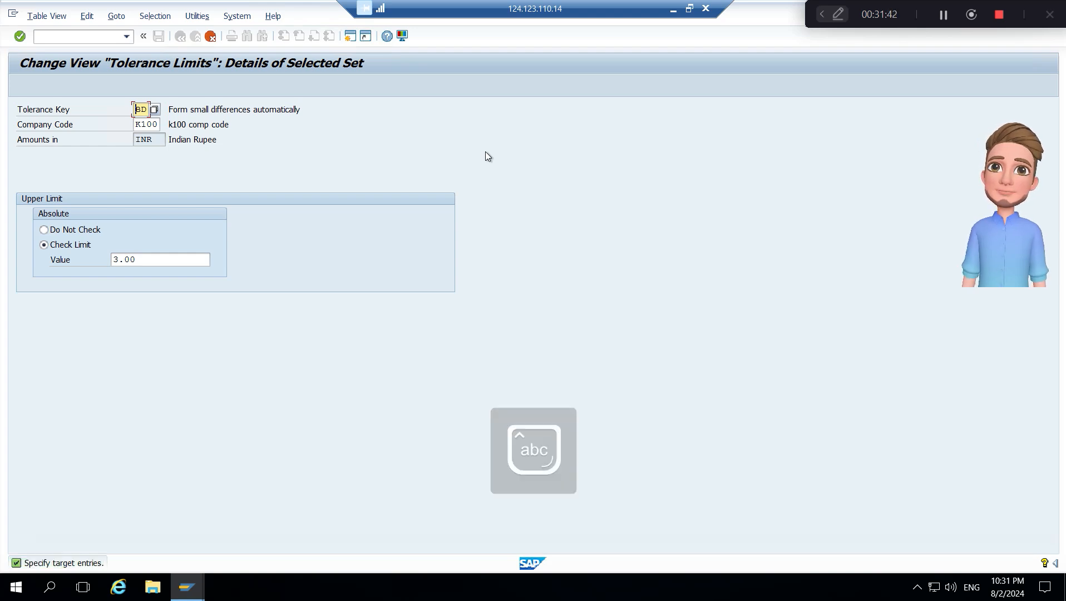
{"action": "key", "text": "Tab"}
{"action": "key", "text": "End"}
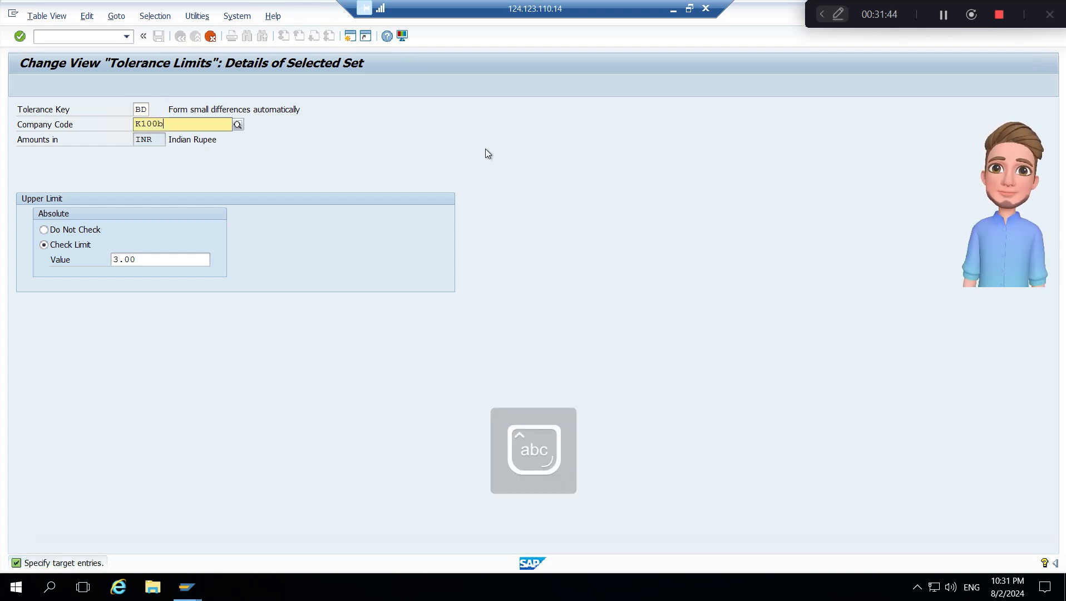
{"action": "key", "text": "BackSpace"}
{"action": "key", "text": "BackSpace"}
{"action": "key", "text": "BackSpace"}
{"action": "key", "text": "BackSpace"}
{"action": "key", "text": "Tab"}
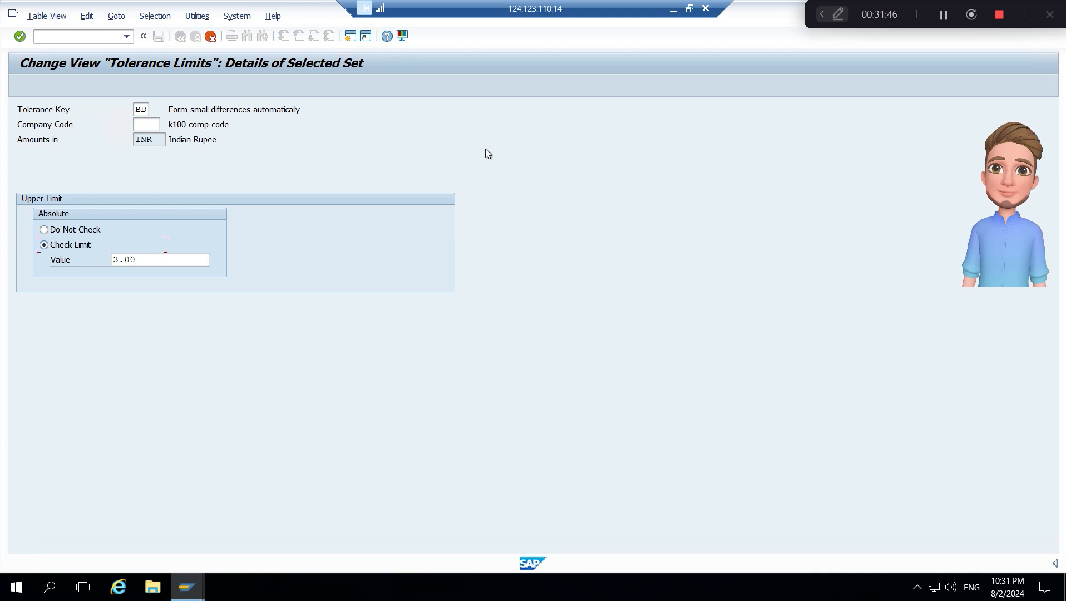
{"action": "left_click", "coordinate": [145, 124]}
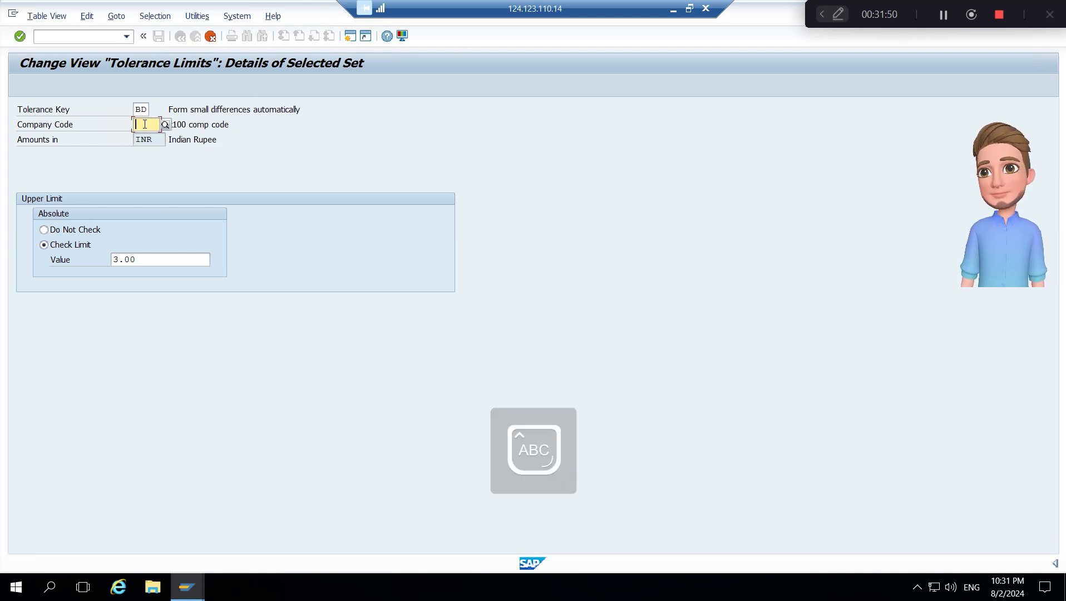
{"action": "type", "text": "B100"}
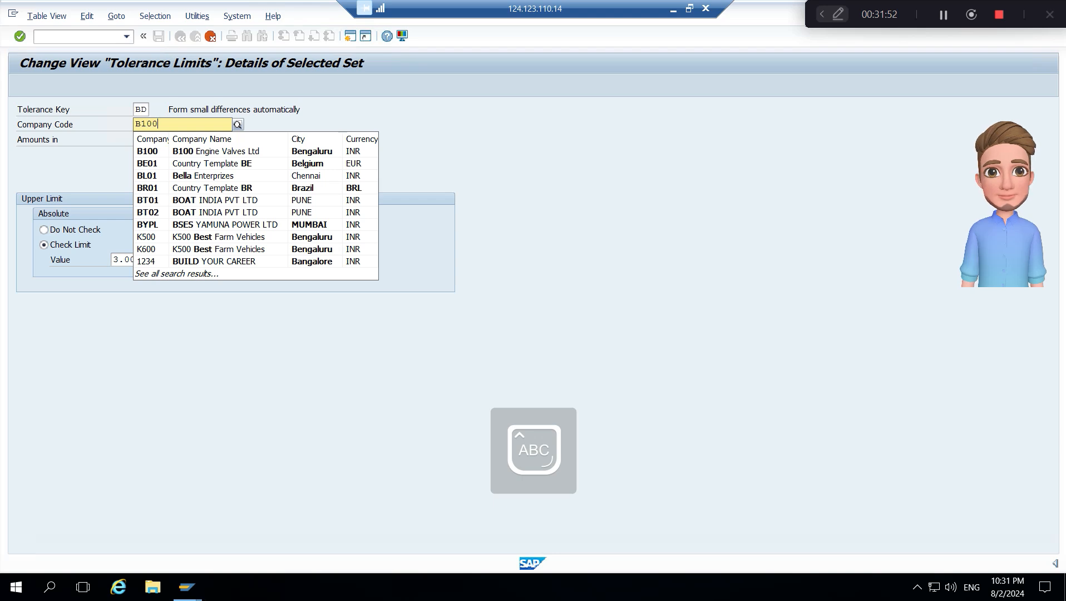
{"action": "double_click", "coordinate": [143, 124]}
{"action": "type", "text": "K100"}
{"action": "key", "text": "Return"}
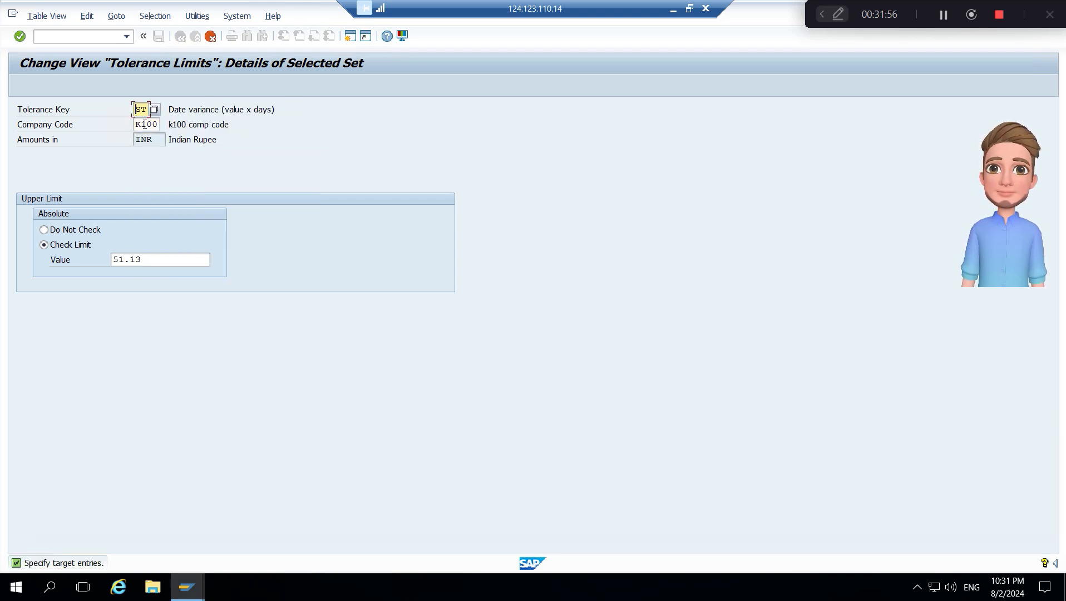
- Set the company code of the copied ST date variance entry to B100 and accept it
{"action": "key", "text": "Tab"}
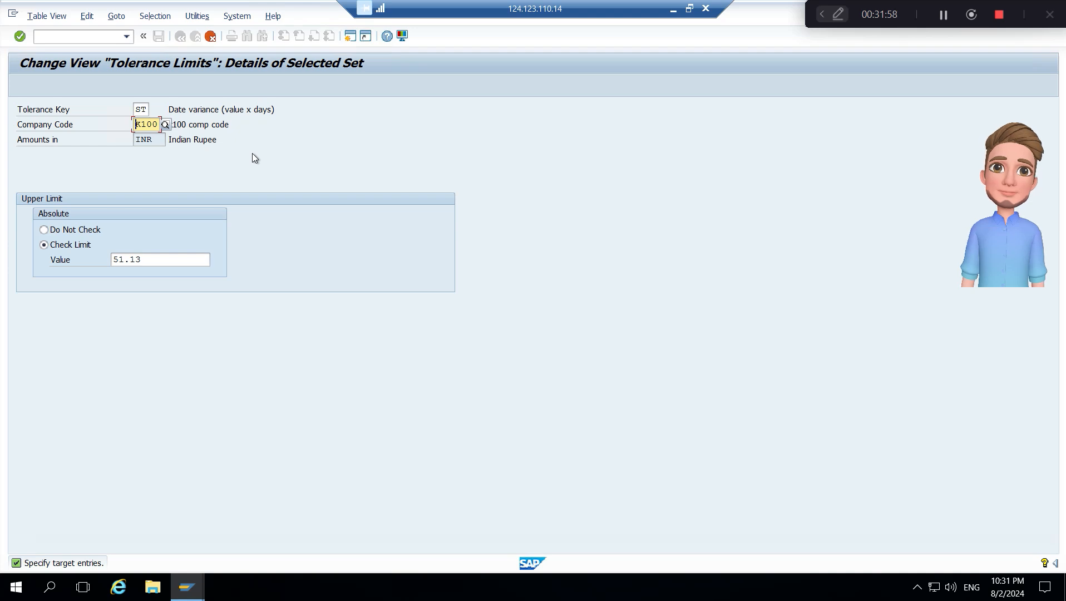
{"action": "type", "text": "B"}
{"action": "type", "text": "K"}
{"action": "key", "text": "Return"}
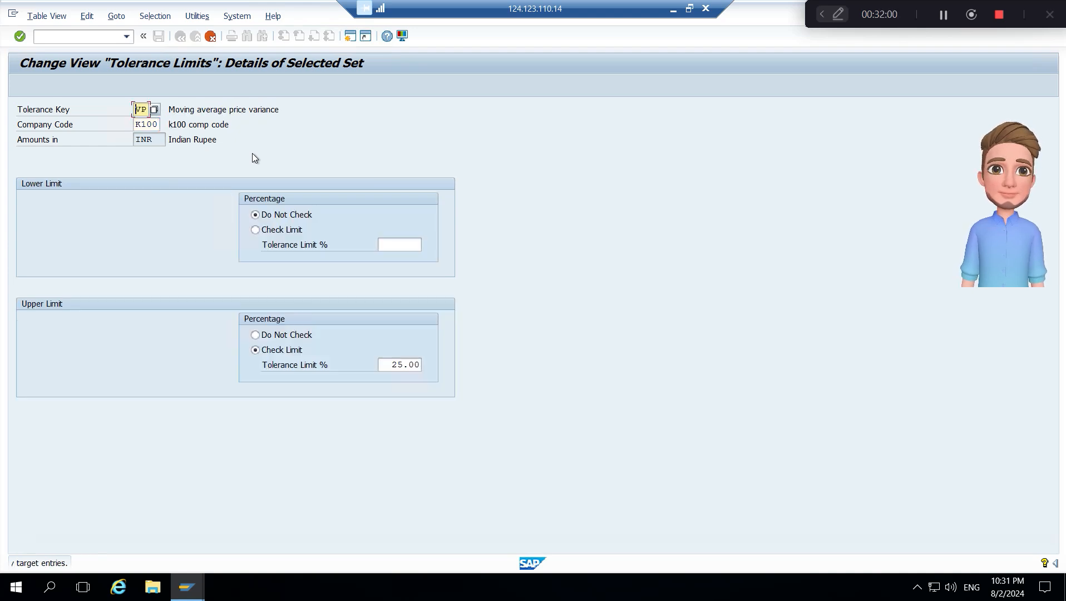
- Try to assign company code B100 to the copied VP moving average price variance entry, and cancel that entry
{"action": "type", "text": "B"}
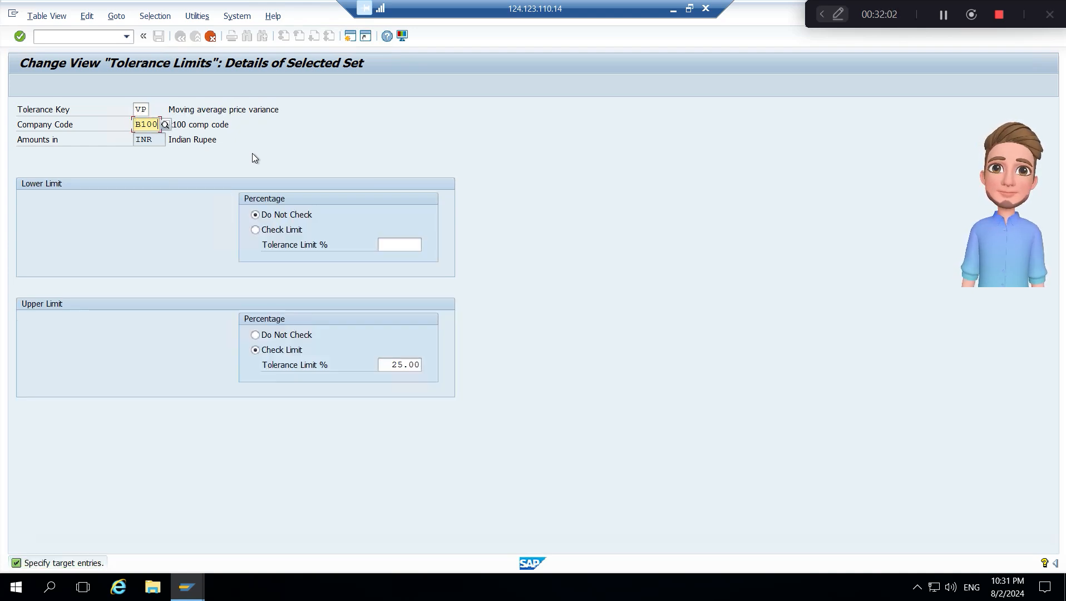
{"action": "key", "text": "Return"}
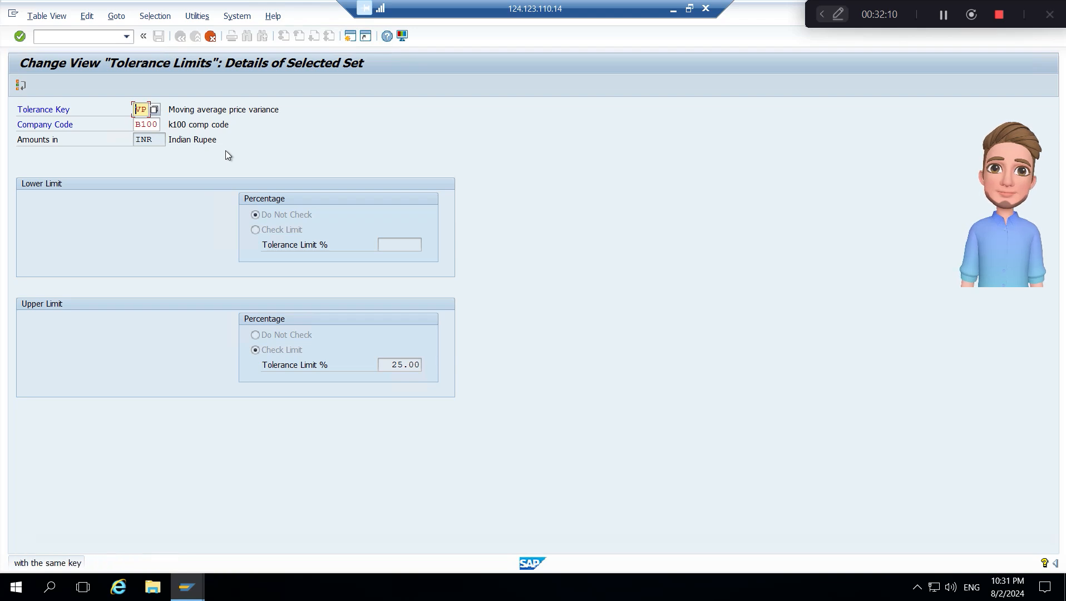
{"action": "left_click", "coordinate": [210, 36]}
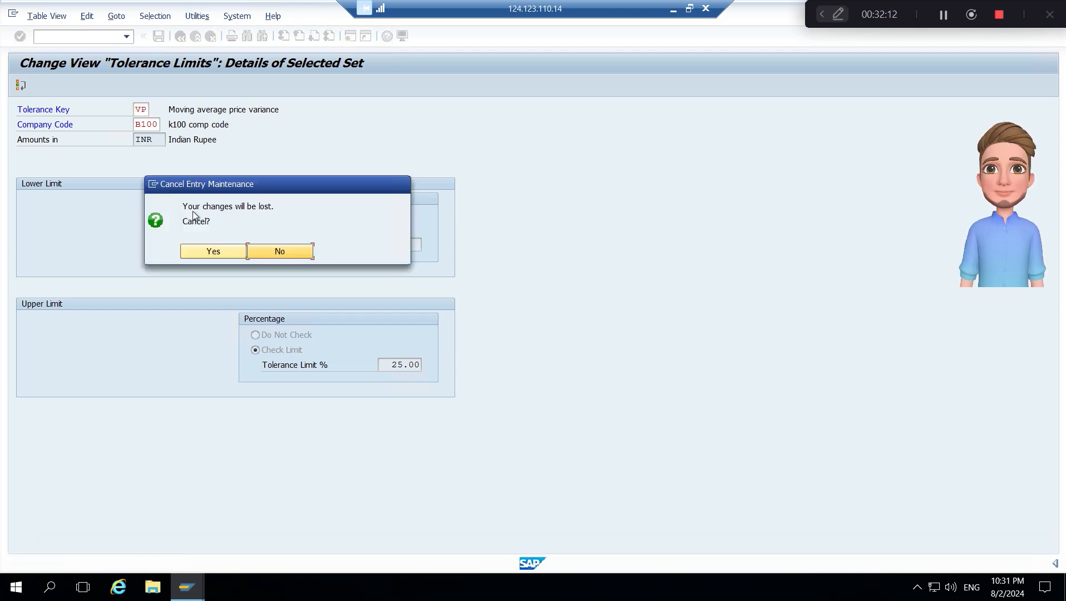
{"action": "left_click", "coordinate": [219, 250]}
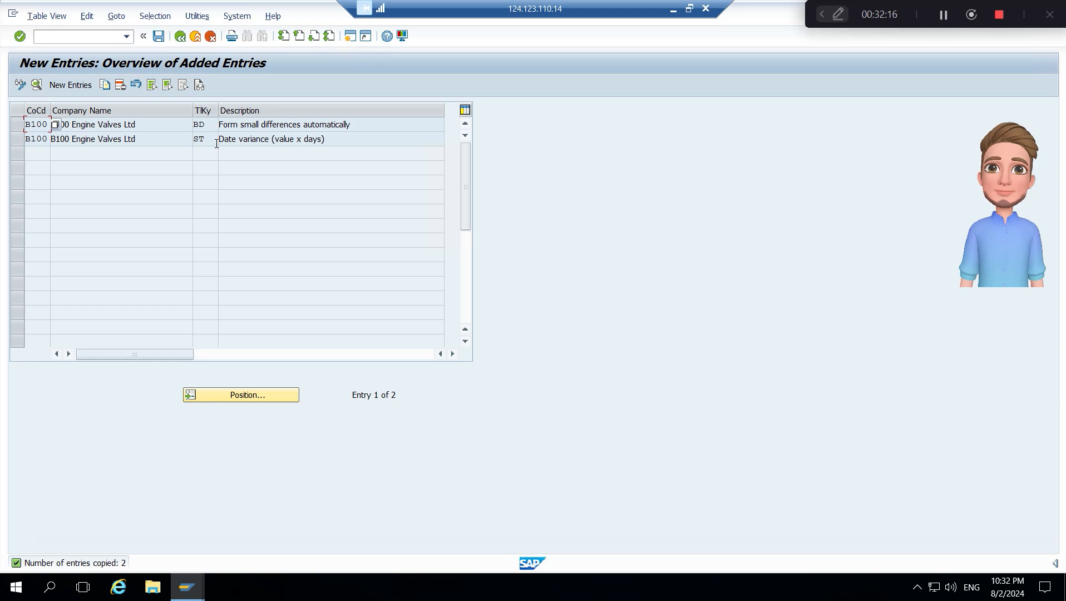
- Save the copied B100 entries under the BB10 Company org configurations request and return to the full tolerance limits overview
{"action": "left_click", "coordinate": [159, 36]}
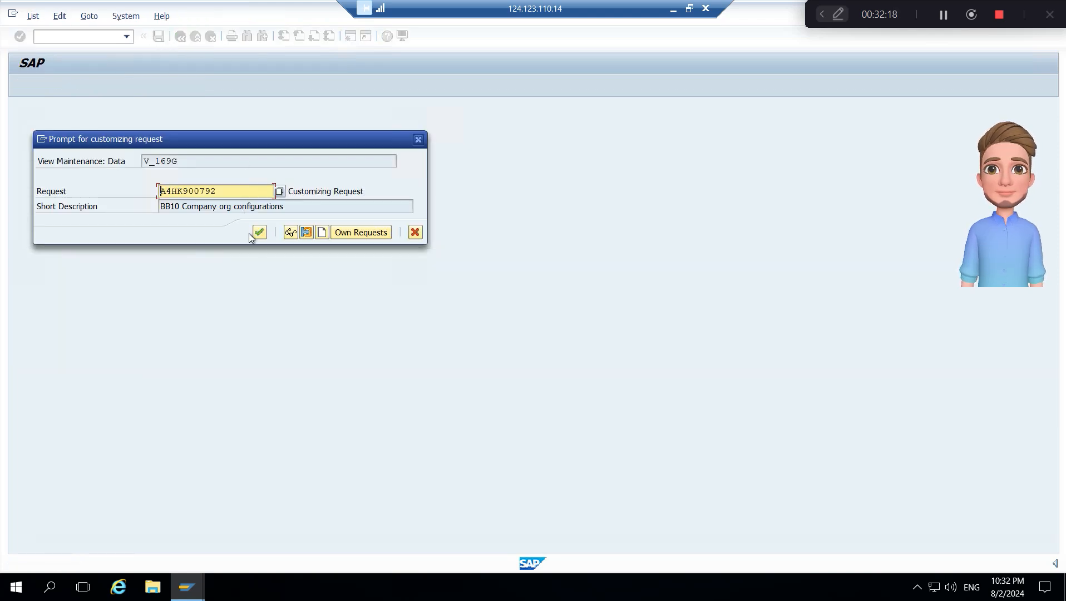
{"action": "left_click", "coordinate": [259, 232]}
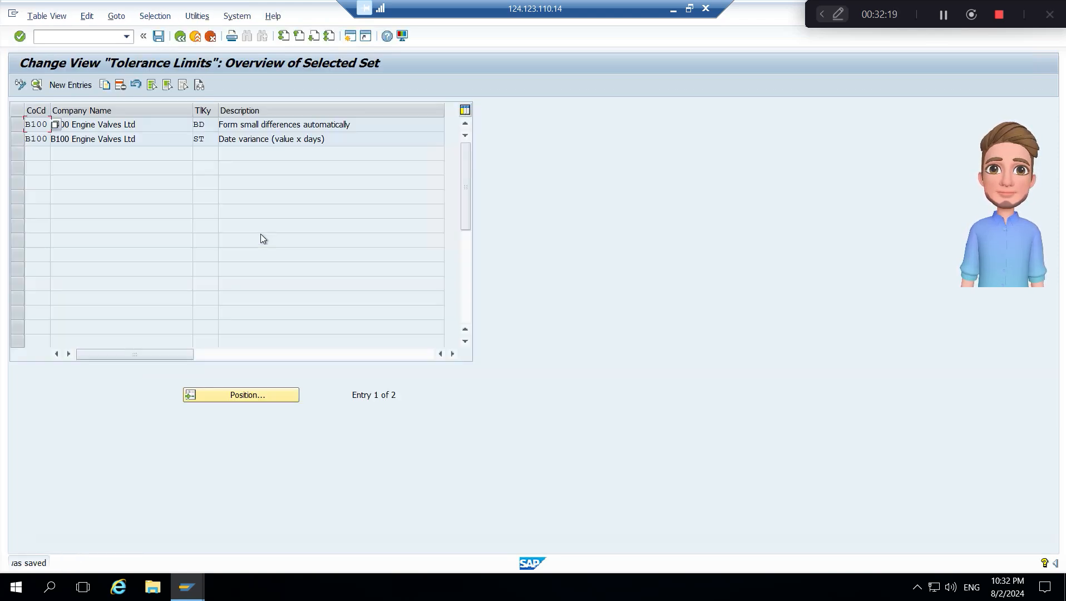
{"action": "left_click", "coordinate": [180, 37]}
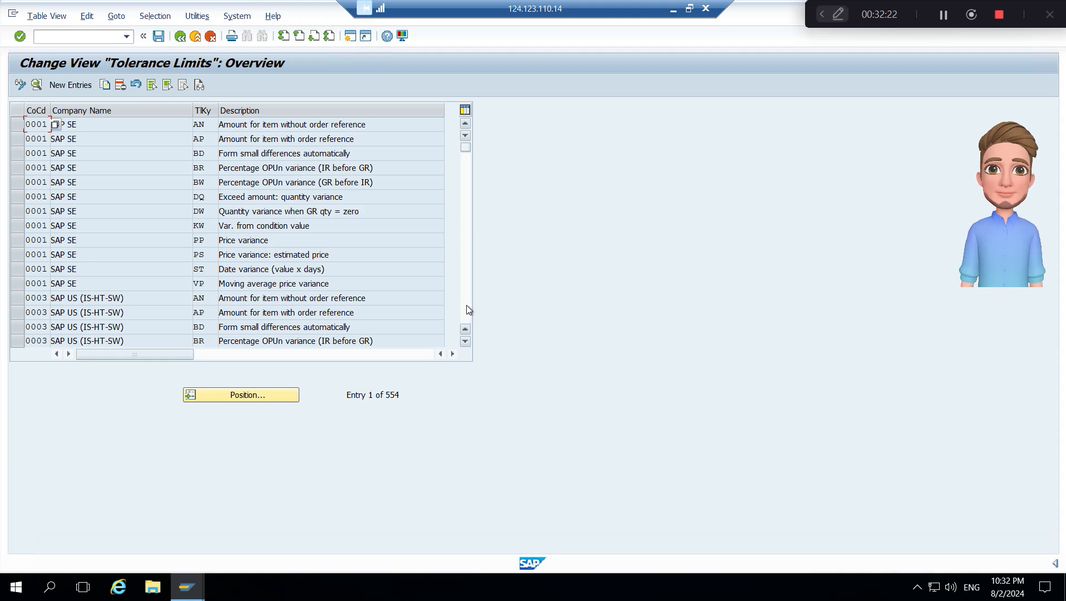
- Locate the company code B100 entries in the tolerance limits overview and review their tolerance keys
{"action": "scroll", "coordinate": [466, 305], "scroll_direction": "down", "scroll_amount": 1}
{"action": "scroll", "coordinate": [466, 305], "scroll_direction": "down", "scroll_amount": 5}
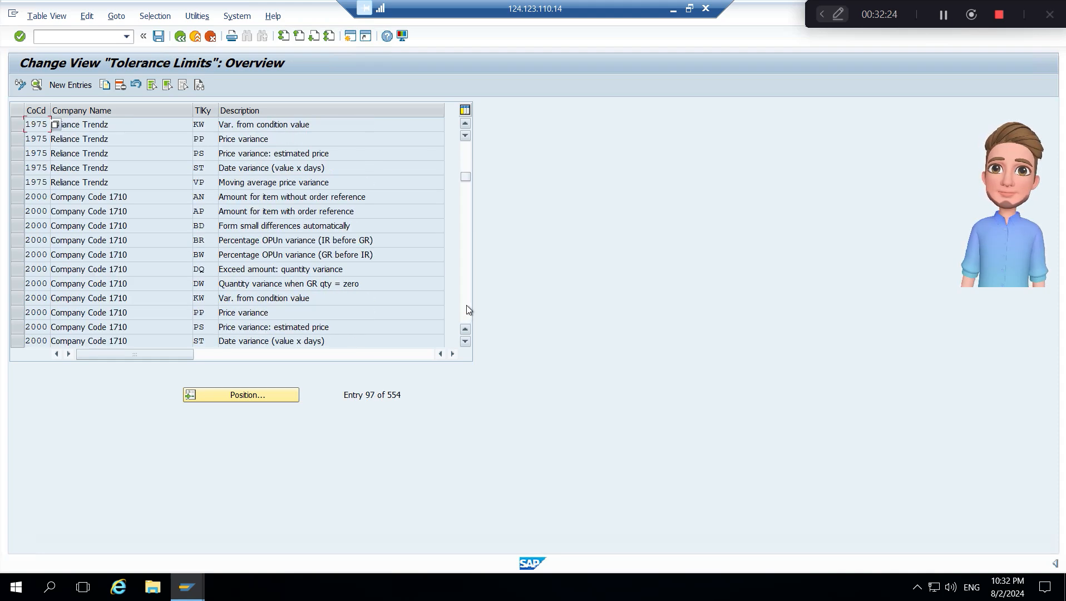
{"action": "scroll", "coordinate": [467, 305], "scroll_direction": "down", "scroll_amount": 7}
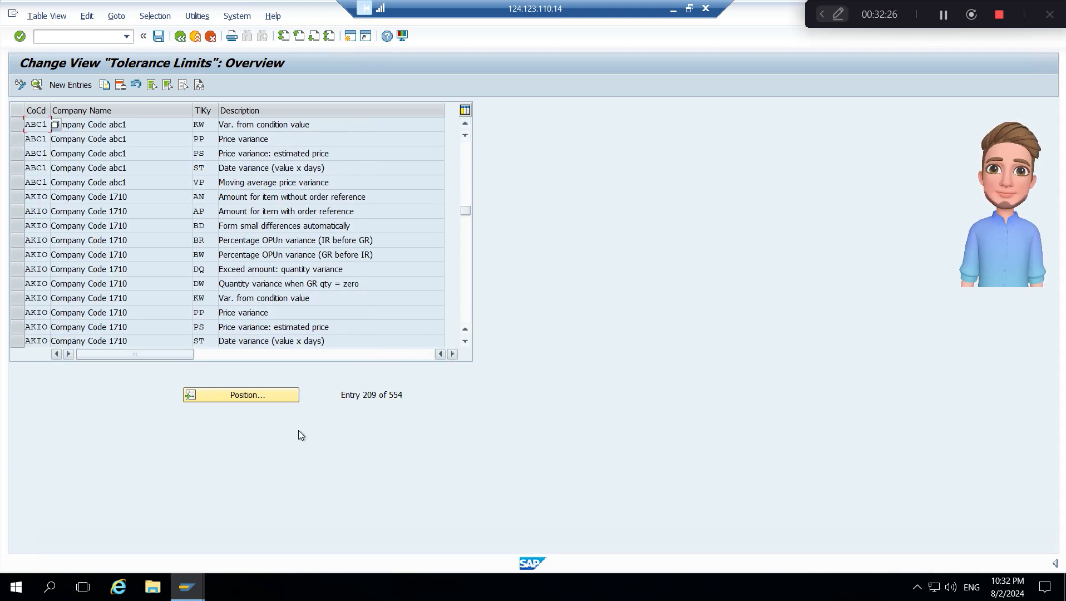
{"action": "left_click", "coordinate": [268, 397]}
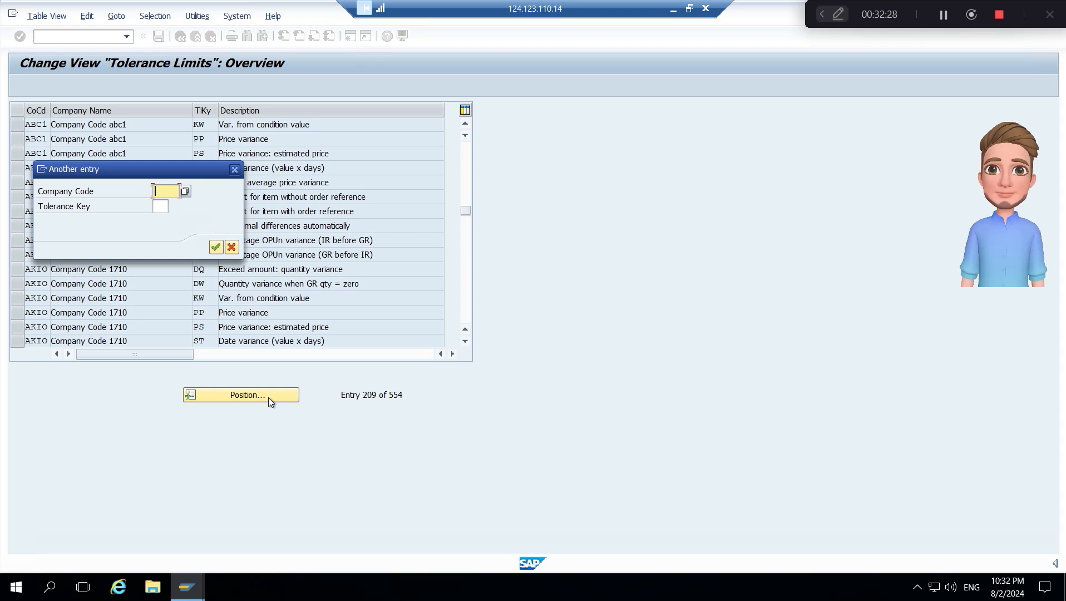
{"action": "type", "text": "B100"}
{"action": "key", "text": "Return"}
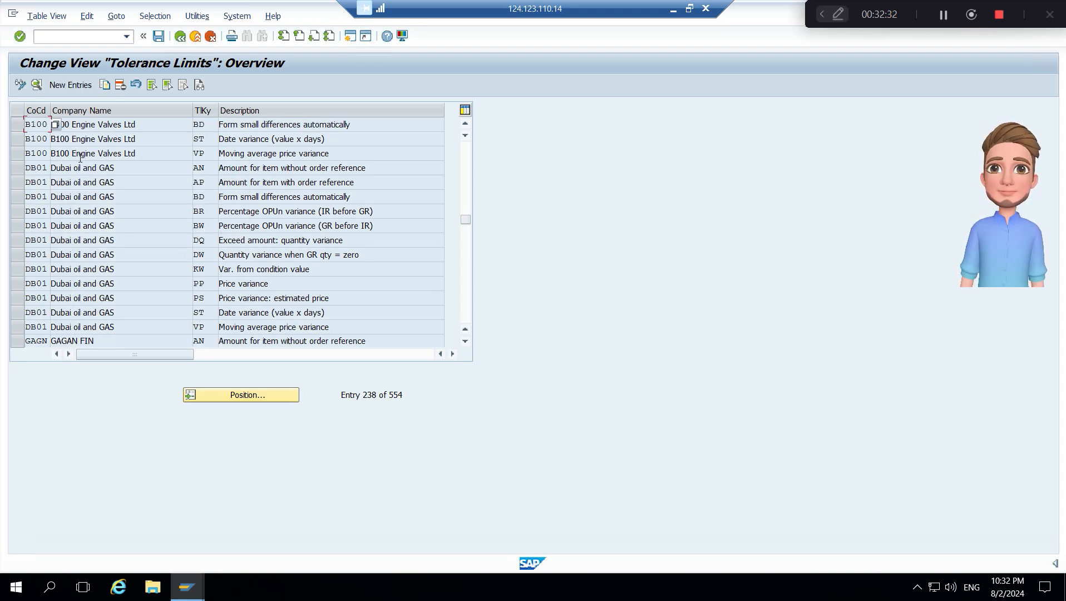
{"action": "left_click", "coordinate": [207, 154]}
{"action": "left_click", "coordinate": [209, 139]}
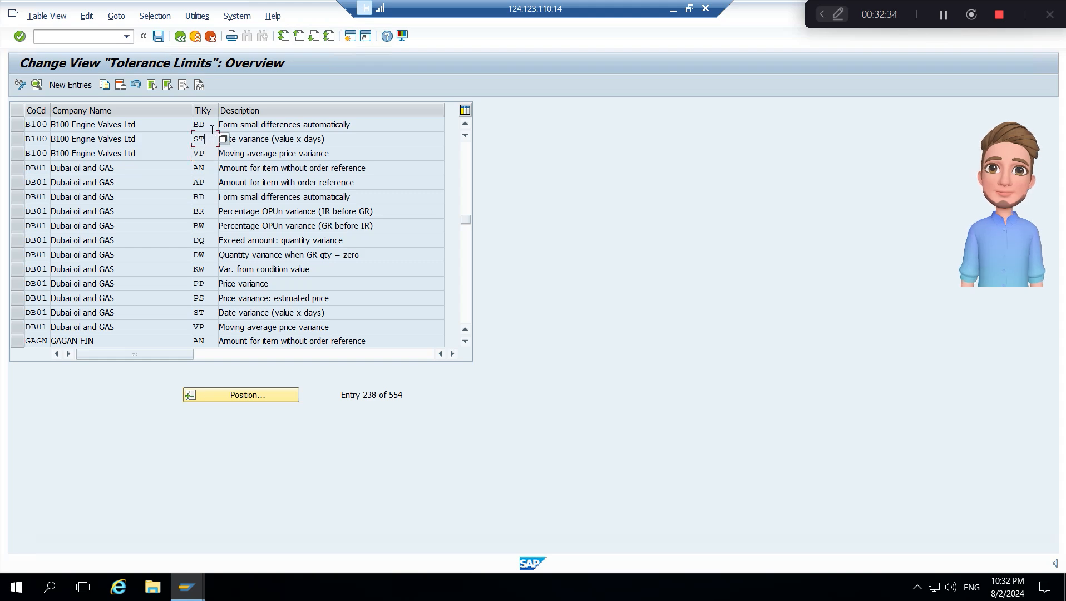
{"action": "left_click", "coordinate": [212, 125]}
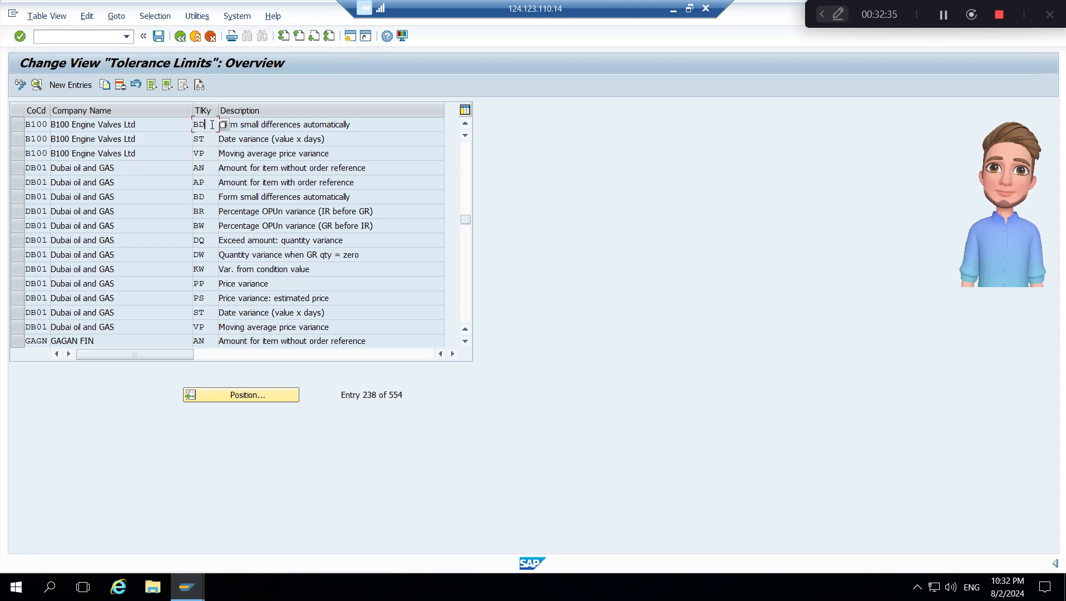
- Save the invoice verification tolerance limits and return to the IMG structure
{"action": "left_click", "coordinate": [159, 37]}
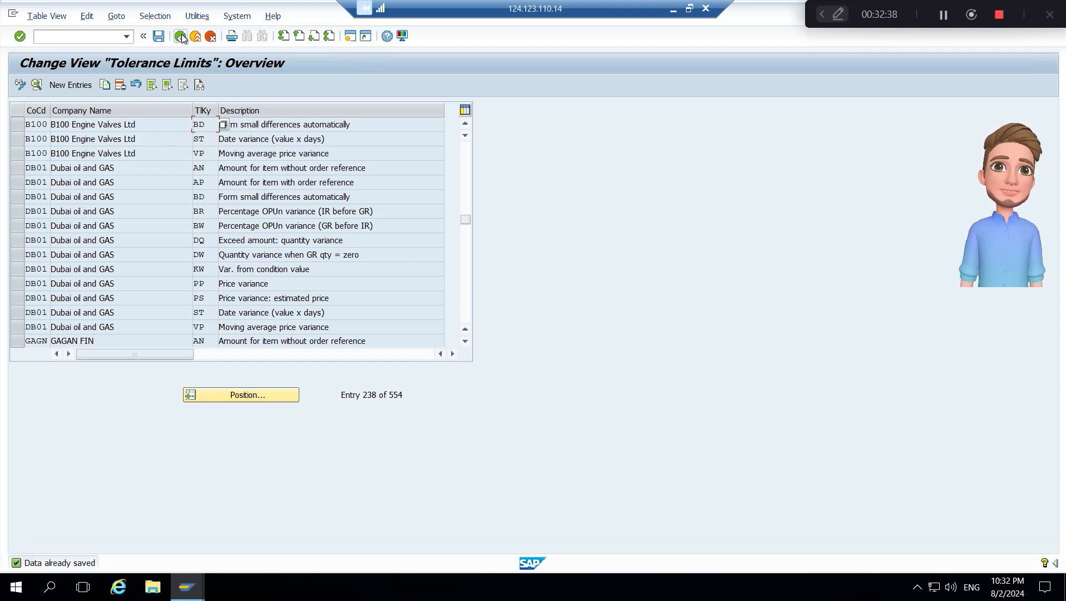
{"action": "left_click", "coordinate": [181, 37]}
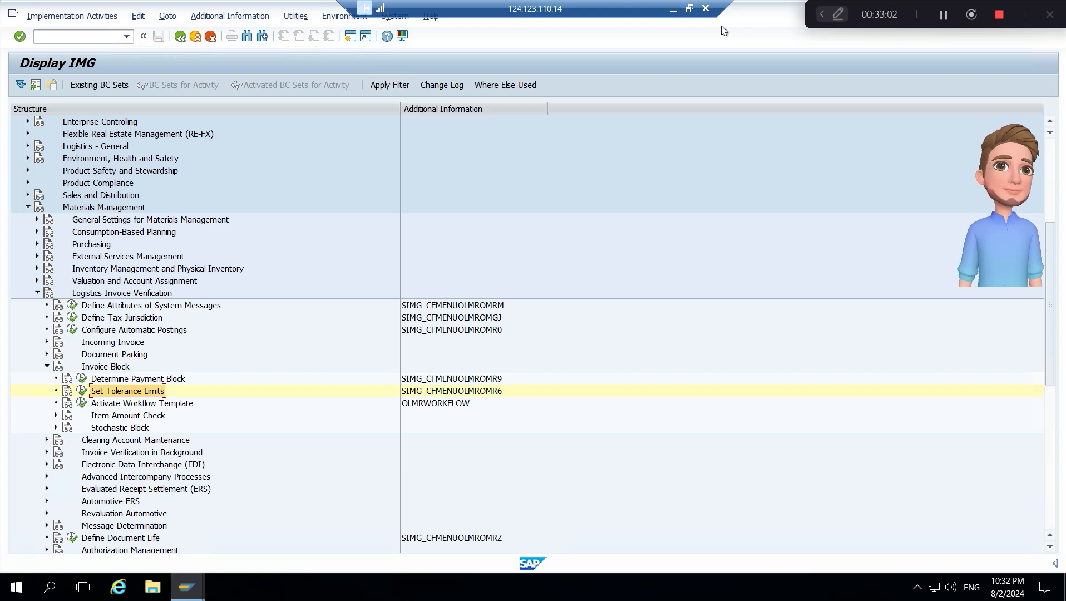
- Shrink the remote session window, consult the Material Management configuration steps slide, and switch back to the IMG
{"action": "left_click", "coordinate": [690, 8]}
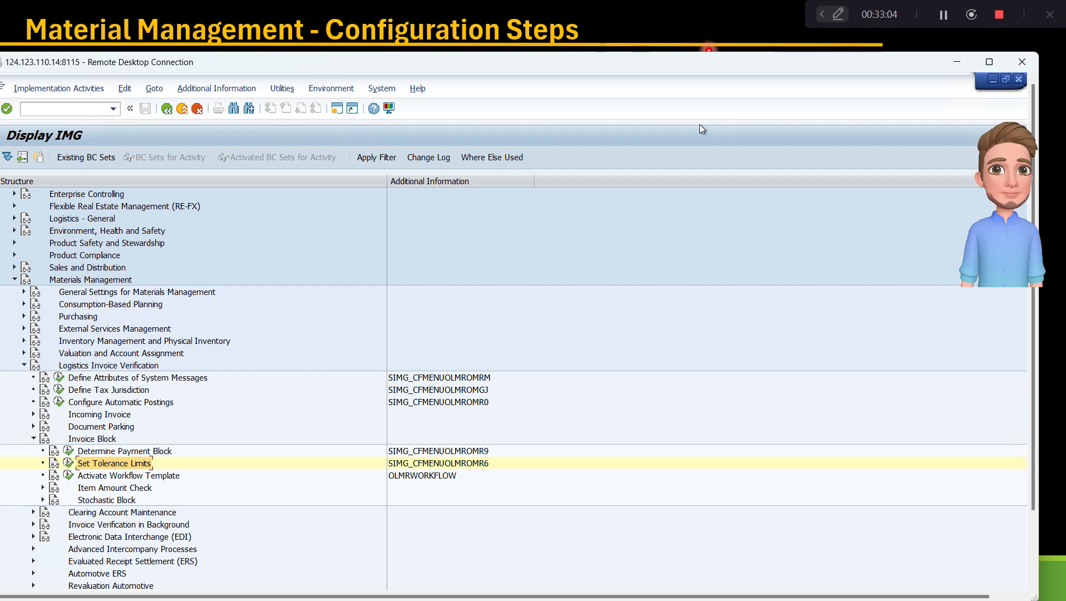
{"action": "left_click", "coordinate": [629, 26]}
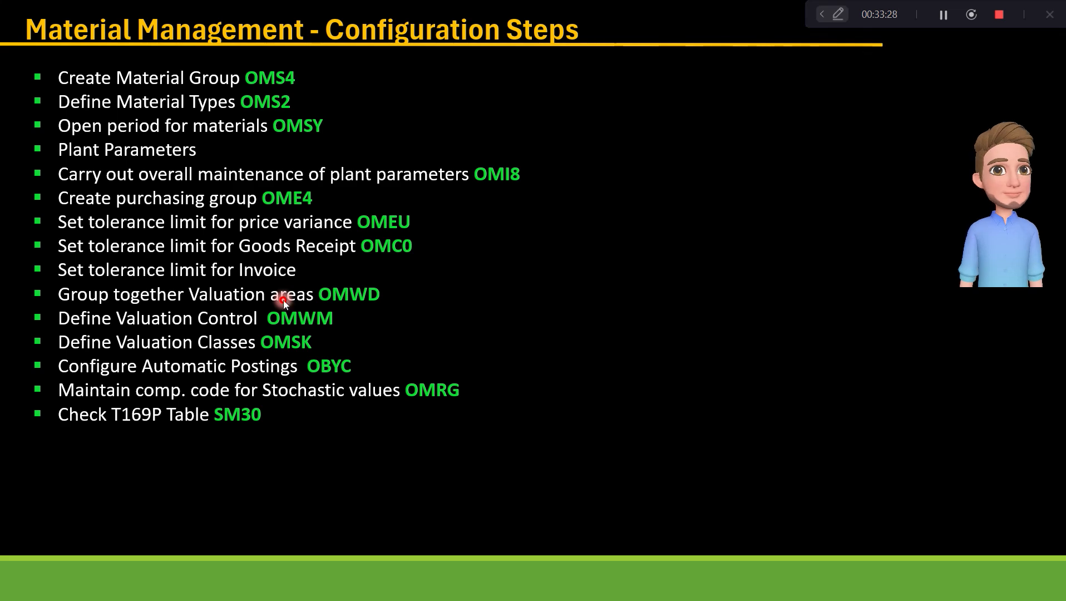
{"action": "key", "text": "alt+Tab"}
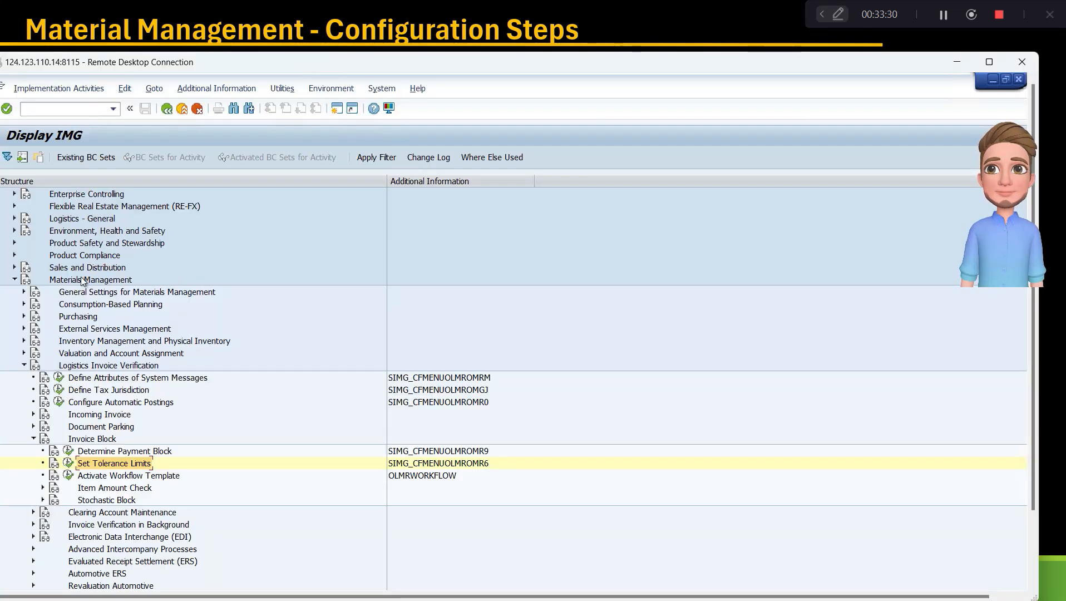
- Collapse the Logistics Invoice Verification node and expand Valuation and Account Assignment under Materials Management
{"action": "left_click", "coordinate": [111, 366]}
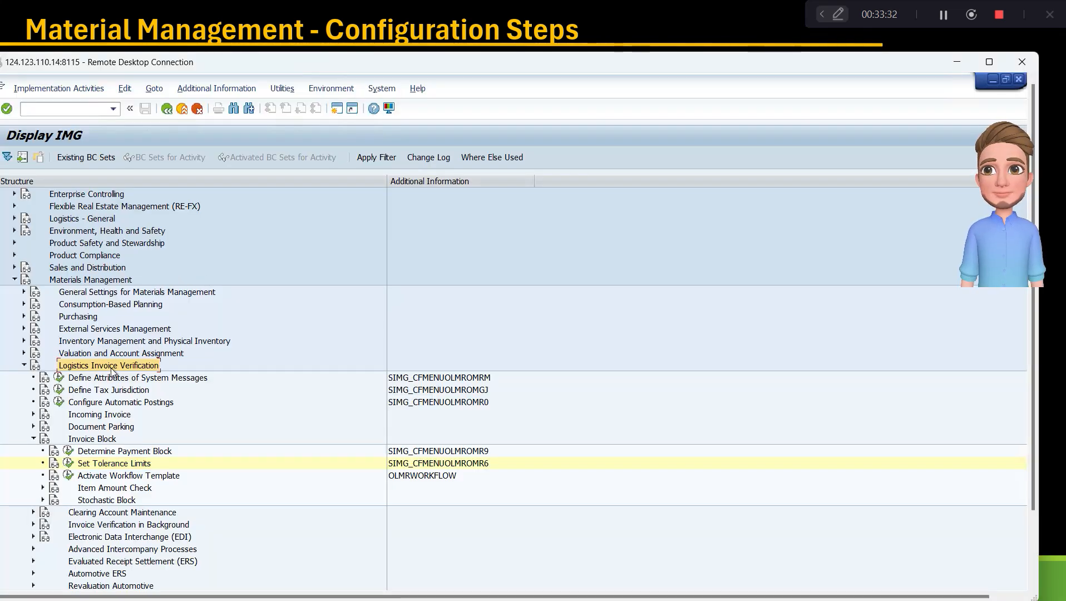
{"action": "key", "text": "Left"}
{"action": "key", "text": "Up"}
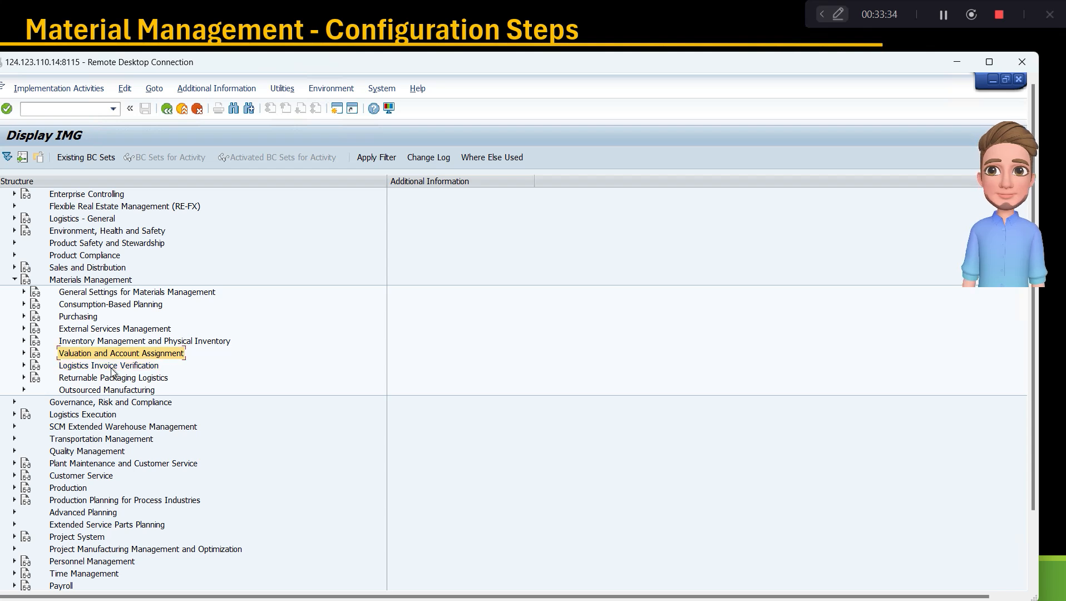
{"action": "key", "text": "Right"}
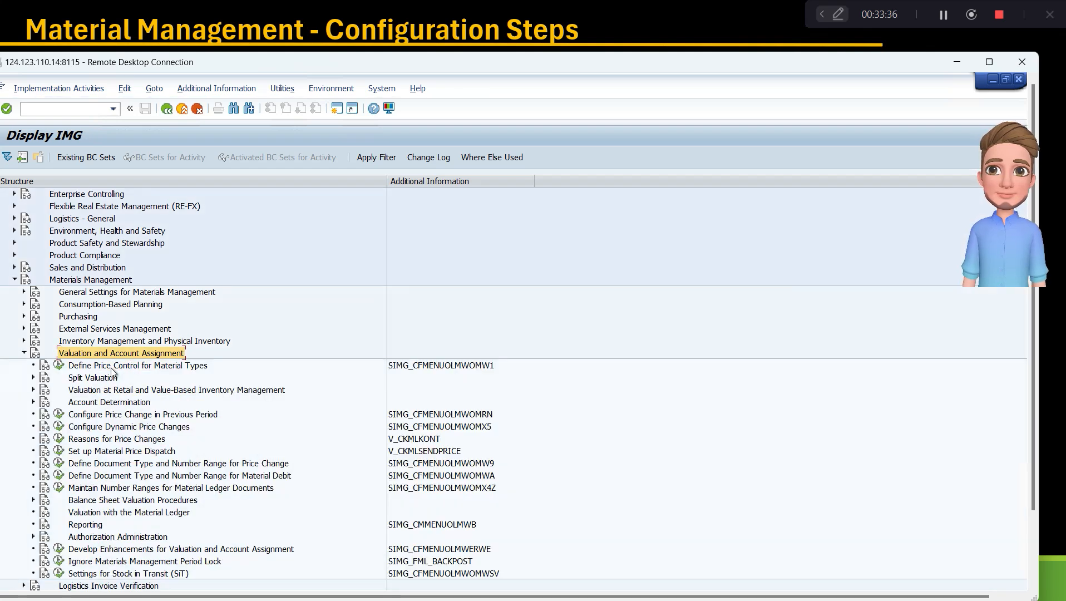
- Expand the Account Determination node within Valuation and Account Assignment
{"action": "key", "text": "Down"}
{"action": "key", "text": "Down"}
{"action": "key", "text": "Down"}
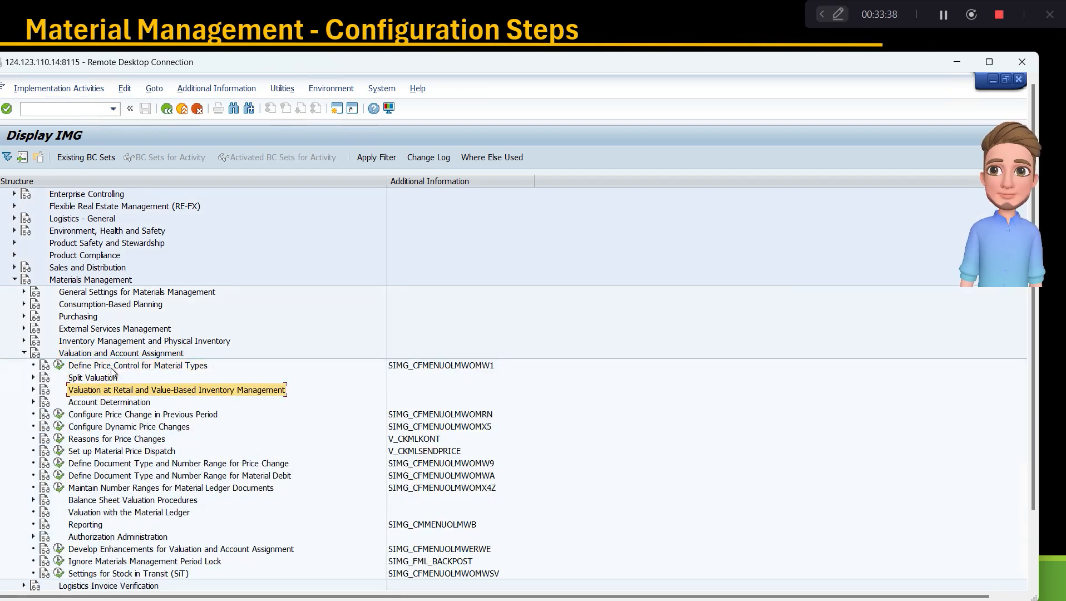
{"action": "key", "text": "Down"}
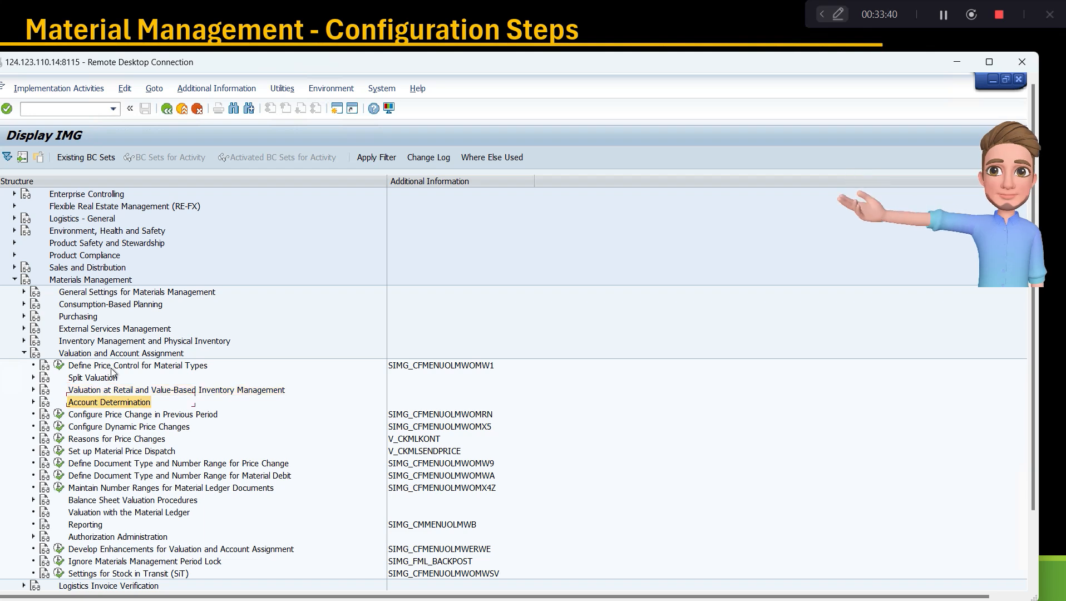
{"action": "key", "text": "Right"}
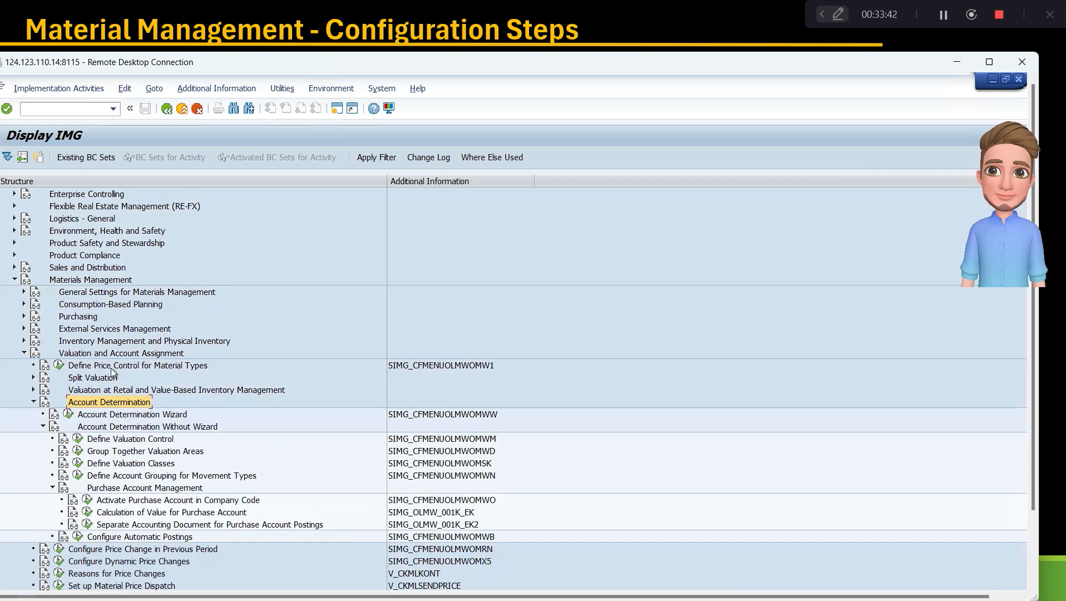
- Open the Define Valuation Control activity under Account Determination Without Wizard
{"action": "key", "text": "Down"}
{"action": "key", "text": "Down"}
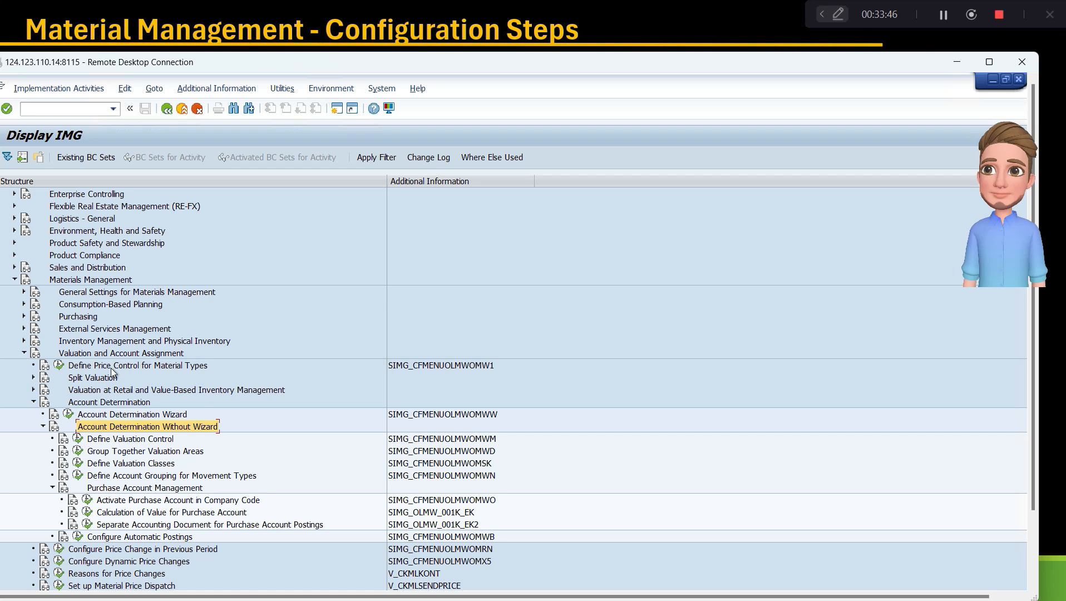
{"action": "key", "text": "Down"}
{"action": "key", "text": "Down"}
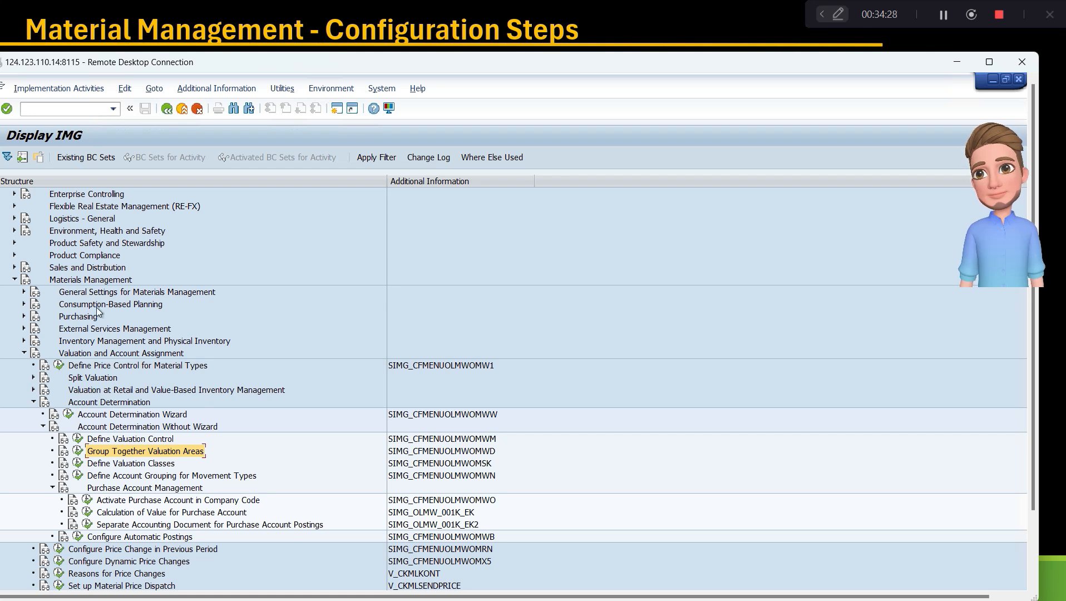
{"action": "left_click", "coordinate": [78, 438]}
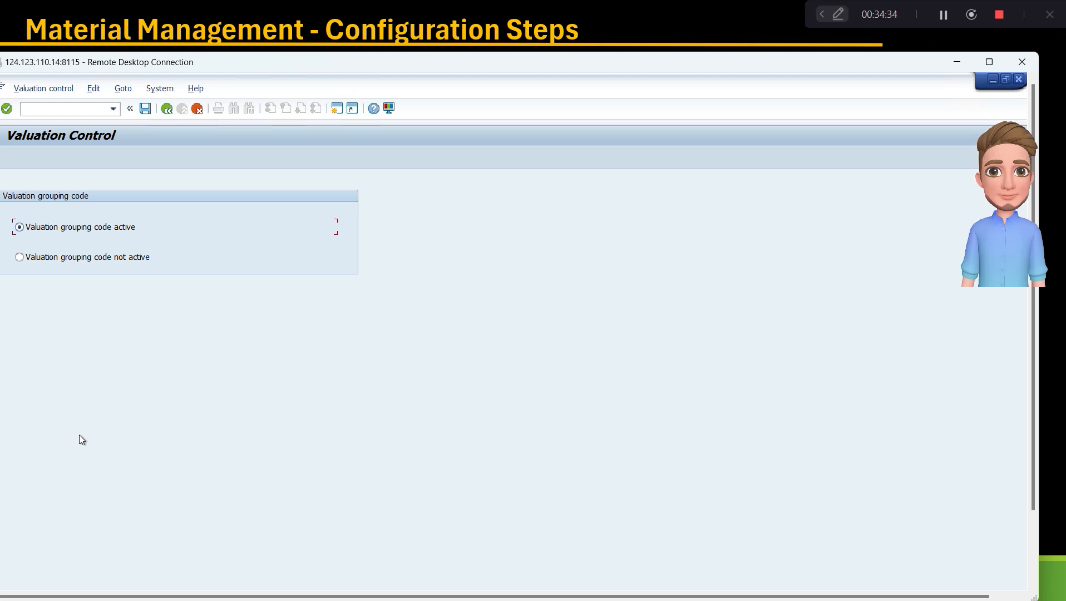